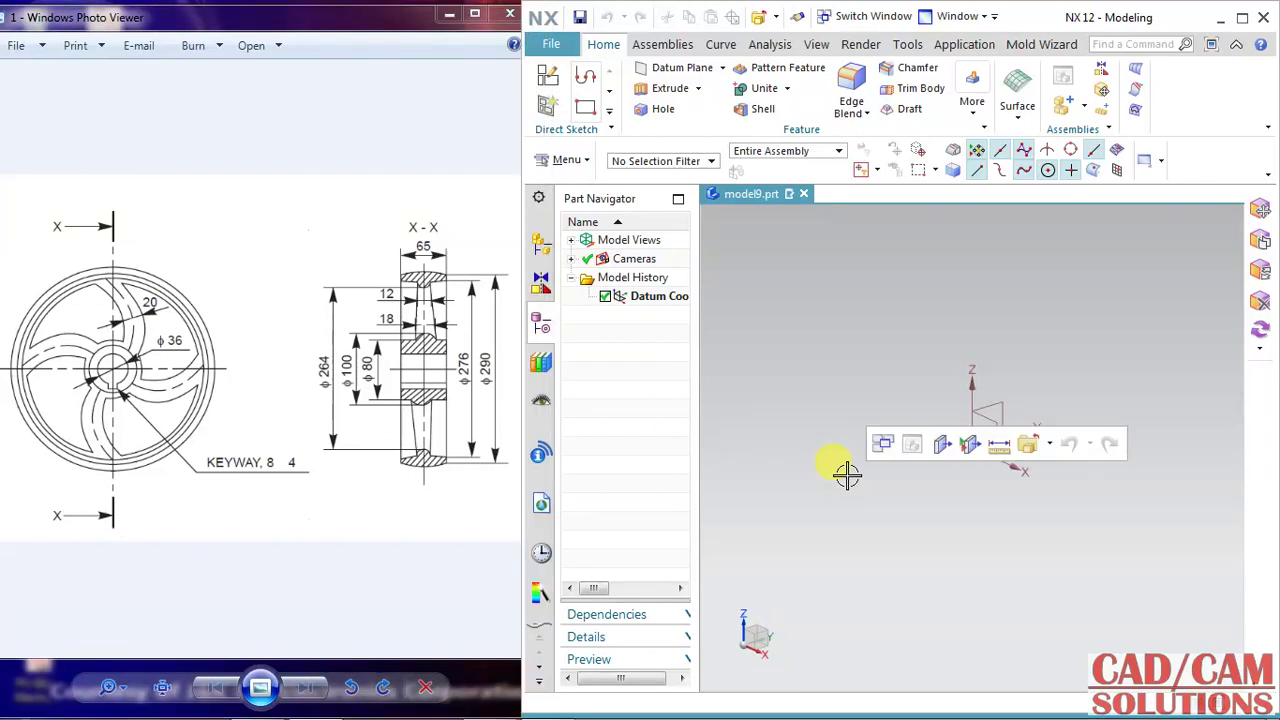
Create a sketch on the YZ datum plane with the Y axis as horizontal reference.
left_click(547, 75)
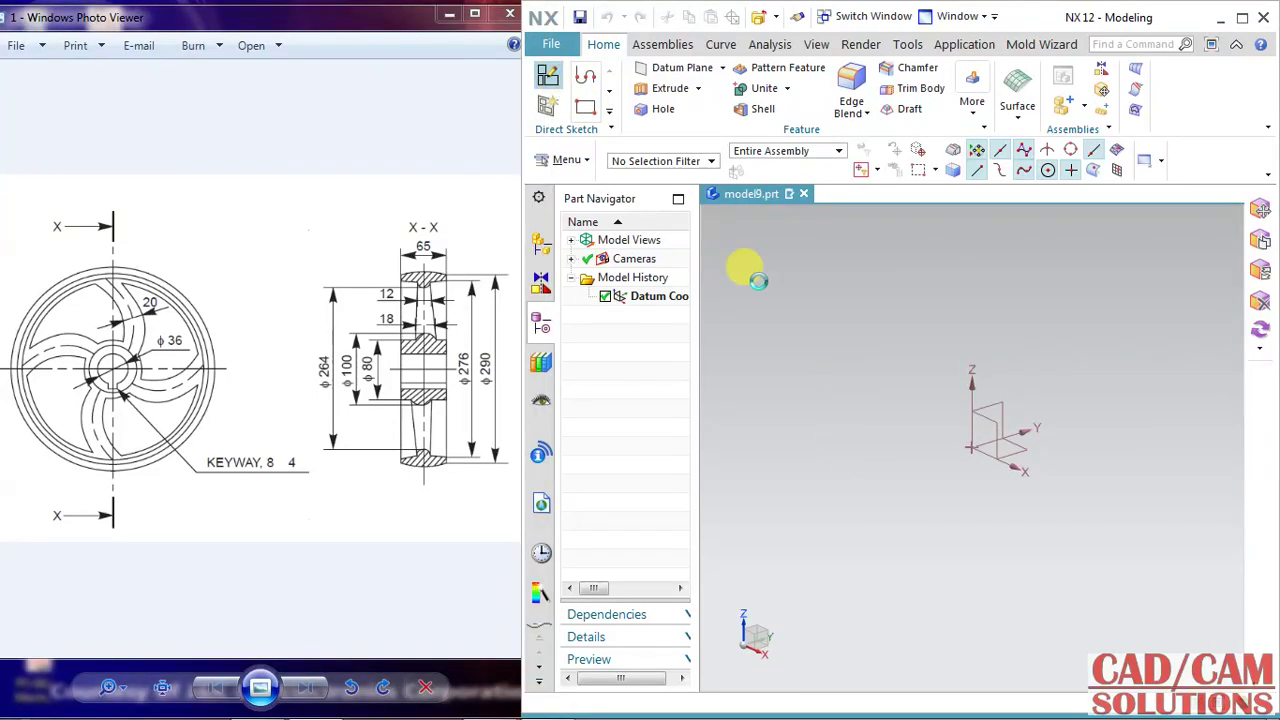
left_click(1008, 398)
left_click(1015, 437)
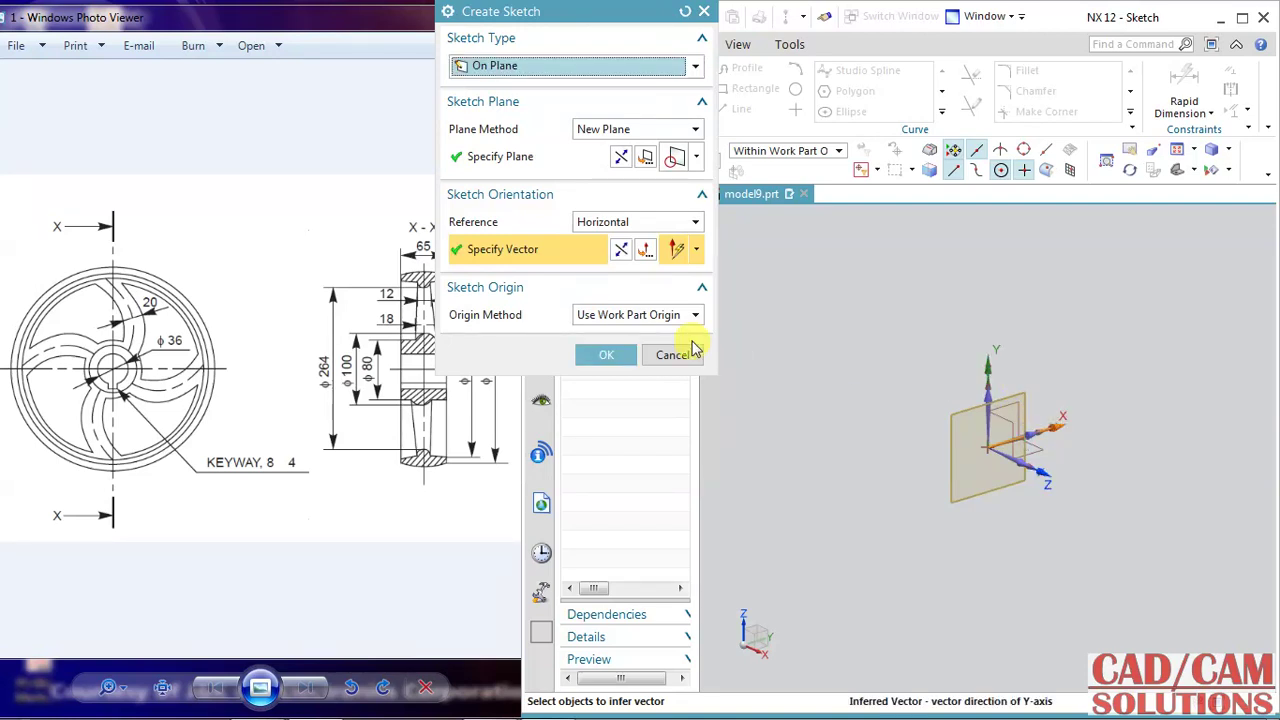
left_click(607, 354)
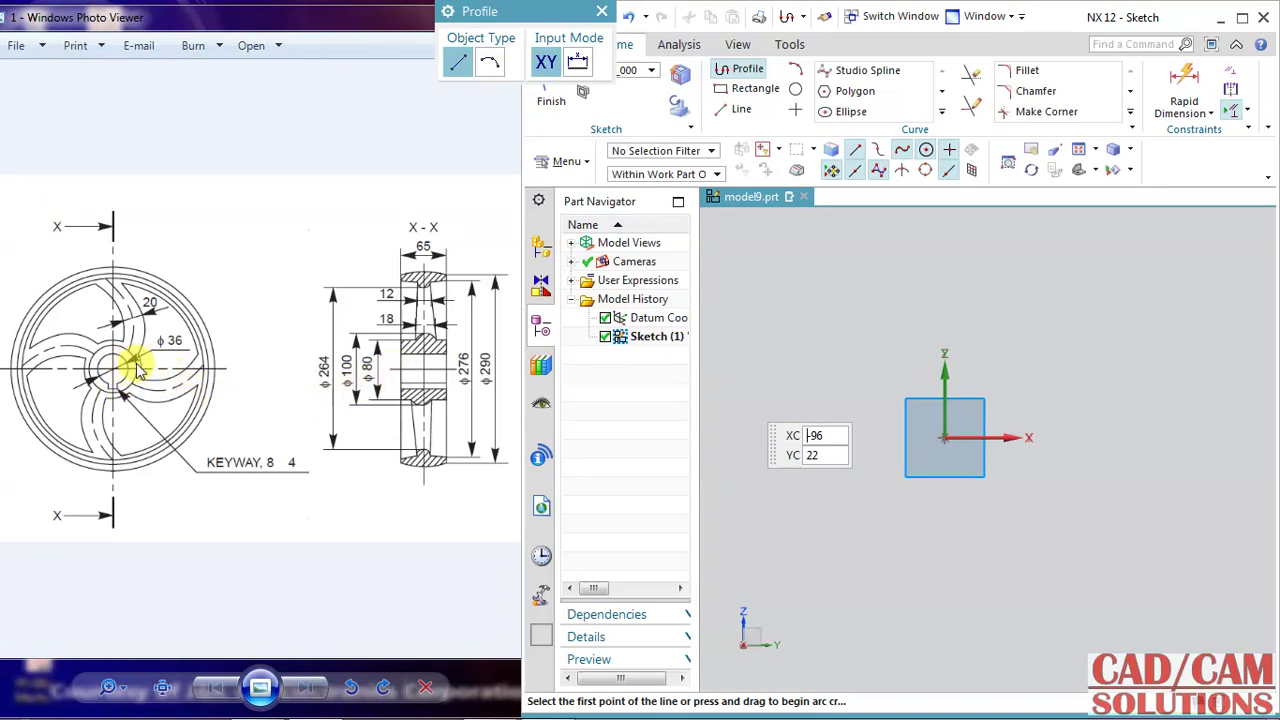
Bring the wheel reference drawing forward and zoom and pan to its section view.
left_click(271, 357)
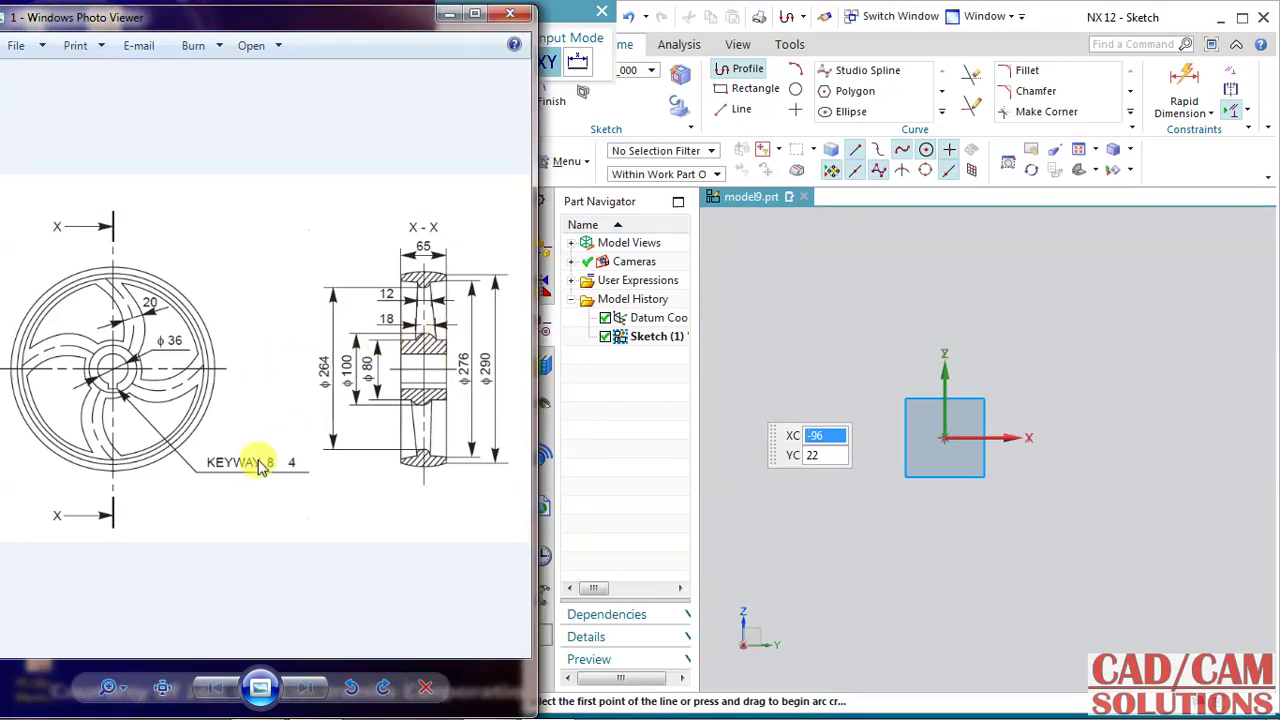
scroll(289, 447, "up", 1)
scroll(289, 447, "up", 1)
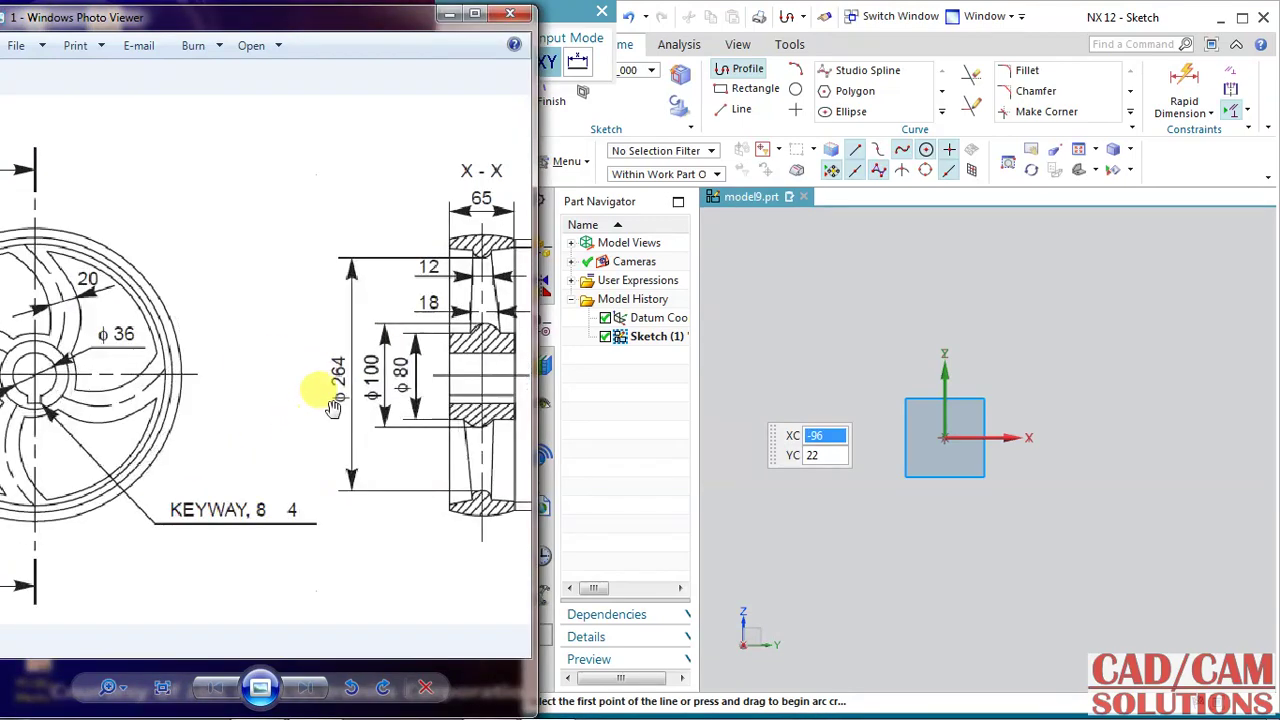
left_click_drag(339, 398, 232, 390)
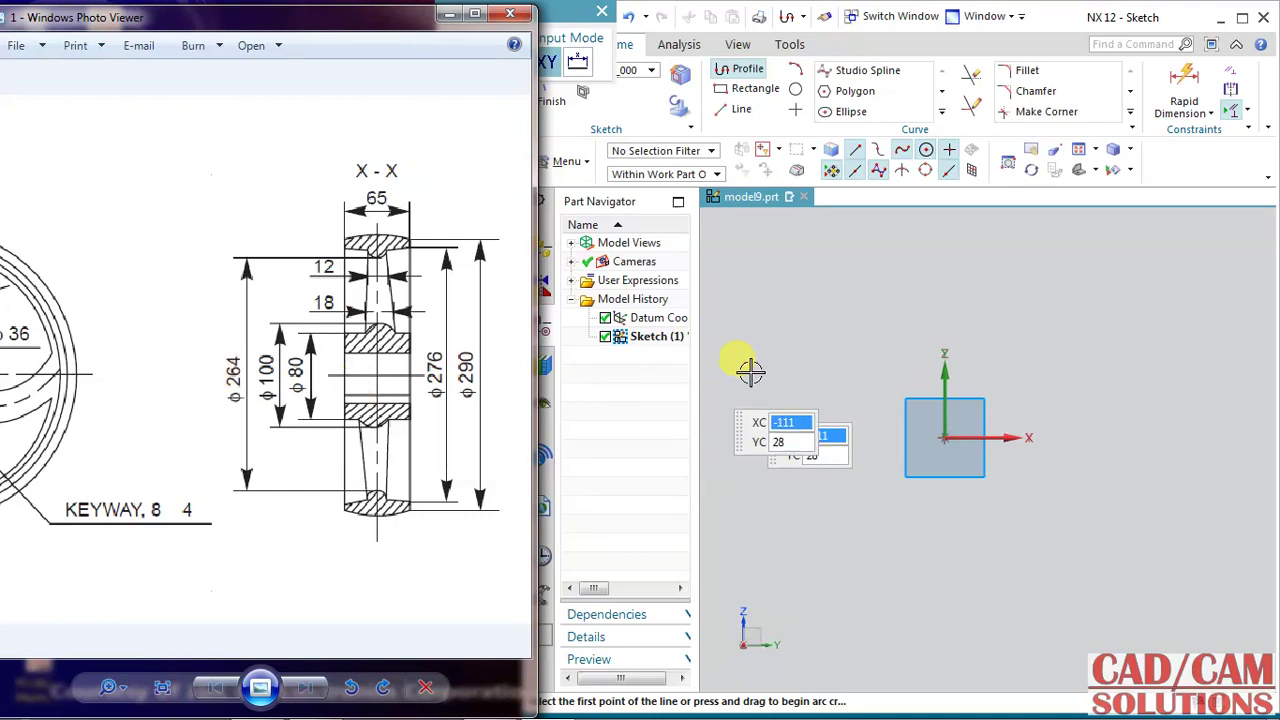
Draw a vertical line up from the sketch origin and set its length to 290/2 (145).
left_click(945, 437)
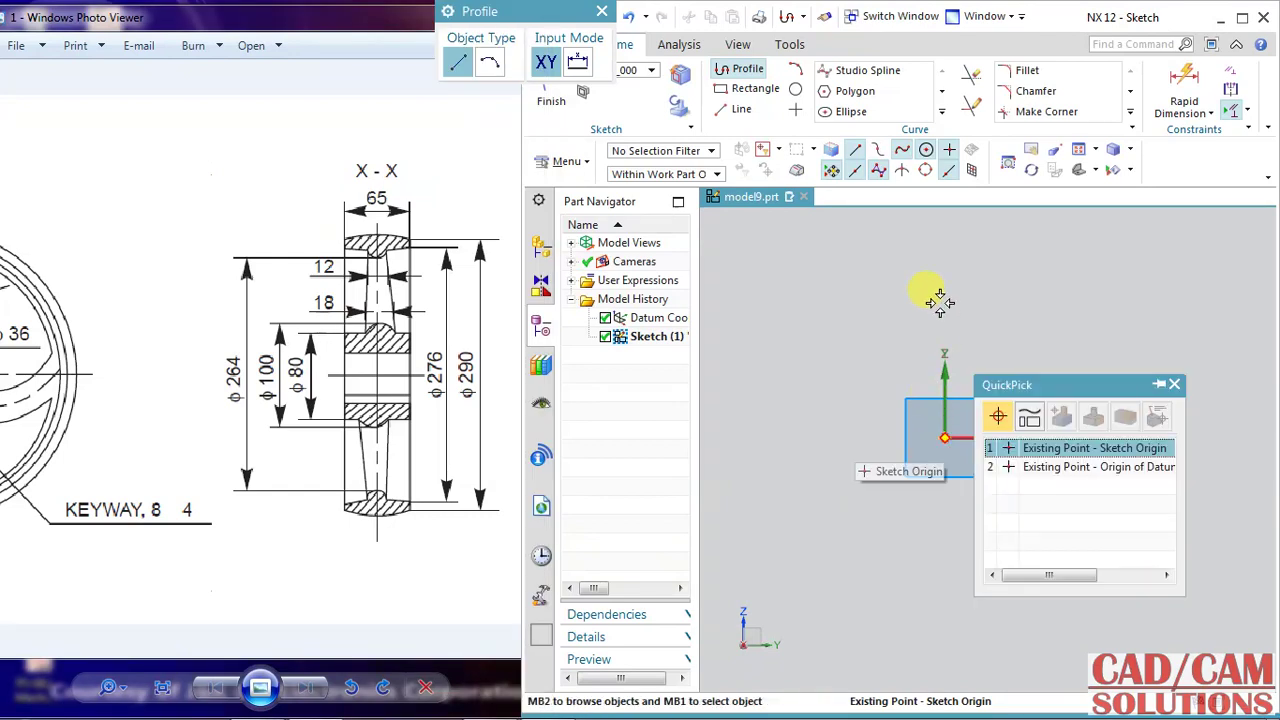
left_click(1052, 450)
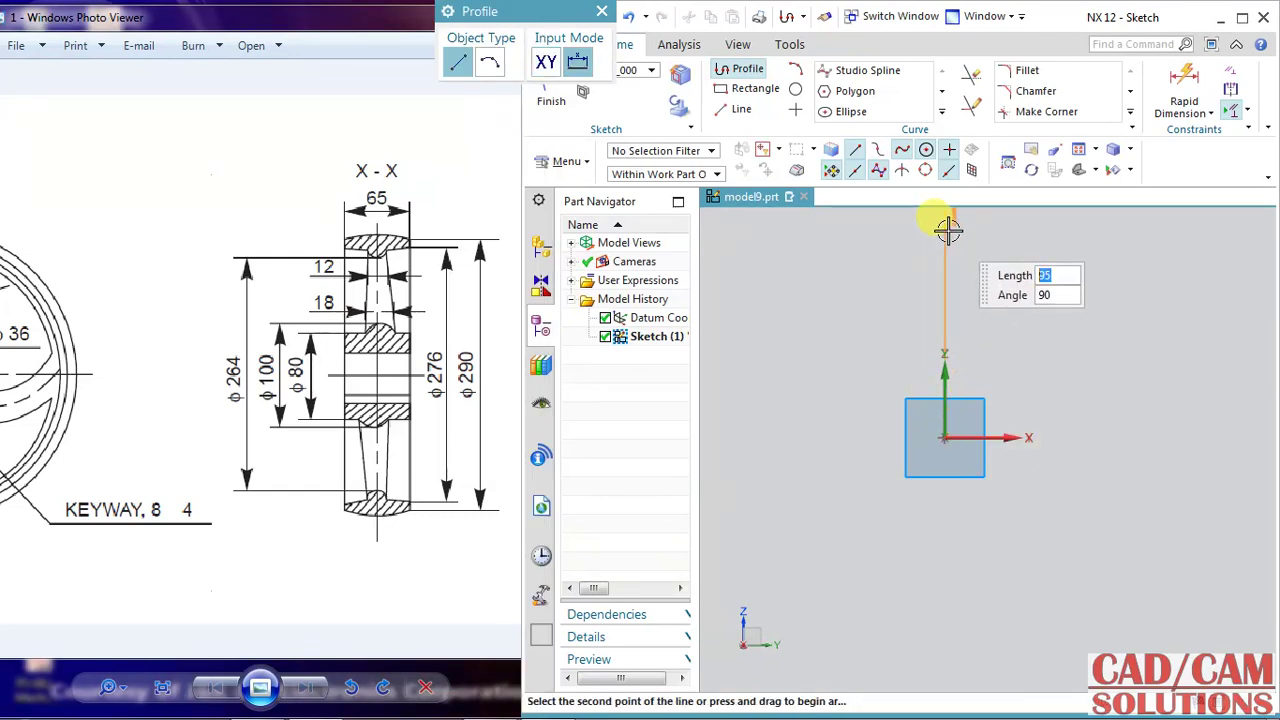
left_click(944, 232)
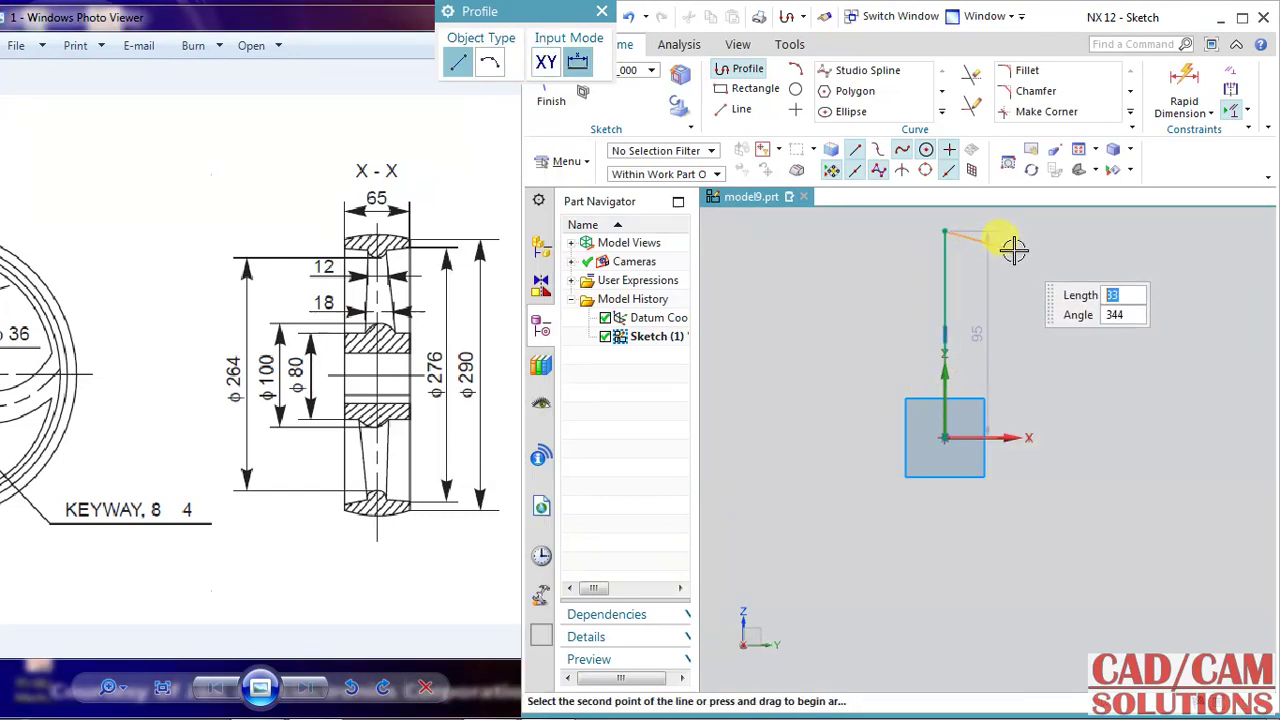
key("Escape")
right_click(1006, 252)
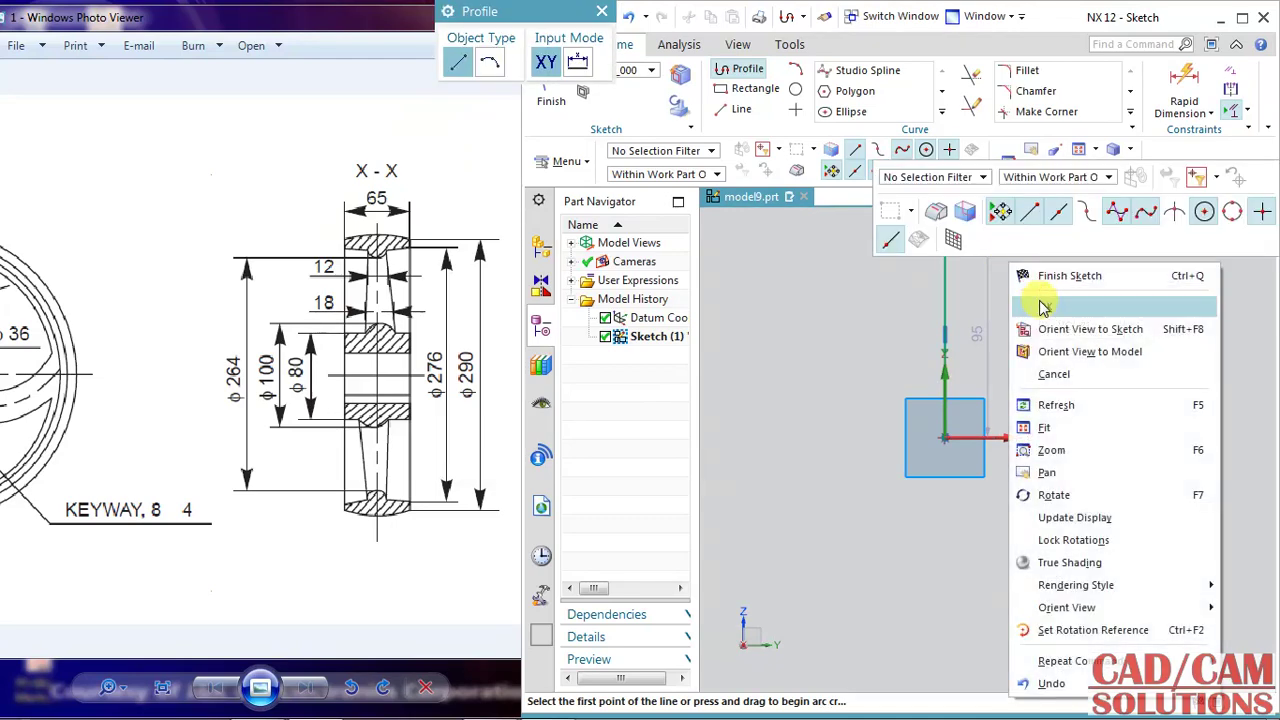
left_click(1030, 308)
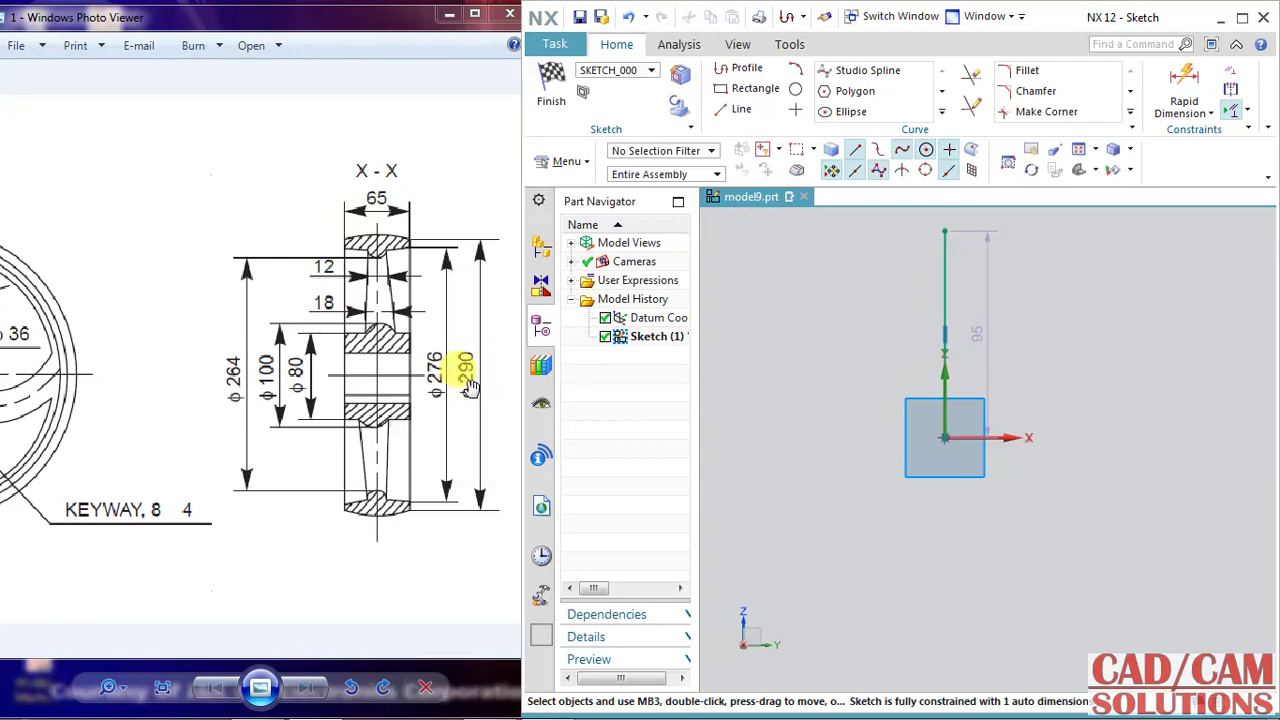
double_click(986, 340)
type("290/2")
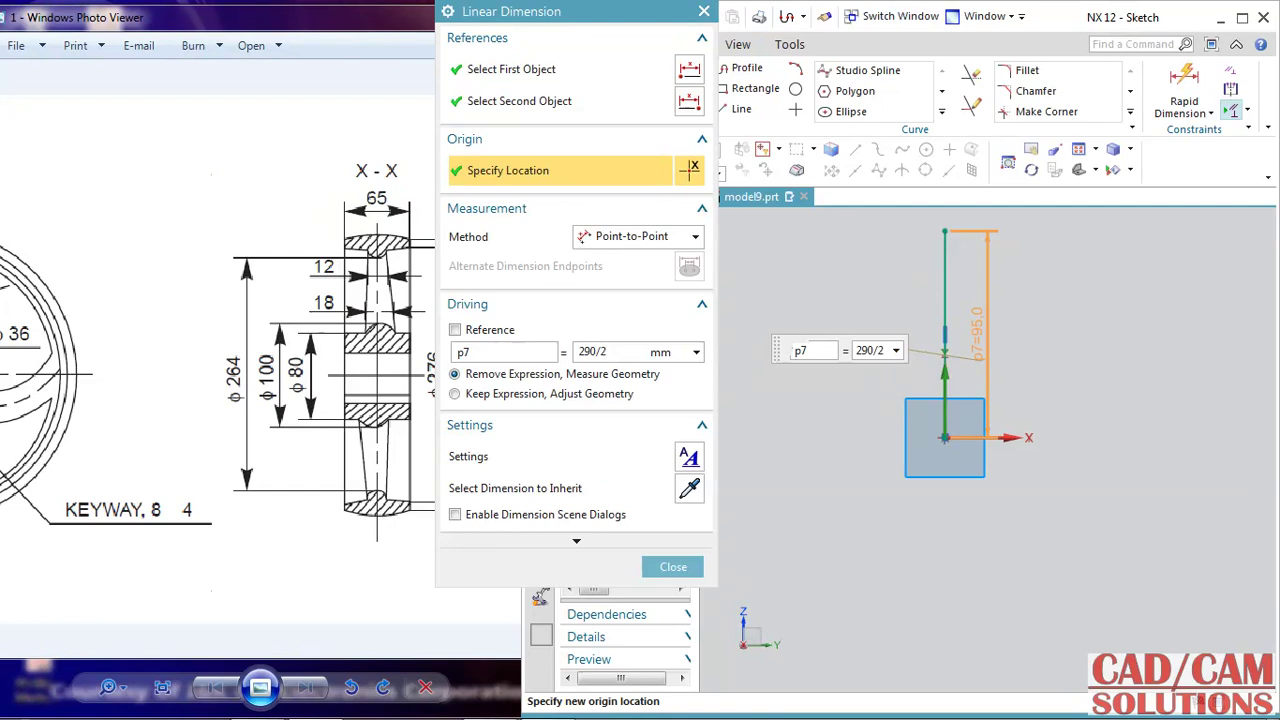
key("Return")
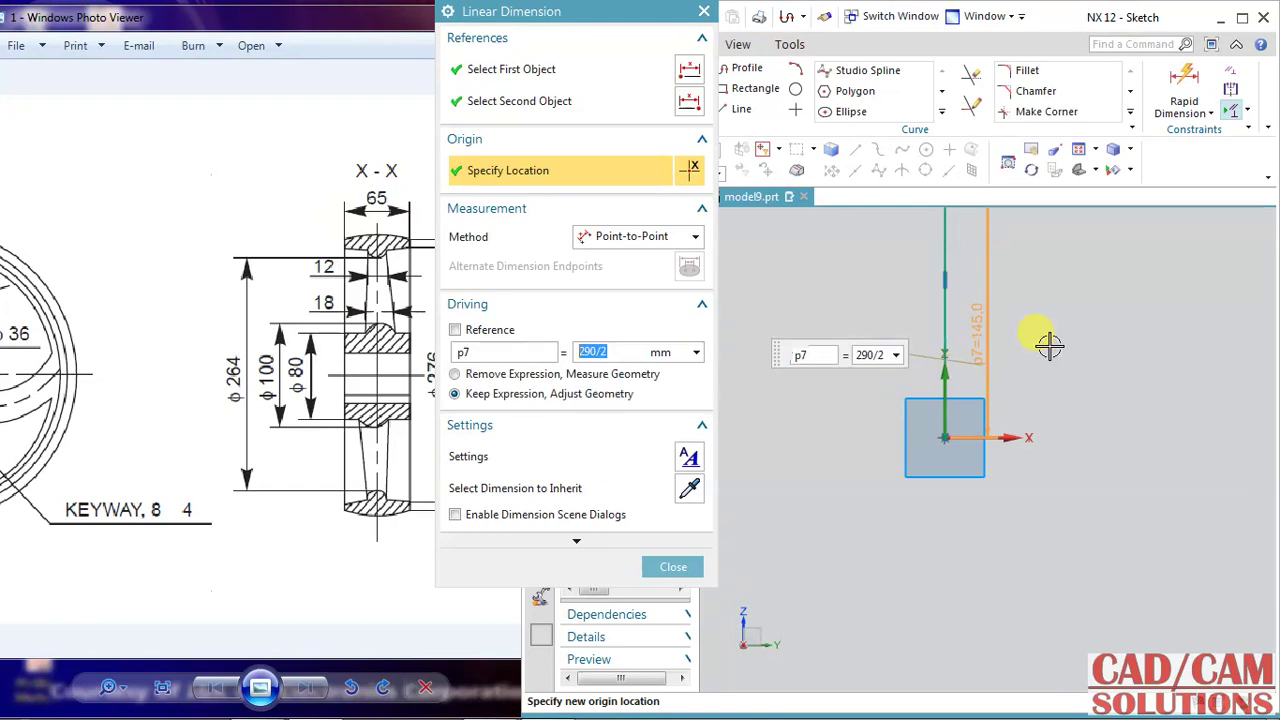
left_click(668, 563)
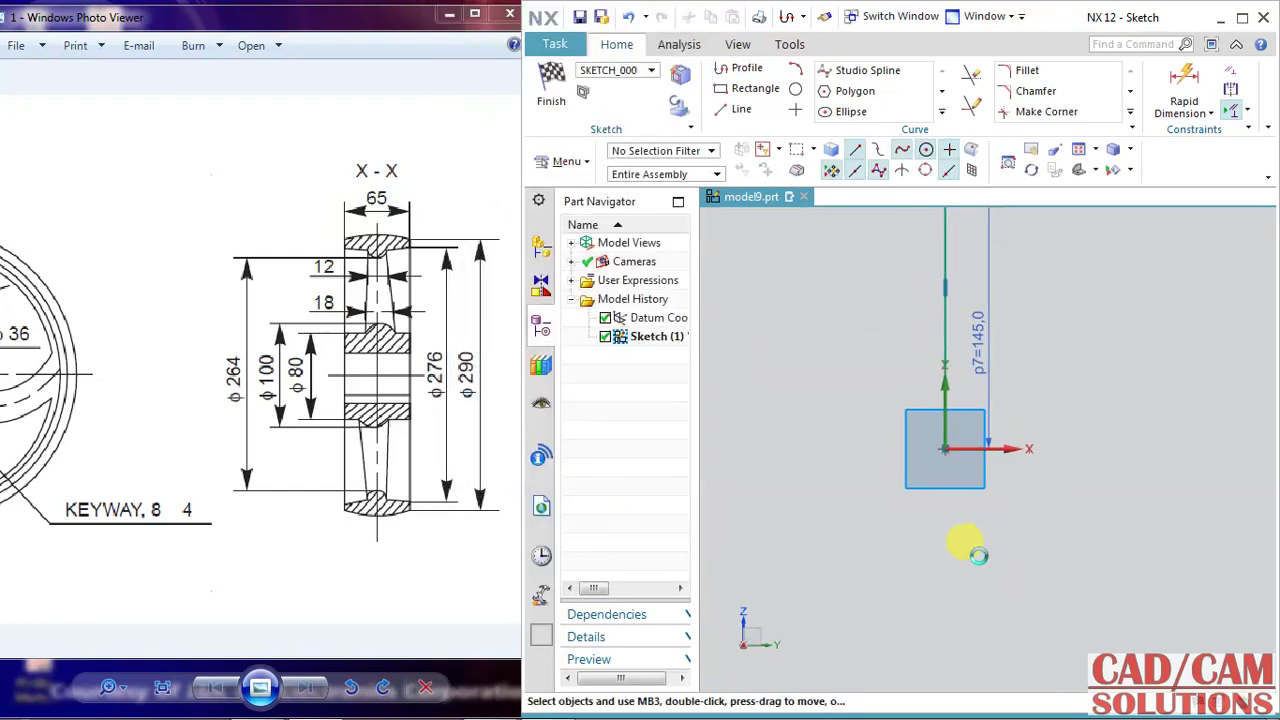
scroll(1034, 497, "down", 1)
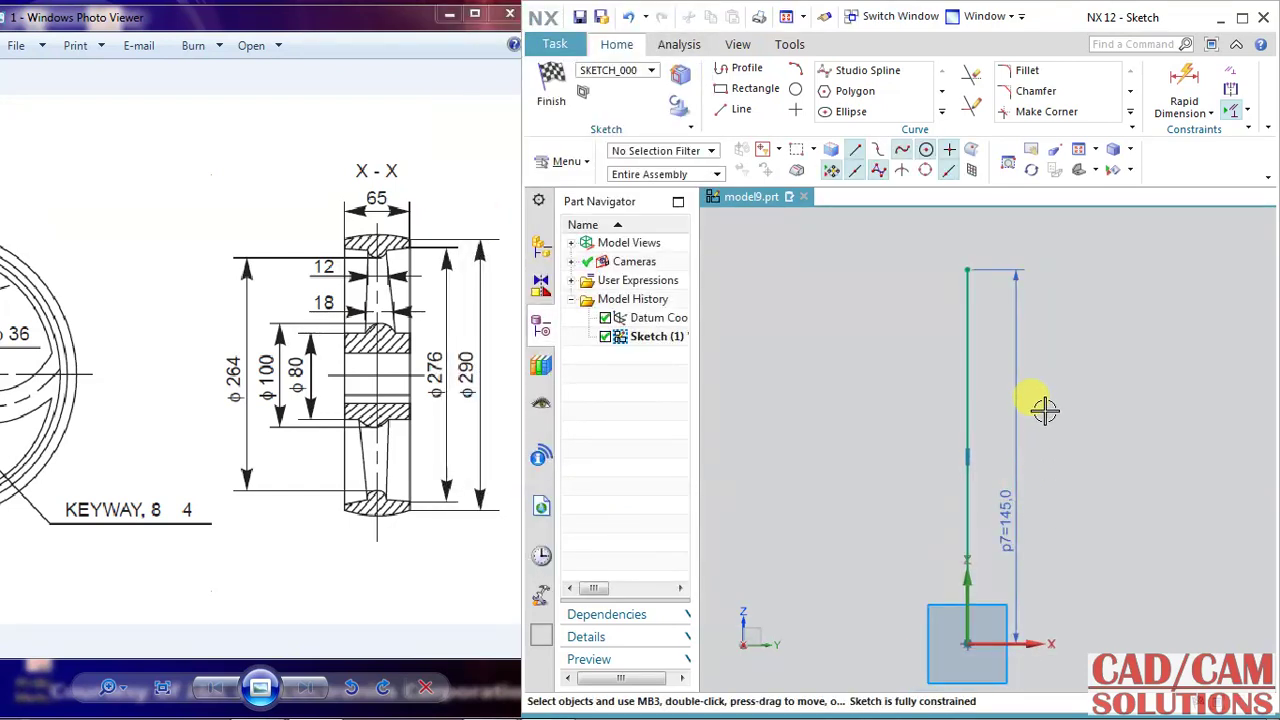
Draw a 3-point arc over the line's top and convert the vertical line to reference.
left_click(797, 71)
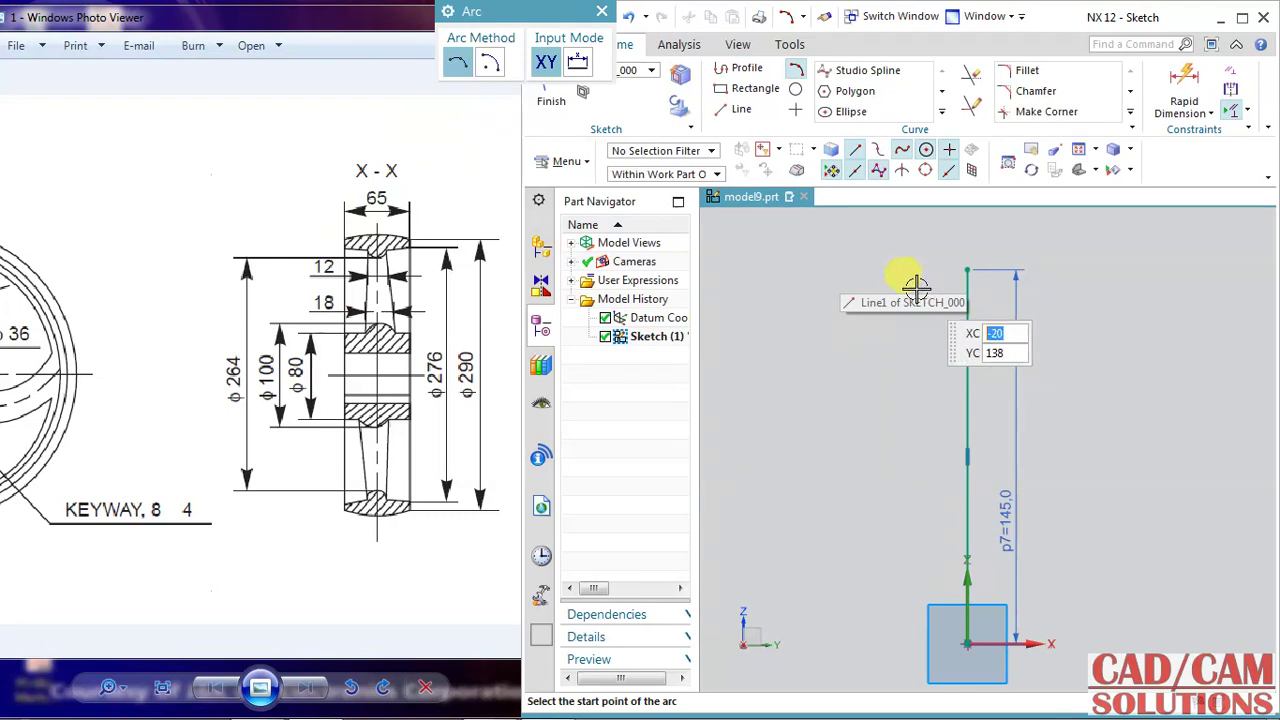
left_click(967, 271)
left_click(1013, 289)
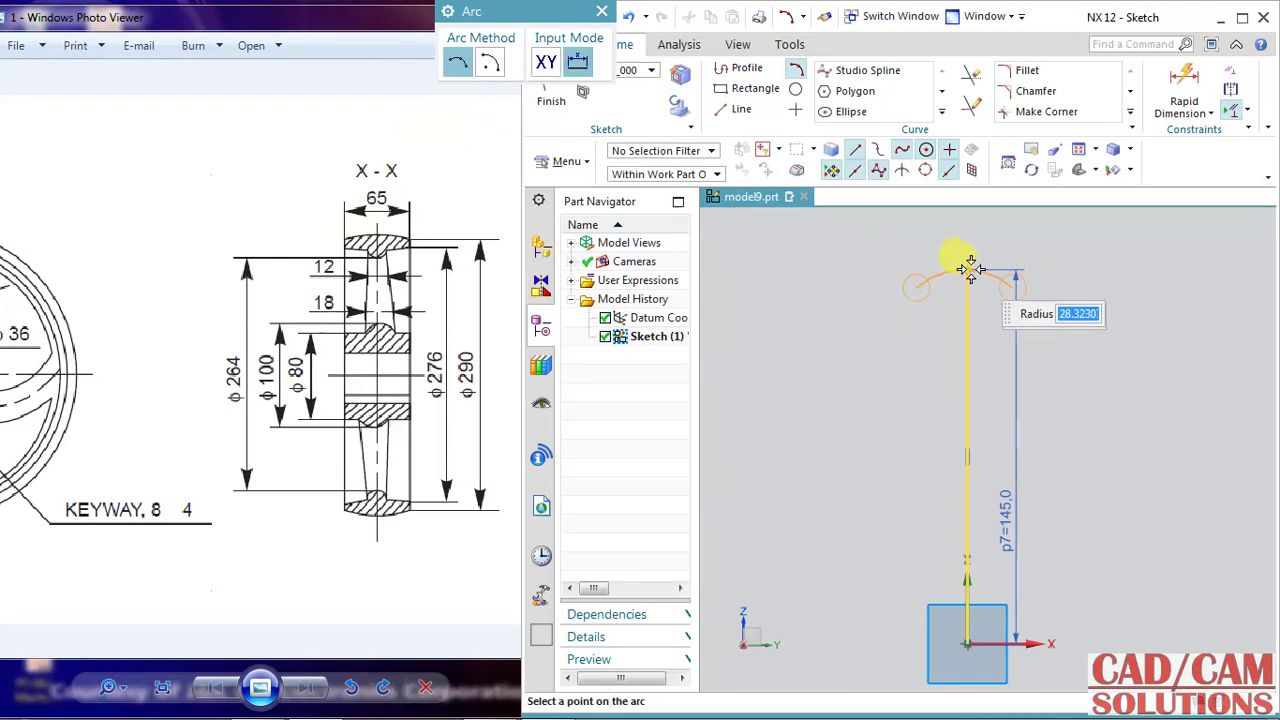
left_click(966, 266)
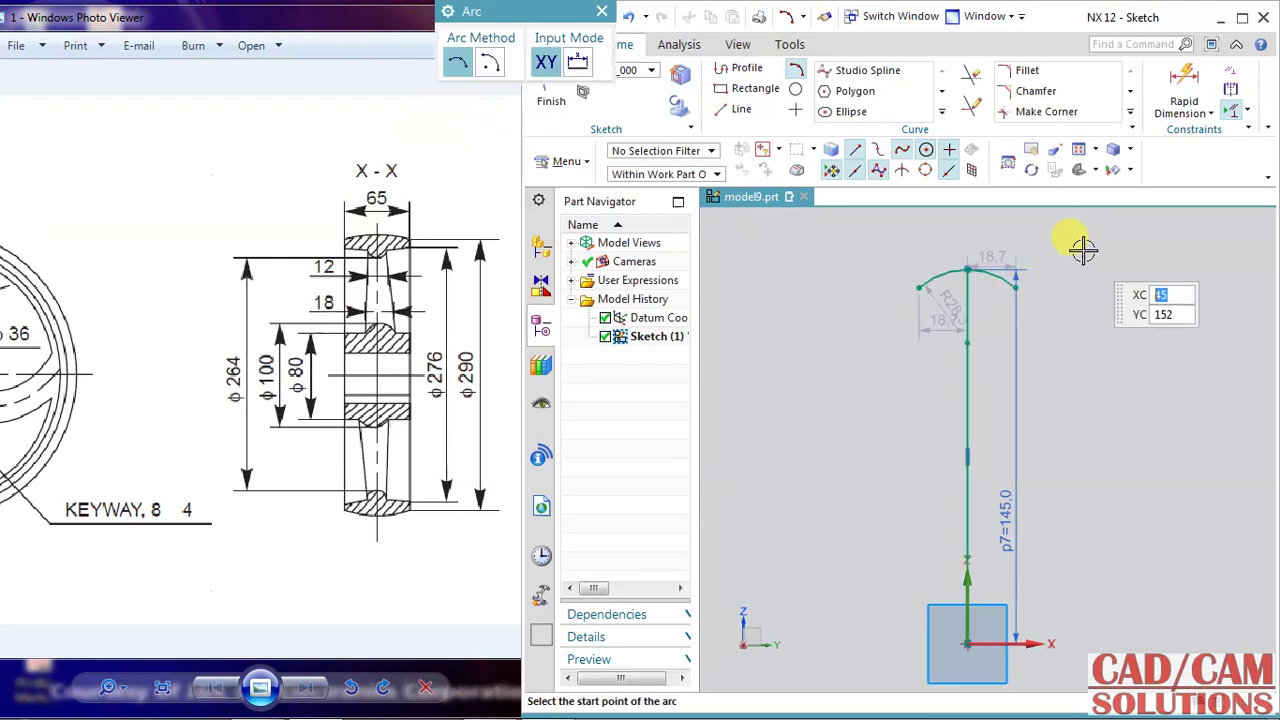
key("Escape")
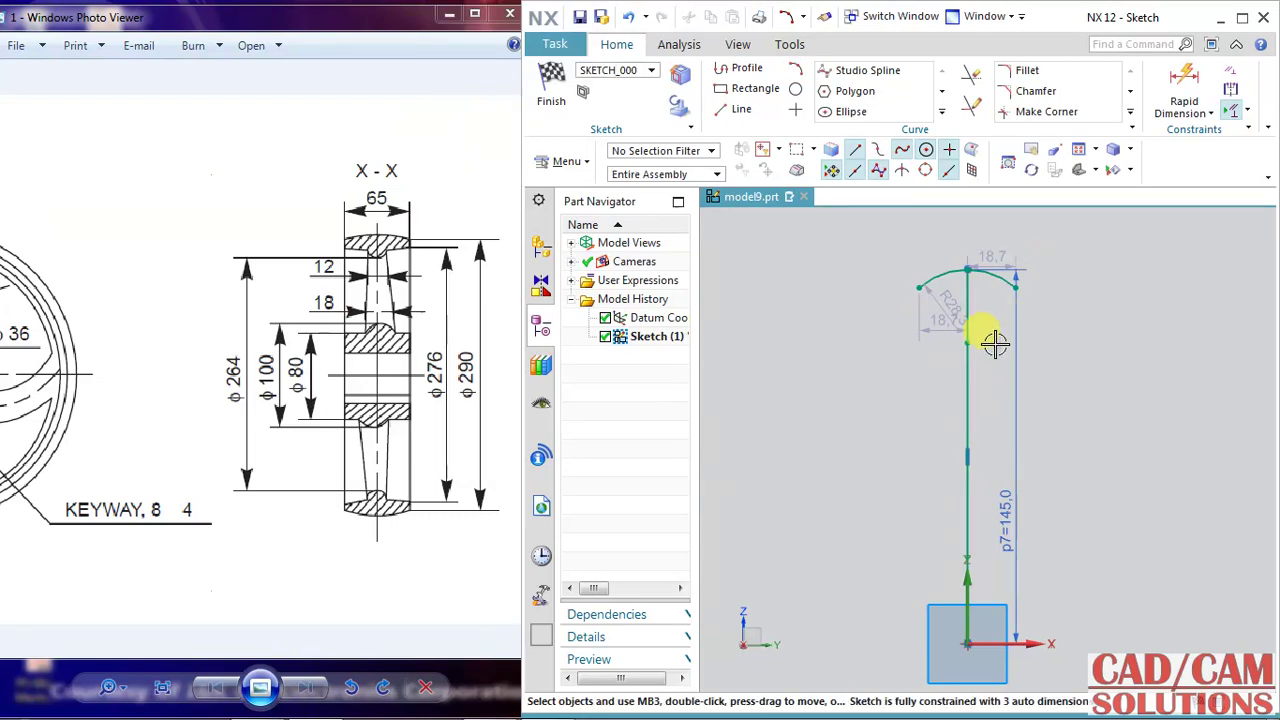
right_click(970, 380)
left_click(1040, 263)
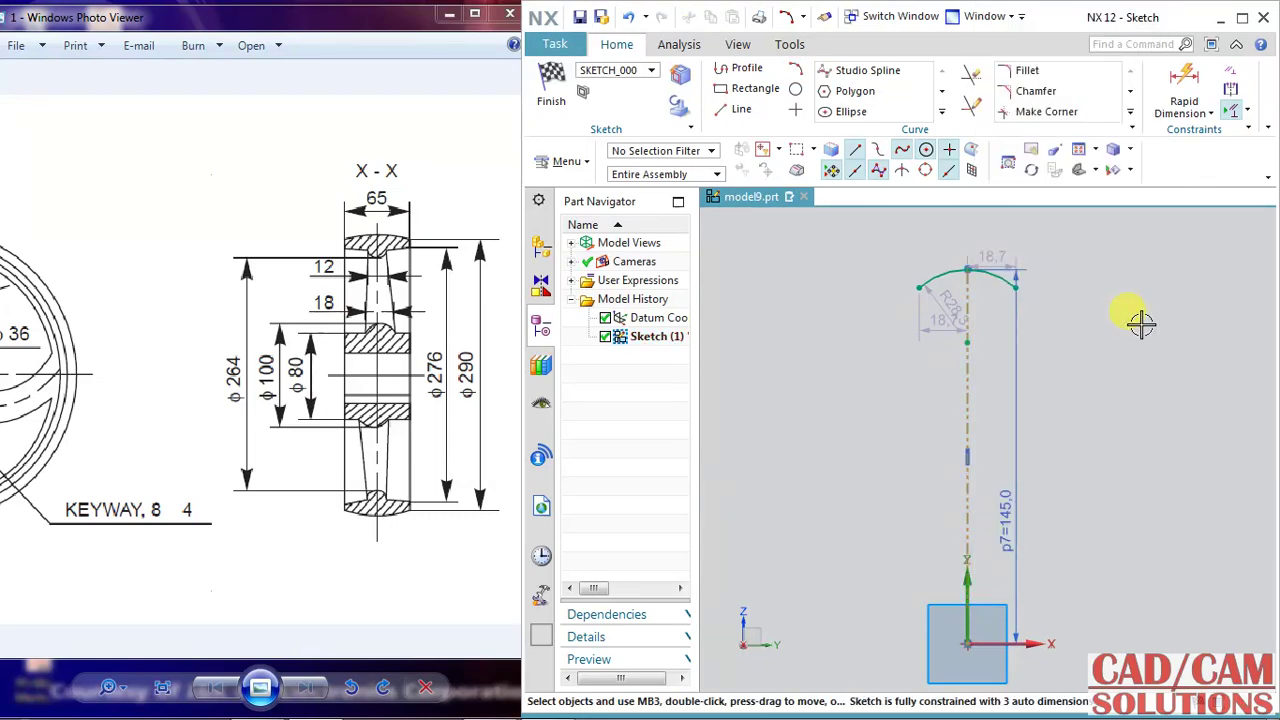
Close the arc into a profile with two short sides and a horizontal bottom line.
left_click(742, 77)
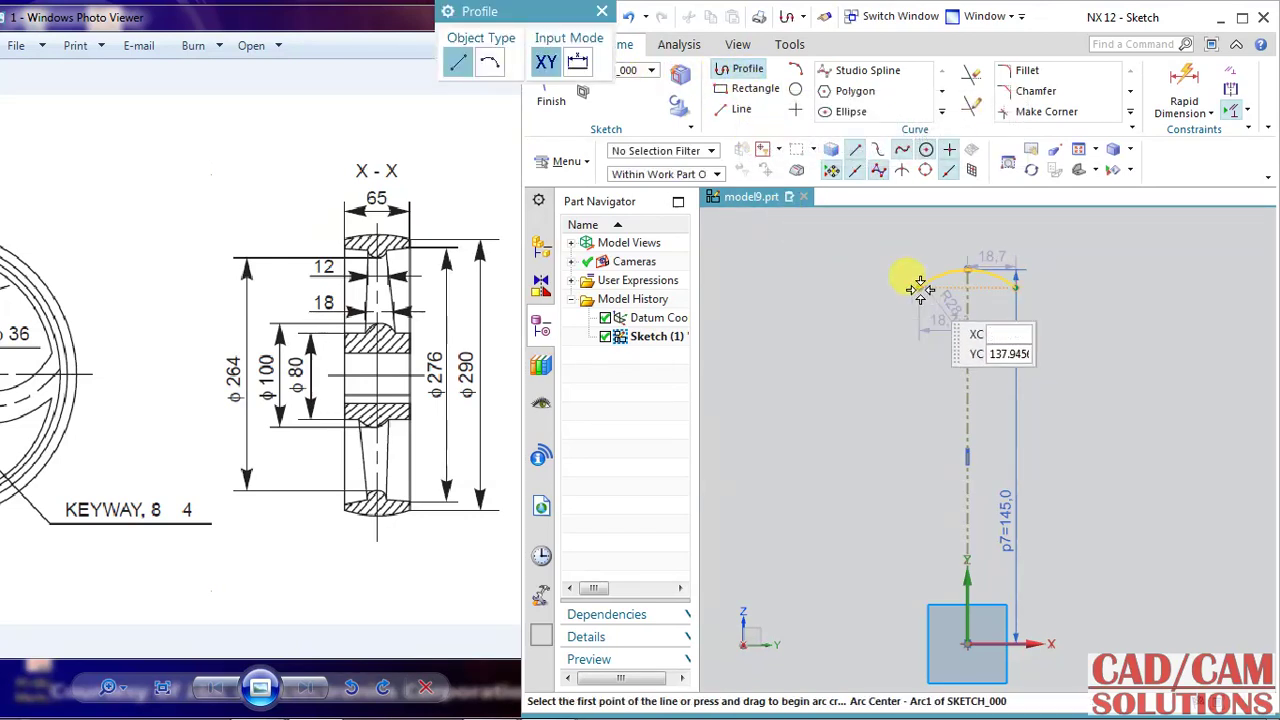
left_click(919, 288)
left_click(919, 306)
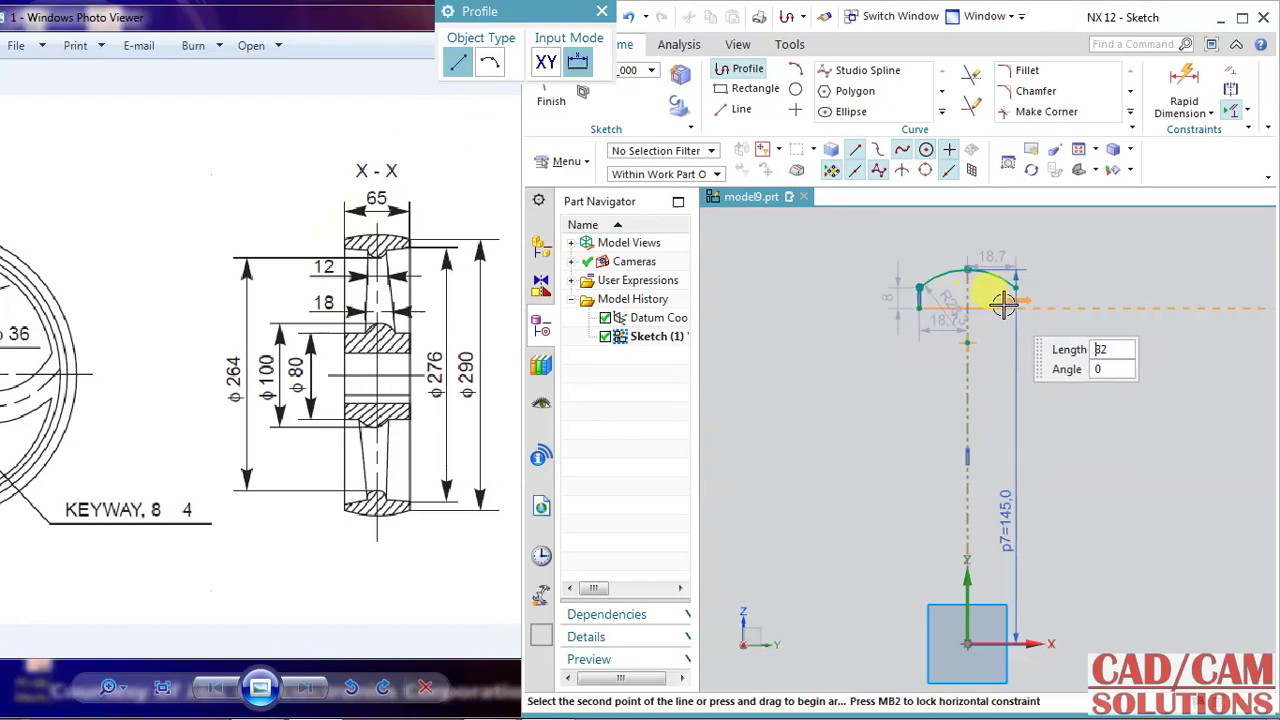
left_click(1015, 306)
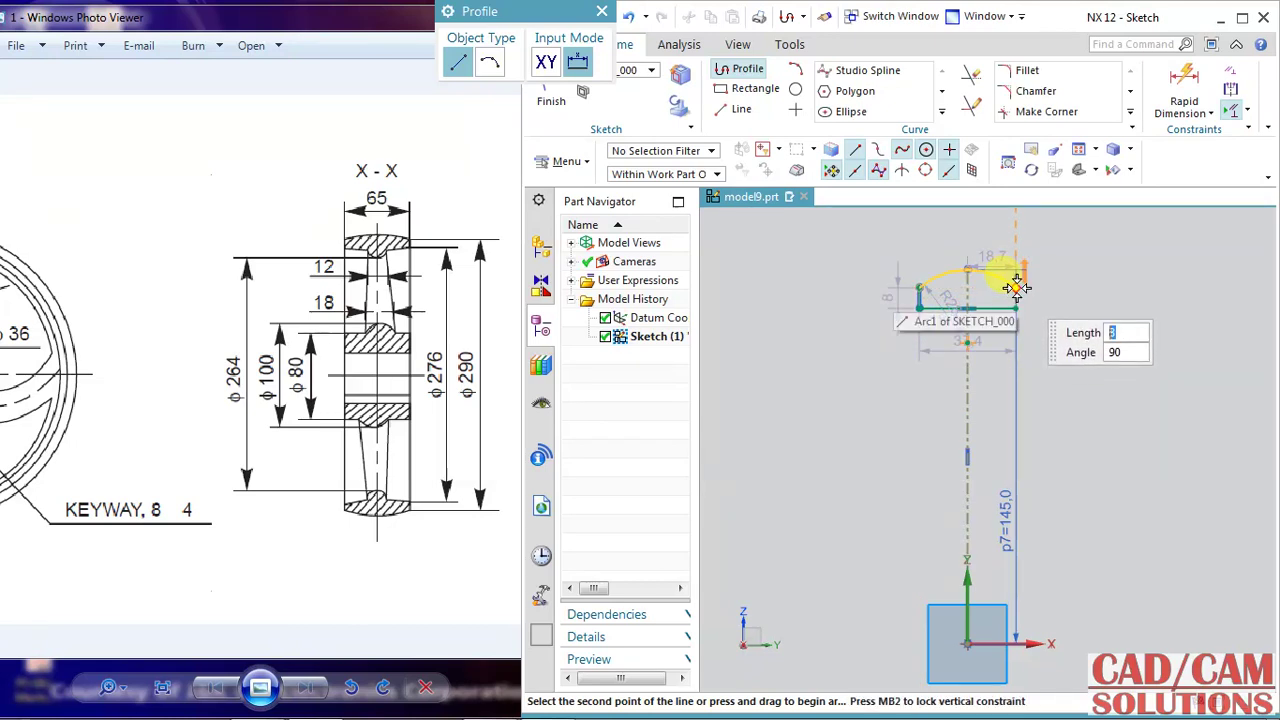
left_click(1015, 289)
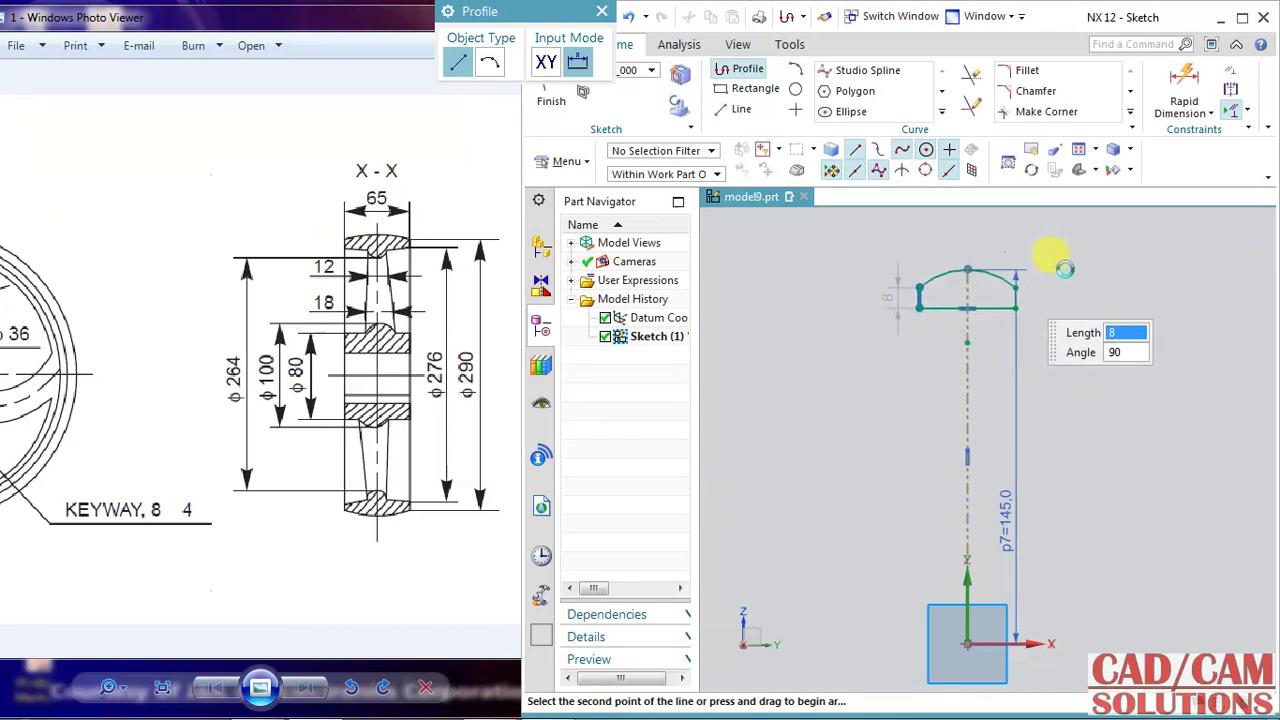
Add a circle centred on the bottom line's midpoint.
left_click(796, 89)
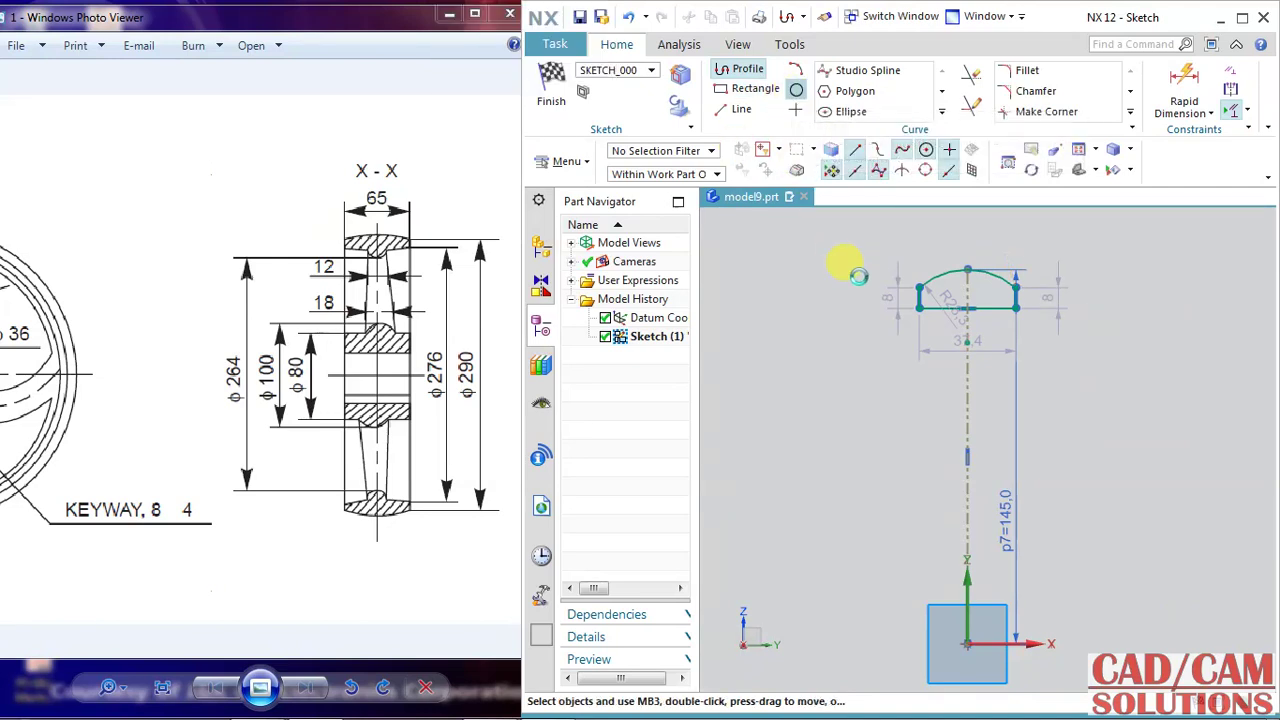
left_click(967, 306)
left_click(978, 320)
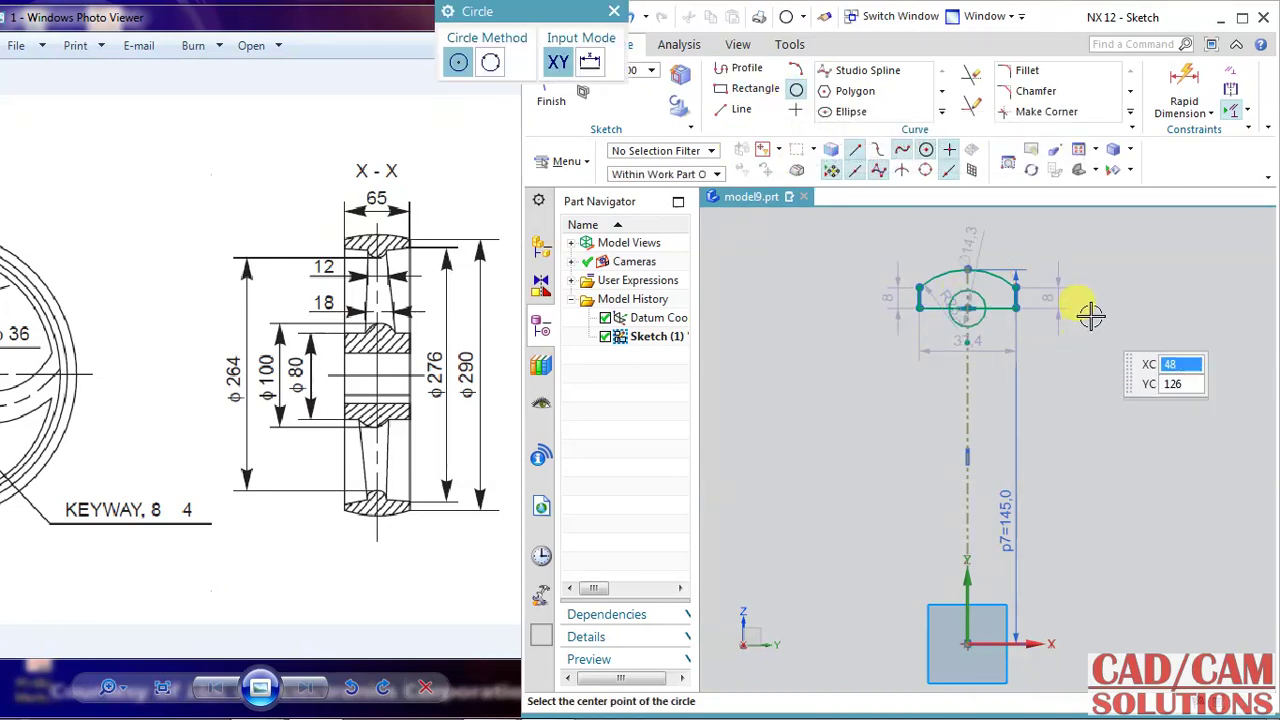
key("Escape")
Set both short side heights of the profile to 7 mm, including p9.
scroll(980, 248, "up", 2)
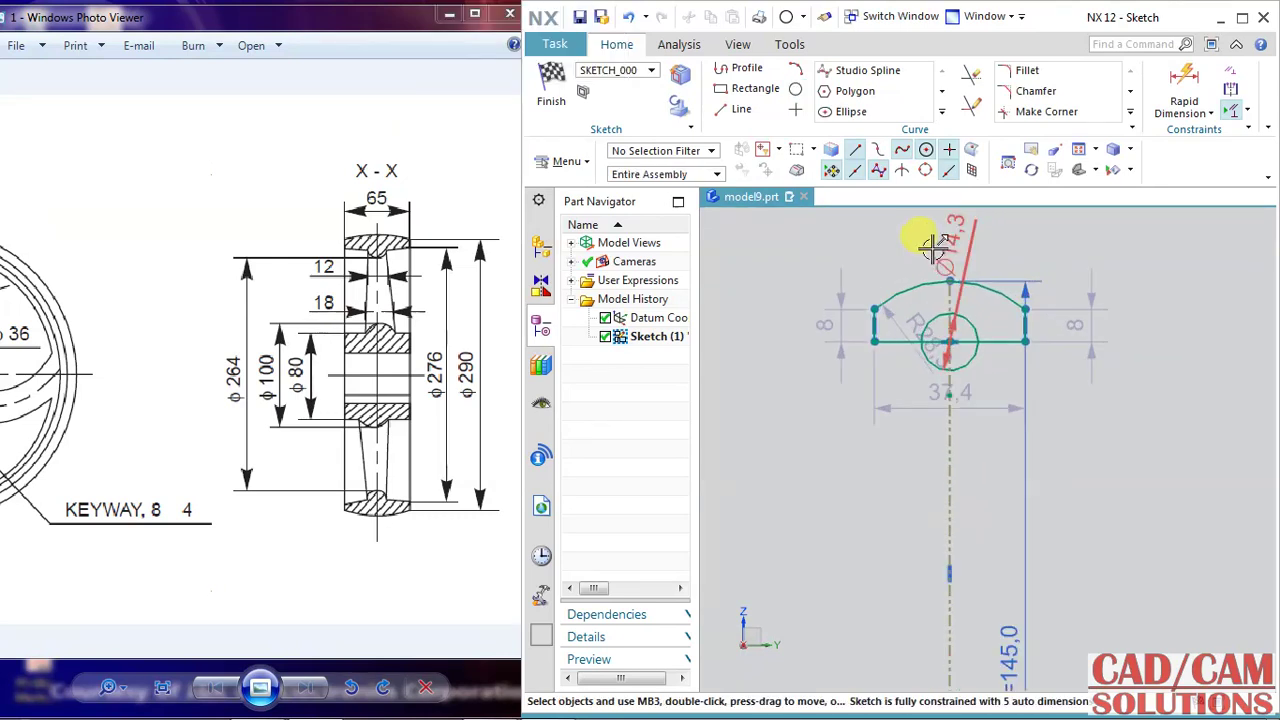
scroll(934, 249, "up", 1)
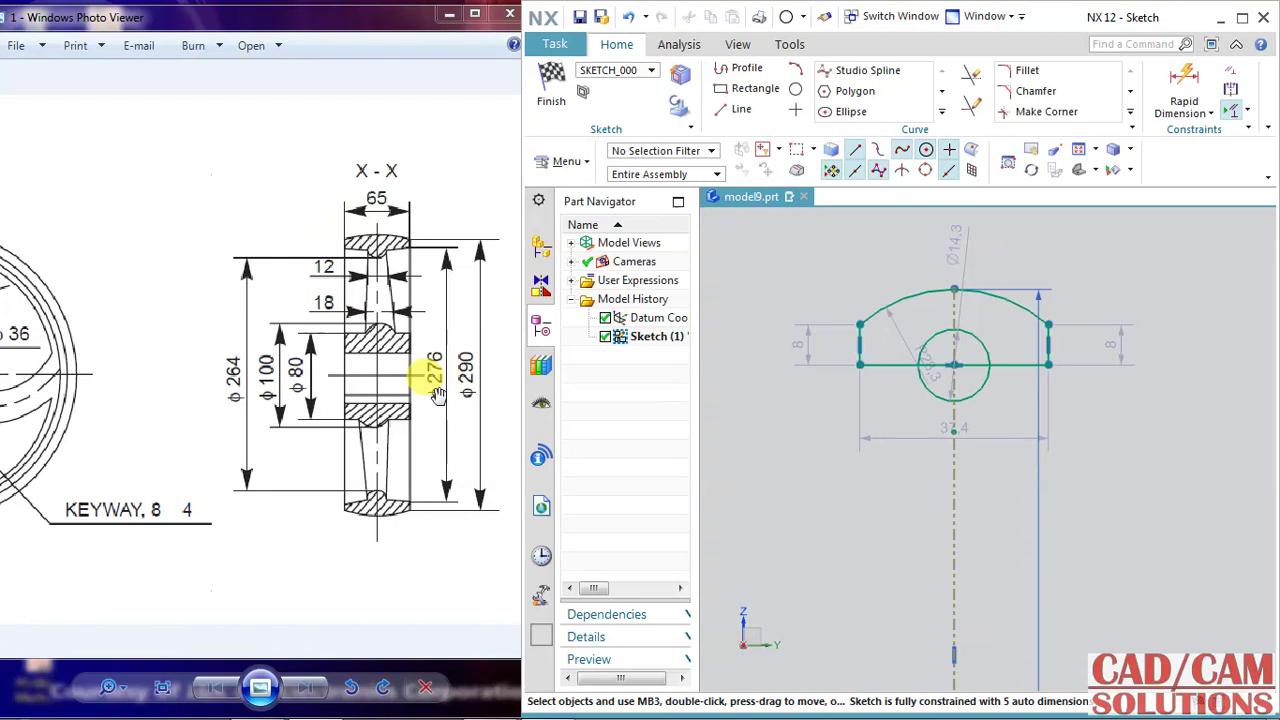
left_click(802, 342)
double_click(806, 344)
type("7")
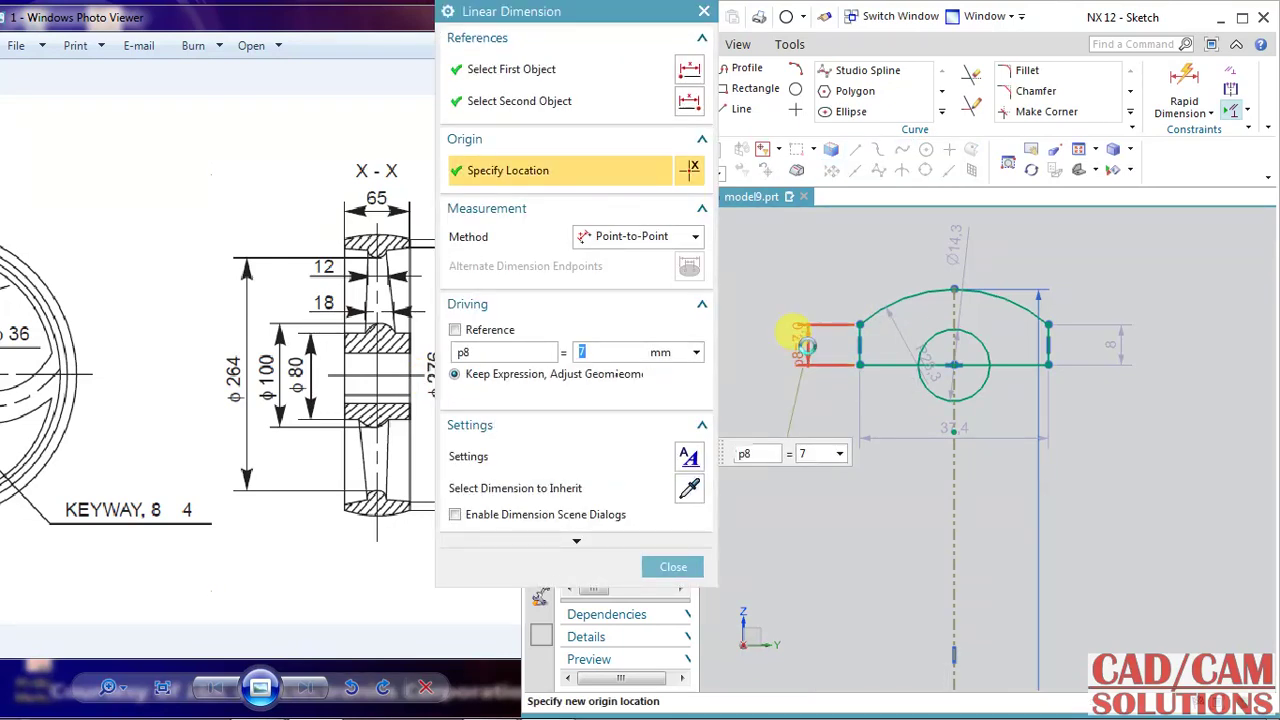
key("Return")
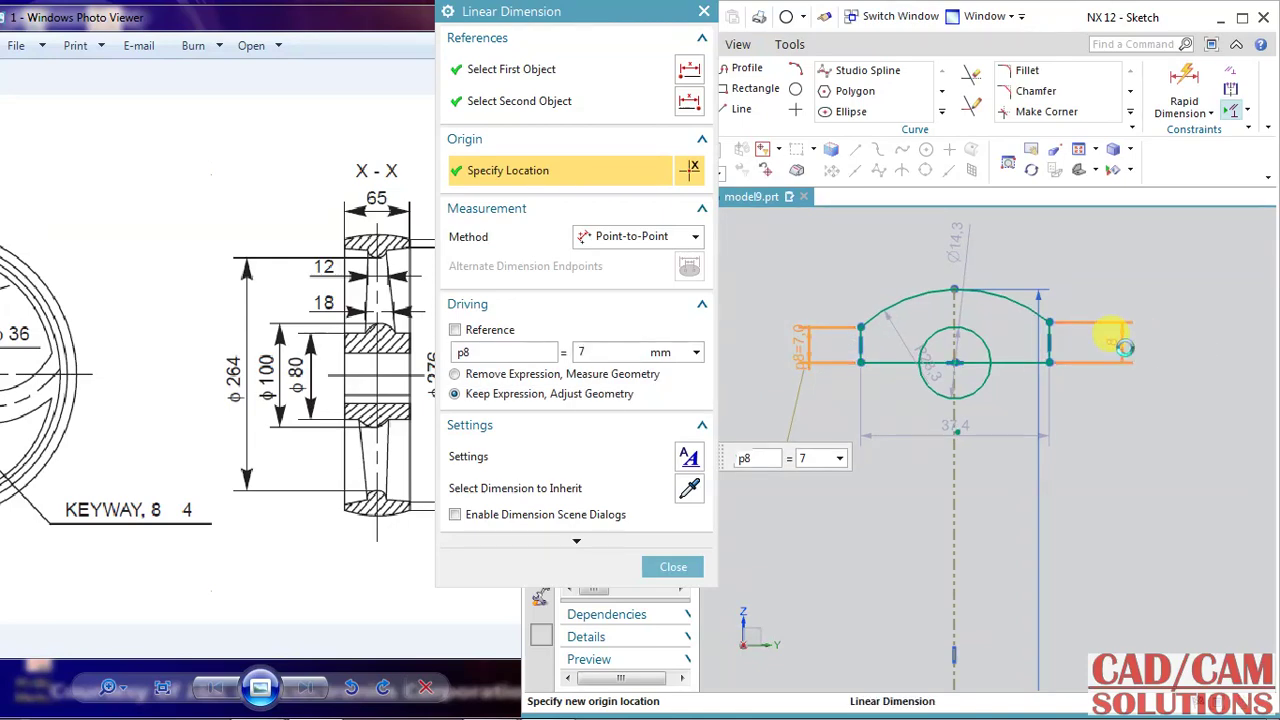
double_click(1116, 343)
type("7")
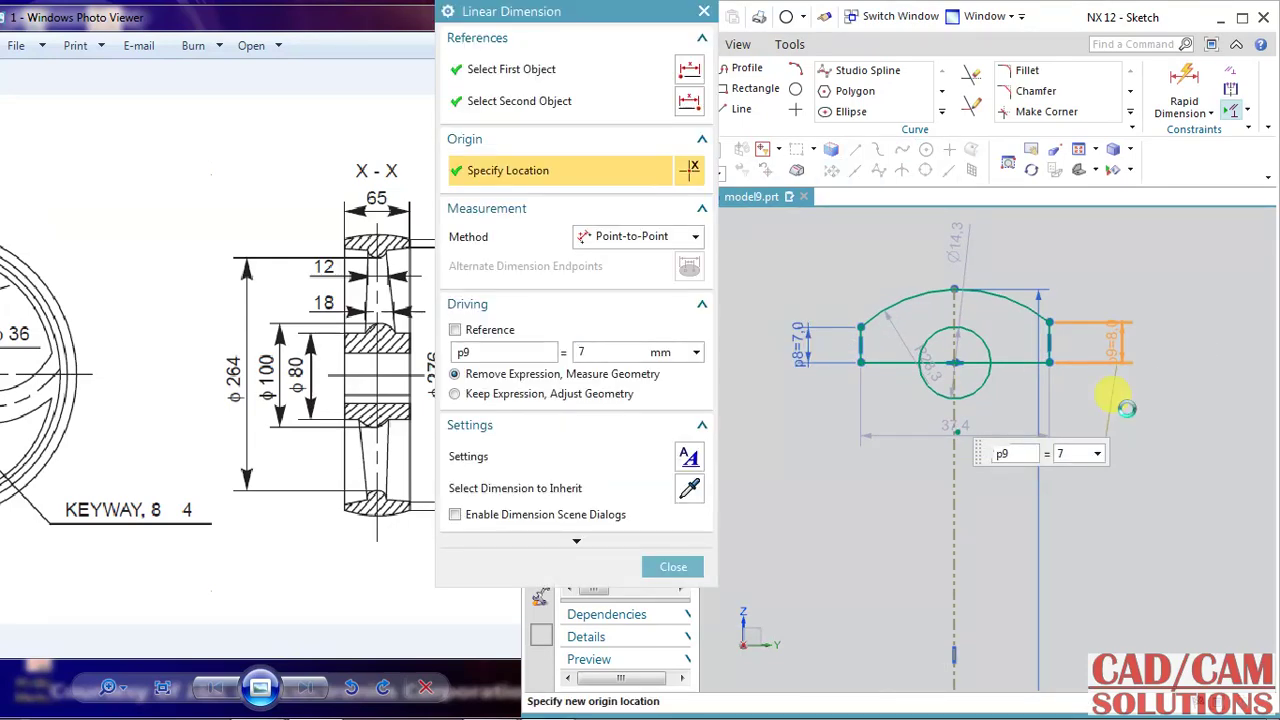
key("Return")
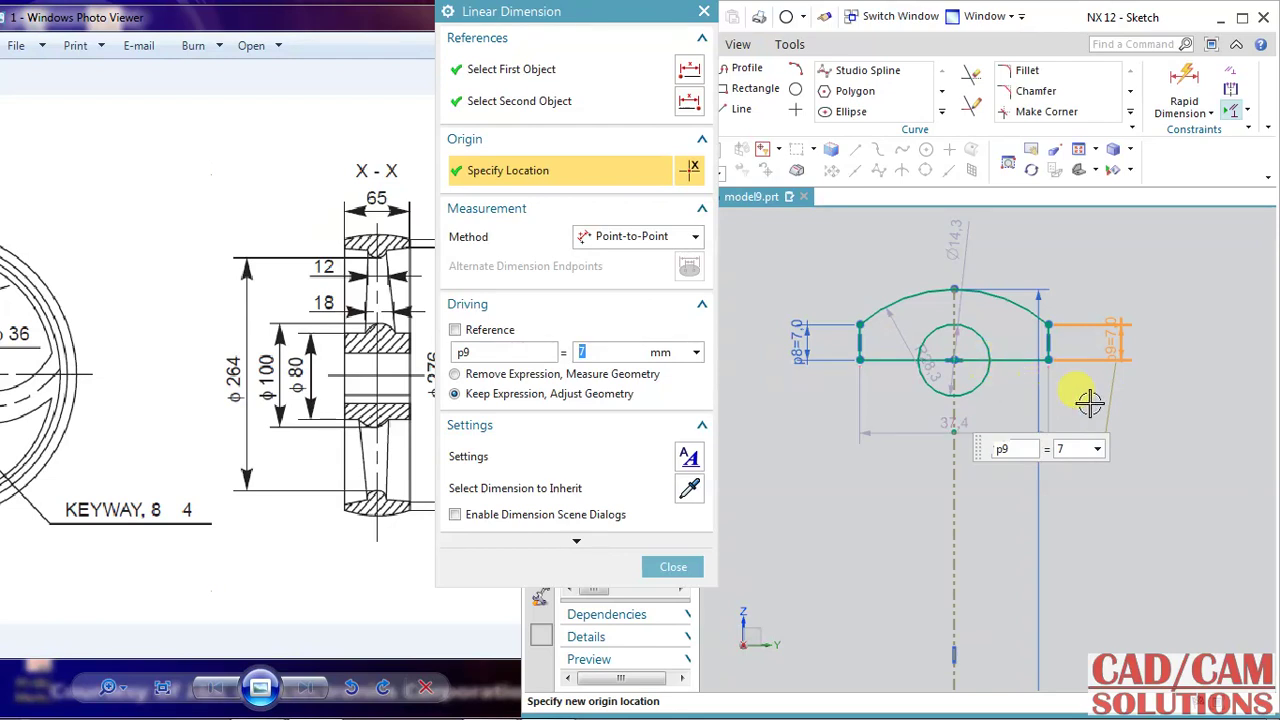
left_click(670, 566)
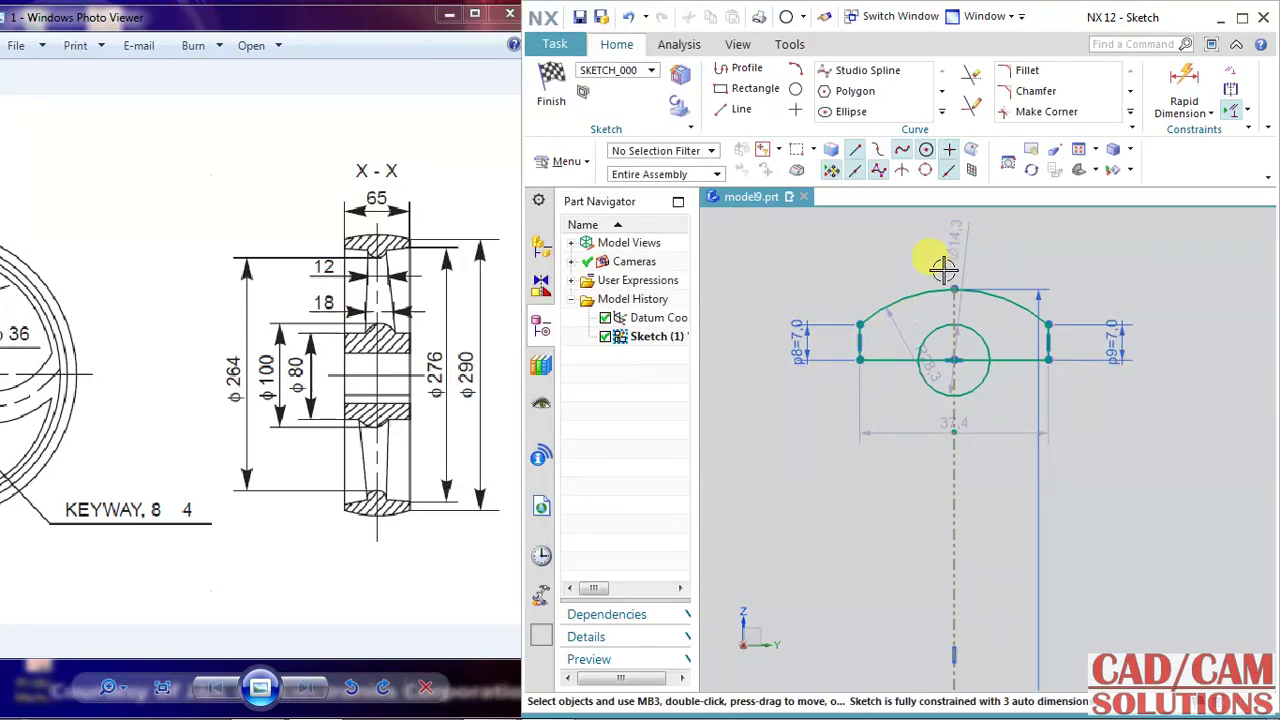
Set the base line width dimension p10 to 65 mm.
double_click(984, 432)
type("65")
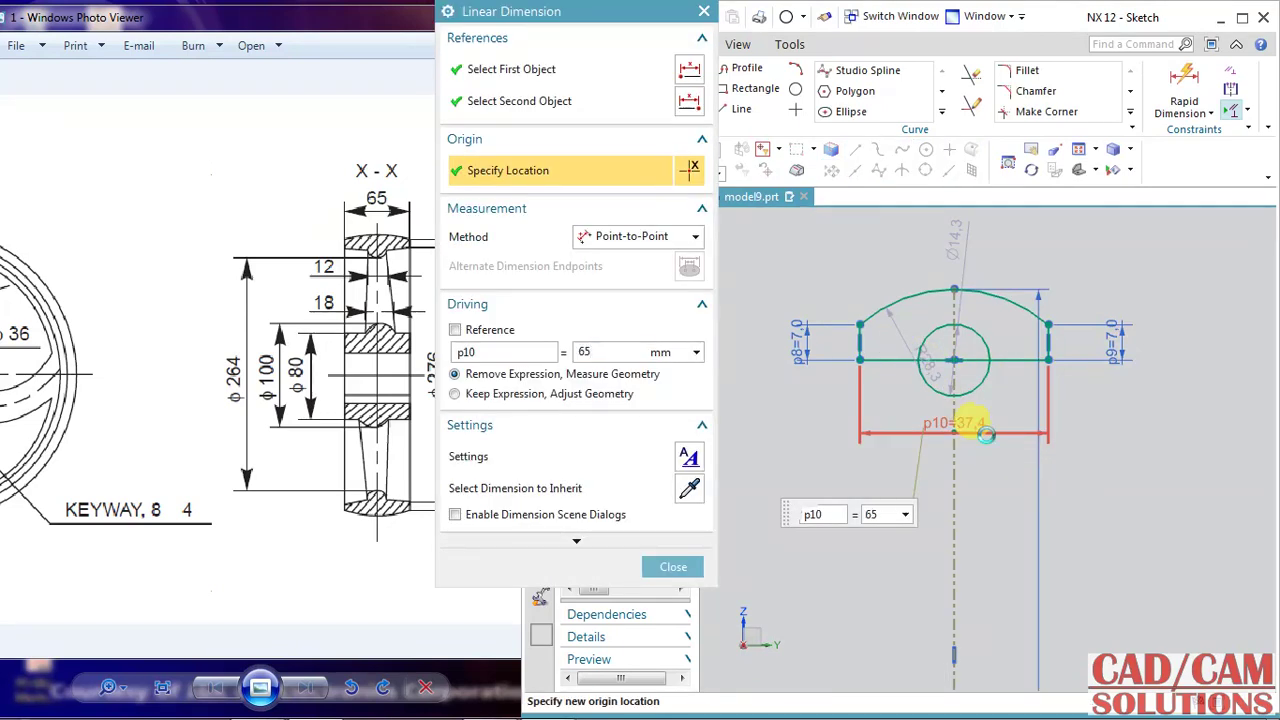
key("Return")
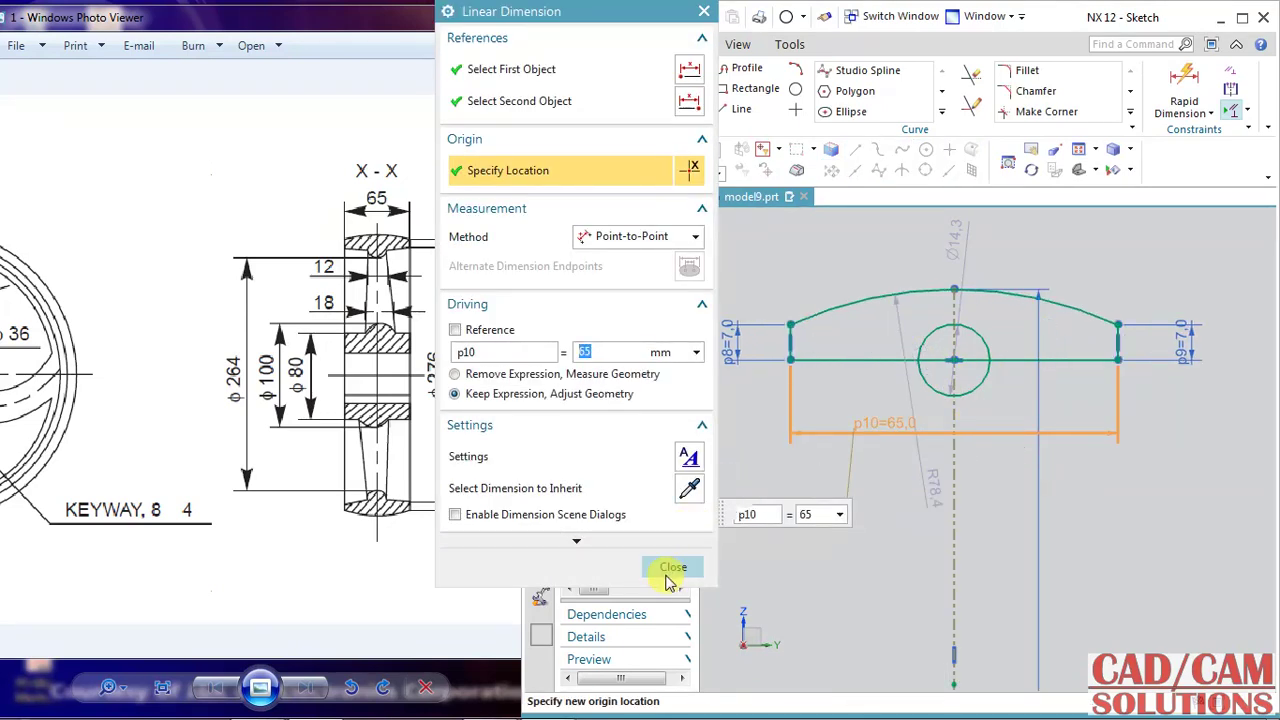
left_click(673, 567)
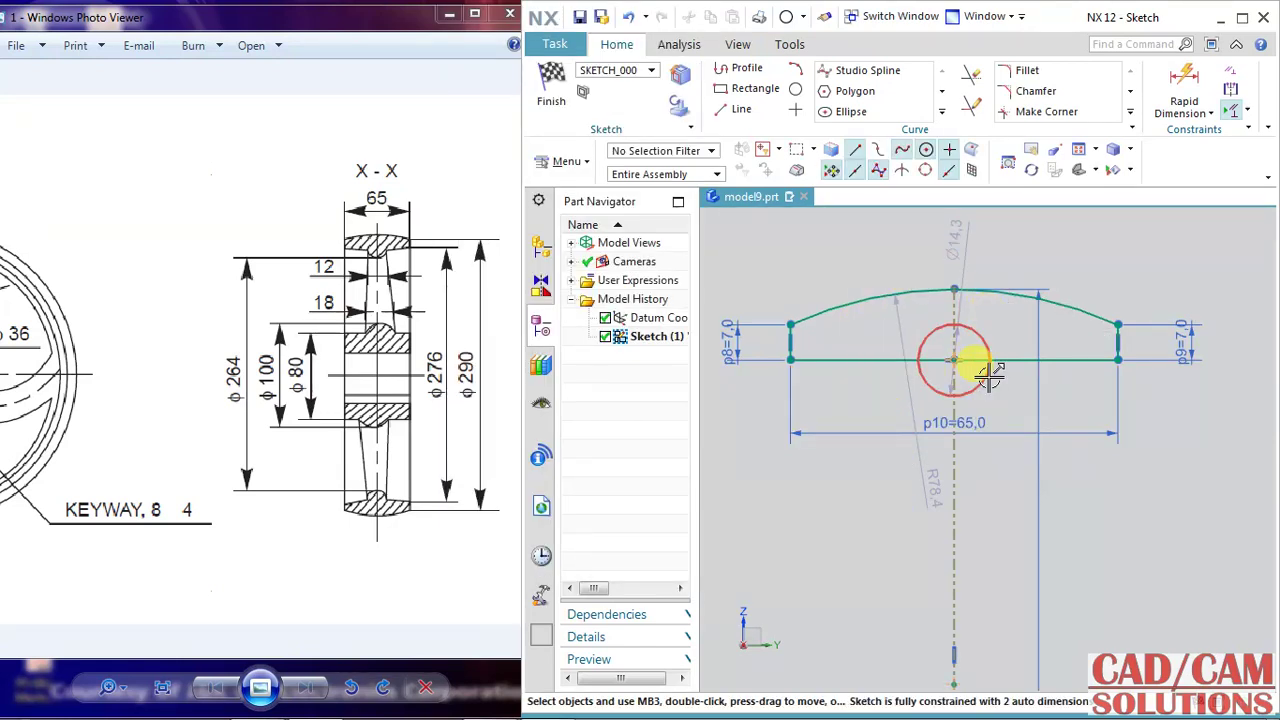
Quick Trim the circle so only its lower semicircle below the base line remains.
left_click(983, 118)
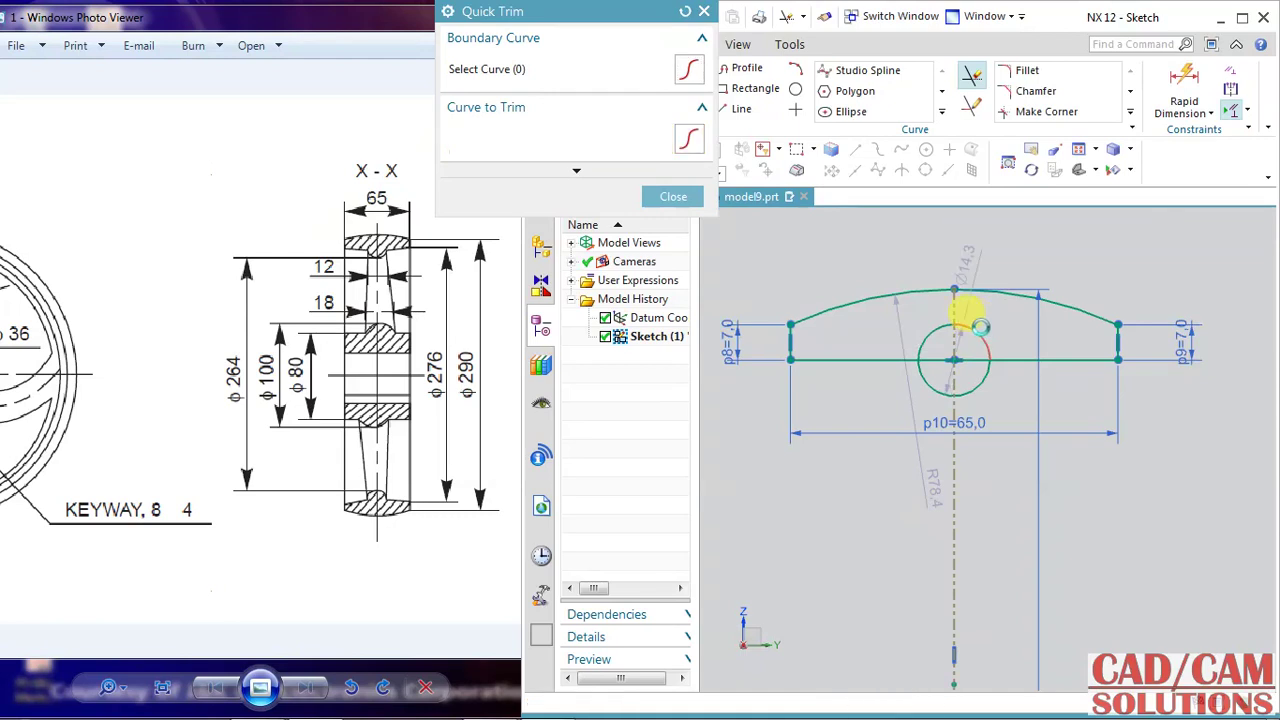
left_click(944, 358)
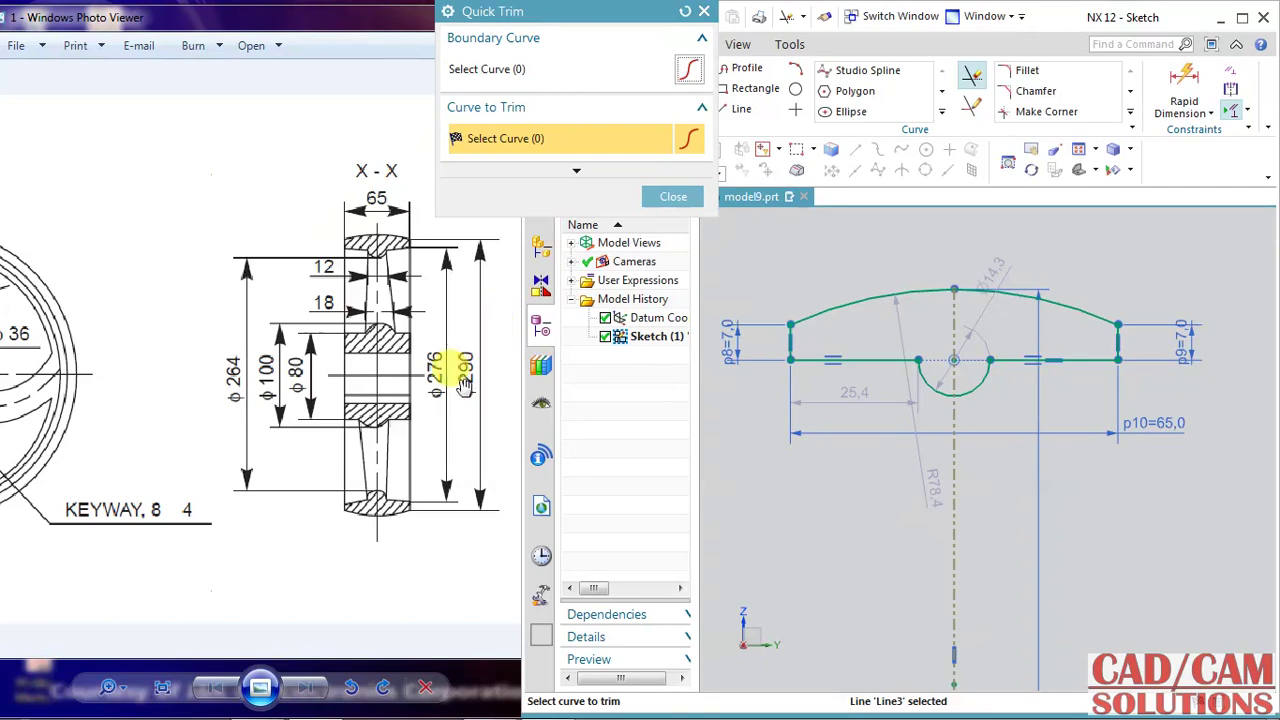
scroll(490, 370, "up", 1)
scroll(465, 385, "up", 1)
scroll(465, 385, "down", 1)
scroll(1090, 495, "down", 4)
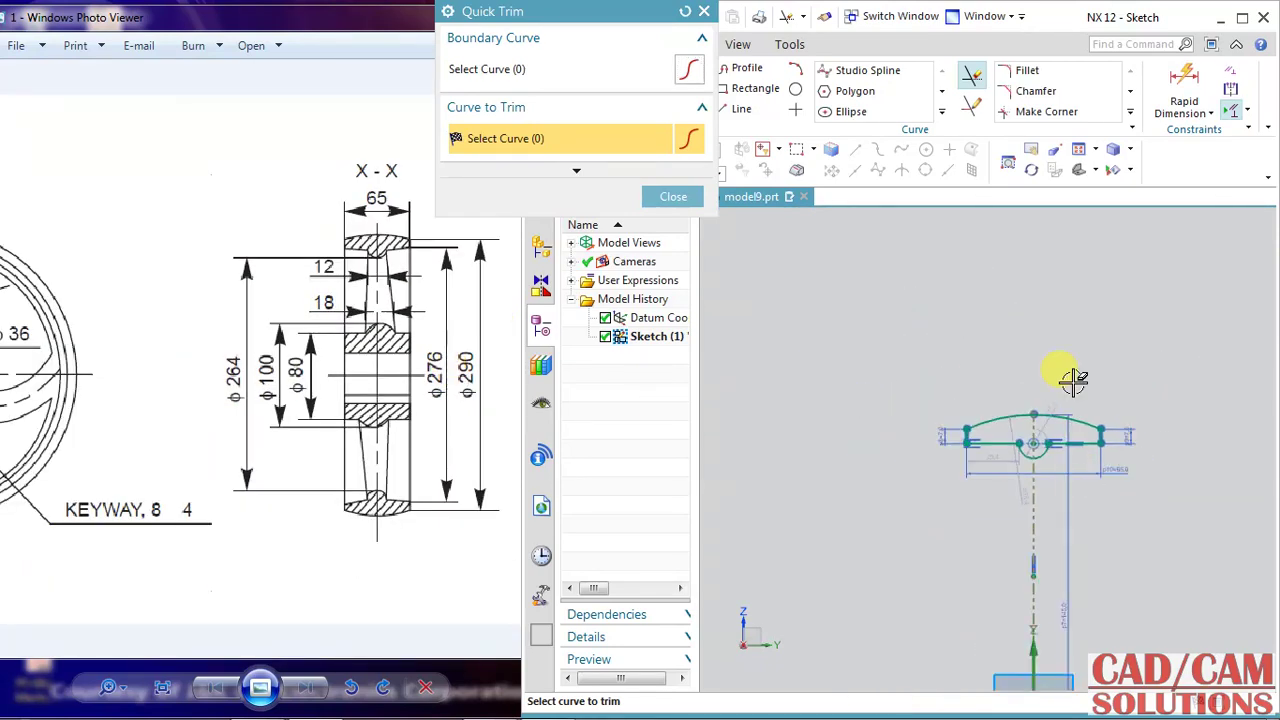
left_click(1182, 90)
Fit the view and add a vertical dimension from the profile's right end.
key("ctrl+f")
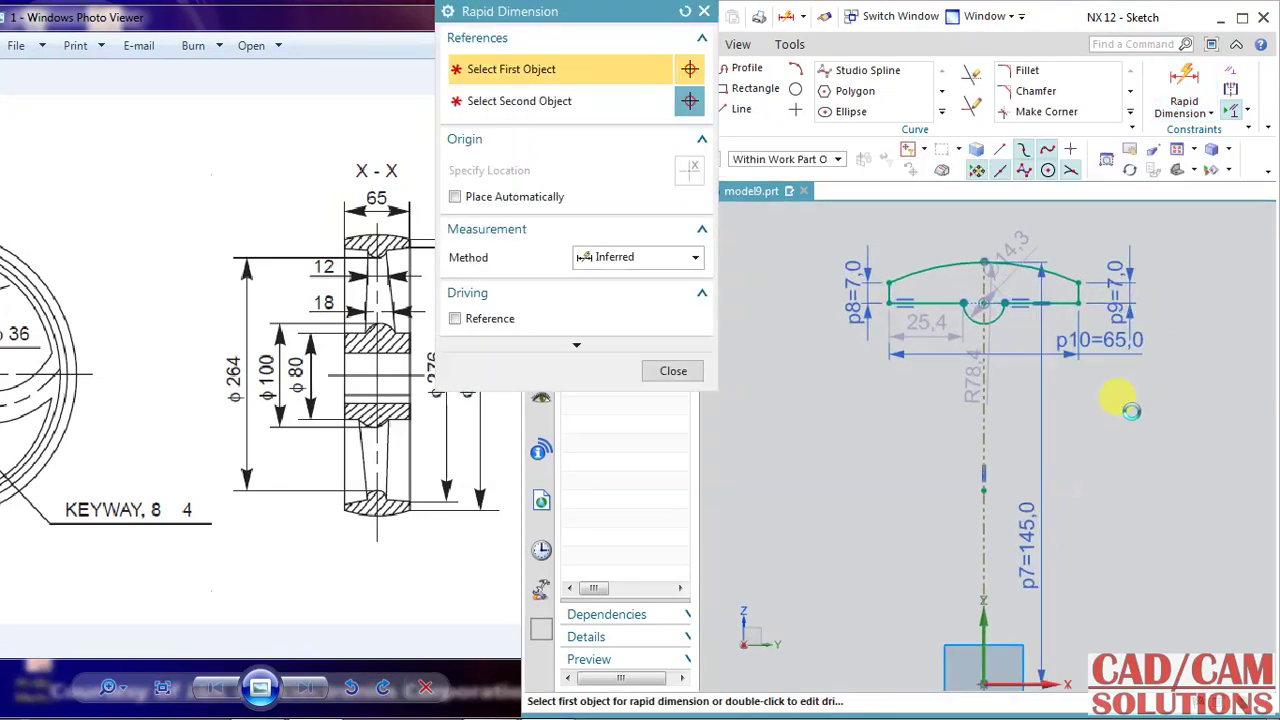
left_click(1043, 675)
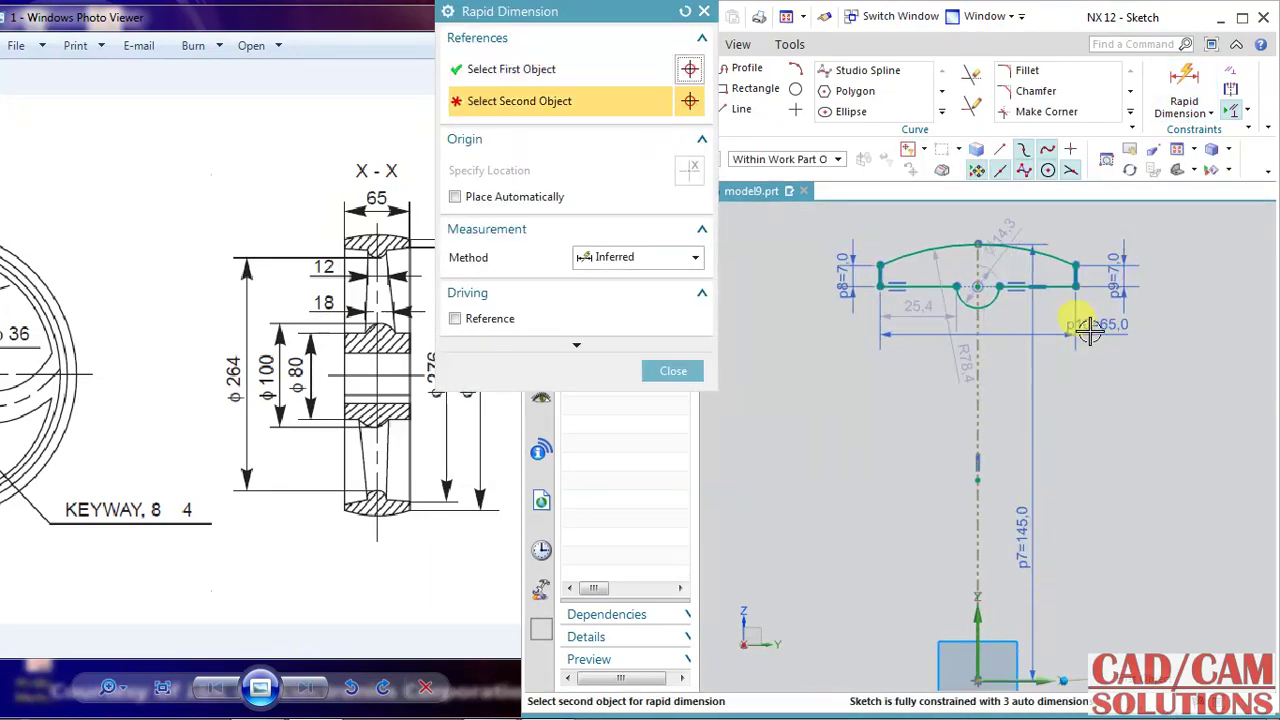
left_click(1097, 315)
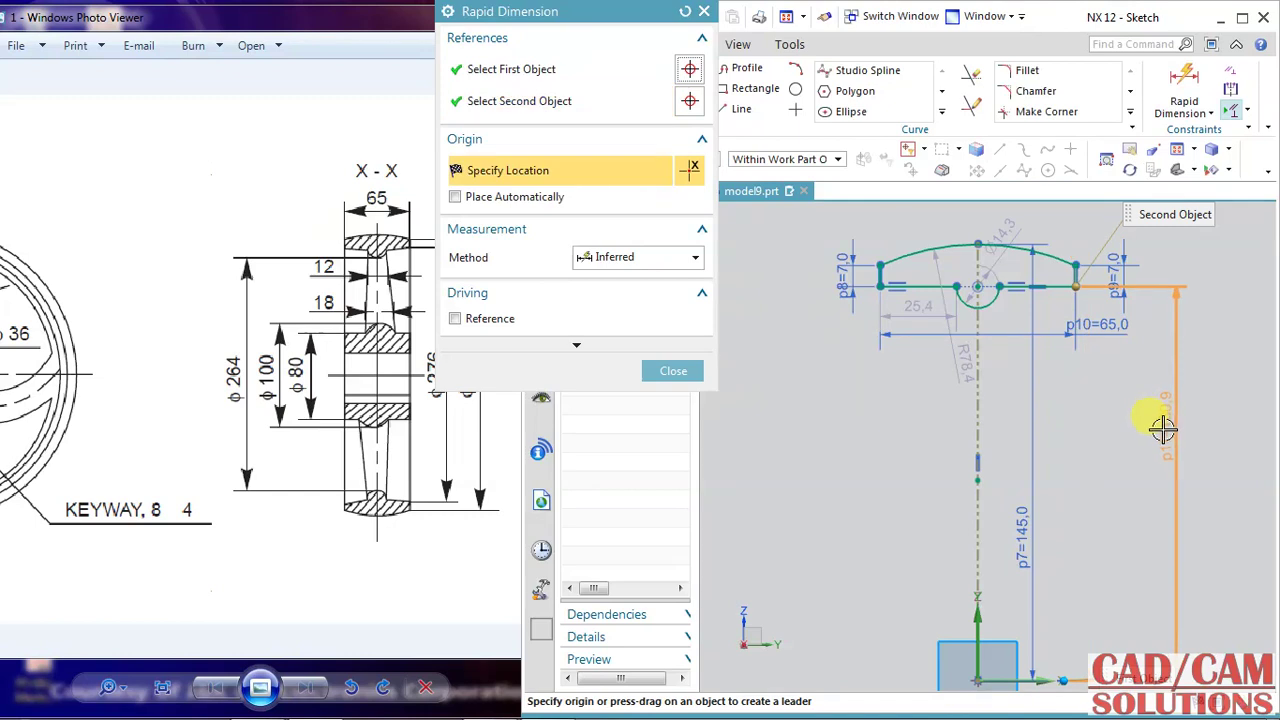
left_click(1163, 430)
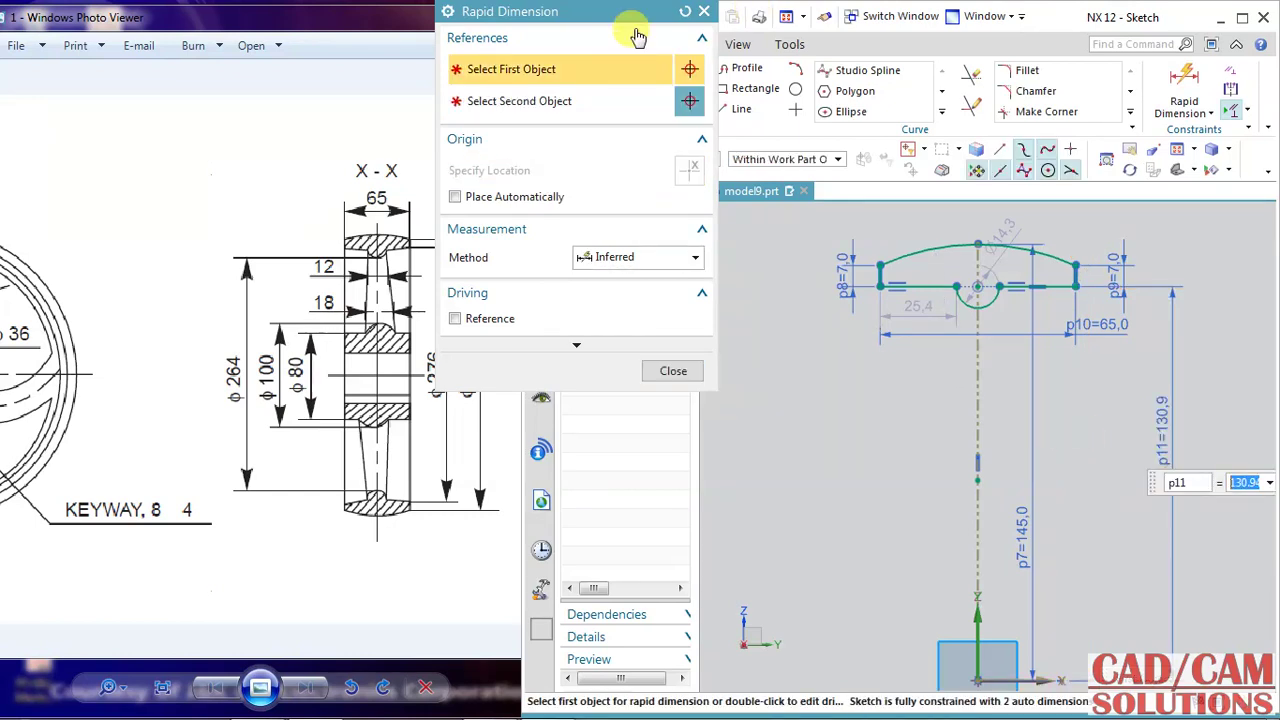
left_click_drag(637, 36, 761, 36)
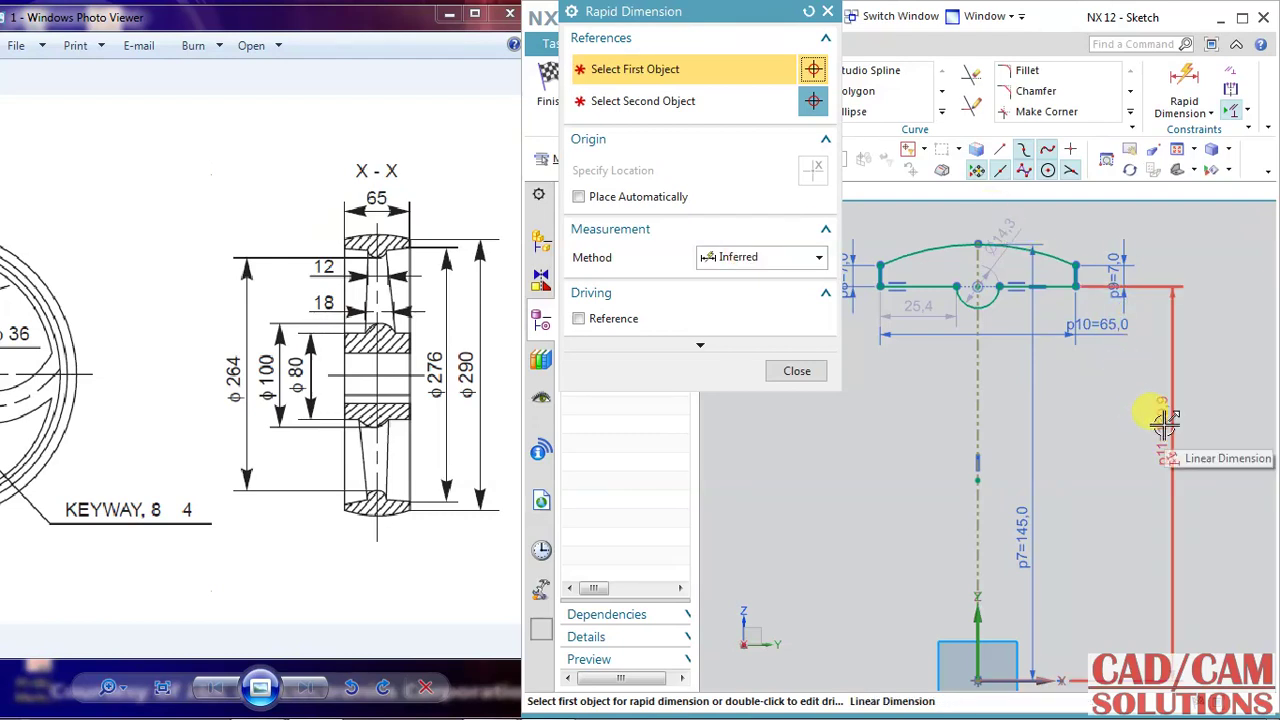
Dimension the profile end to the horizontal axis as 276/2, accepting the conflict warning.
left_click(1073, 268)
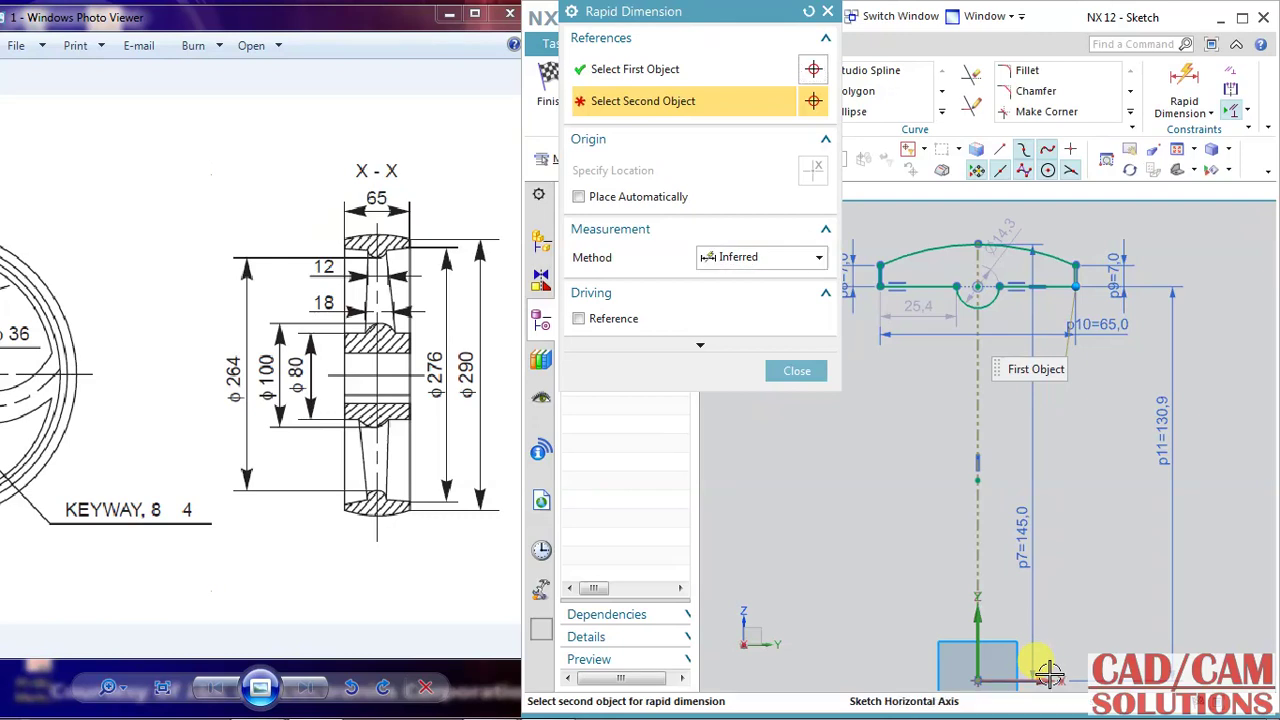
left_click(1104, 560)
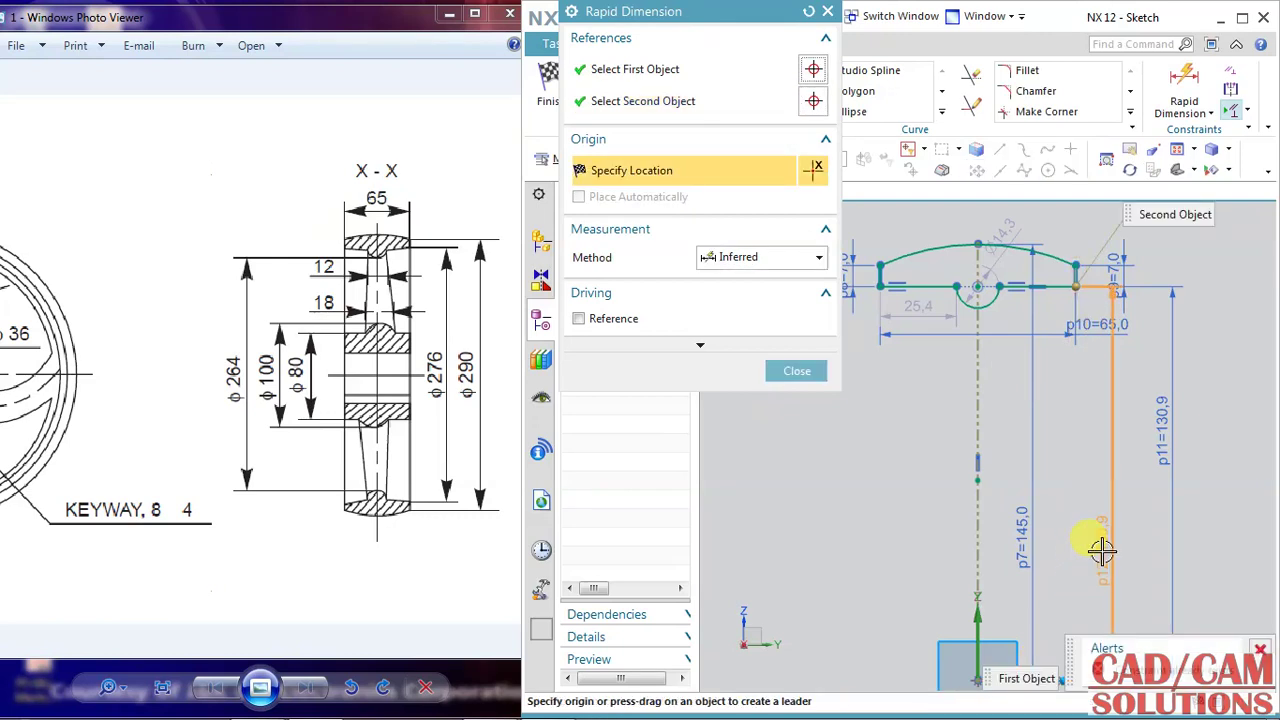
key("Escape")
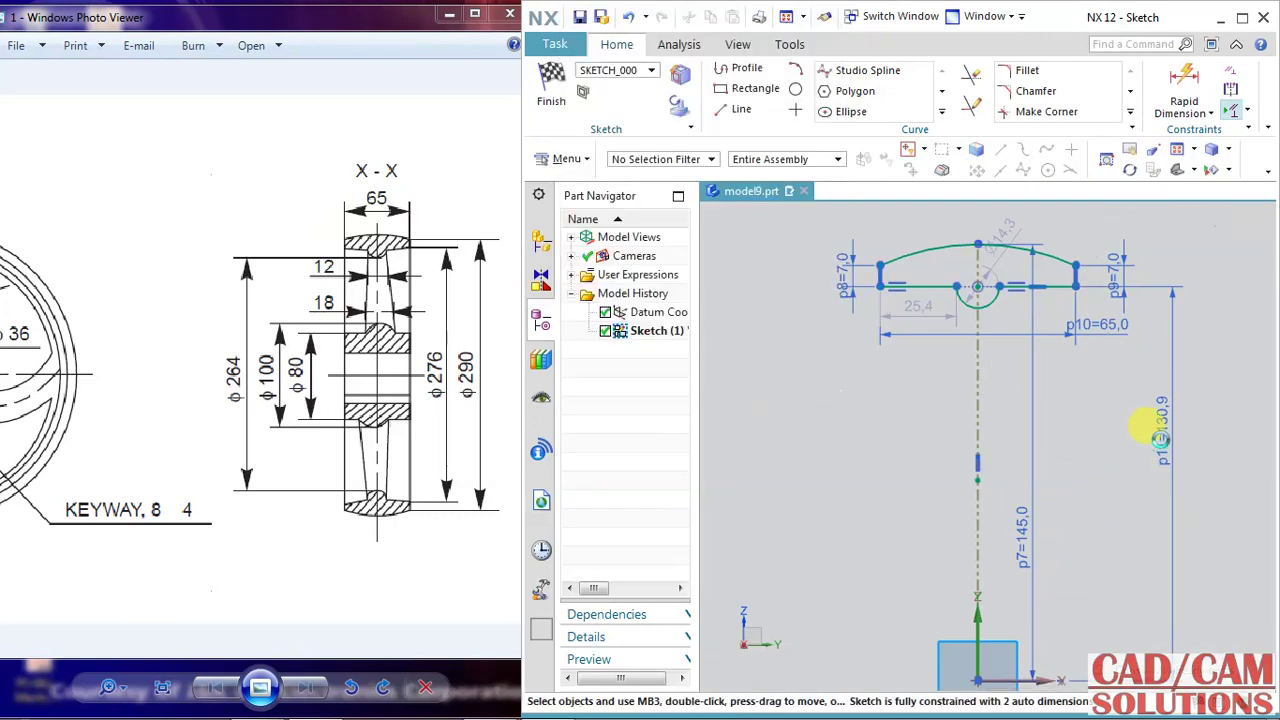
double_click(1163, 432)
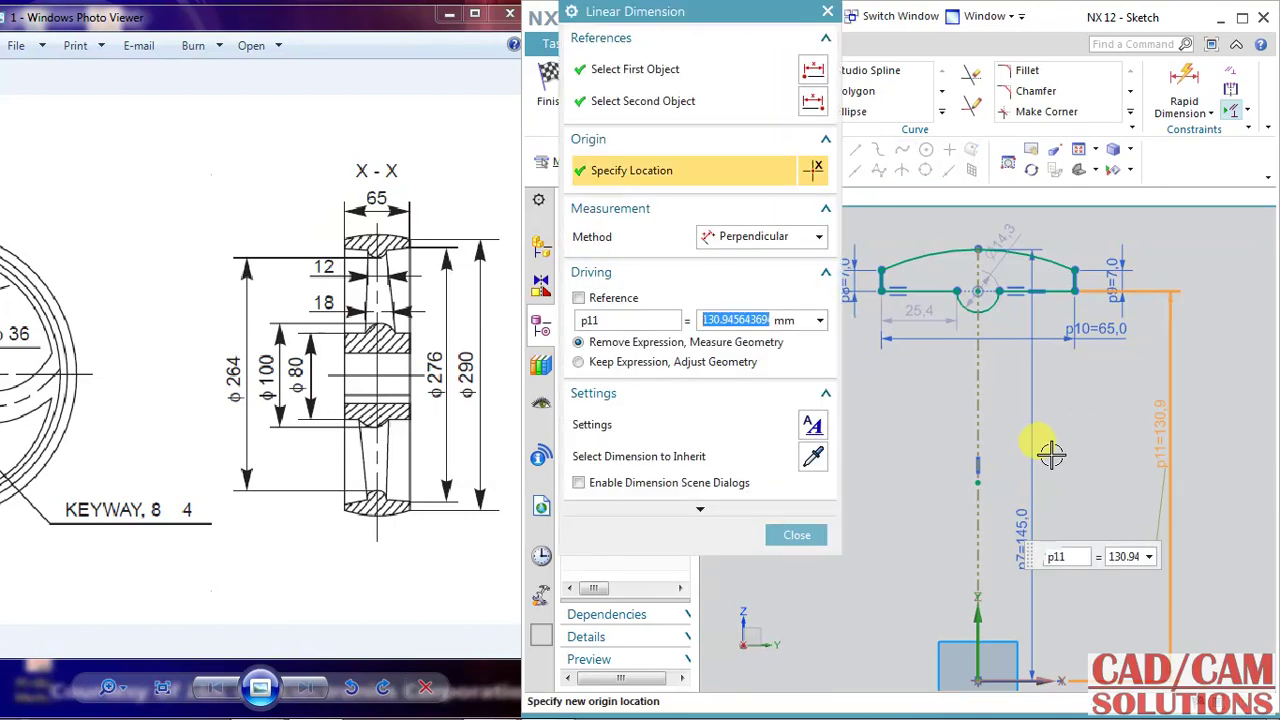
type("276/2")
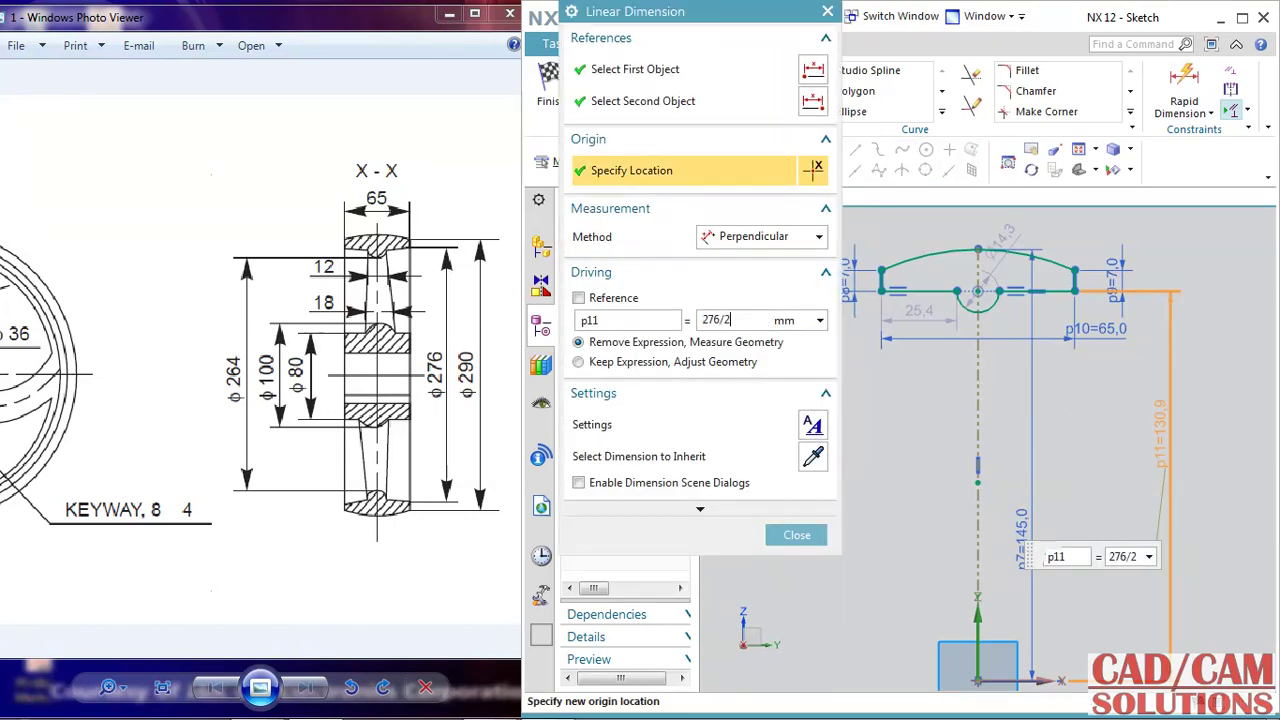
key("Return")
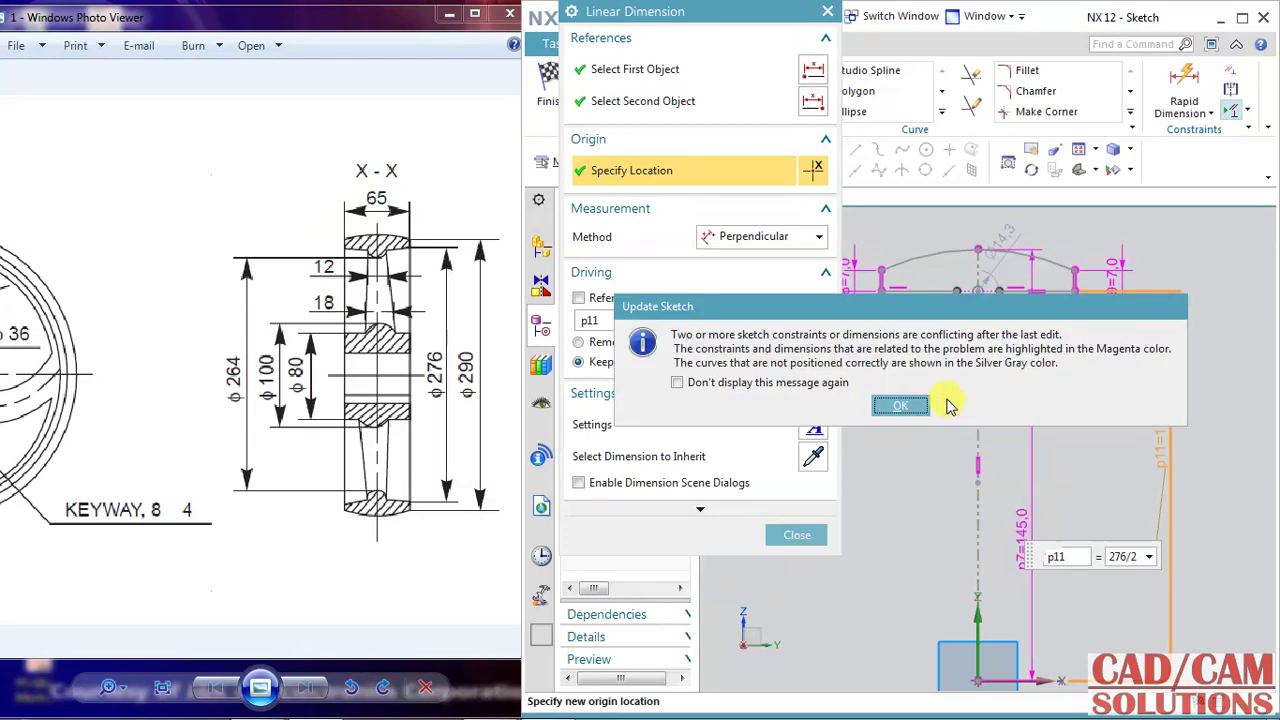
left_click(900, 406)
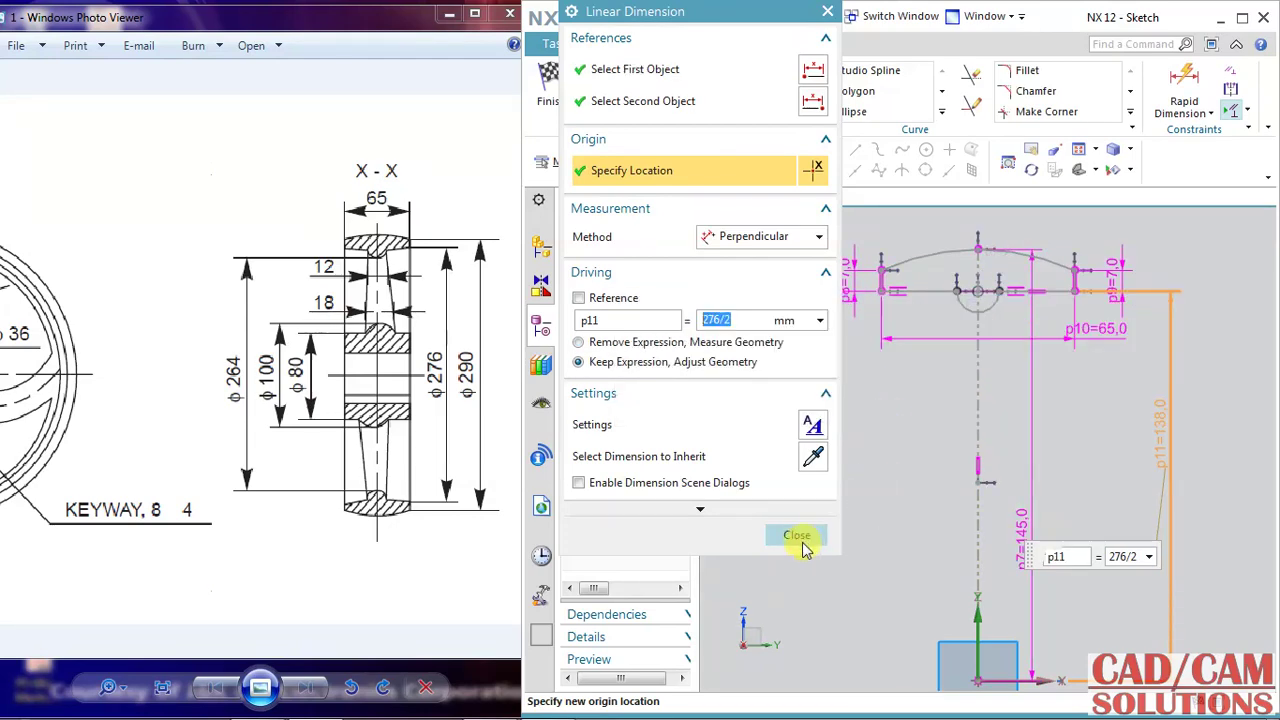
left_click(801, 537)
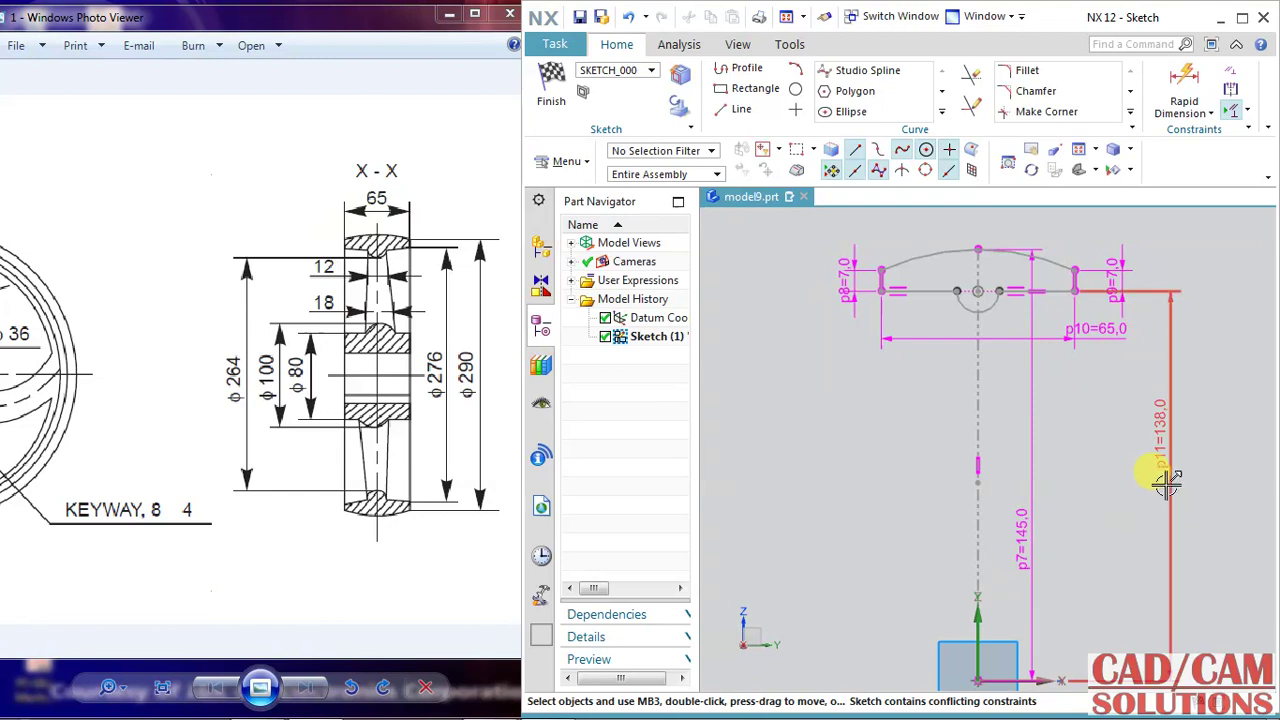
Delete the conflicting 138 and 130.9 vertical dimensions to restore full constraint.
left_click(1162, 470)
key("Delete")
left_click(905, 410)
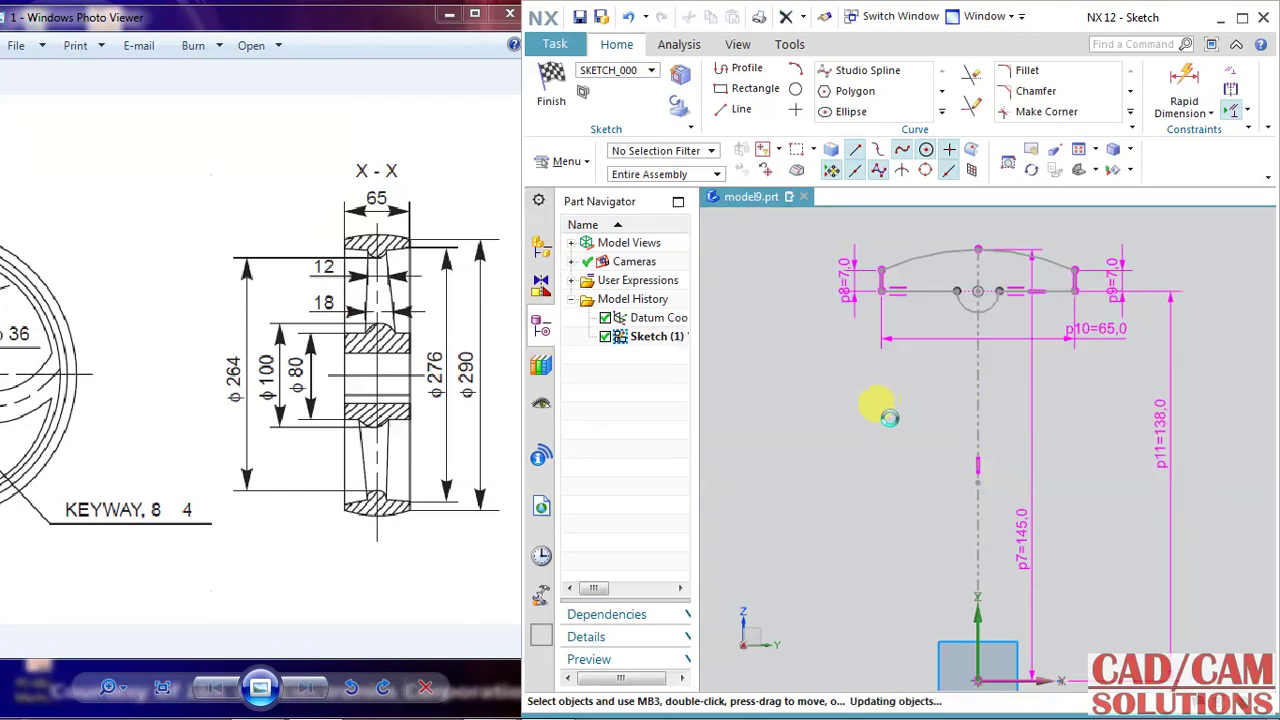
left_click(1168, 415)
key("Delete")
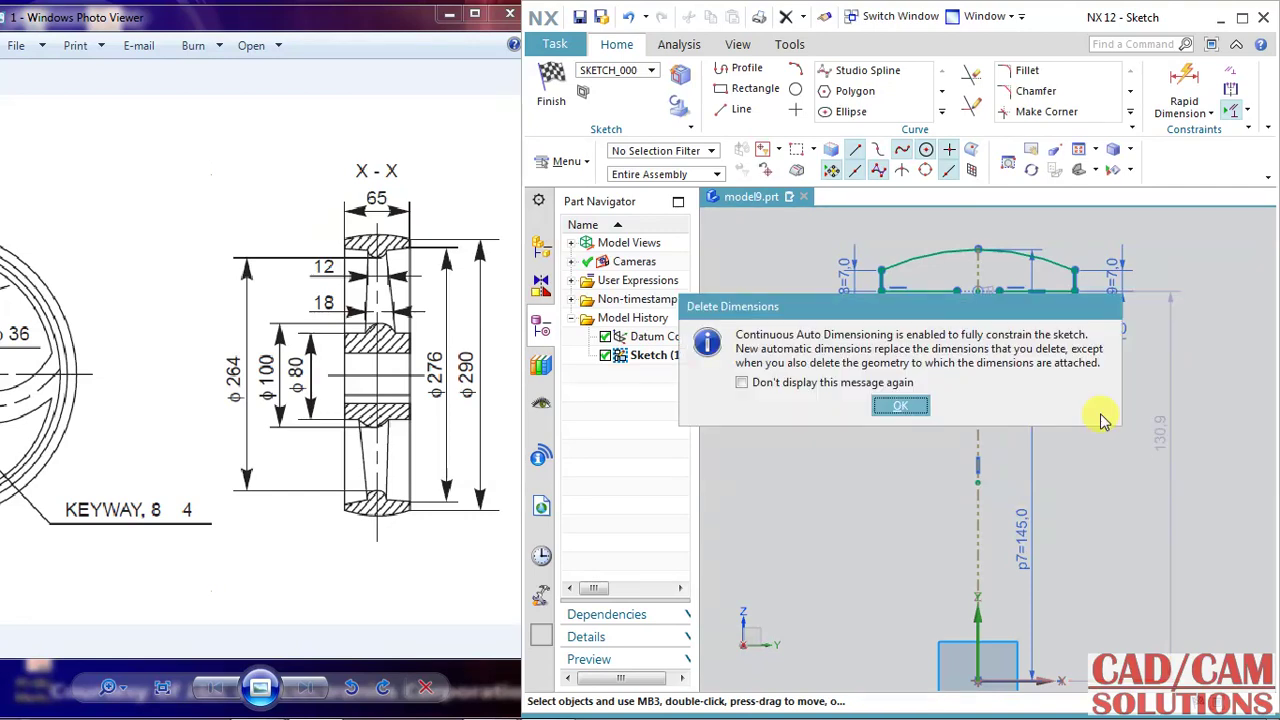
left_click(912, 404)
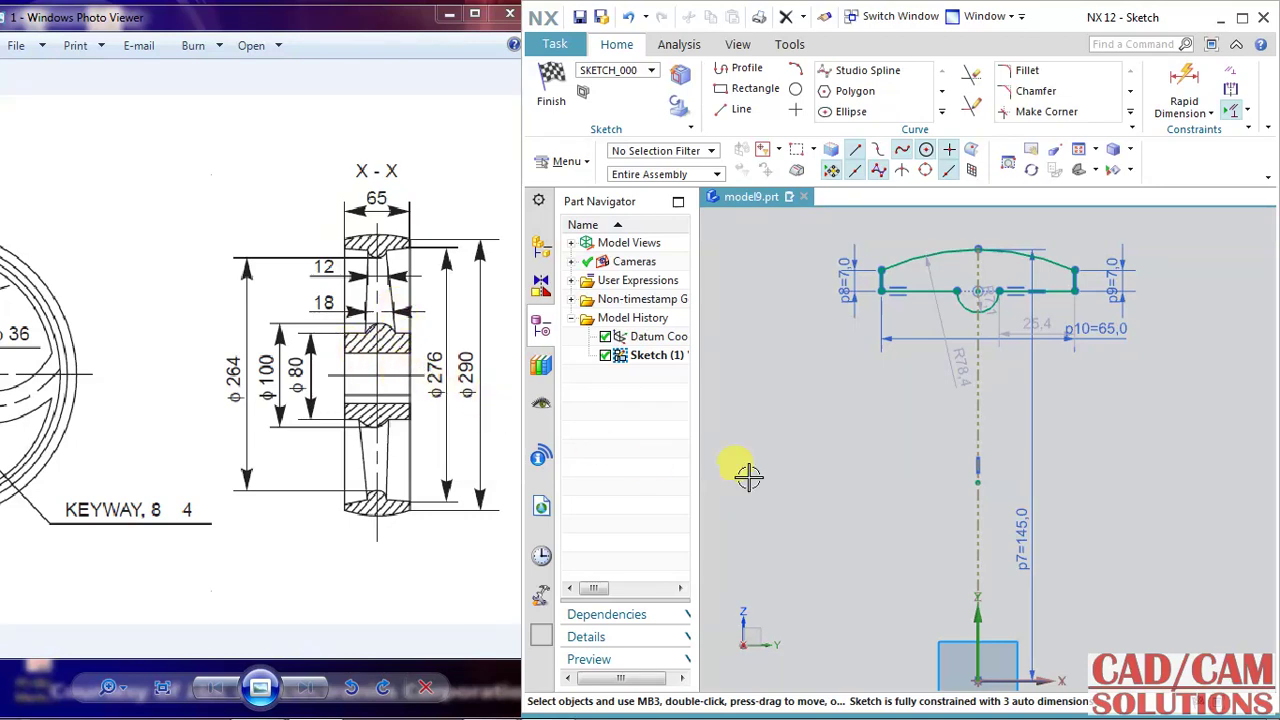
scroll(943, 457, "up", 2)
scroll(940, 449, "down", 2)
scroll(940, 449, "down", 1)
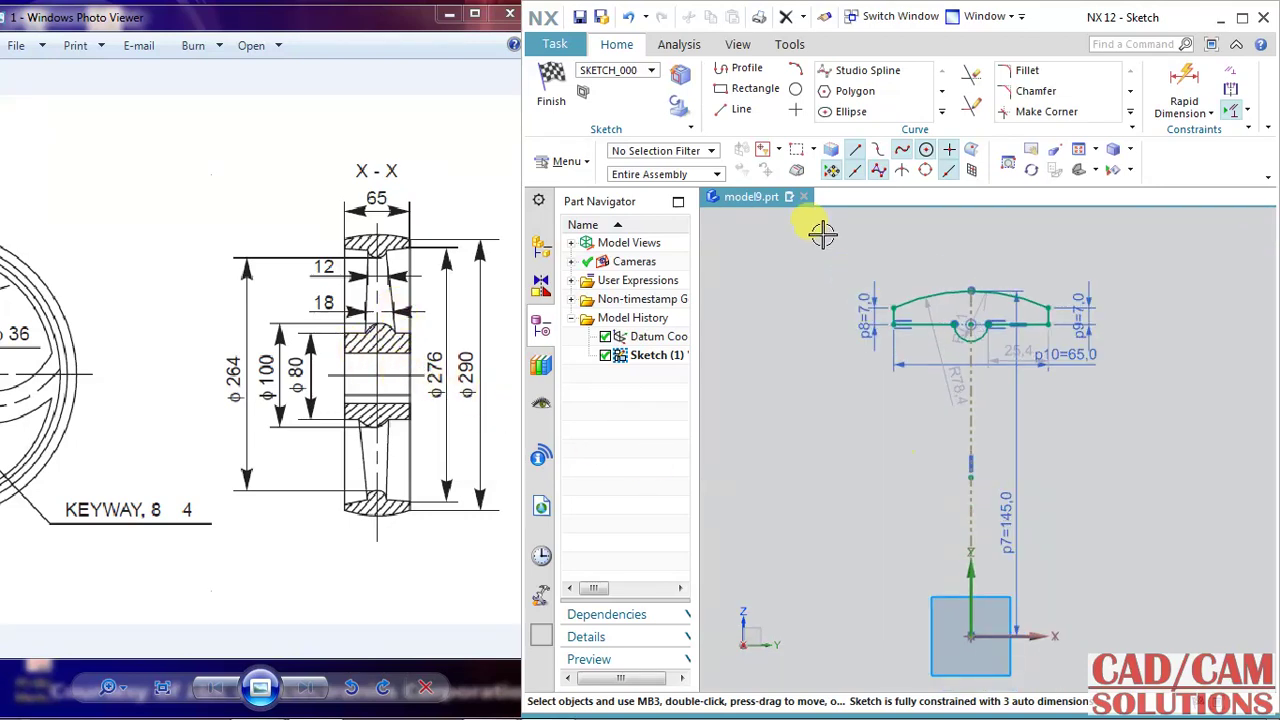
left_click(742, 78)
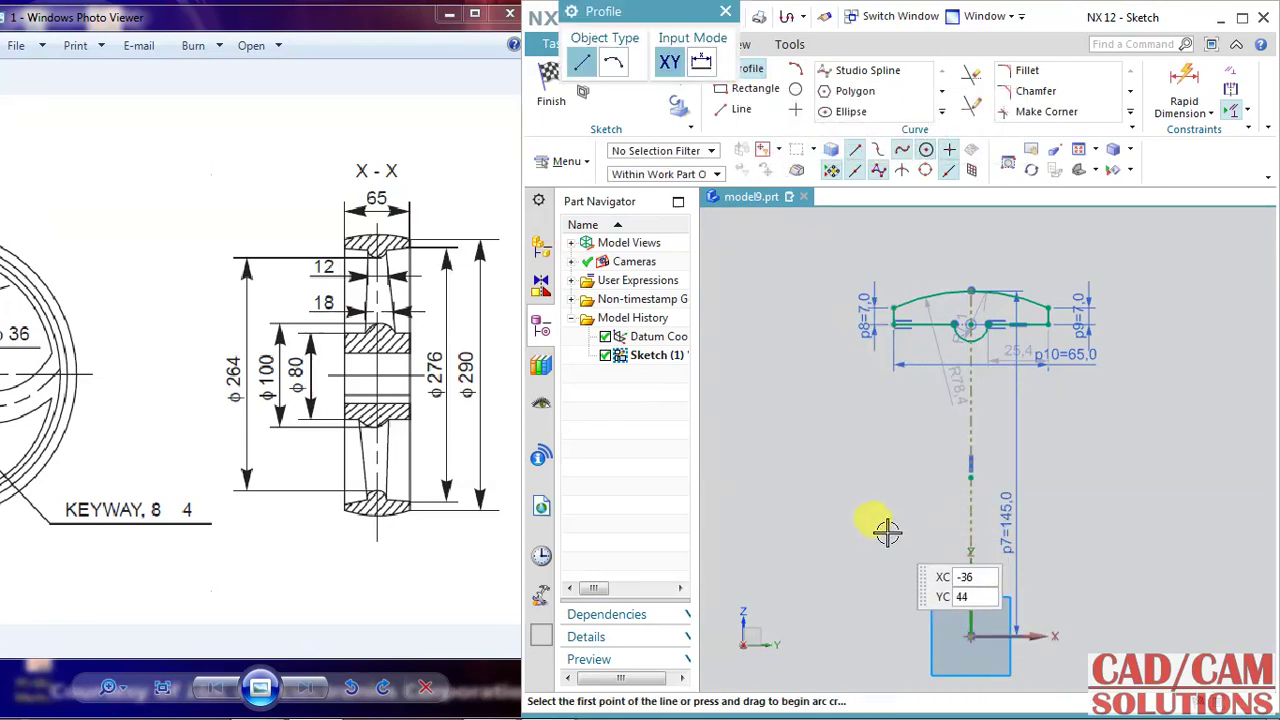
Draw a closed rectangle below the rim profile on the reference line.
left_click(908, 530)
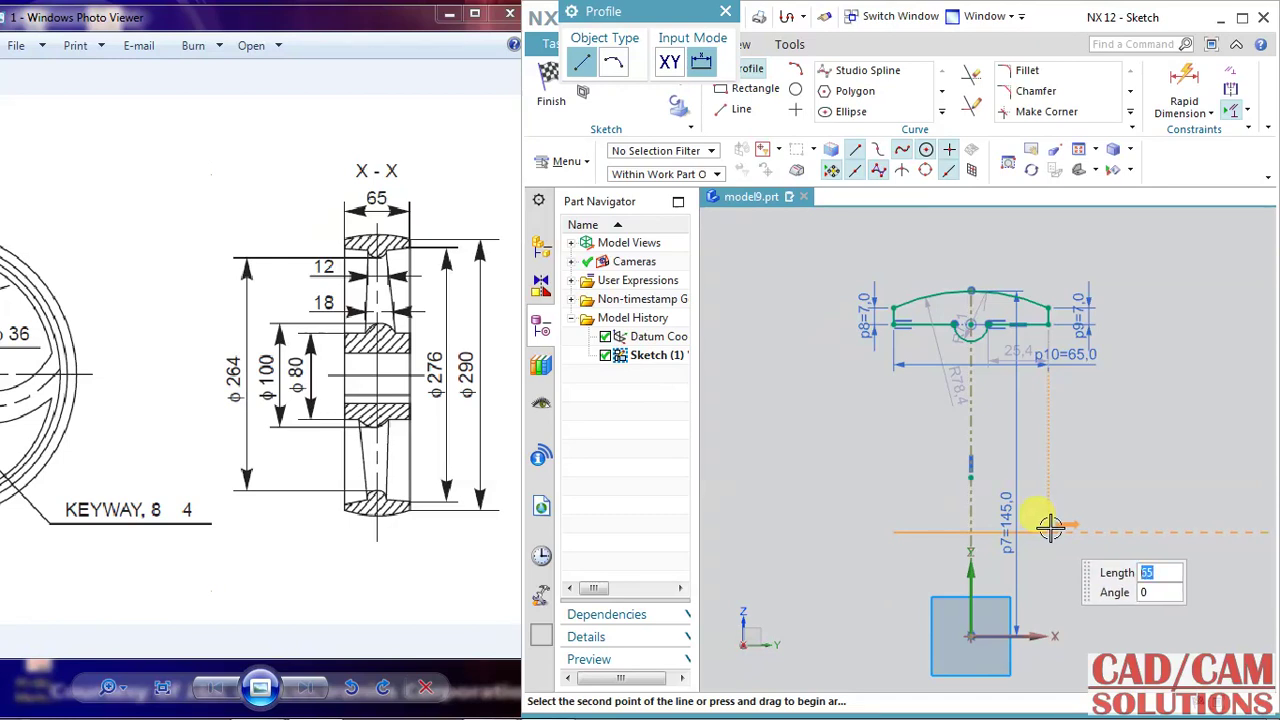
left_click(1049, 528)
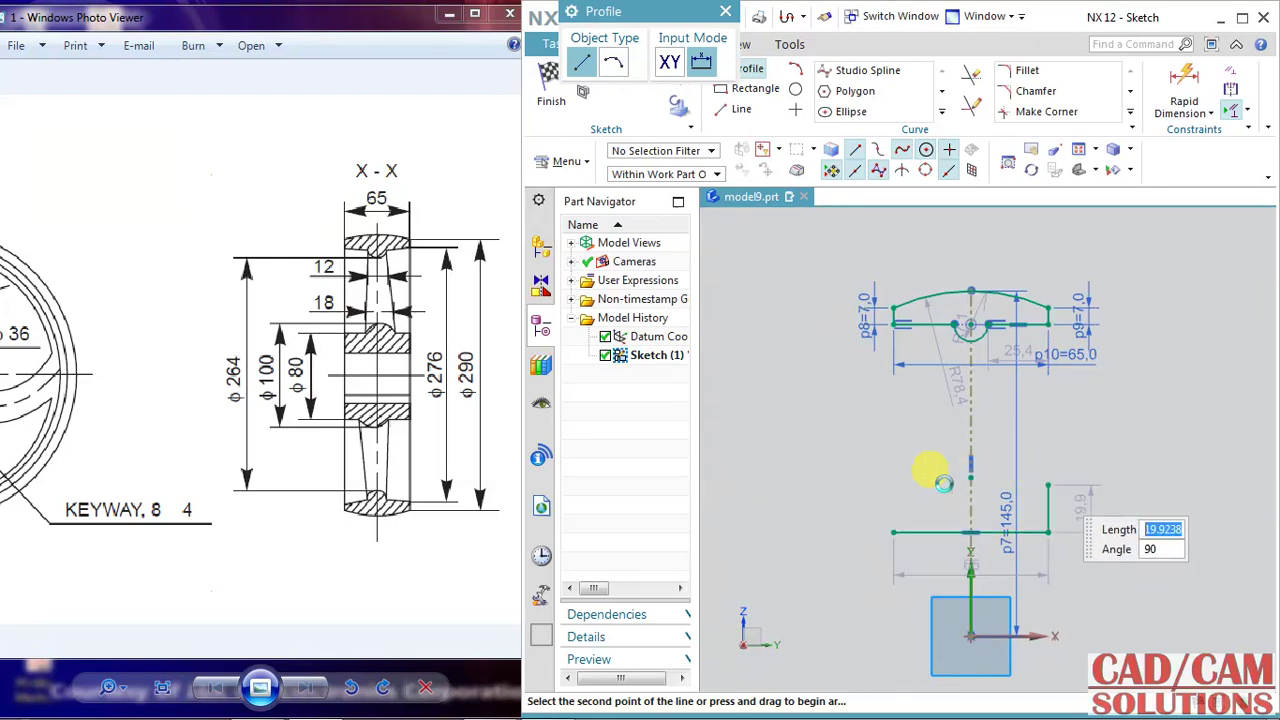
left_click(944, 484)
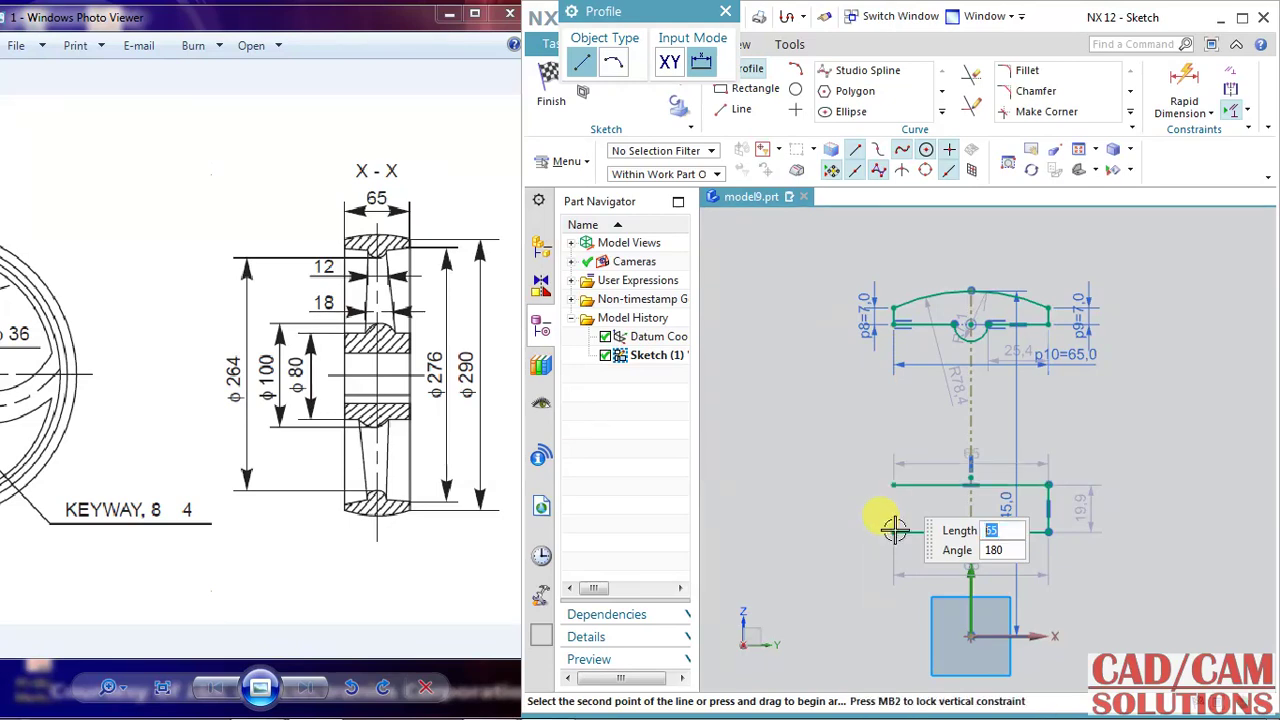
left_click(895, 531)
left_click(893, 485)
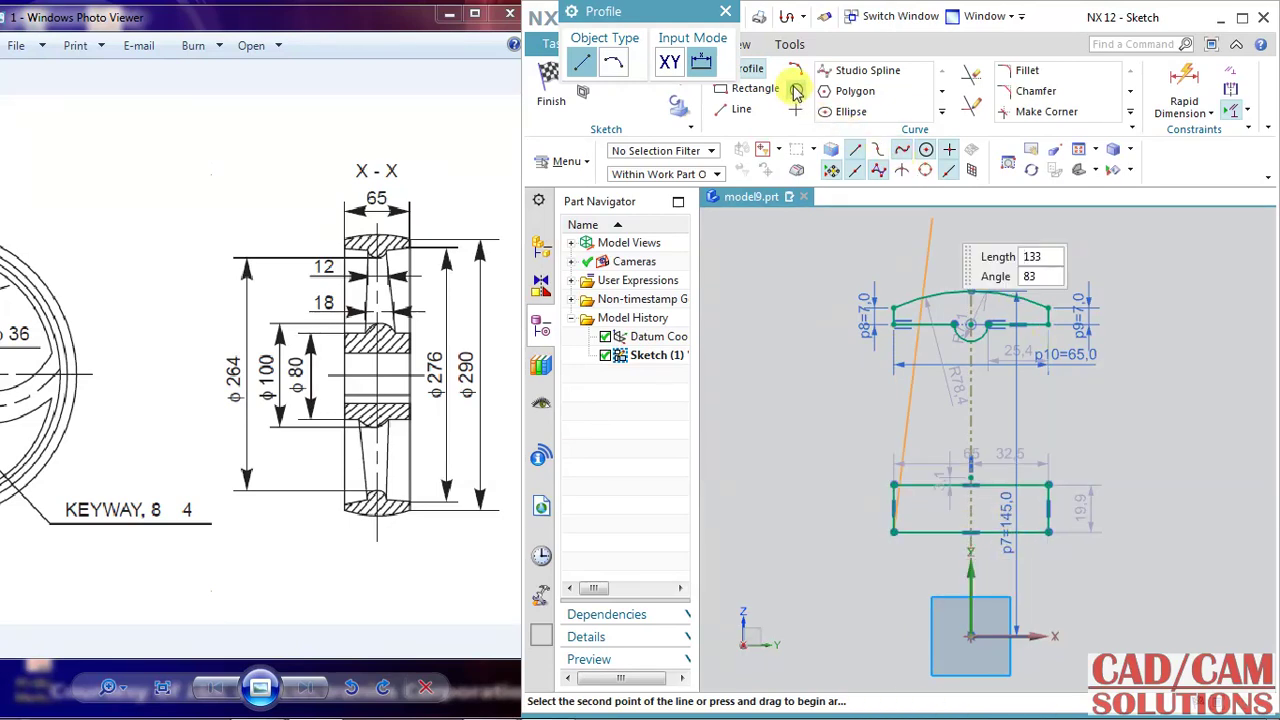
Add a circle centred on the centreline at the rectangle's top edge.
left_click(797, 91)
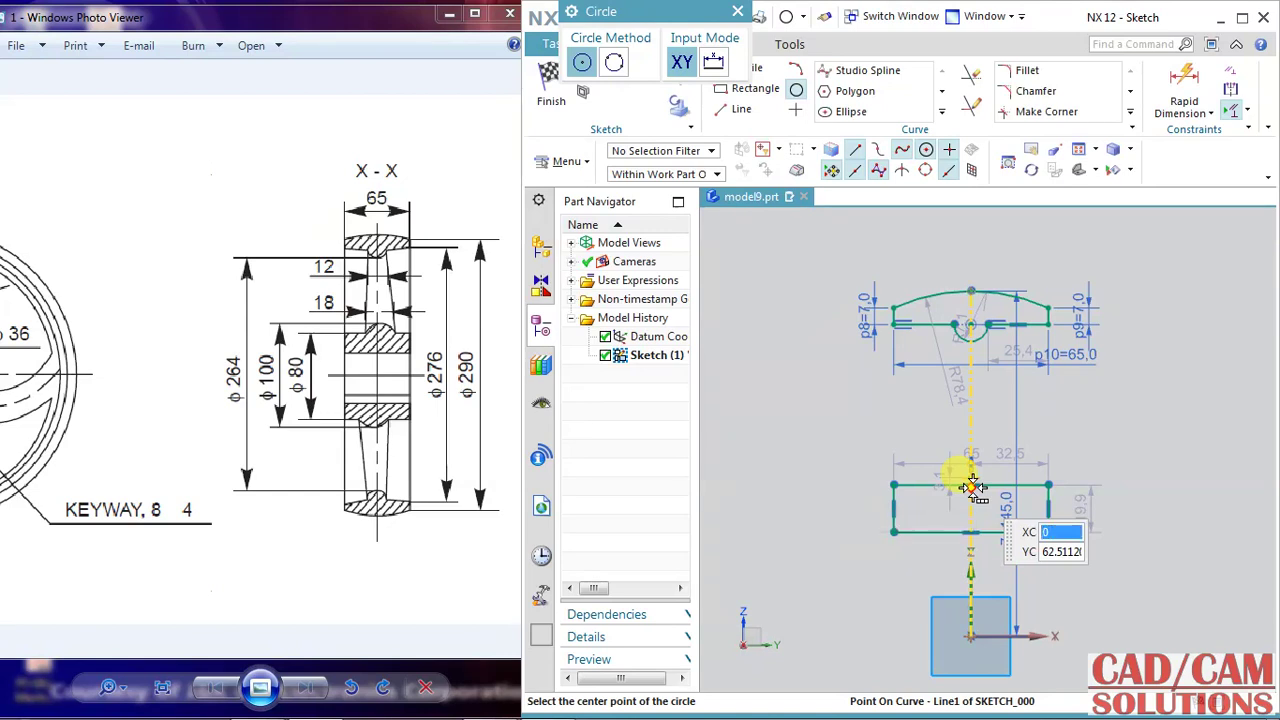
left_click(971, 487)
left_click(1068, 496)
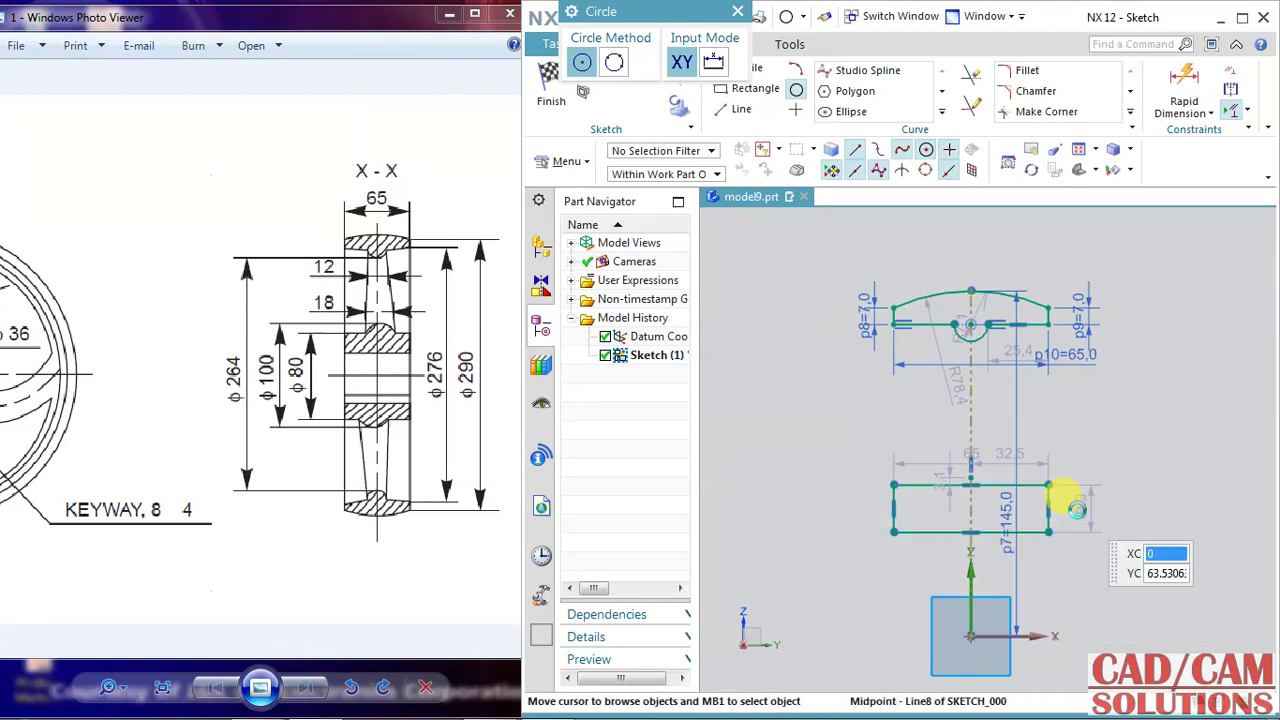
left_click(987, 459)
key("Escape")
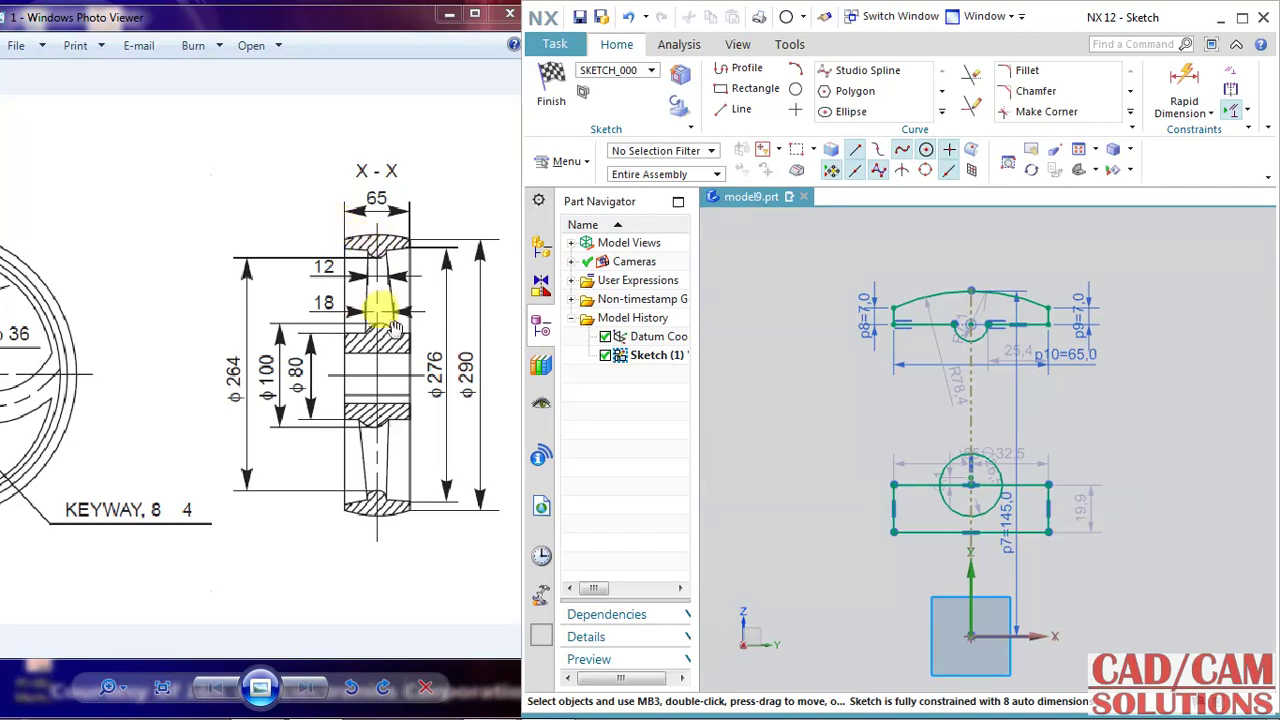
Set the small top arc's radius to 6.
double_click(971, 294)
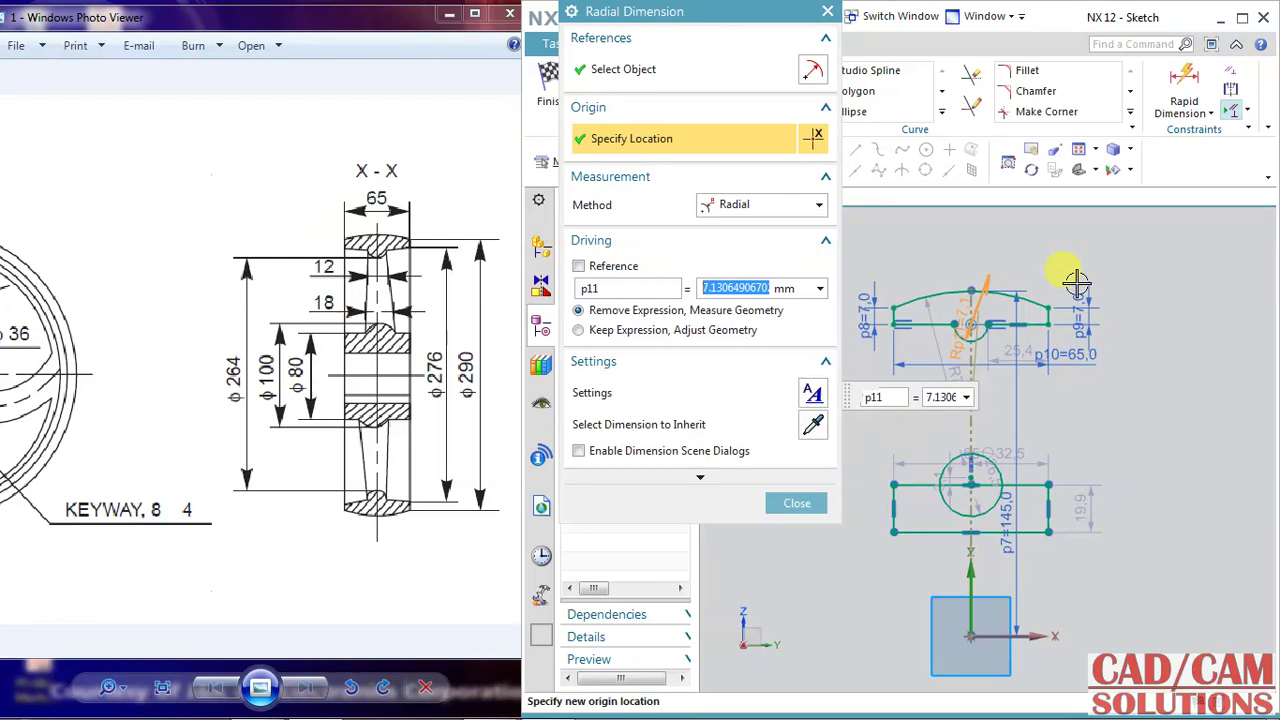
type("6")
key("Return")
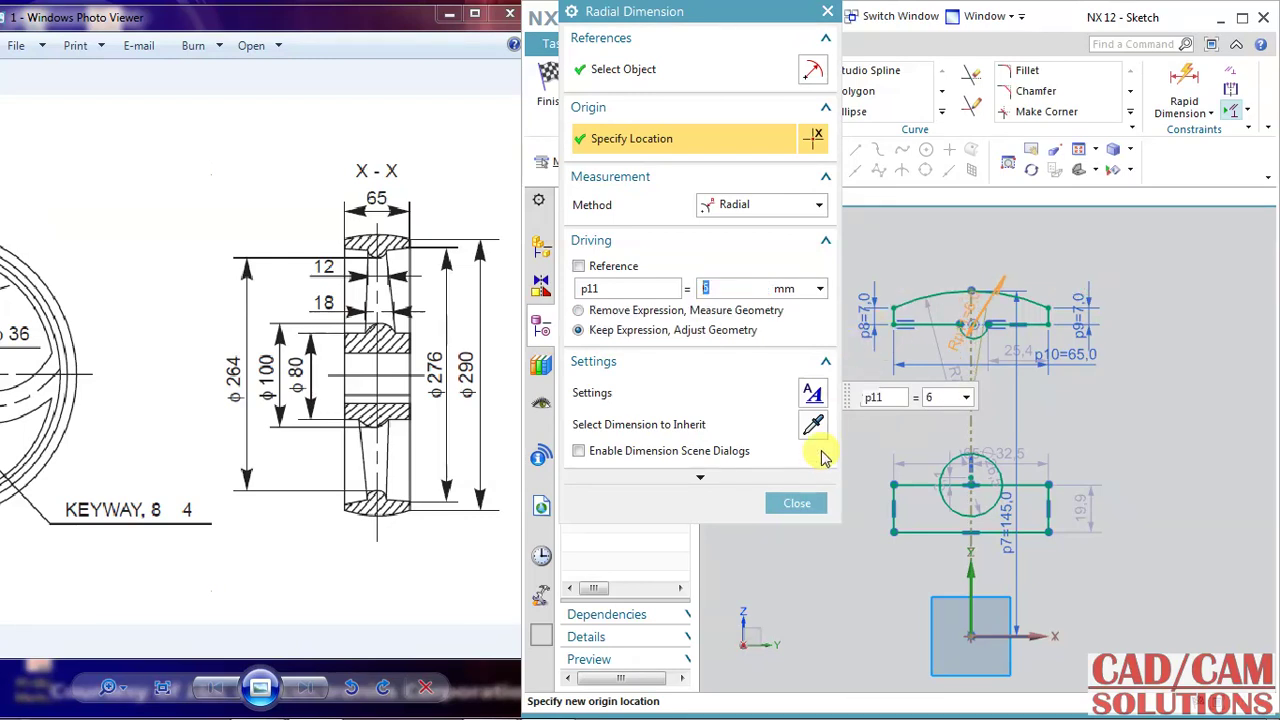
left_click(805, 505)
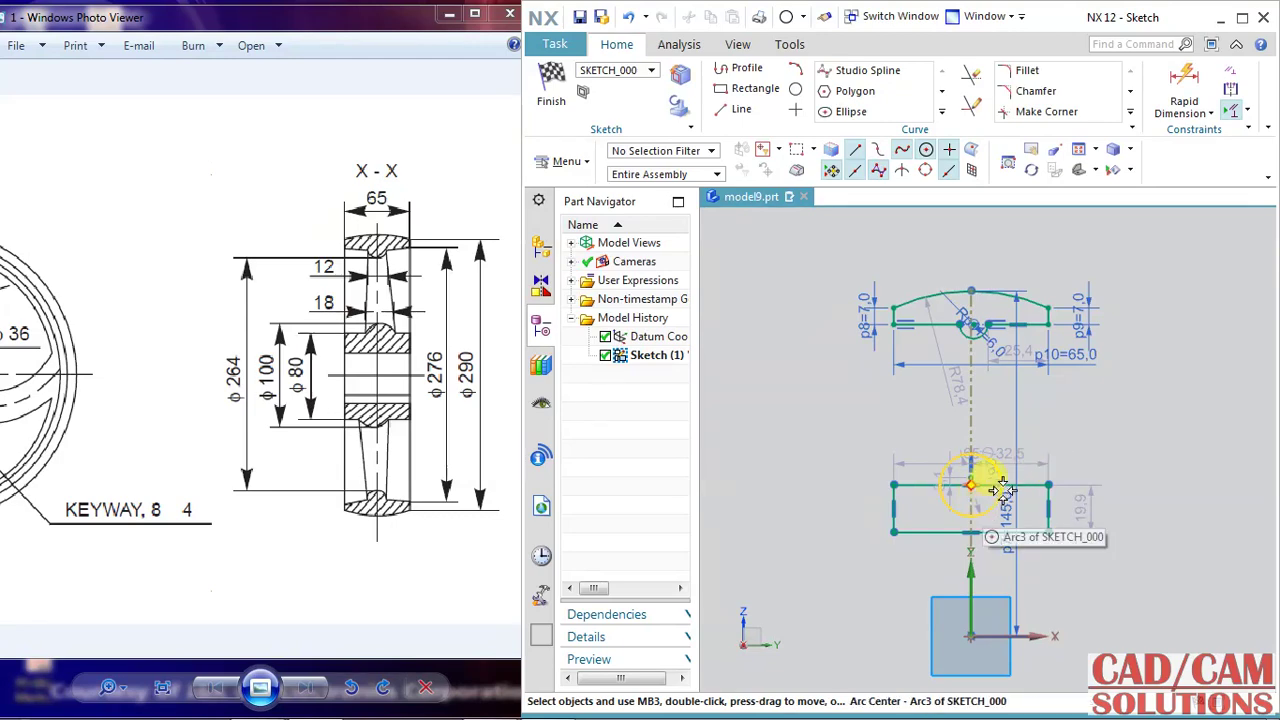
Set the hub circle's diameter dimension p12 to 18 mm.
scroll(985, 490, "up", 3)
double_click(970, 438)
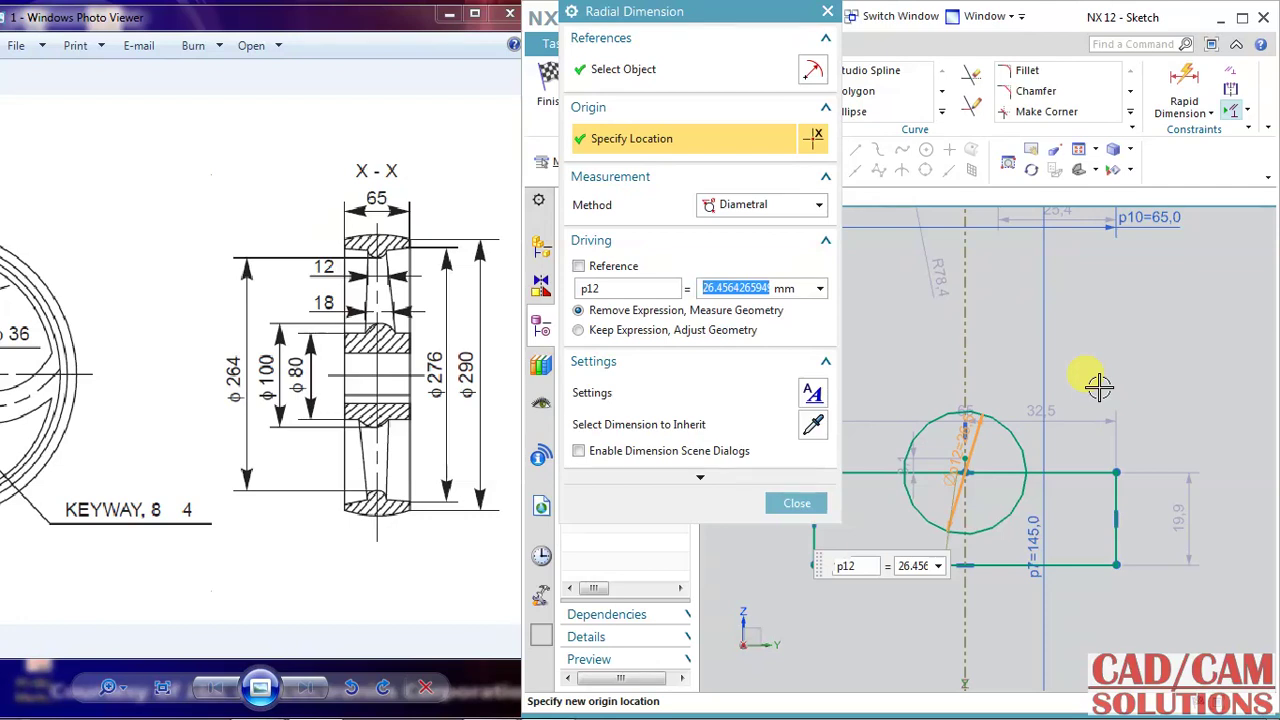
type("9")
key("Return")
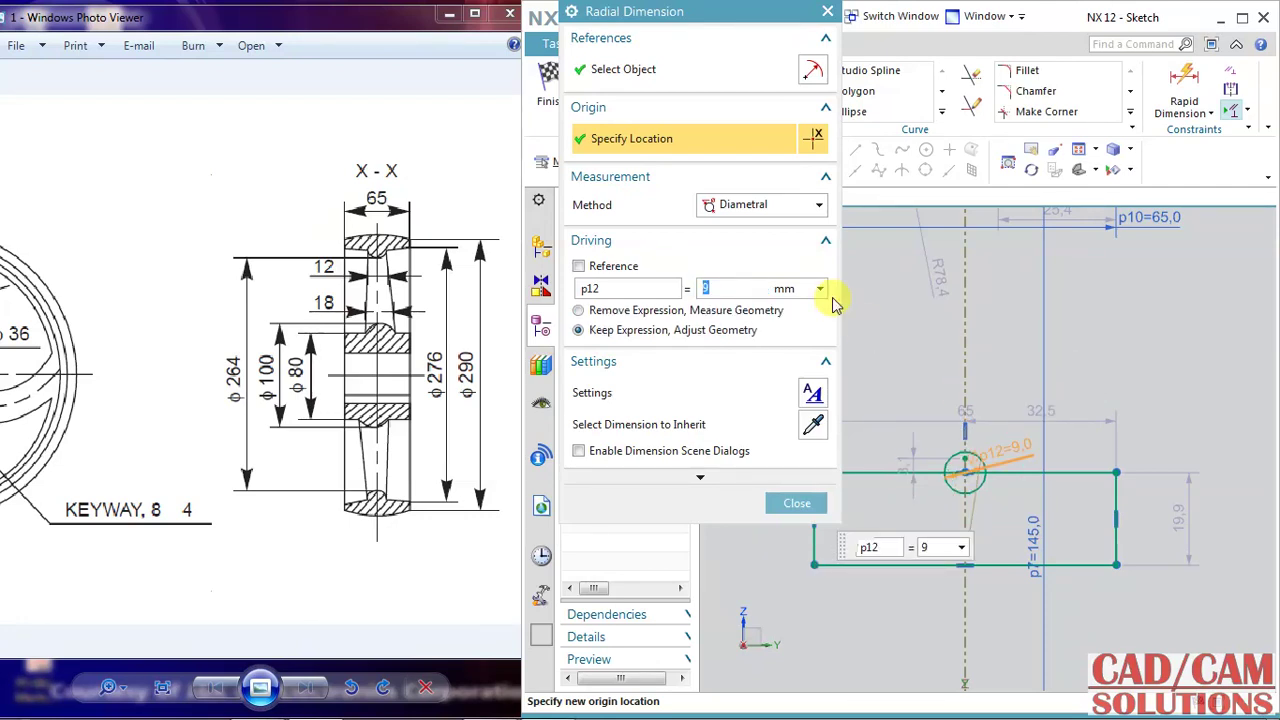
type("18")
key("Return")
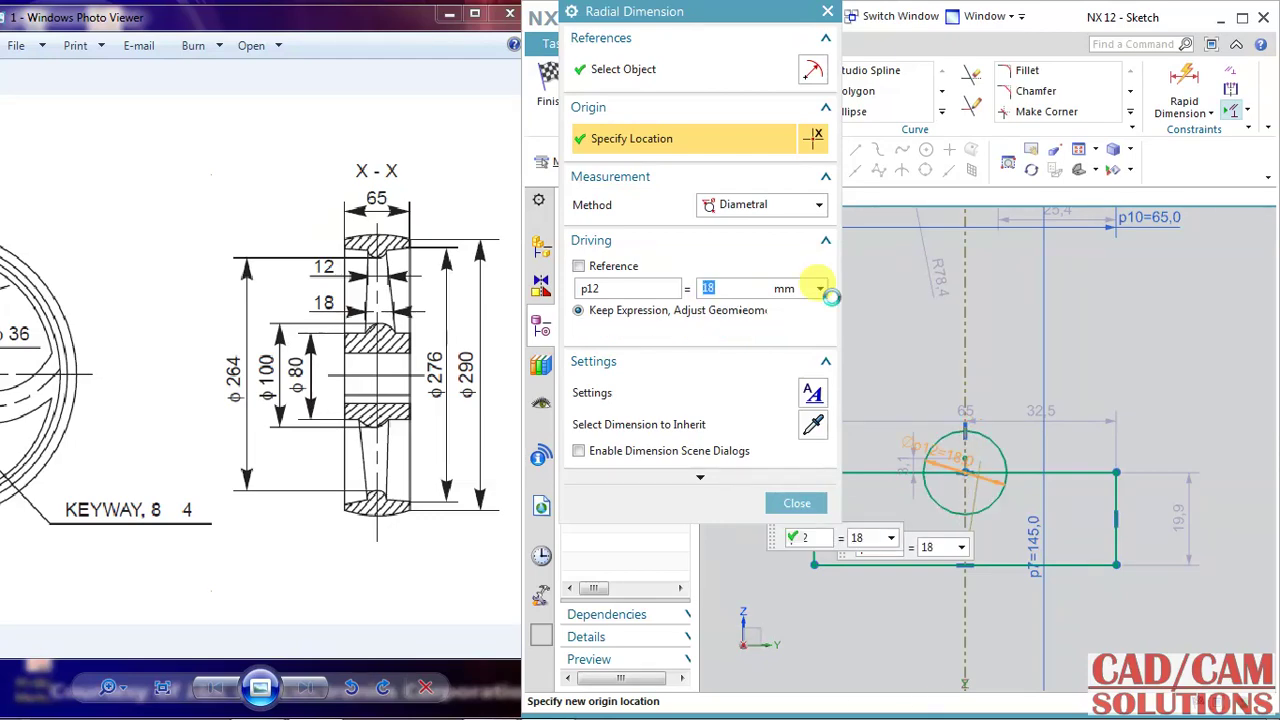
middle_click(1068, 423)
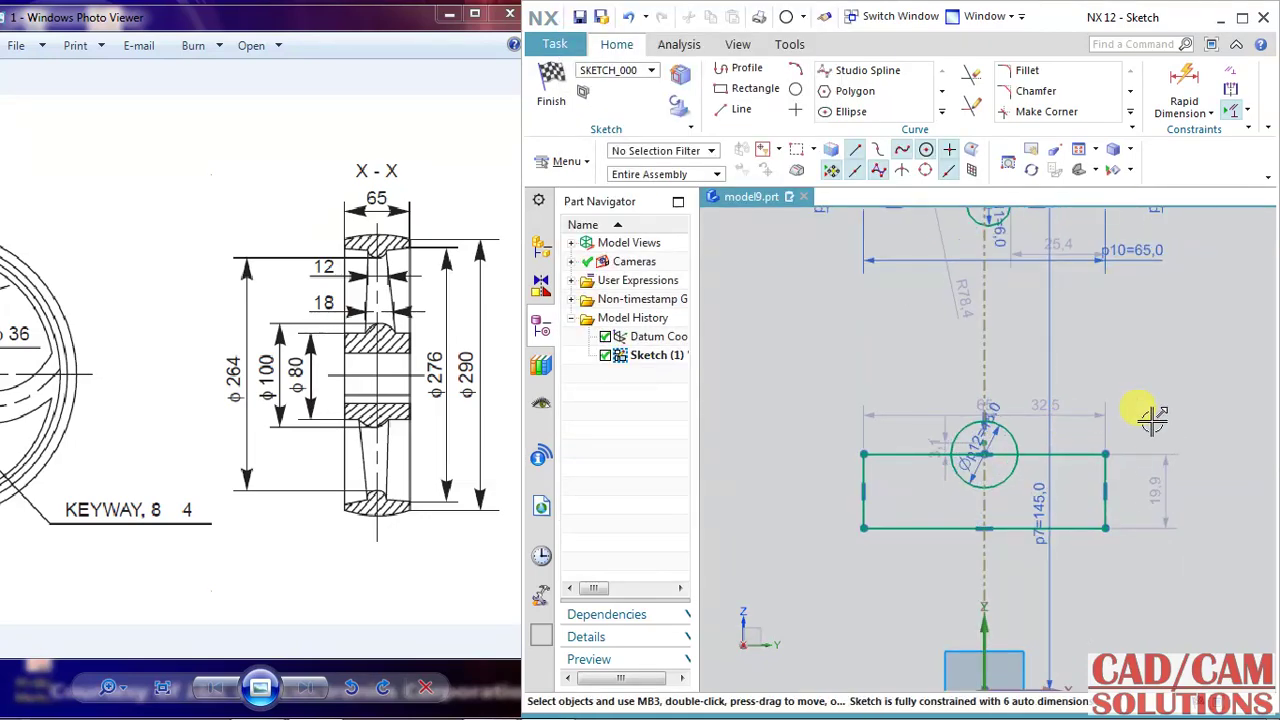
Set the circle centre's offset p13 from the rectangle's top edge to 0.
double_click(944, 472)
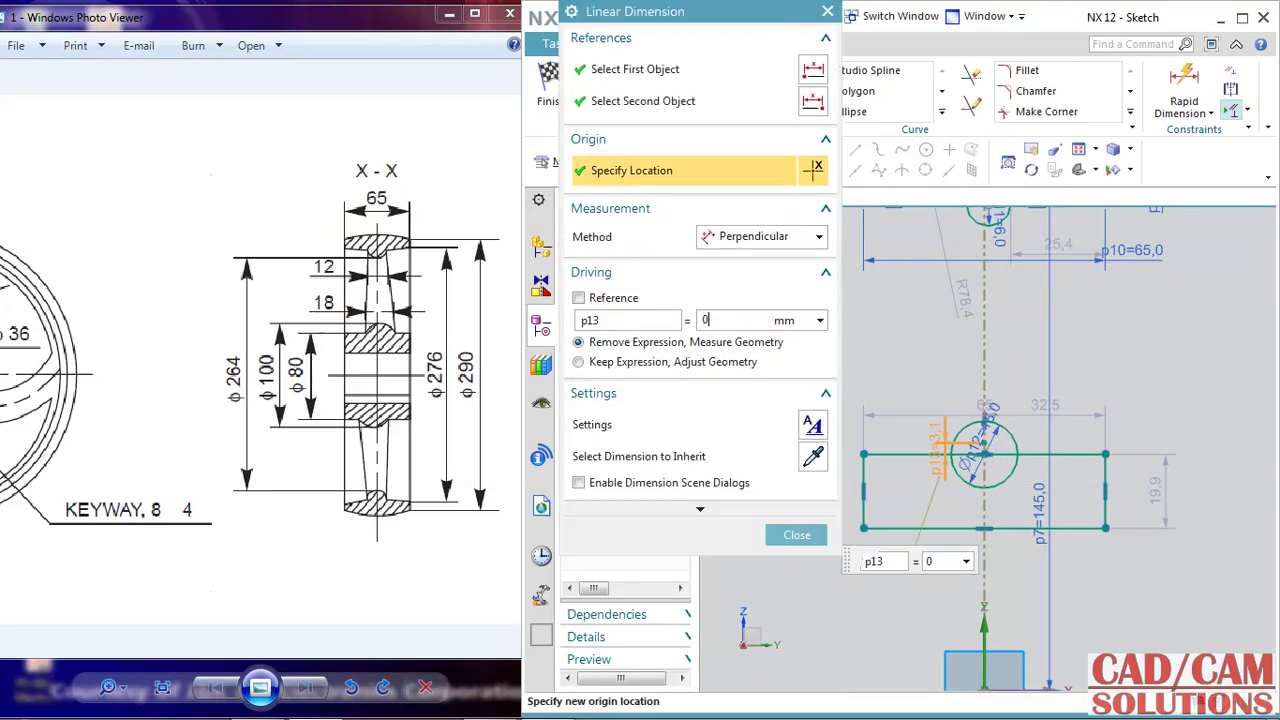
left_click(933, 392)
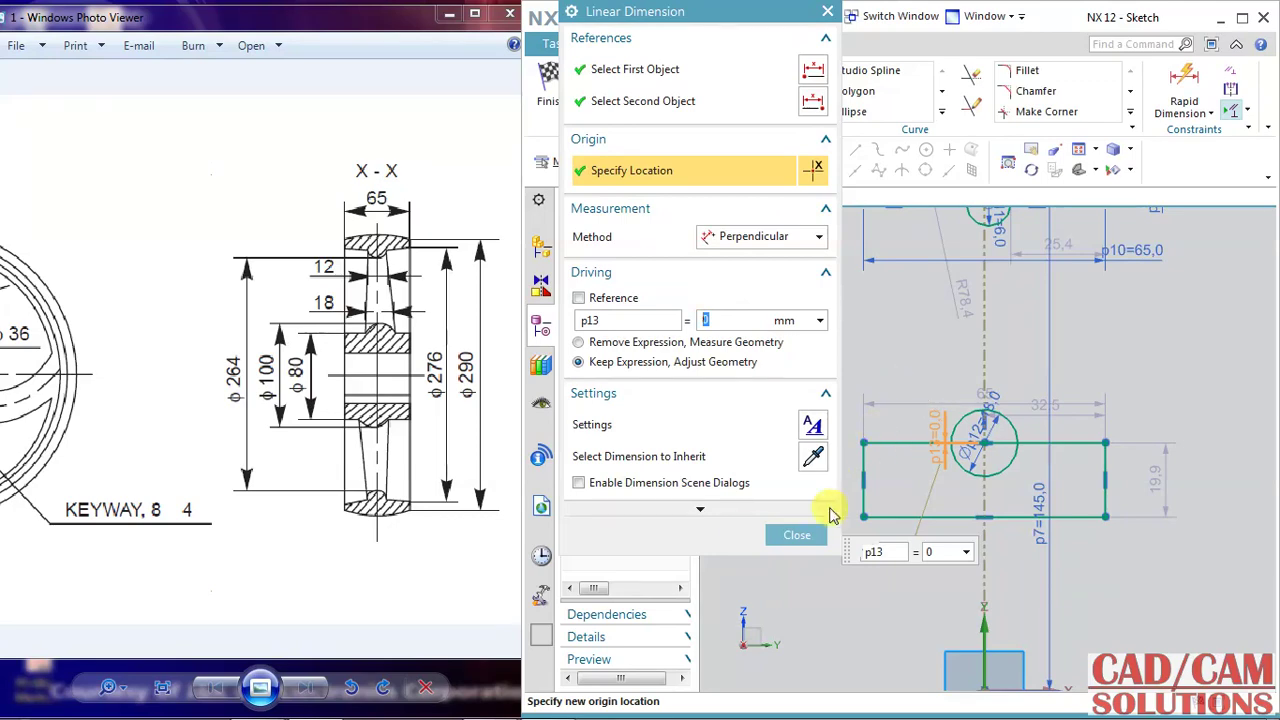
left_click(795, 540)
Add a 40 mm vertical dimension from the origin to the rectangle edge.
scroll(909, 563, "up", 2)
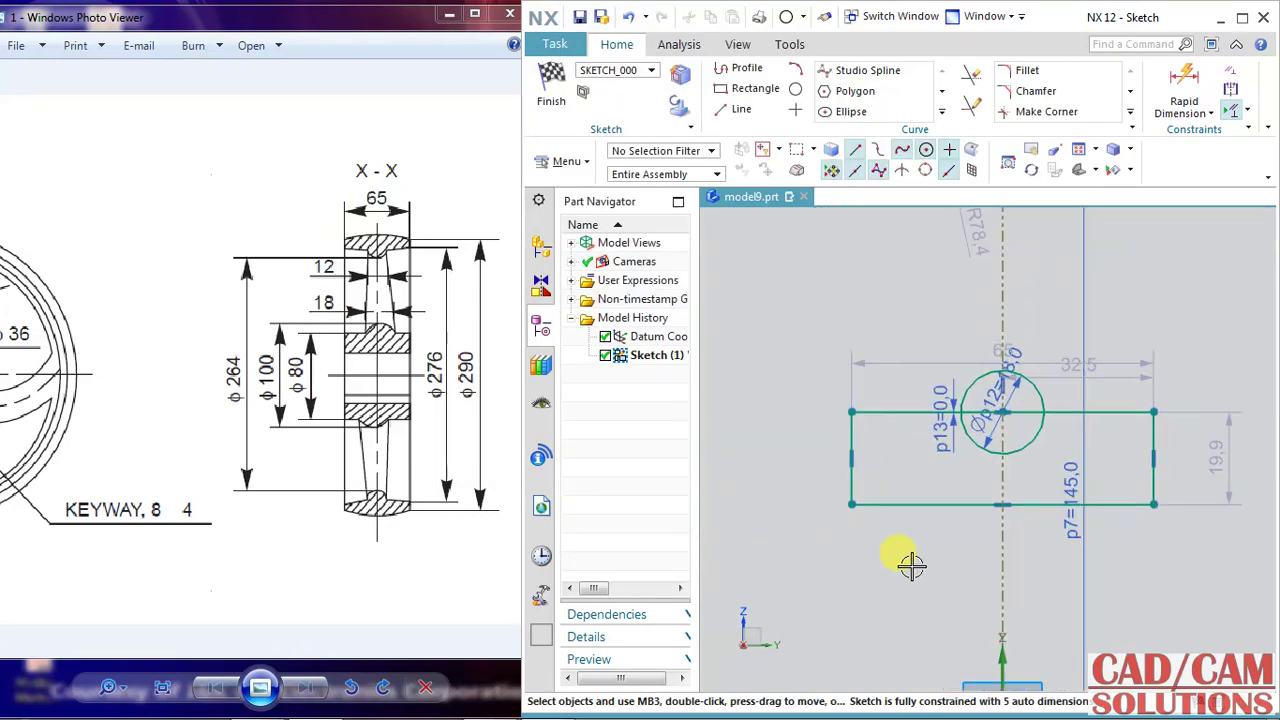
scroll(911, 566, "down", 3)
left_click(1182, 90)
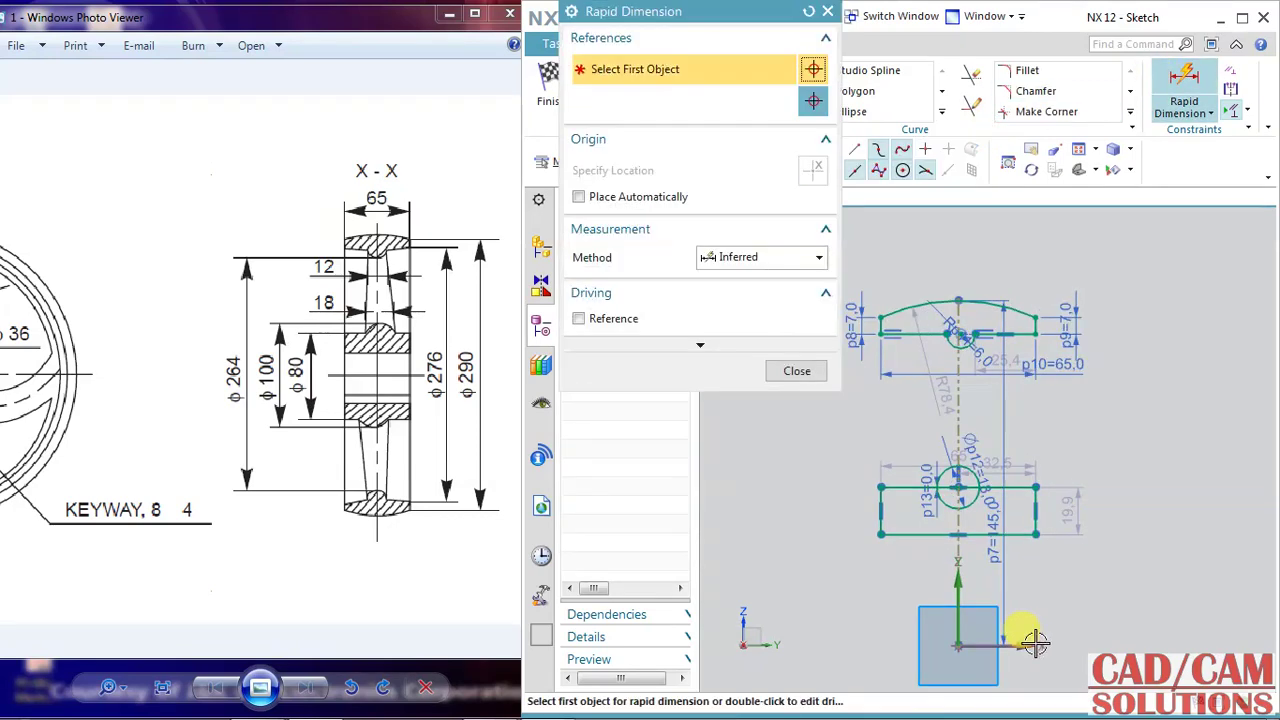
left_click(1022, 646)
left_click(1036, 486)
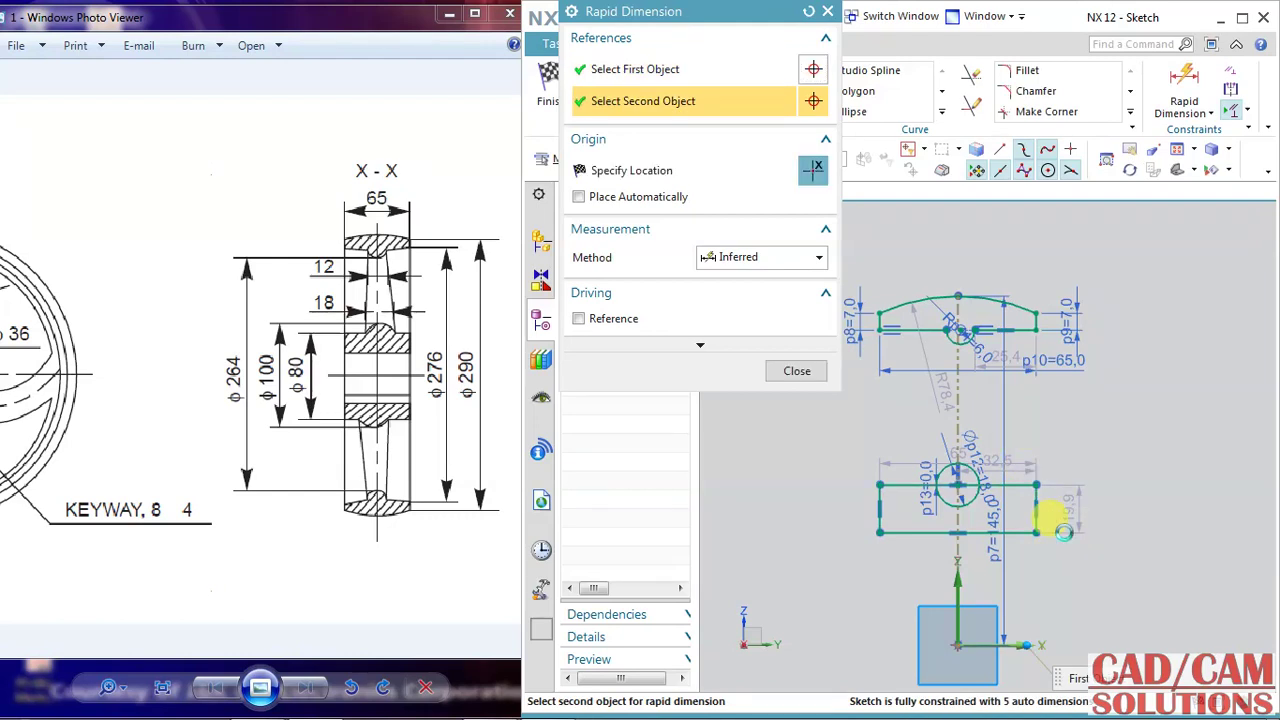
left_click(1108, 582)
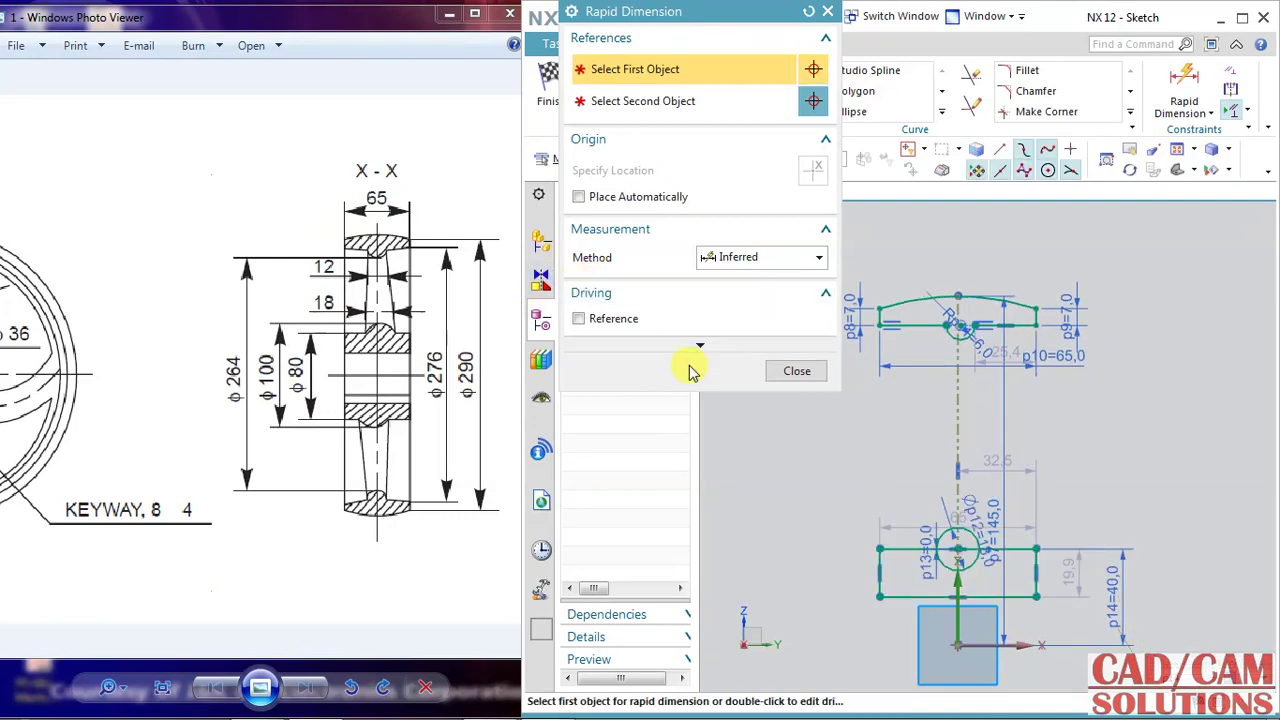
left_click(790, 370)
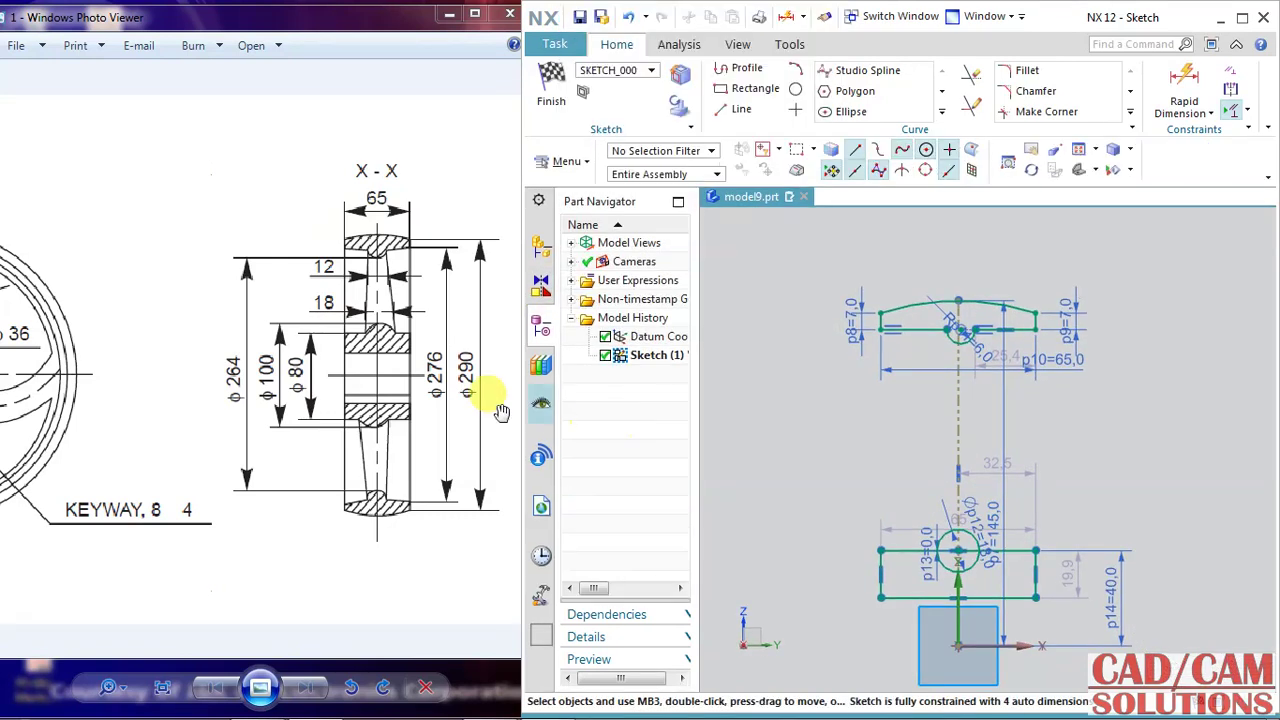
Set the rectangle width p15 to 65 and centre it with p16 = 65/2.
double_click(893, 520)
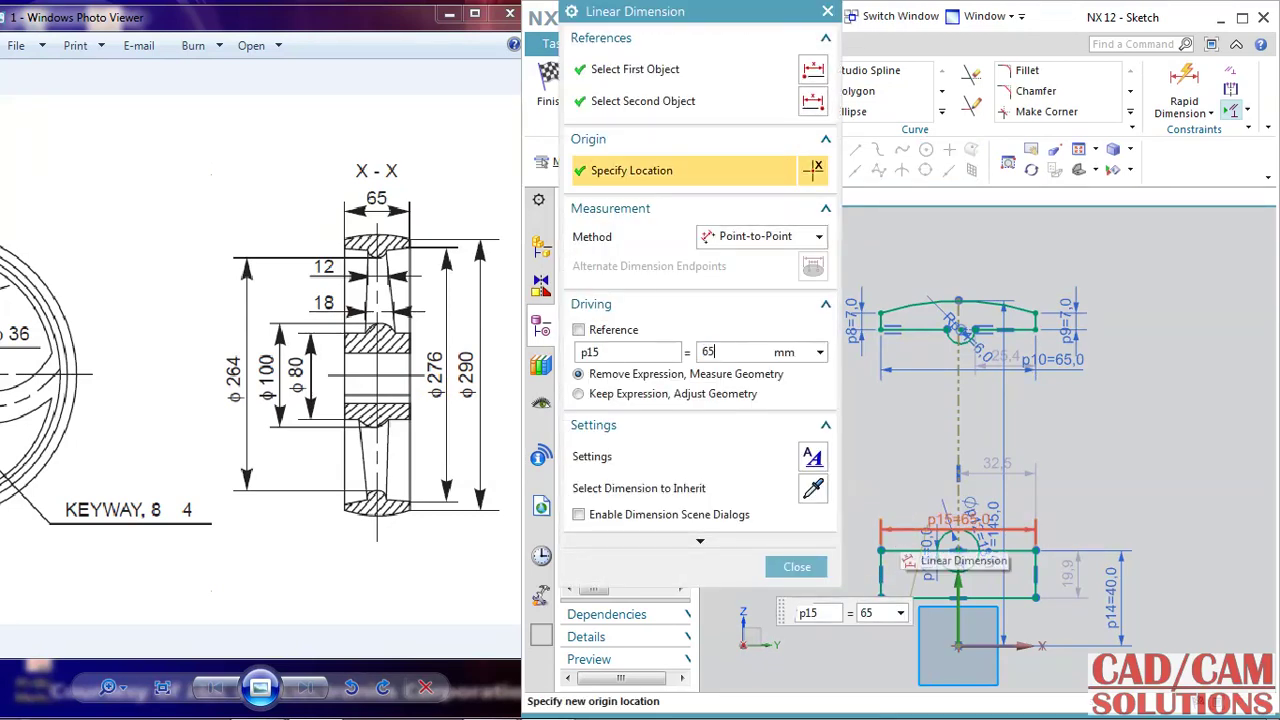
left_click(798, 566)
double_click(1010, 466)
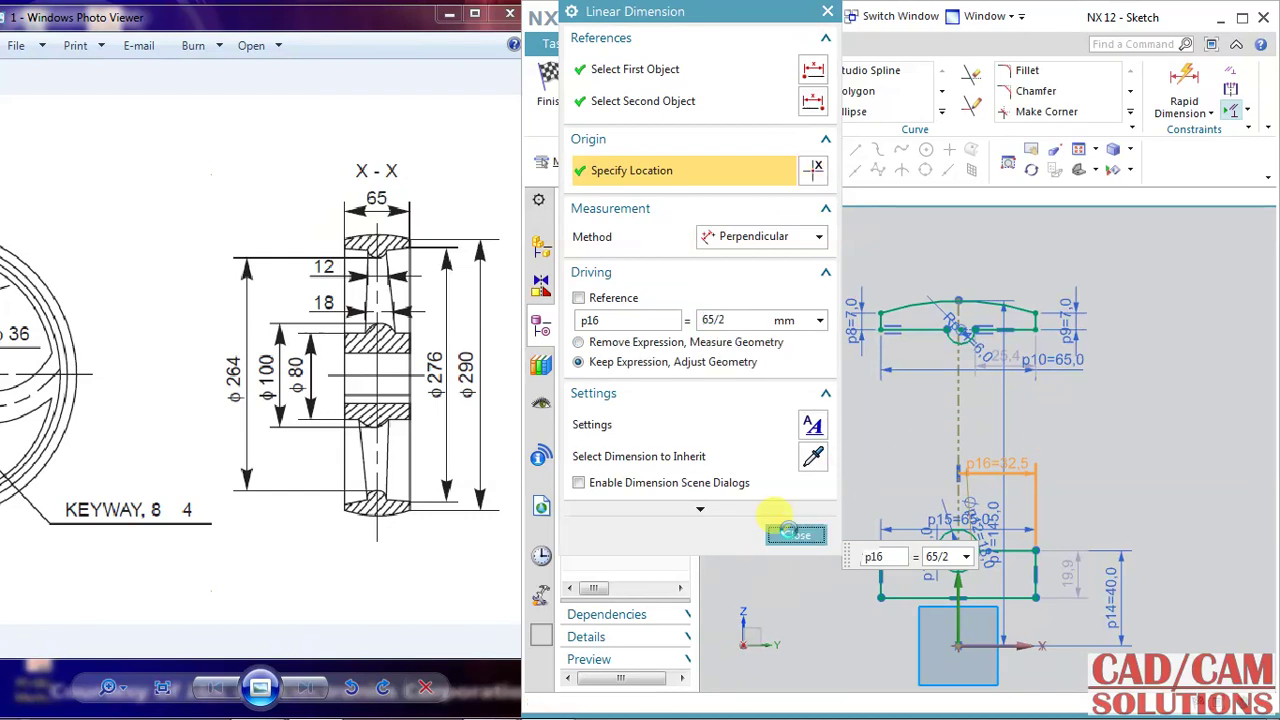
left_click(775, 540)
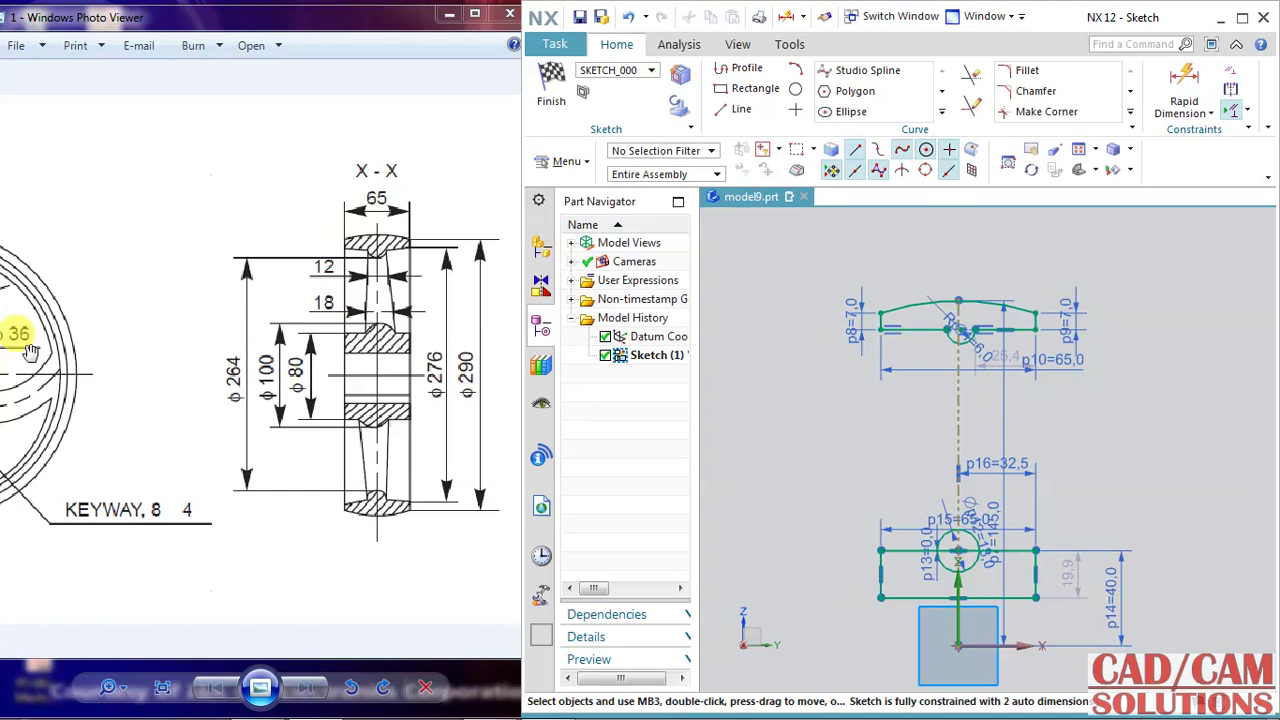
Change the rectangle's 19.9 height dimension to 22 mm.
double_click(1068, 568)
type("22")
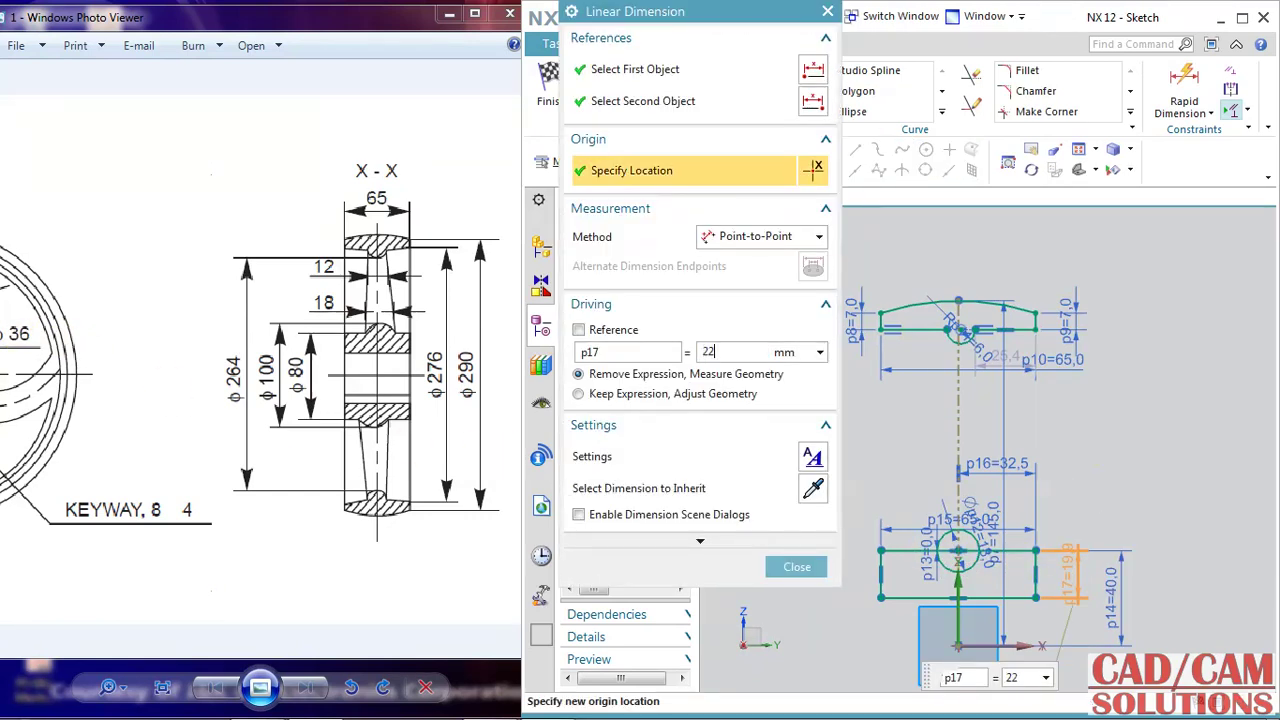
key("Return")
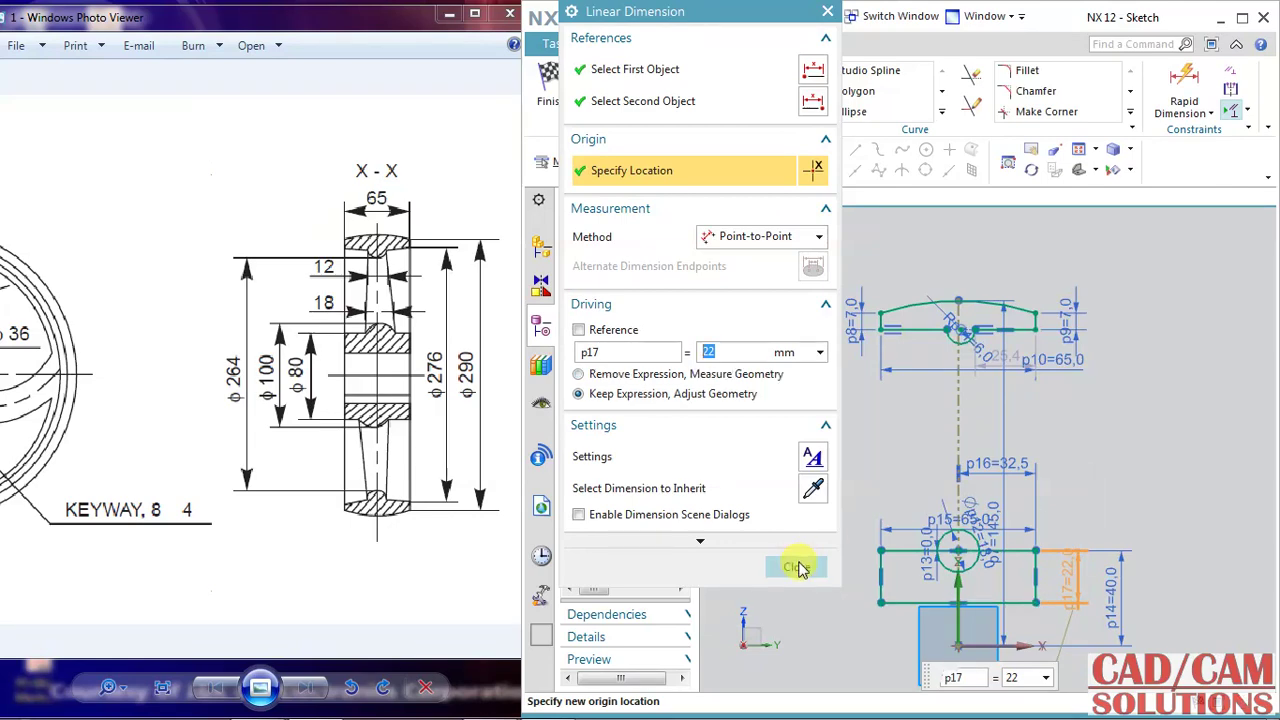
left_click(797, 567)
scroll(1132, 494, "down", 1)
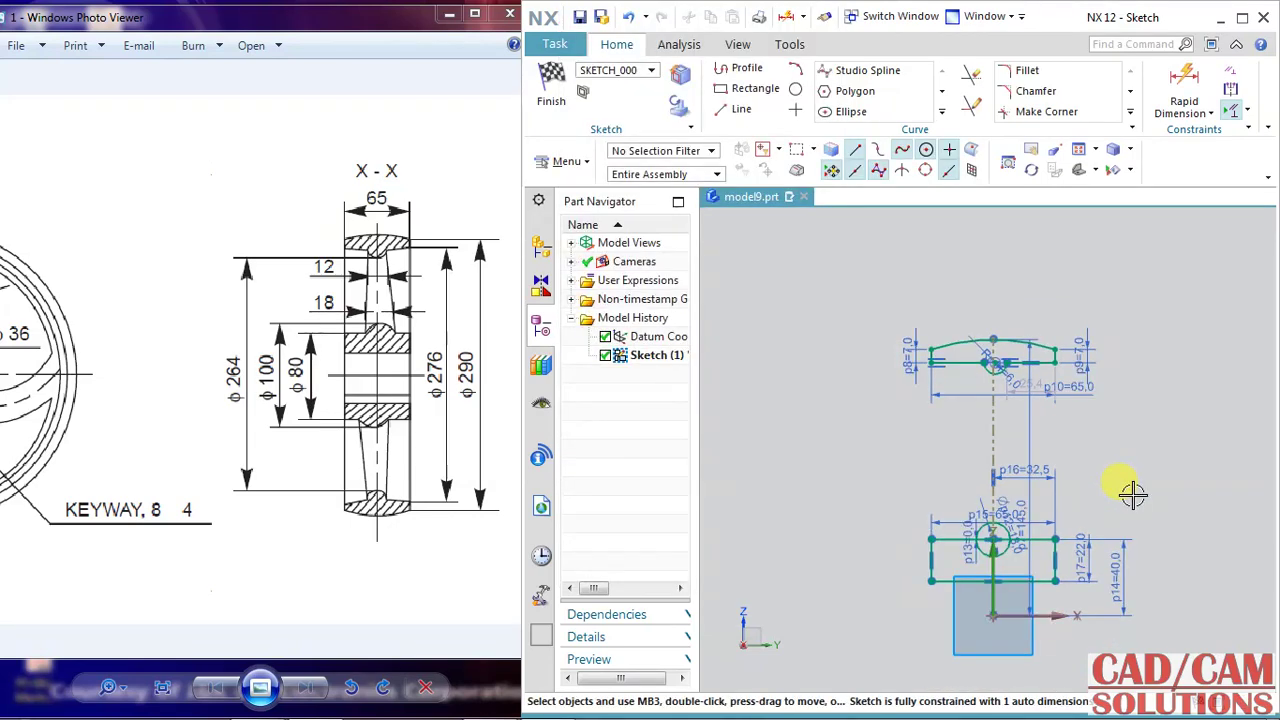
scroll(1157, 608, "up", 1)
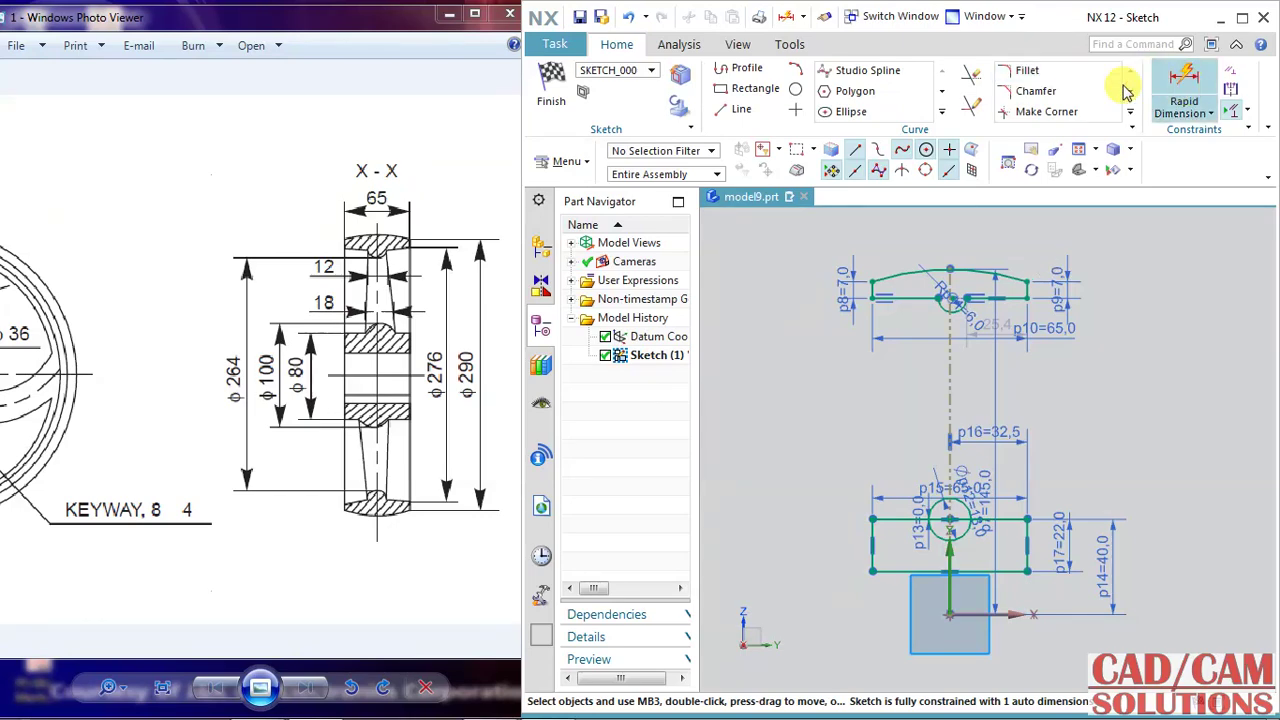
Quick Trim the circle's lower arc and the top-edge segment inside it, leaving an upper semicircle.
left_click(971, 75)
left_click(960, 540)
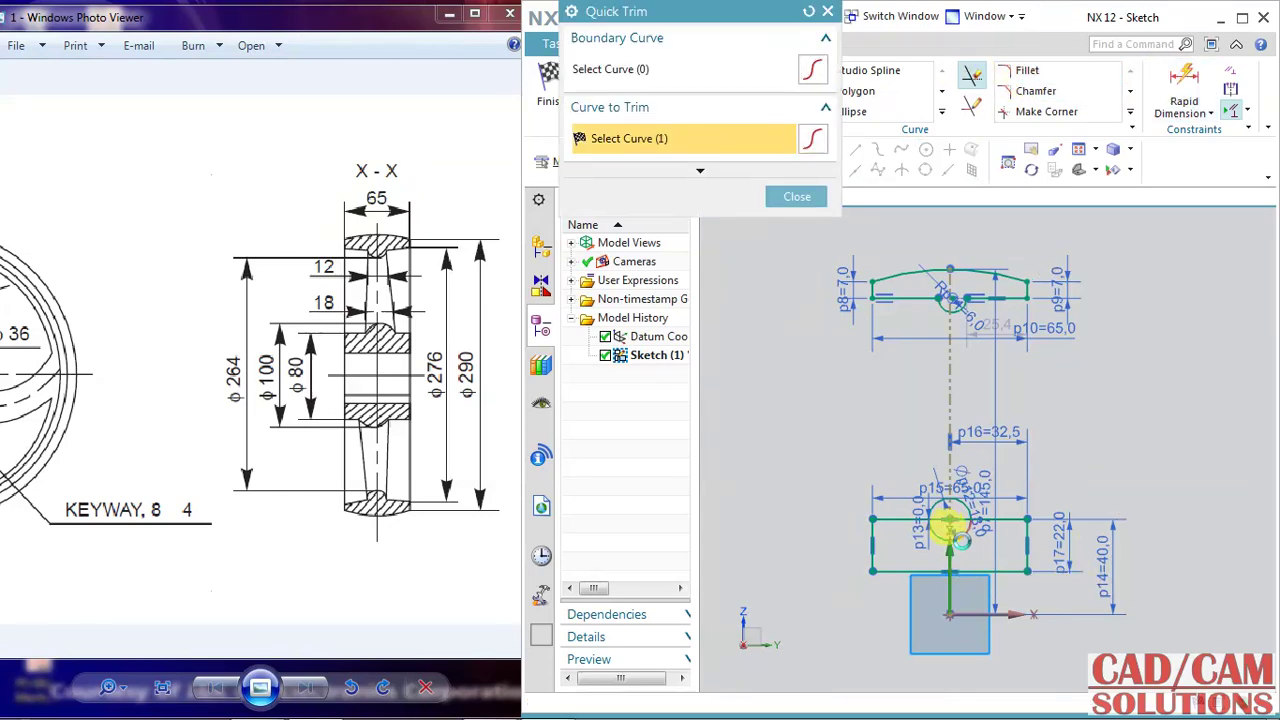
scroll(957, 525, "up", 3)
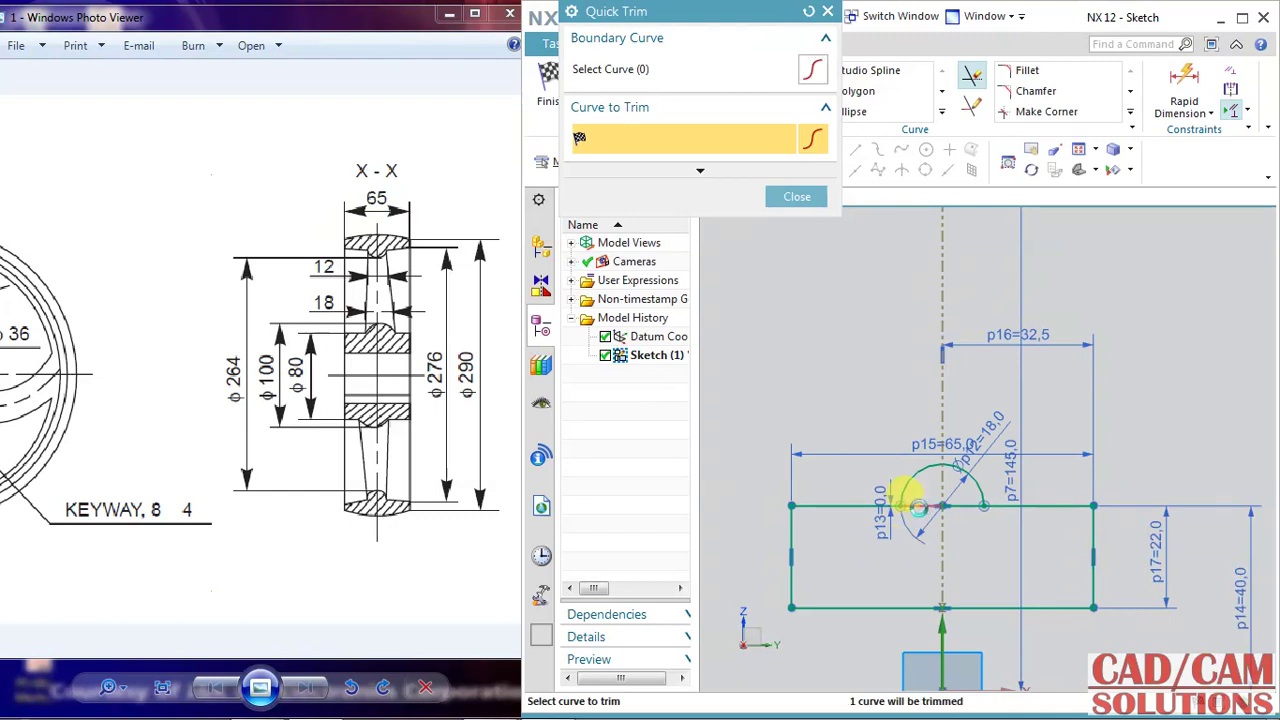
left_click(955, 506)
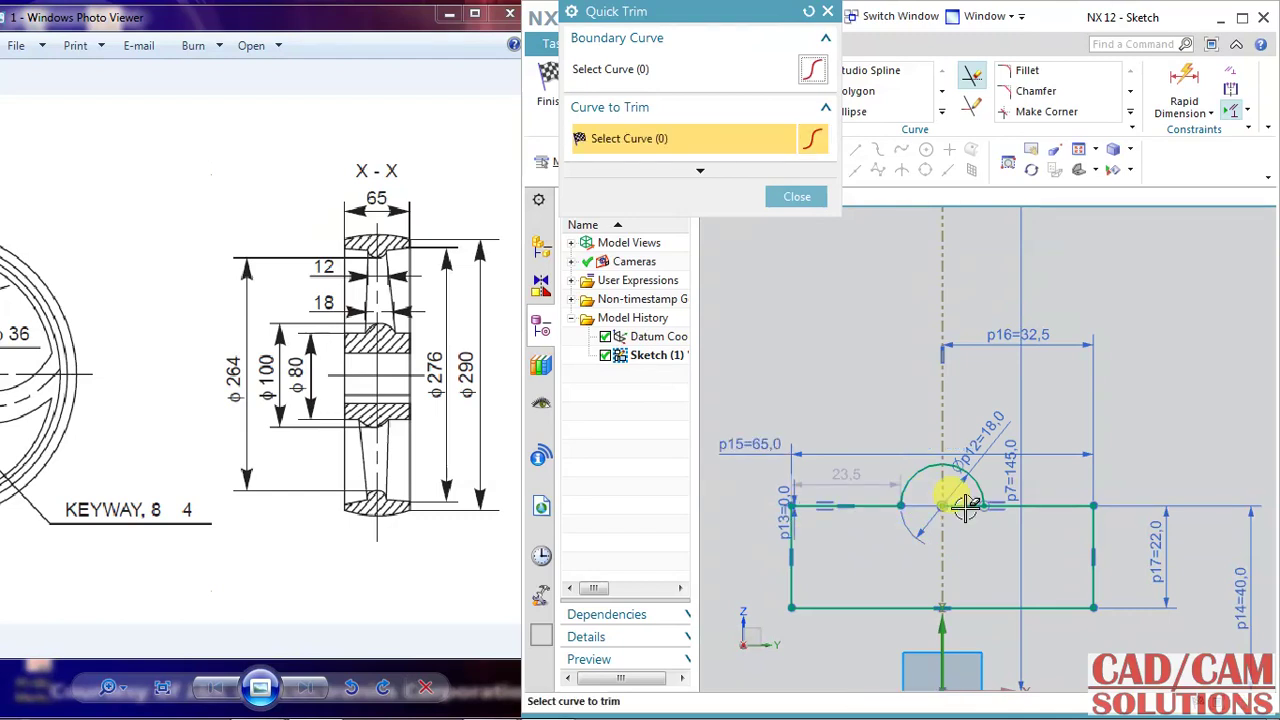
middle_click(985, 557)
scroll(981, 551, "down", 2)
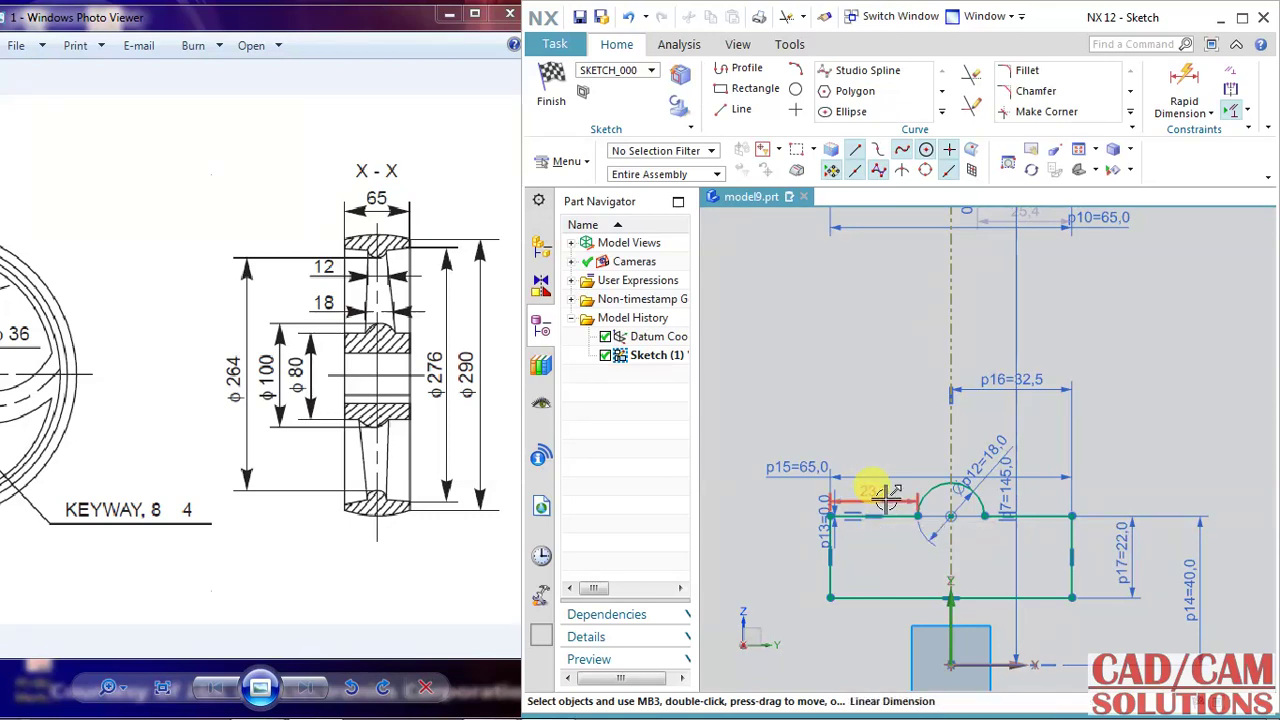
Set the offset dimensions to 23.5 and 25.5, keeping them as driving expressions.
double_click(876, 490)
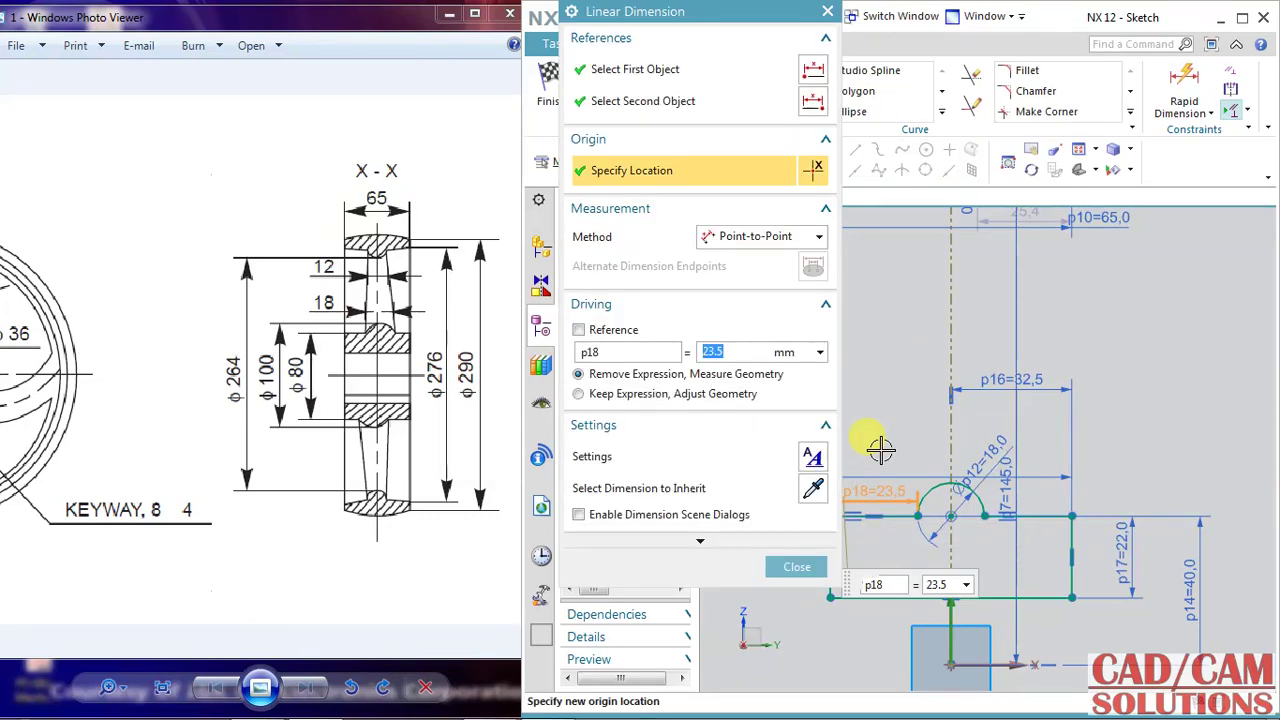
left_click(795, 567)
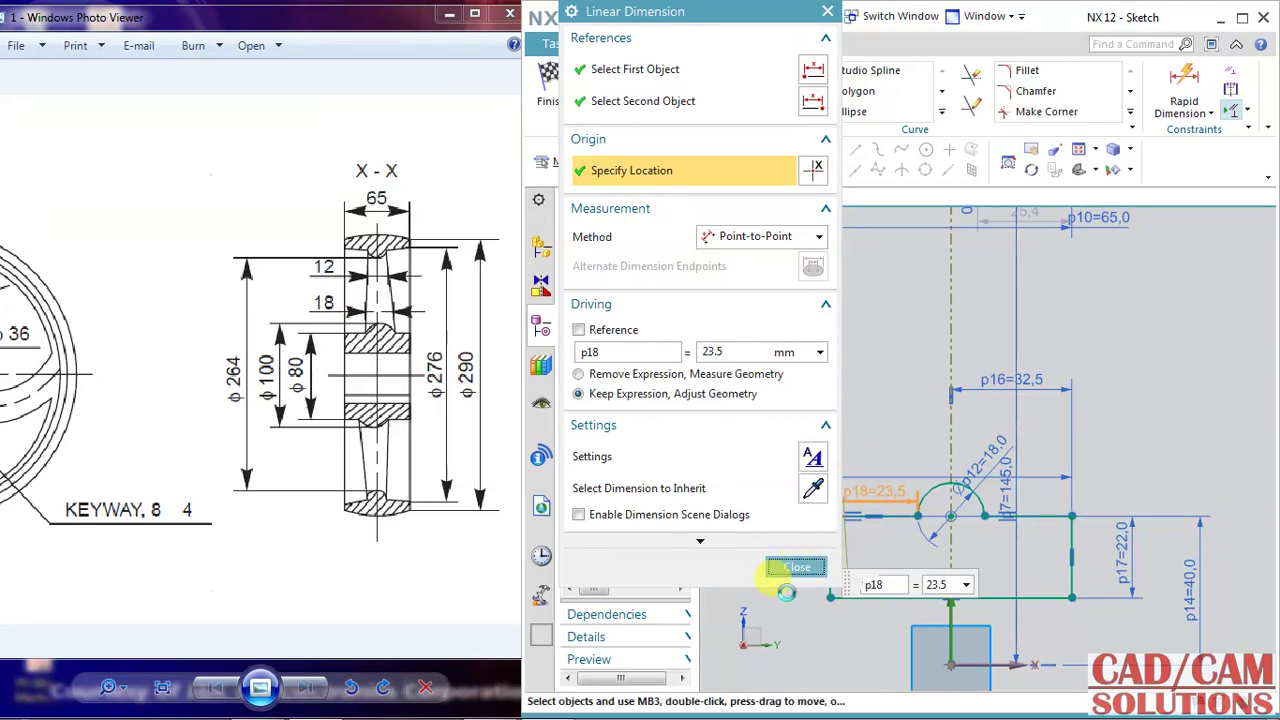
scroll(1085, 340, "down", 2)
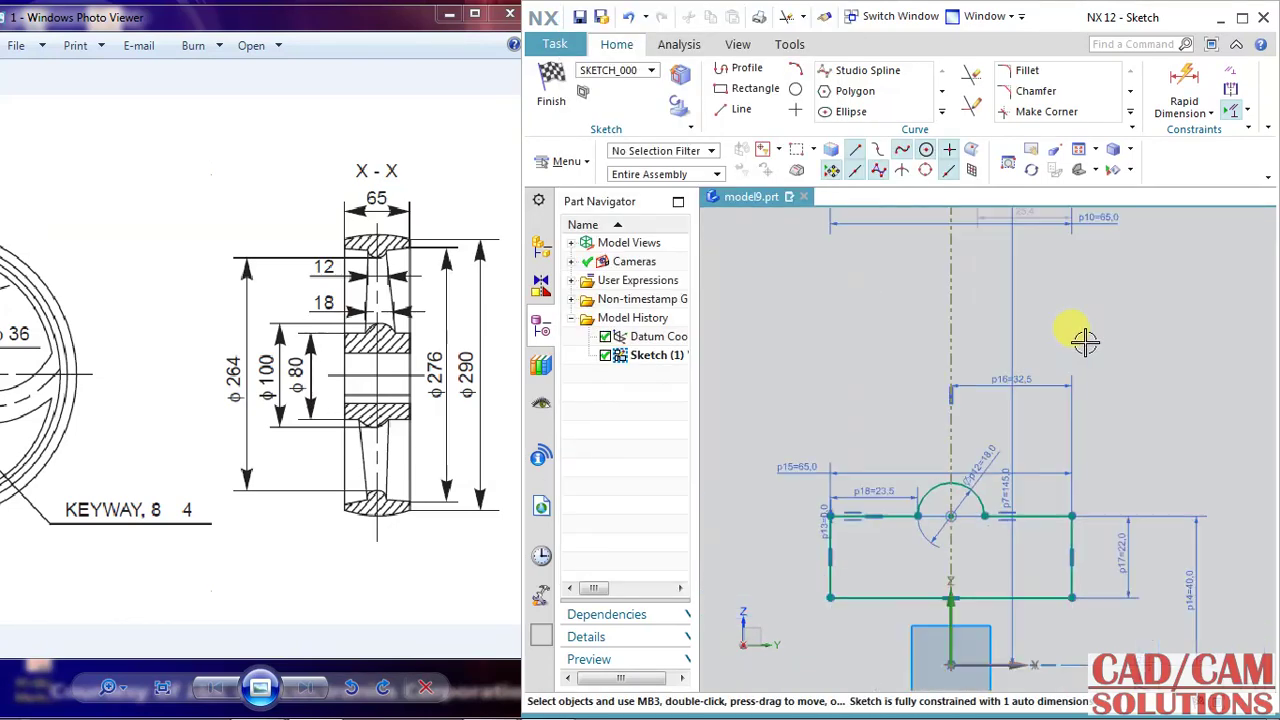
scroll(1086, 337, "down", 2)
scroll(1086, 317, "up", 3)
scroll(1060, 237, "up", 3)
scroll(1062, 230, "down", 3)
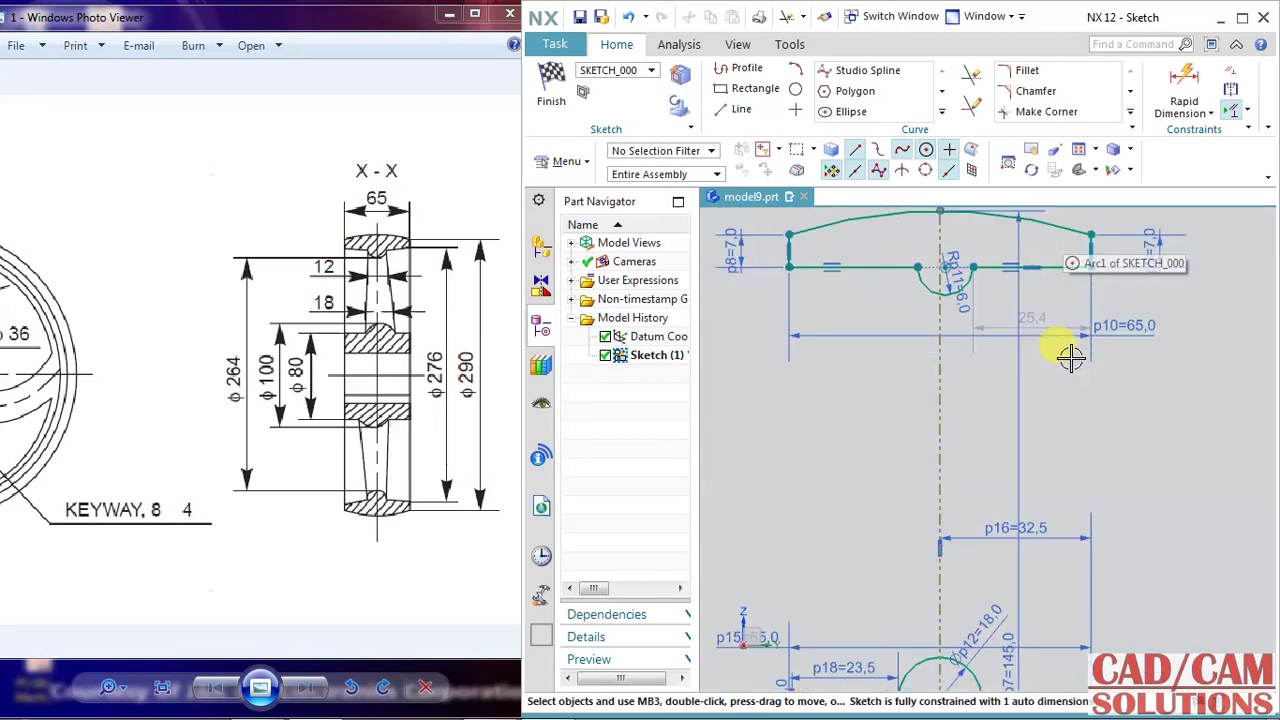
left_click(1066, 325)
type("25.5")
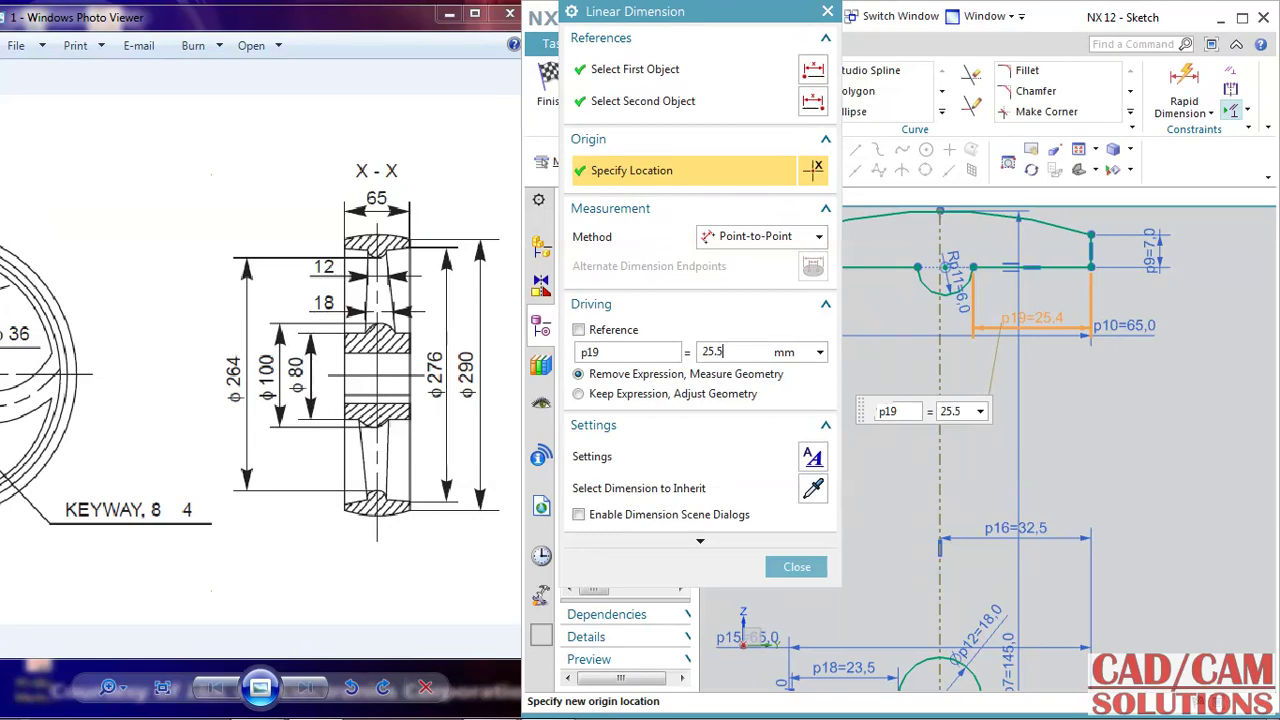
key("Return")
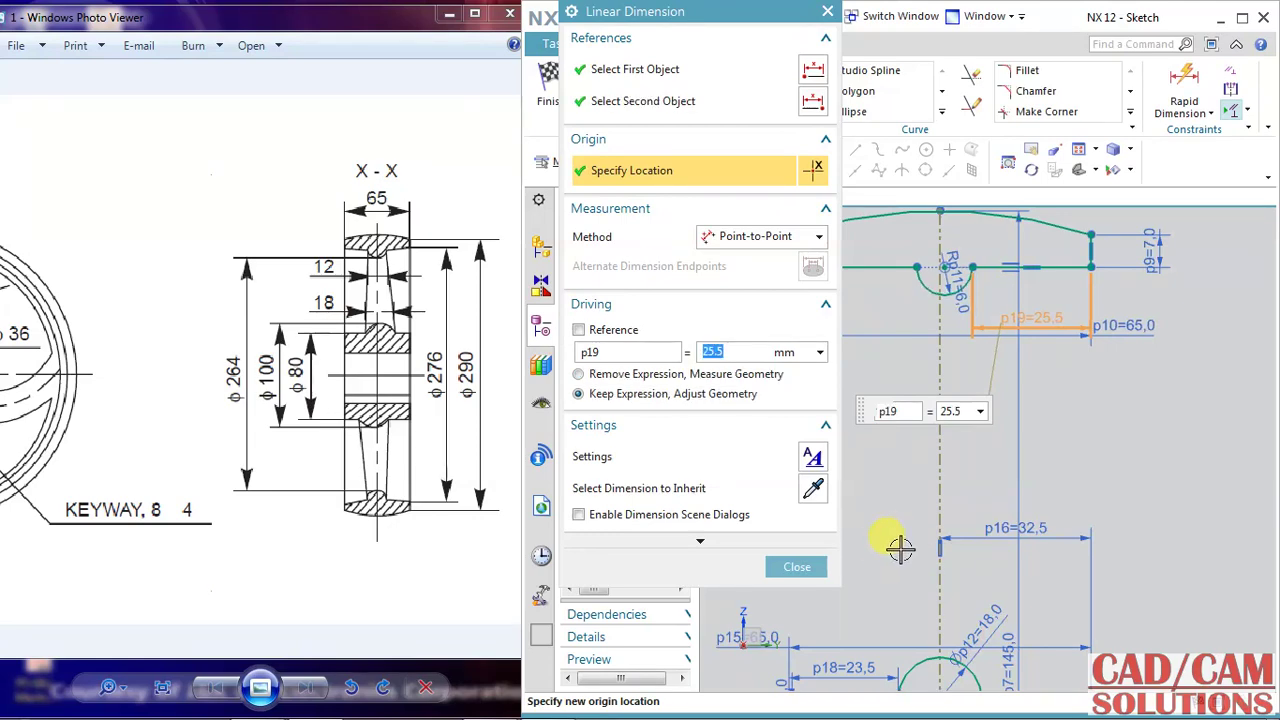
left_click(797, 567)
scroll(932, 310, "up", 3)
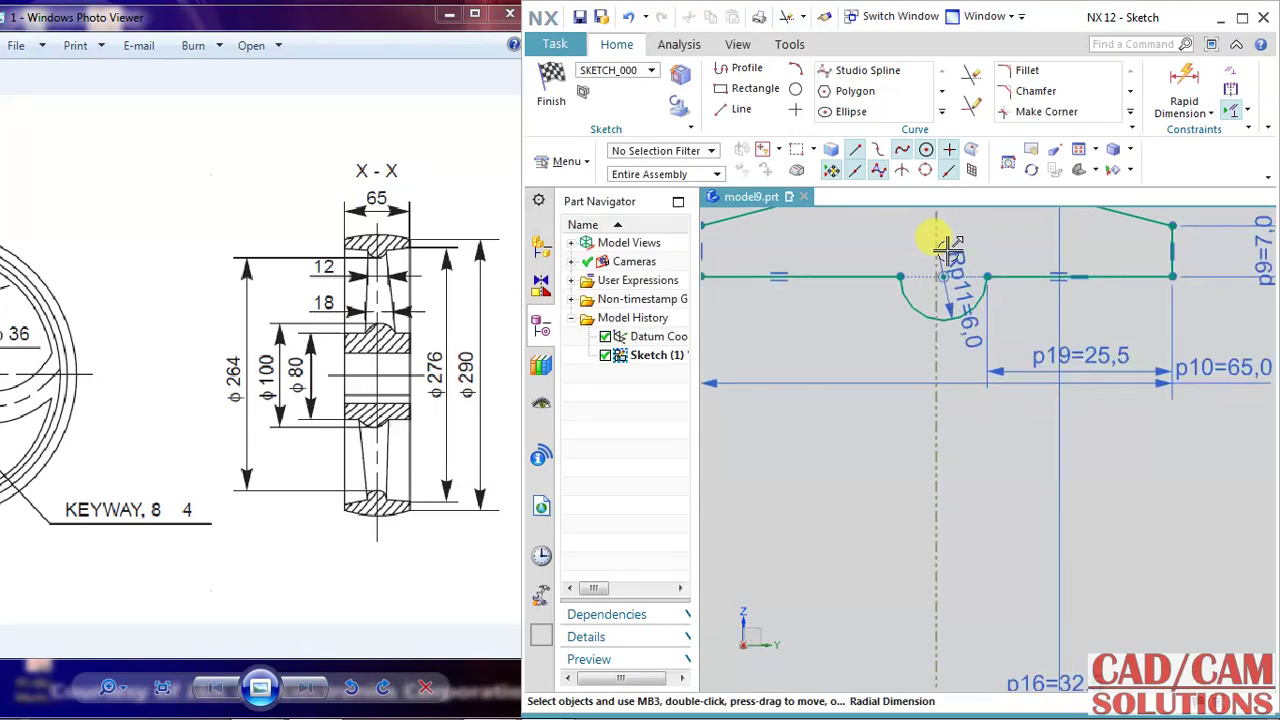
Delete dimension p19, put the rim arc's point on the vertical centre line, and finish the sketch.
left_click(998, 383)
key("Delete")
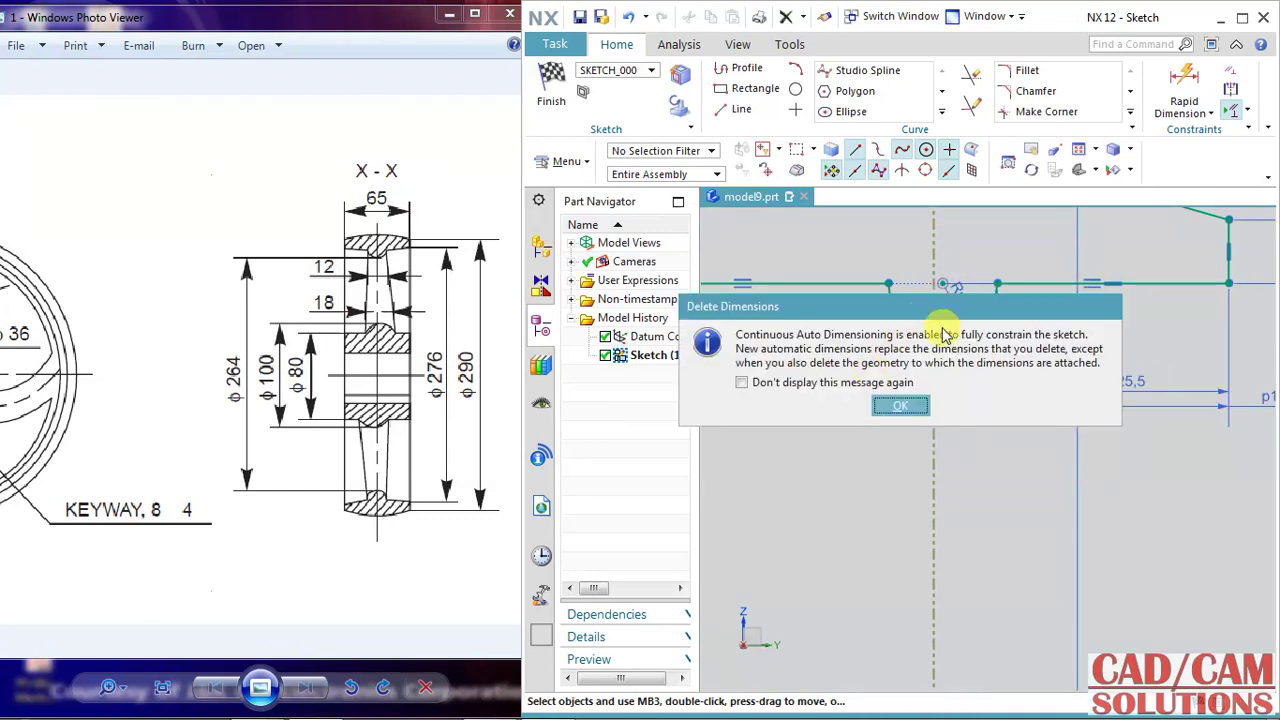
left_click(900, 400)
left_click(940, 284)
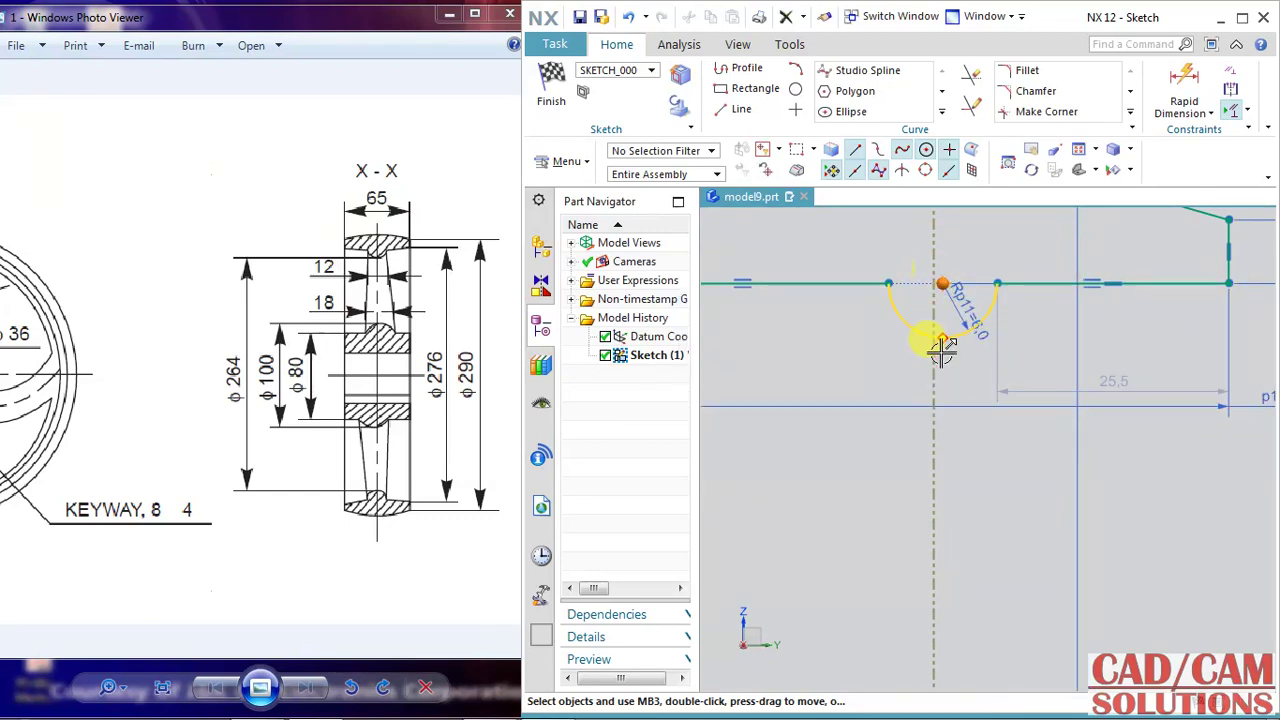
left_click(933, 350)
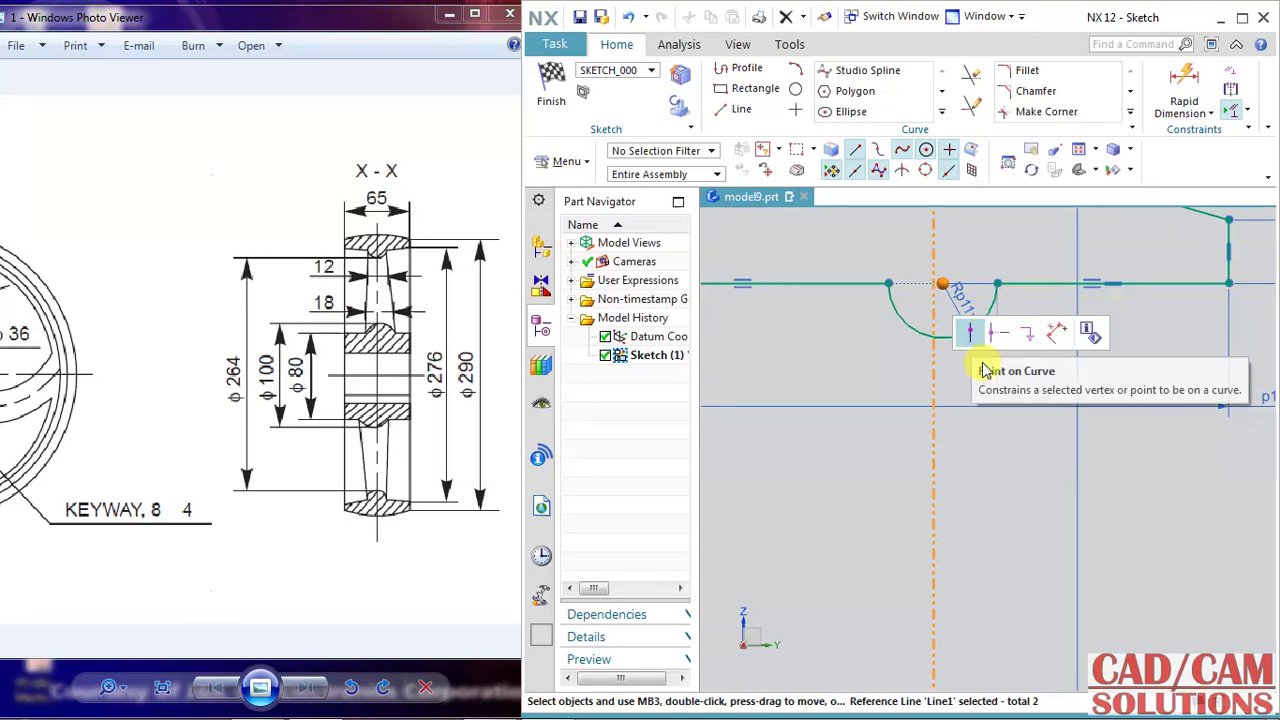
left_click(985, 340)
scroll(973, 476, "down", 3)
scroll(1137, 486, "down", 2)
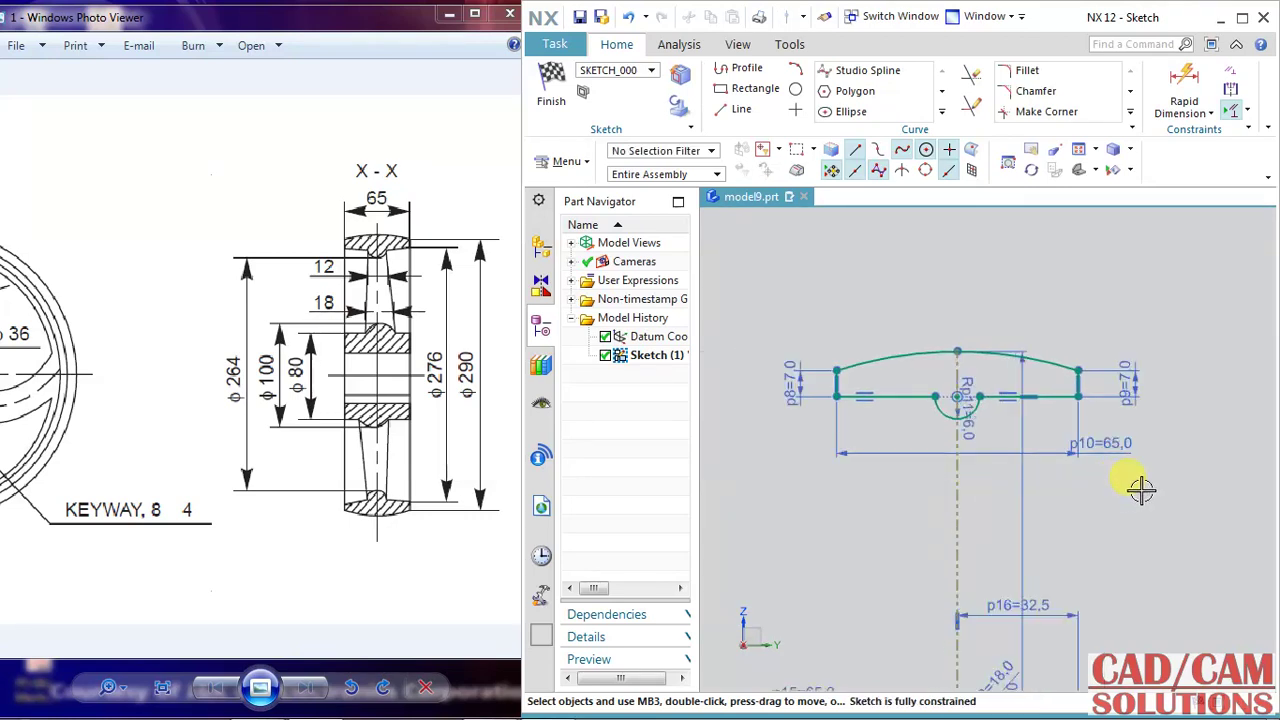
middle_click_drag(1137, 486, 1145, 430, "shift")
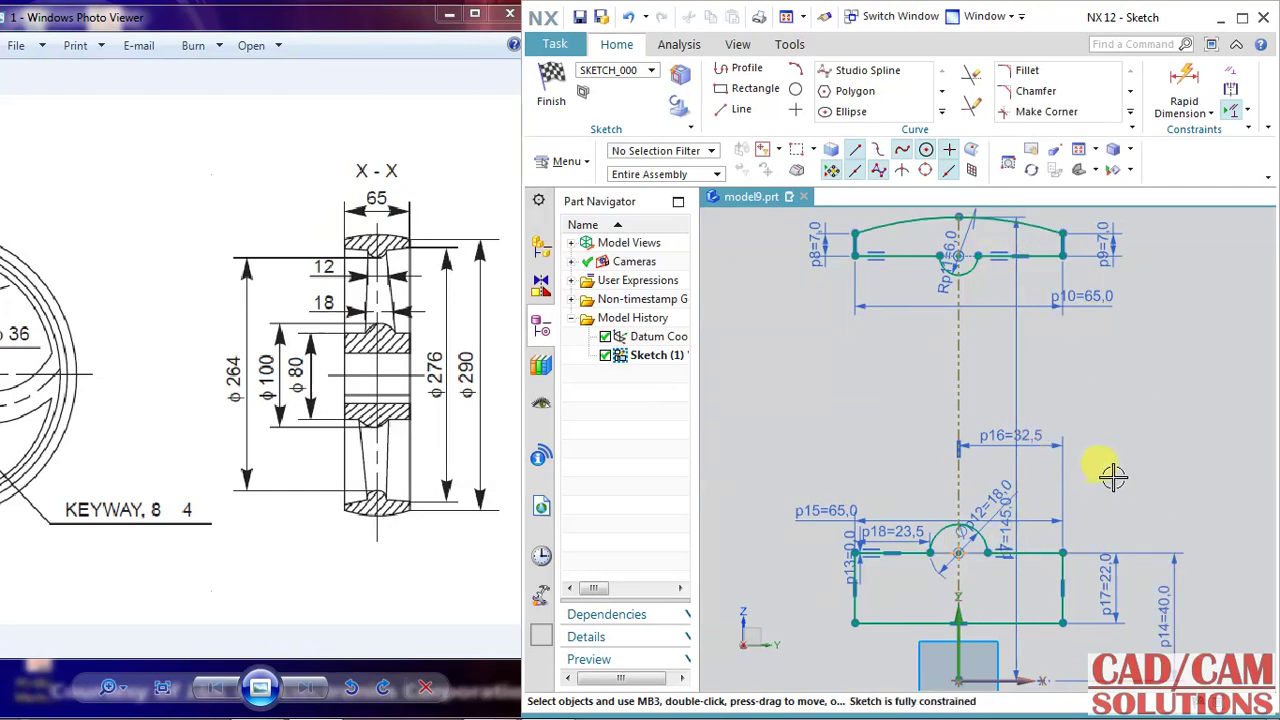
scroll(1113, 477, "down", 1)
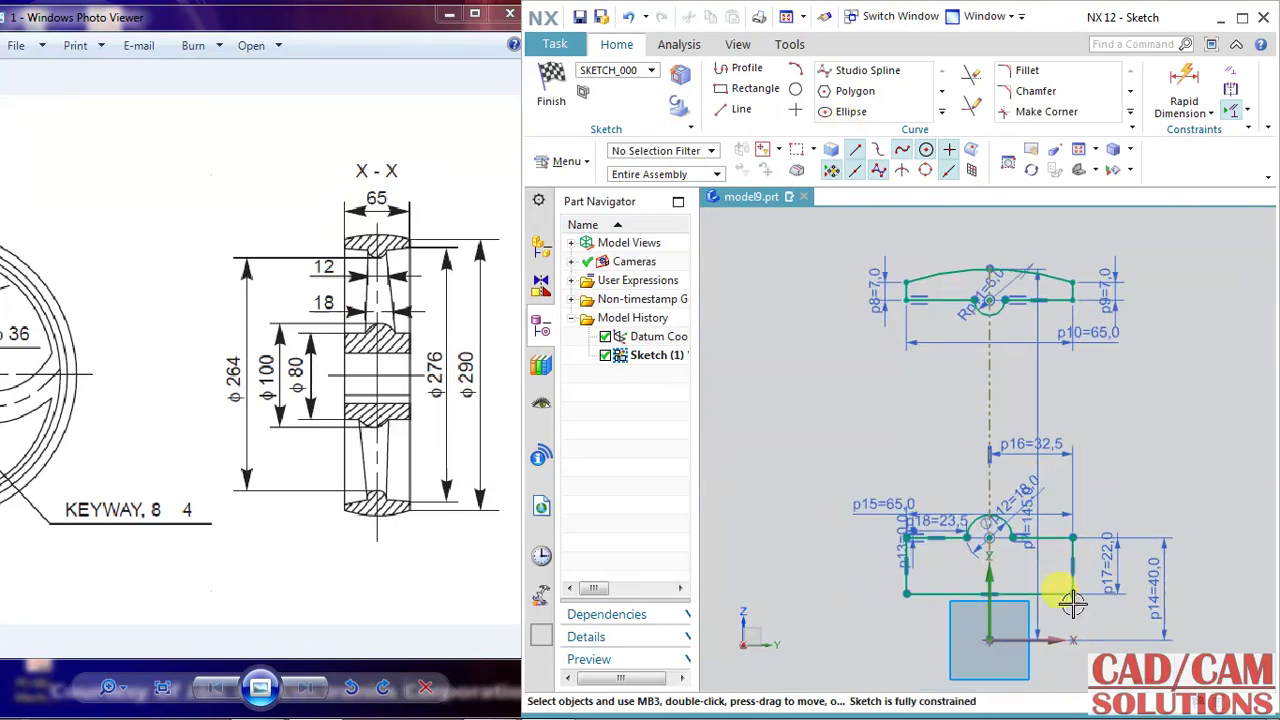
left_click(551, 85)
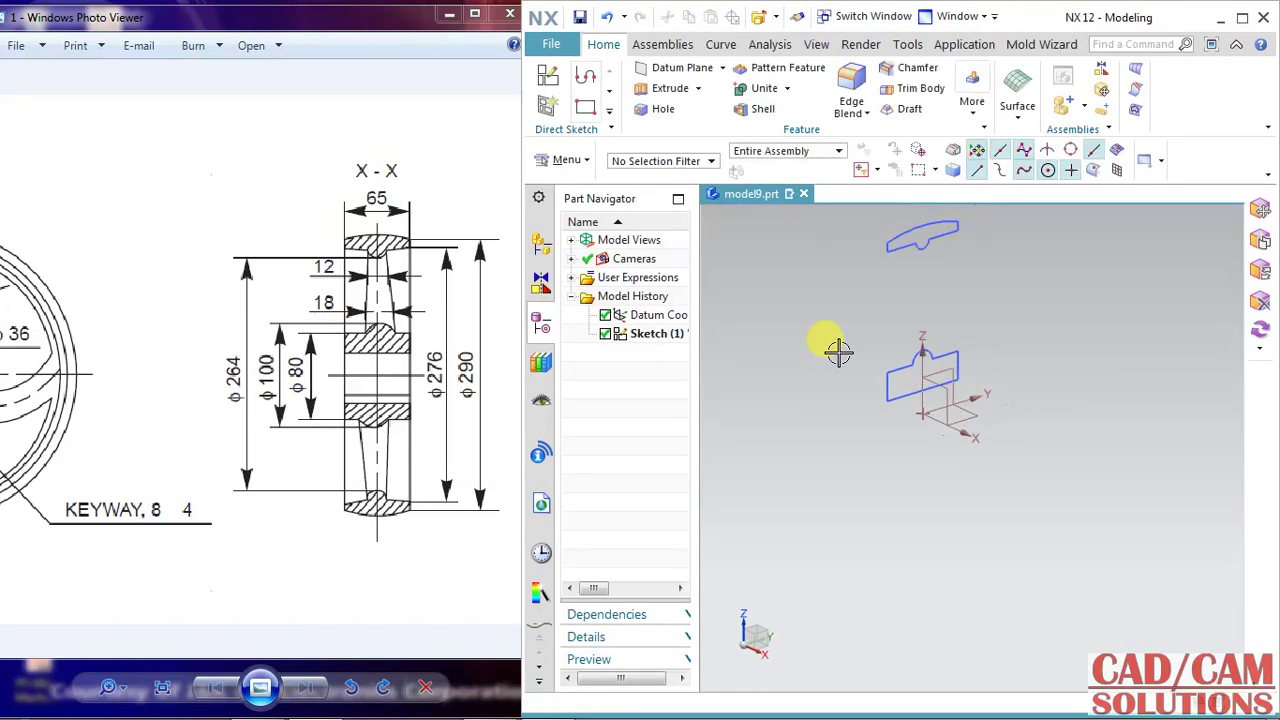
Revolve both profile curves 360° about the axis through the origin to form rim and hub.
left_click(698, 88)
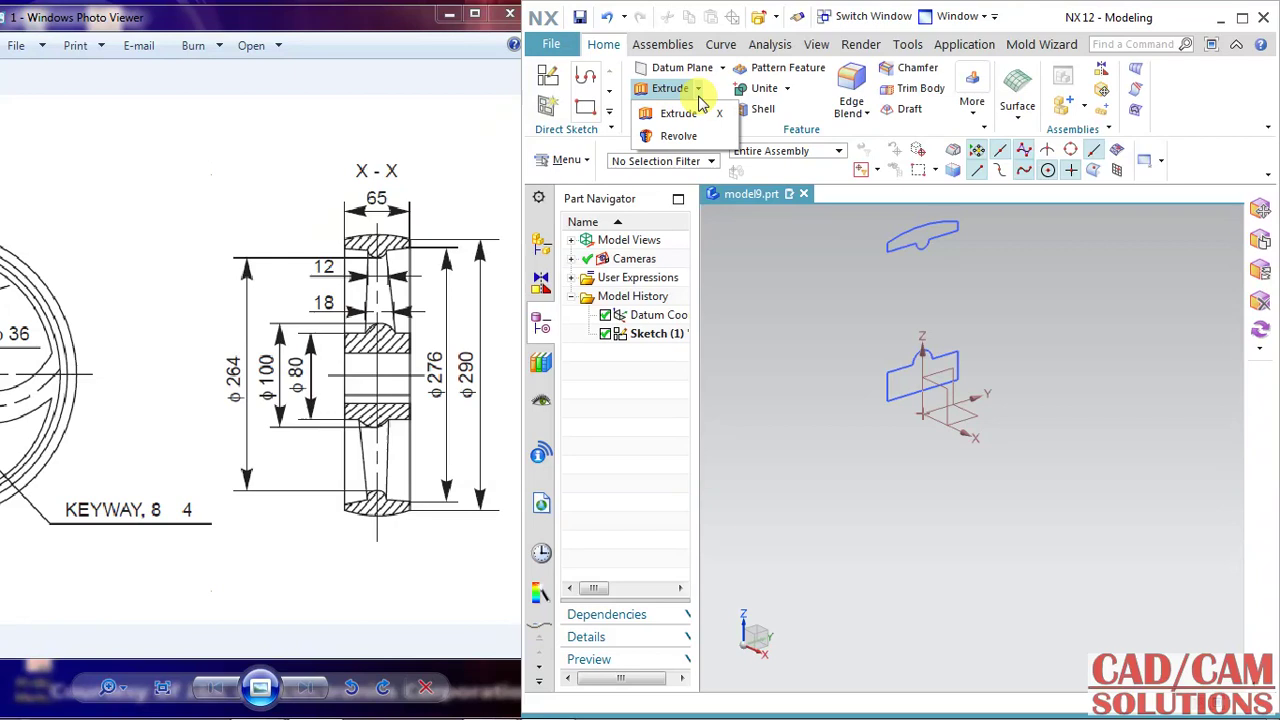
left_click(672, 131)
left_click(972, 254)
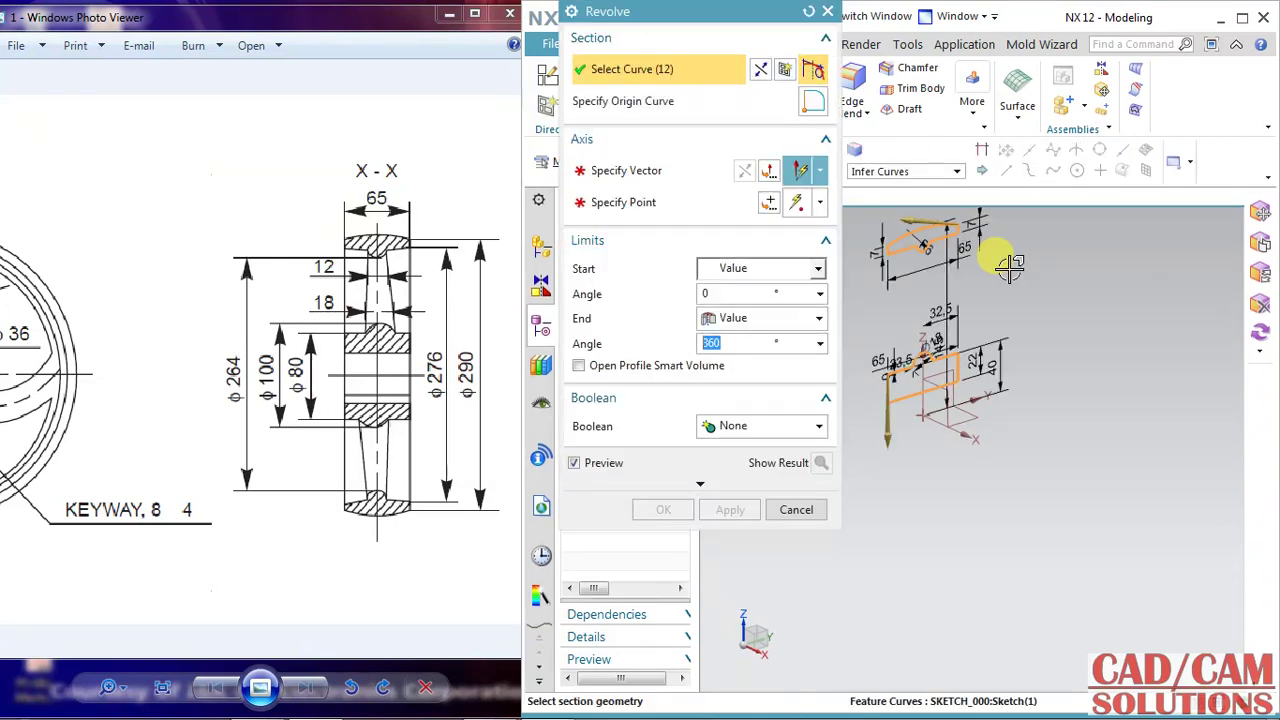
left_click(683, 175)
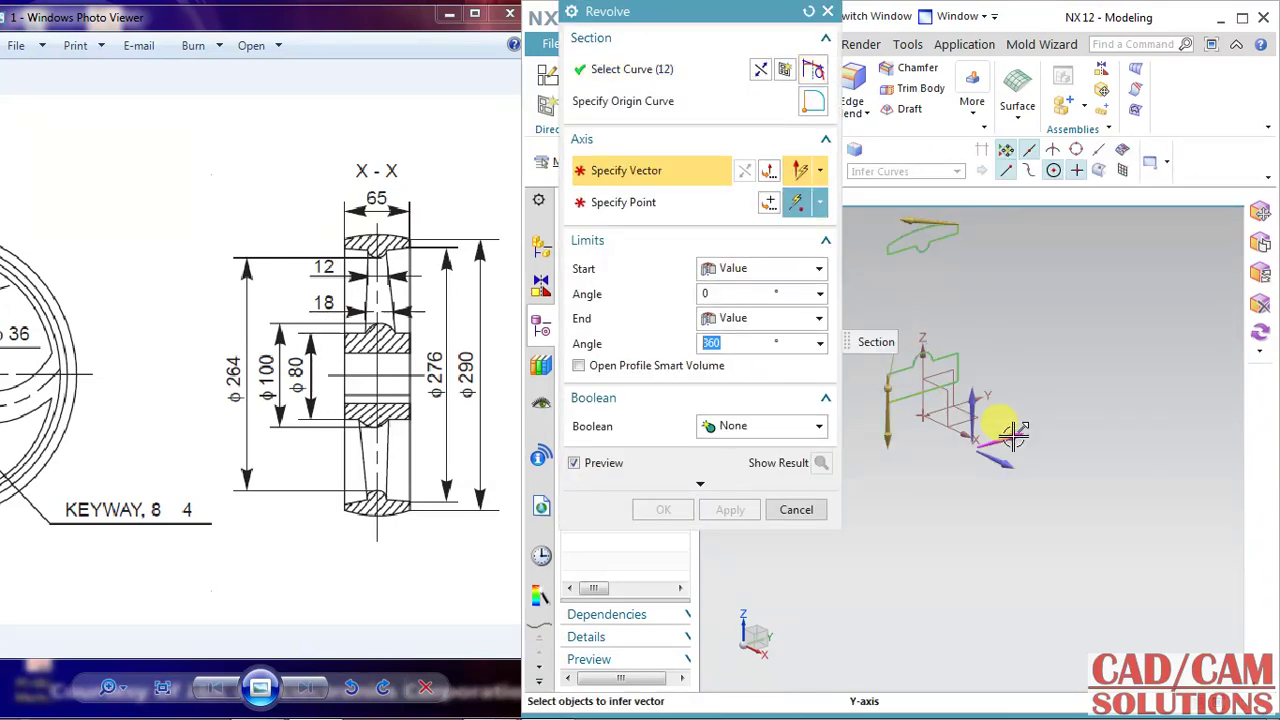
left_click(1045, 427)
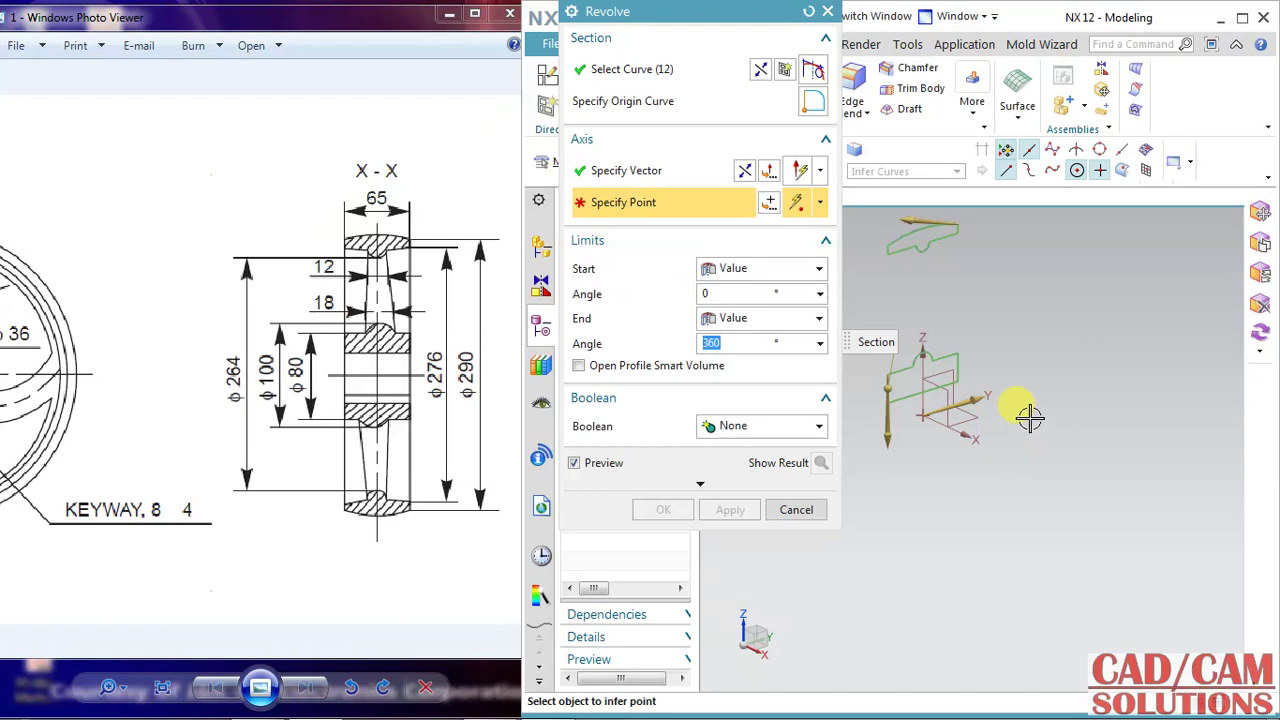
left_click(921, 412)
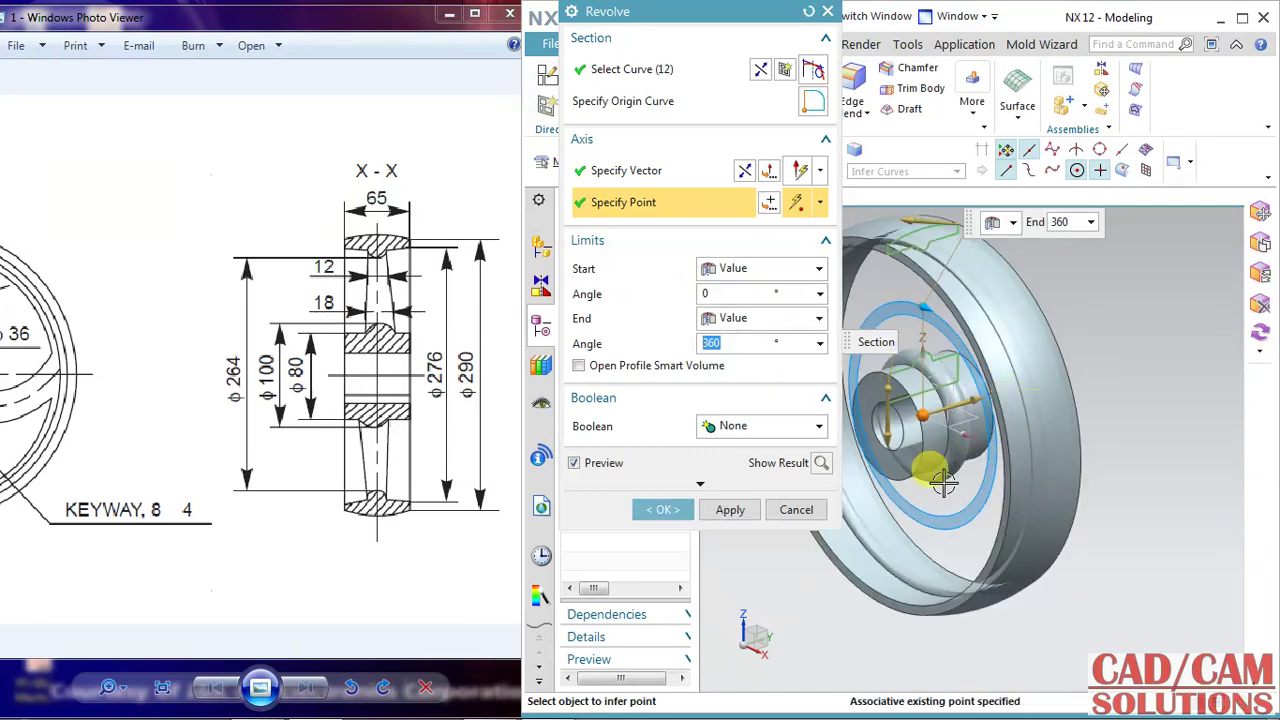
left_click(668, 510)
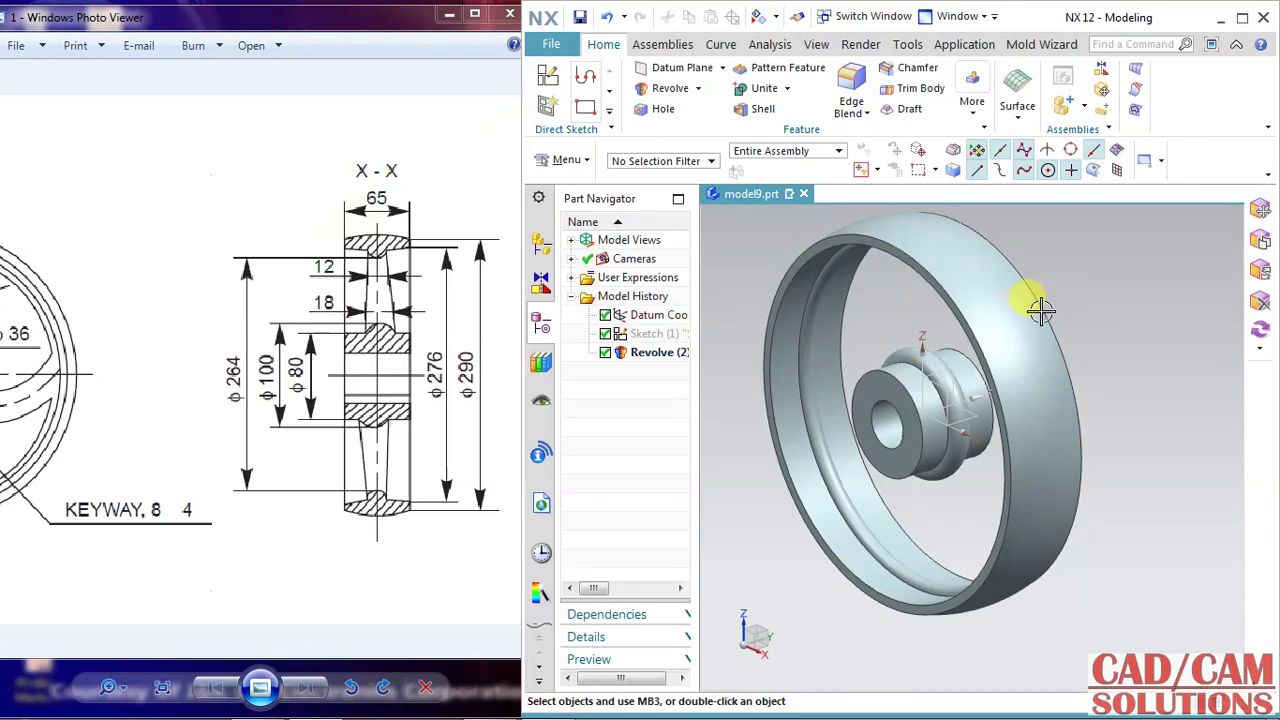
mouse_move(1043, 309)
middle_mouse_down()
mouse_move(1032, 319)
mouse_move(1023, 277)
mouse_move(991, 349)
mouse_move(1003, 361)
mouse_move(983, 337)
middle_mouse_up()
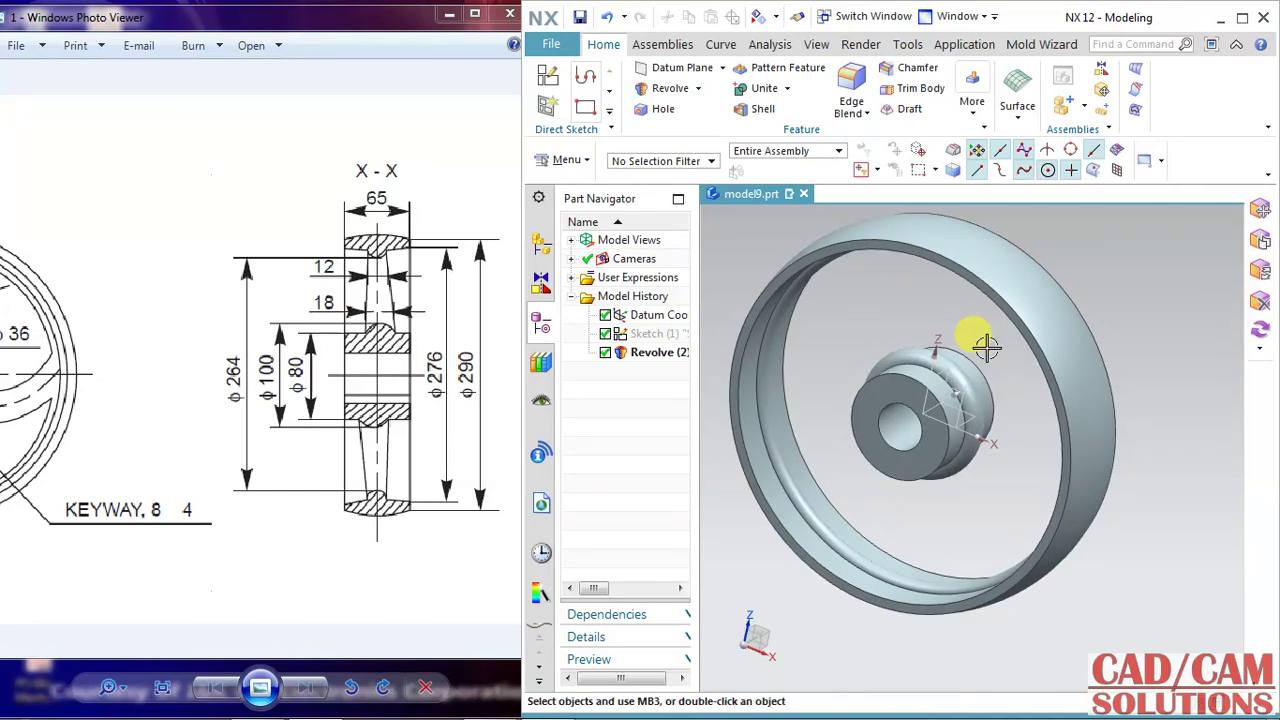
Open a new sketch on the XZ datum plane with the X axis as horizontal reference.
left_click(300, 327)
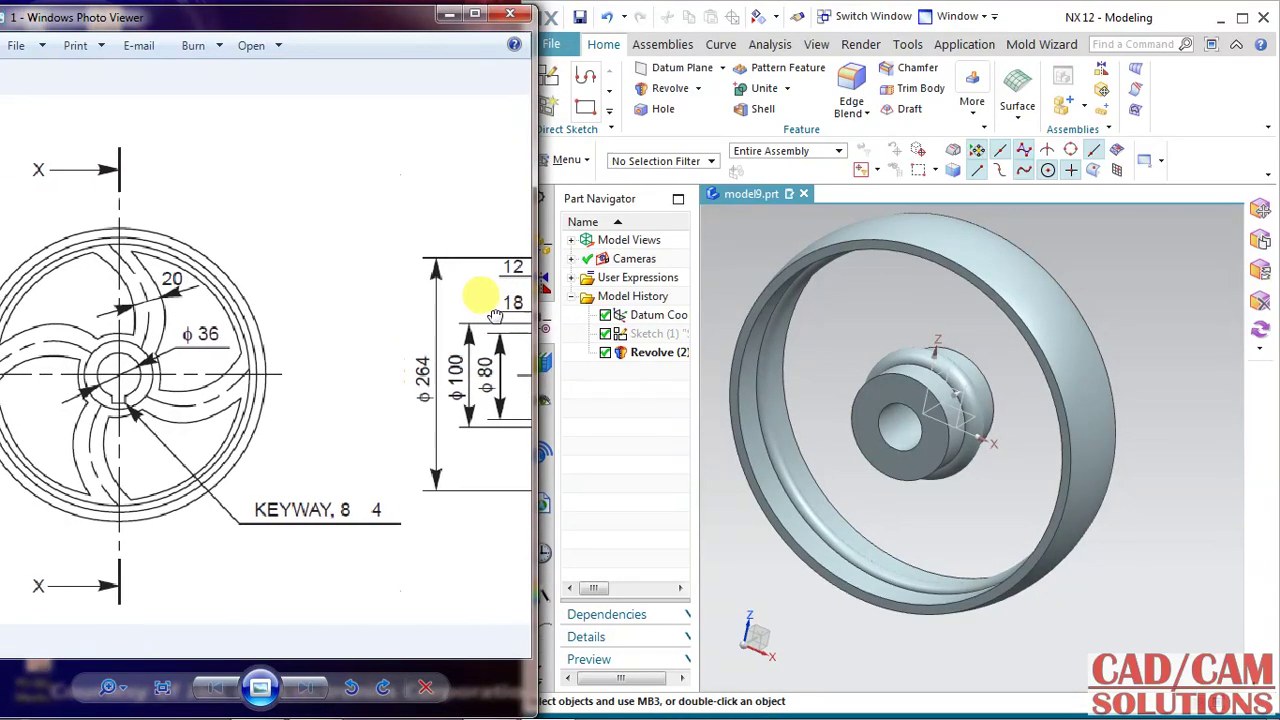
left_click_drag(300, 327, 508, 300)
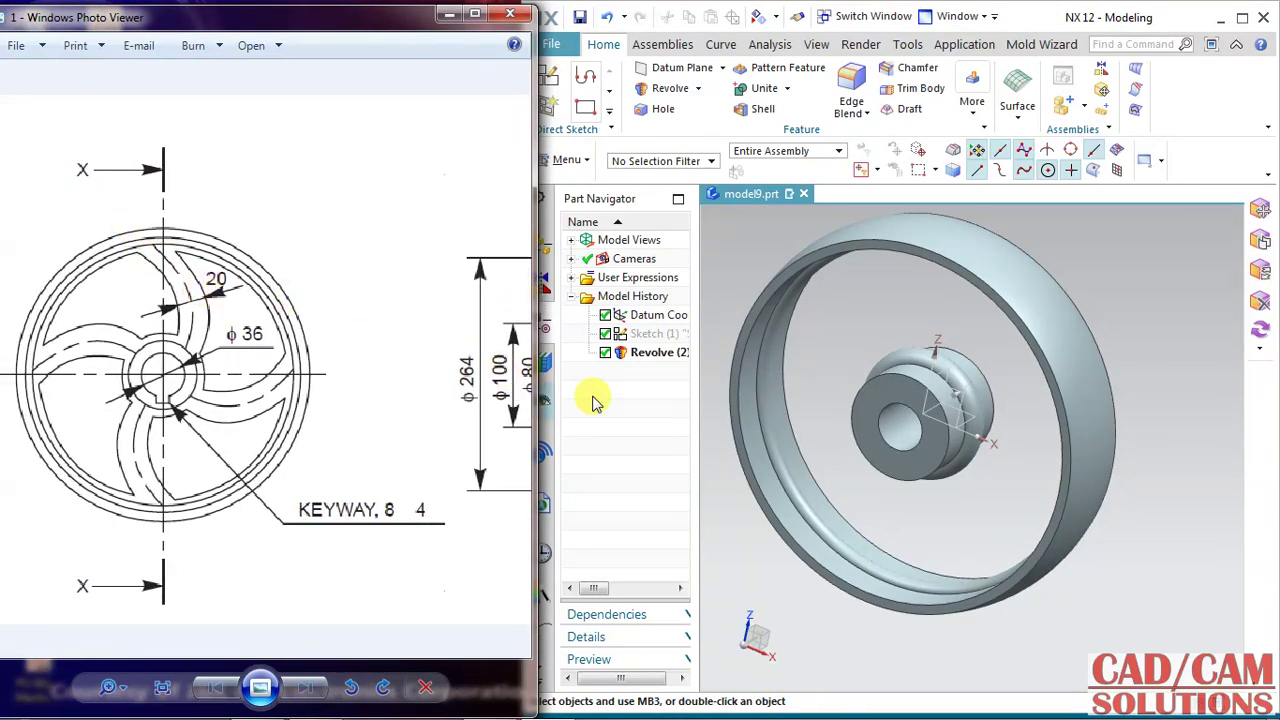
left_click(548, 86)
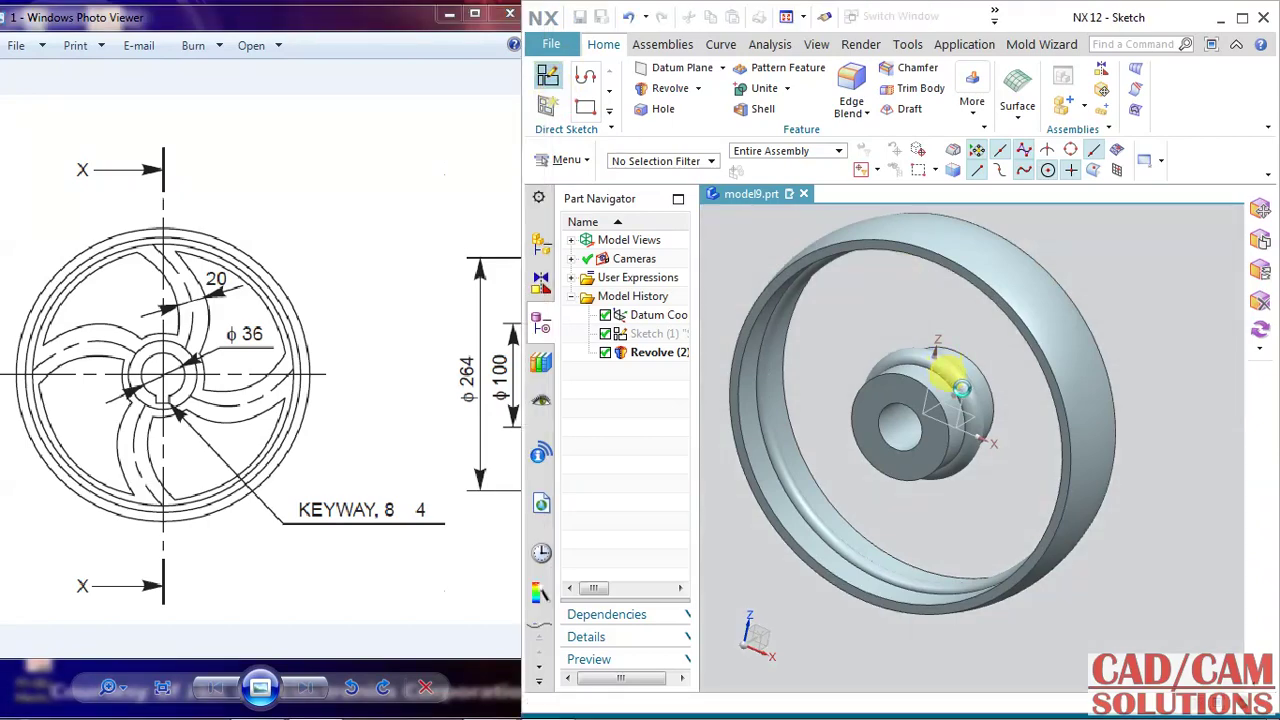
left_click(975, 392)
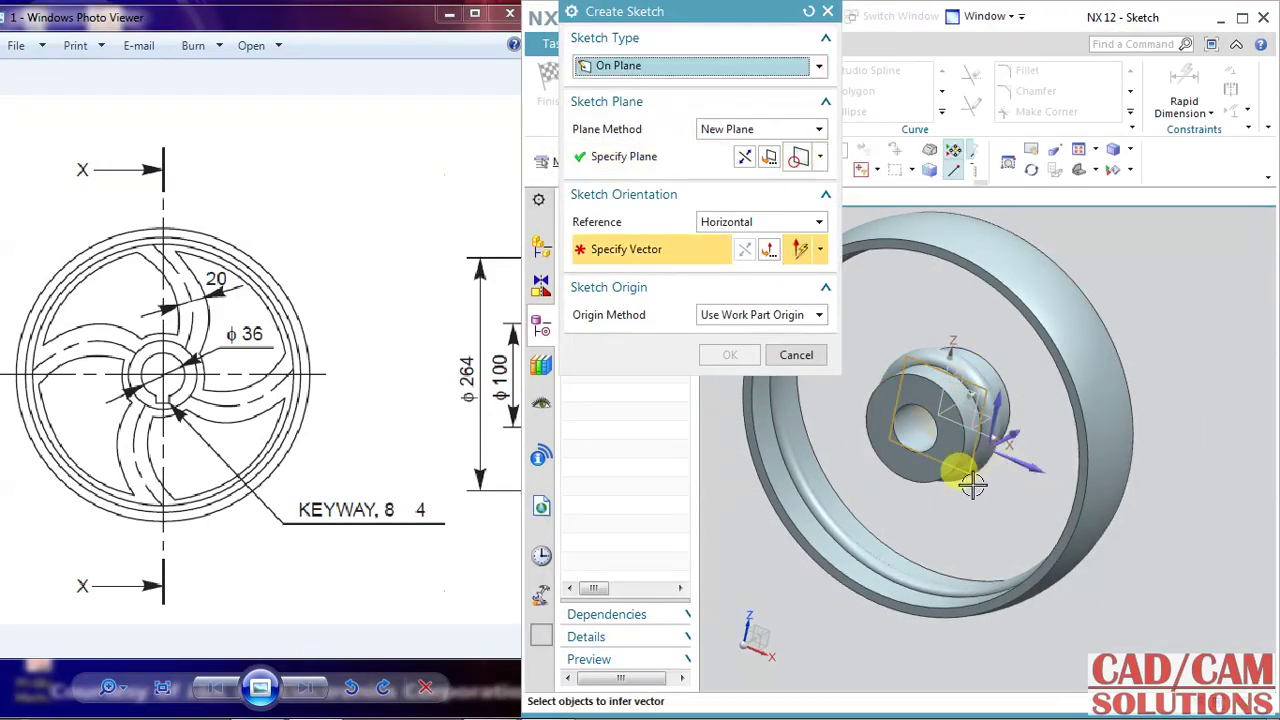
left_click(1036, 463)
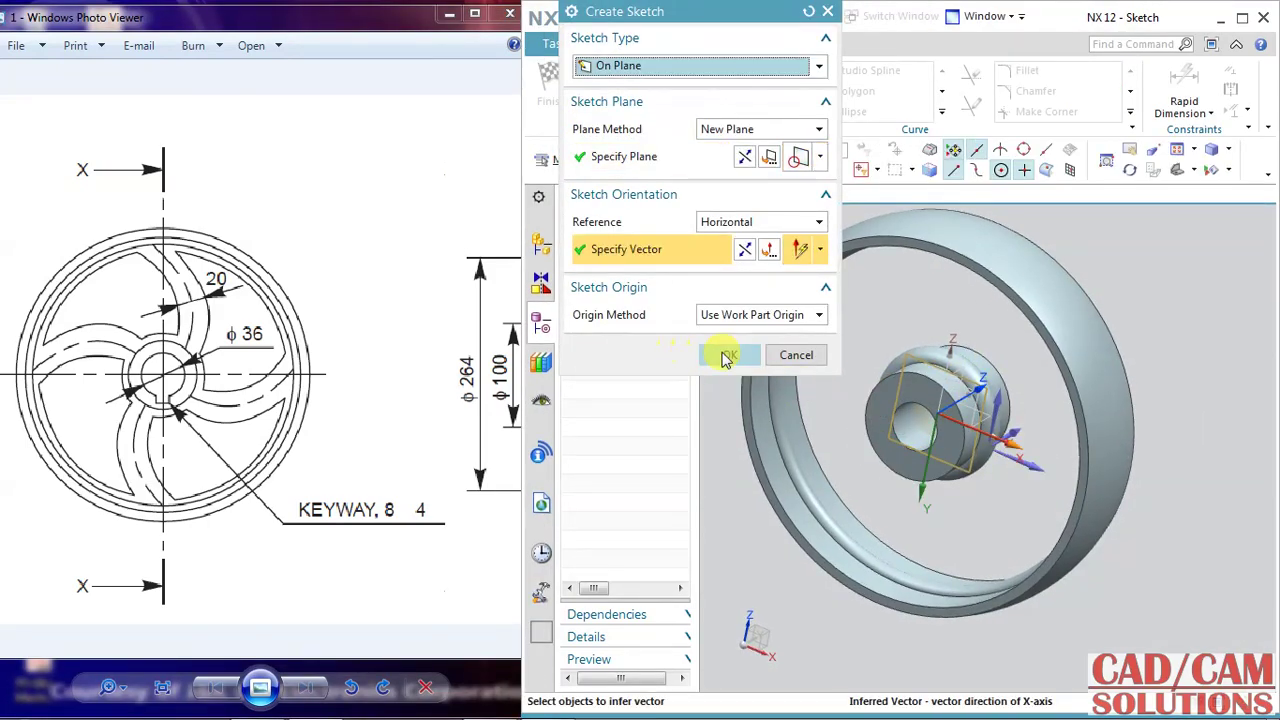
left_click(728, 355)
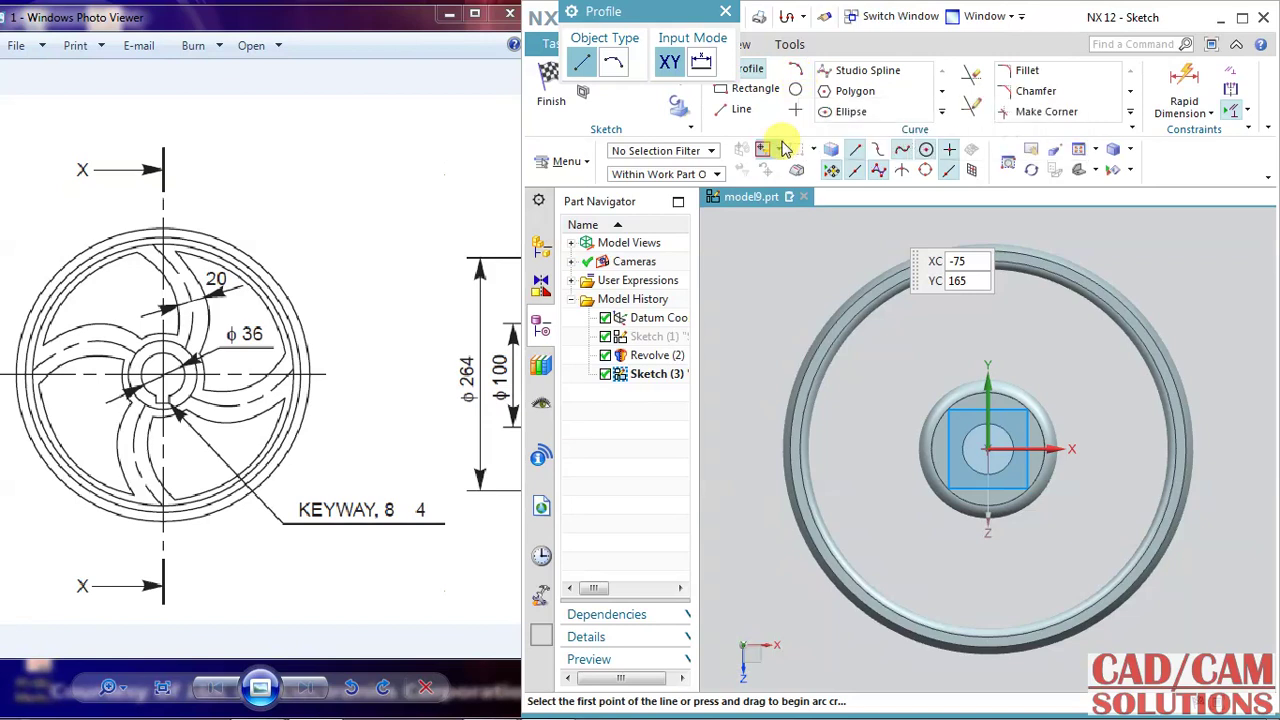
Place a four-point Studio Spline running from the rim edge down to near the hub.
left_click(878, 110)
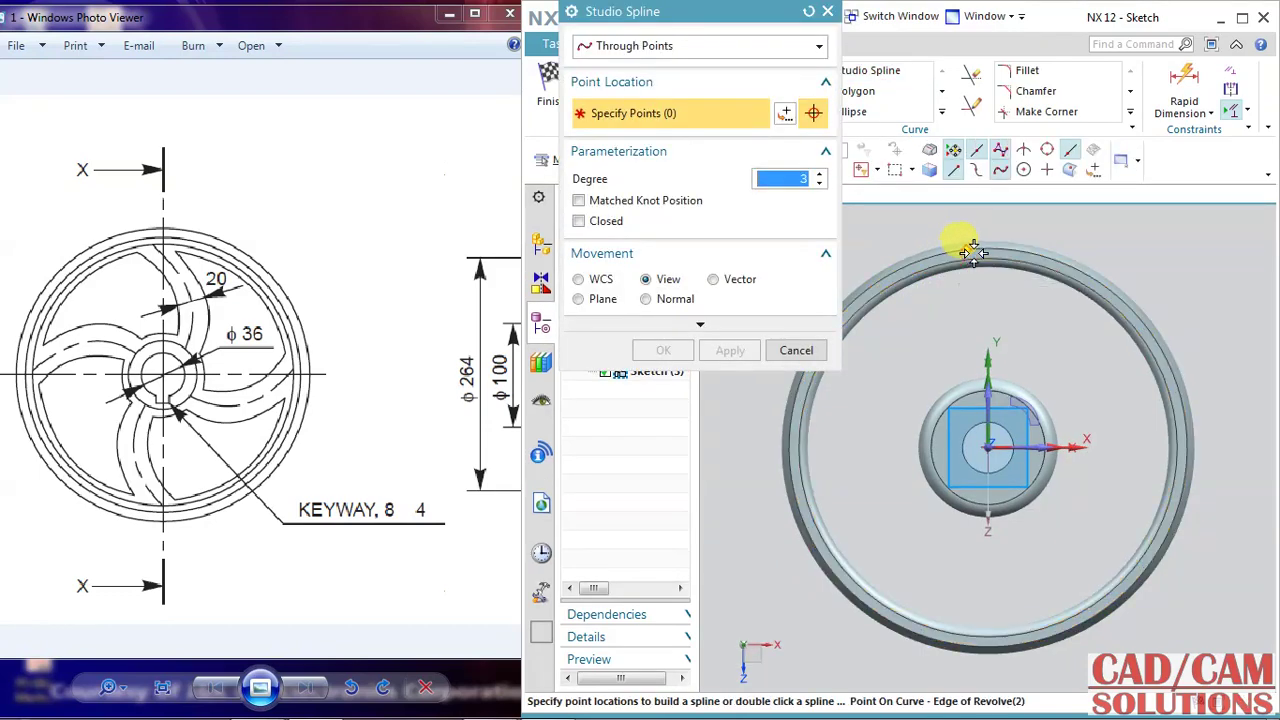
scroll(980, 252, "up", 2)
scroll(982, 250, "up", 1)
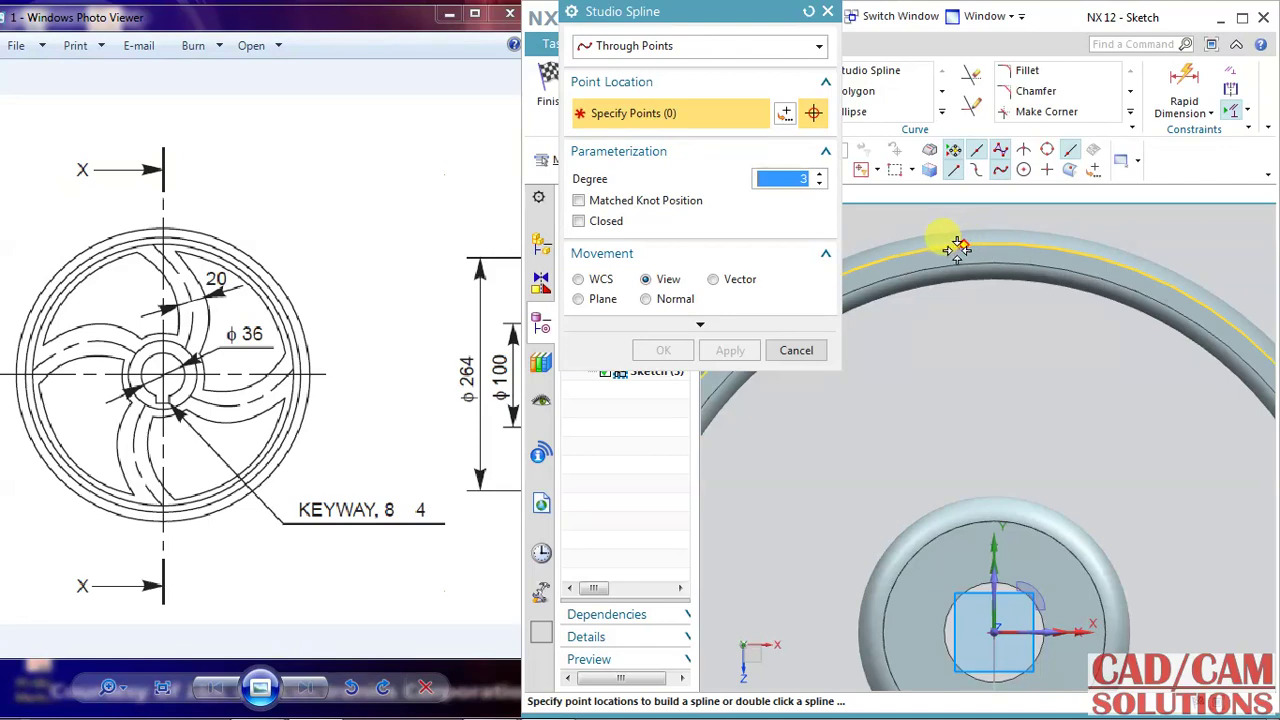
scroll(922, 258, "up", 2)
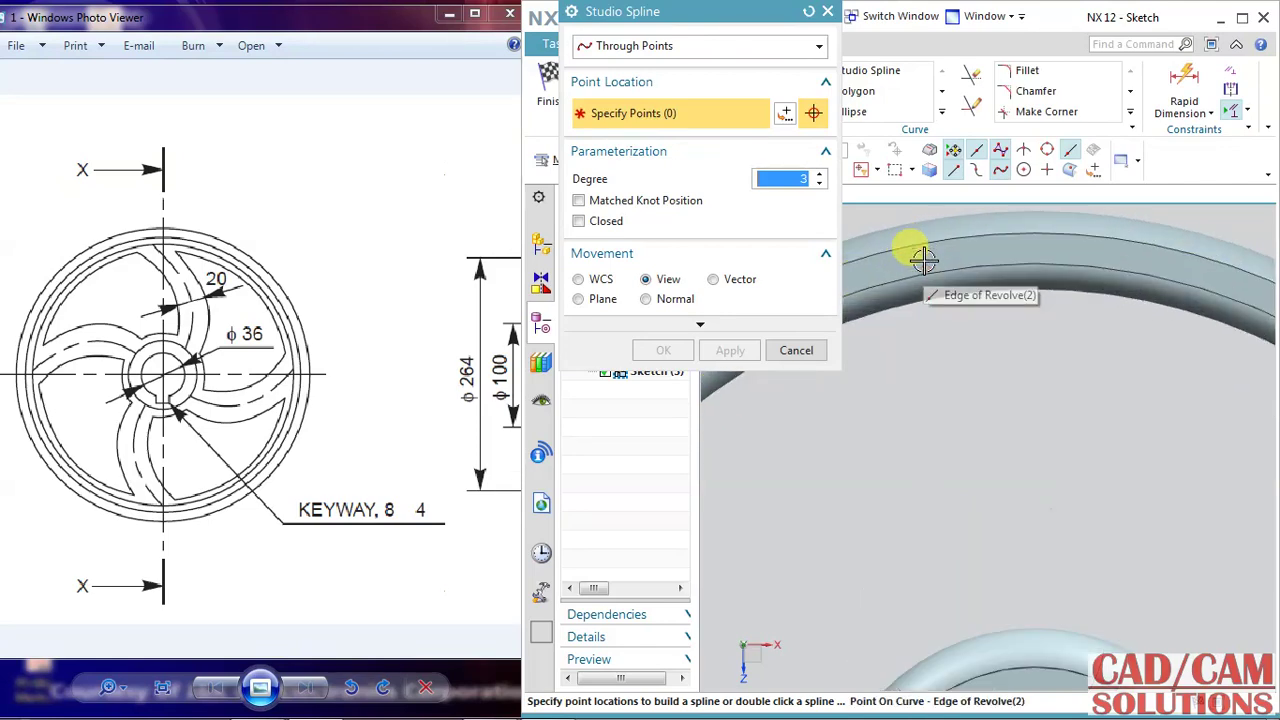
left_click(922, 258)
scroll(943, 271, "down", 1)
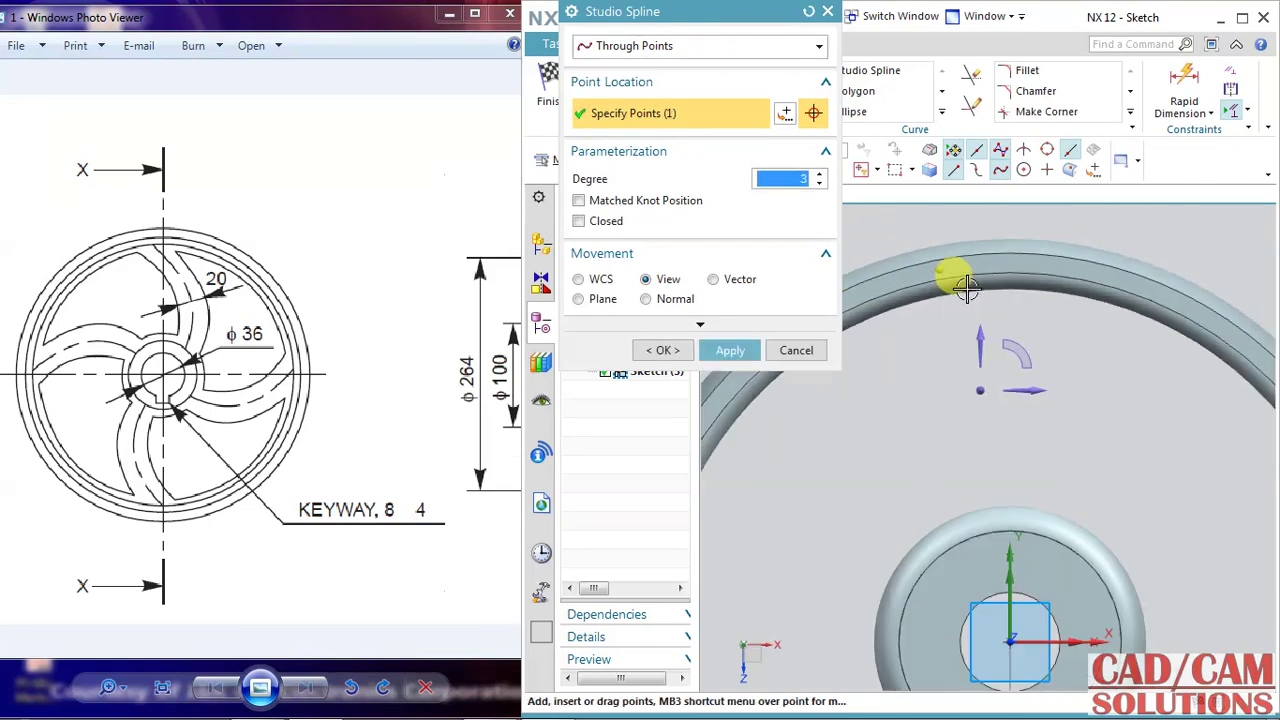
scroll(957, 277, "down", 2)
scroll(1050, 365, "up", 1)
scroll(1013, 341, "up", 1)
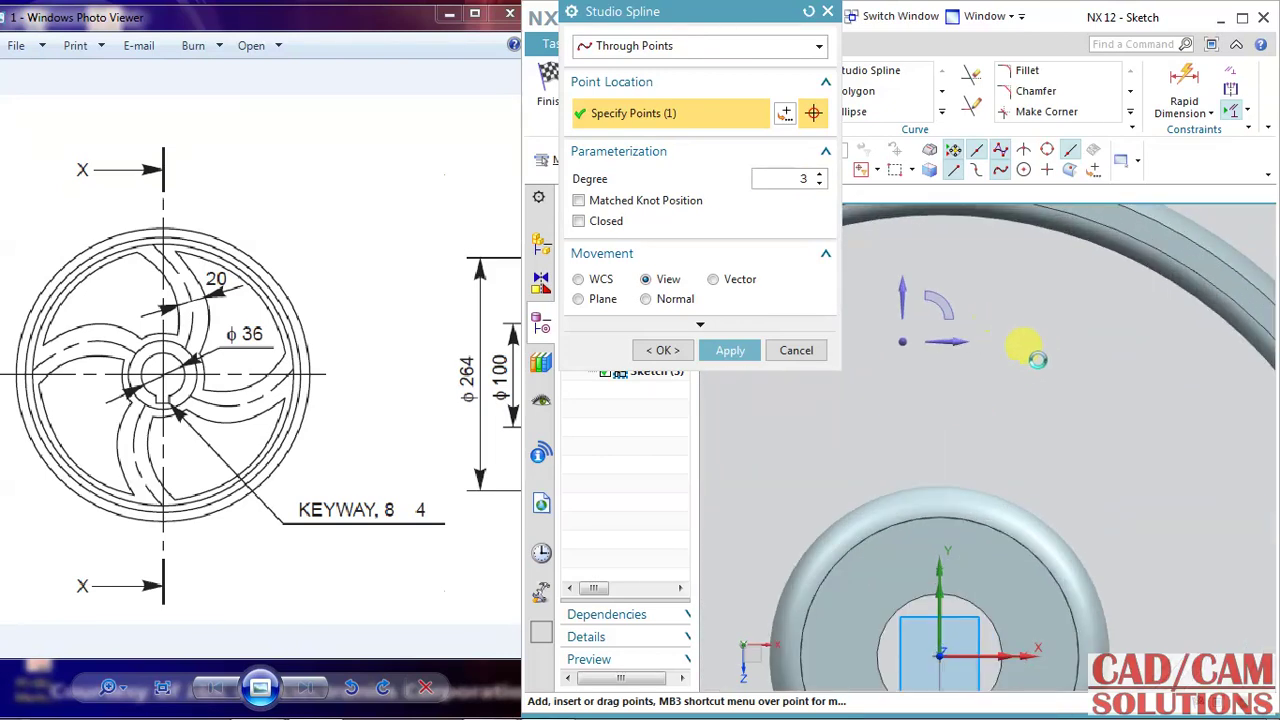
left_click(1005, 326)
left_click(1086, 437)
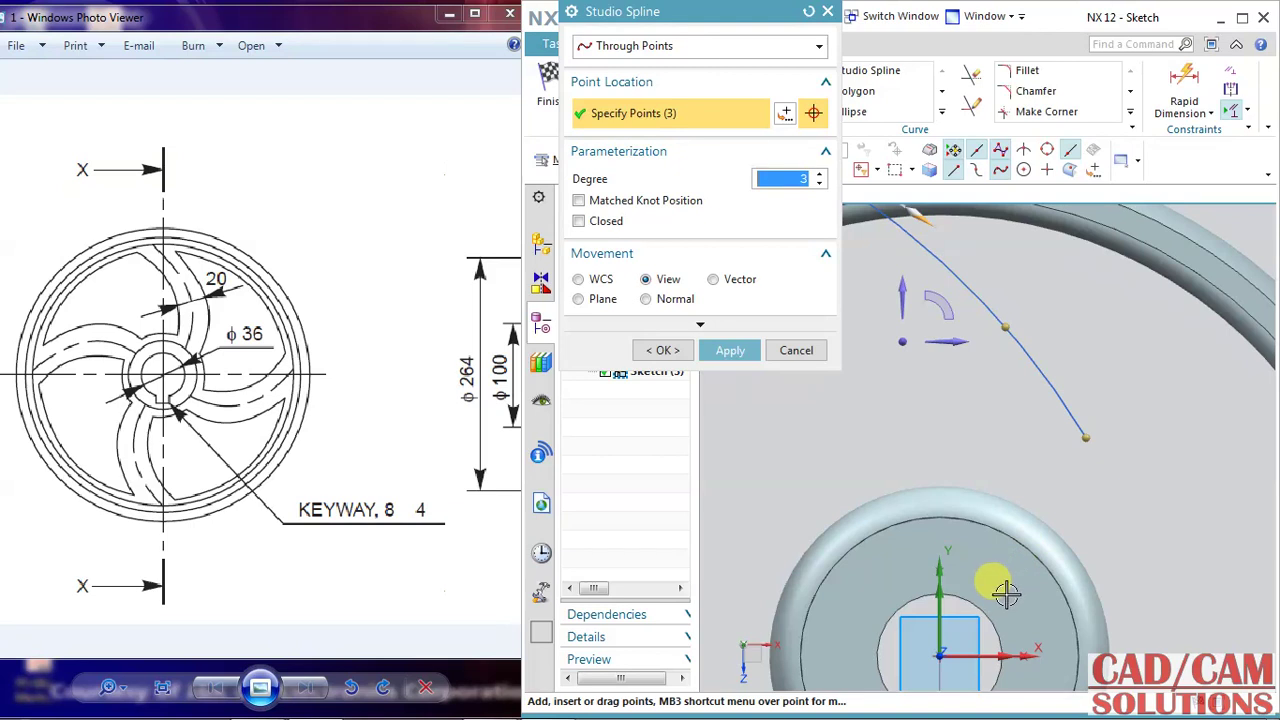
left_click(1005, 593)
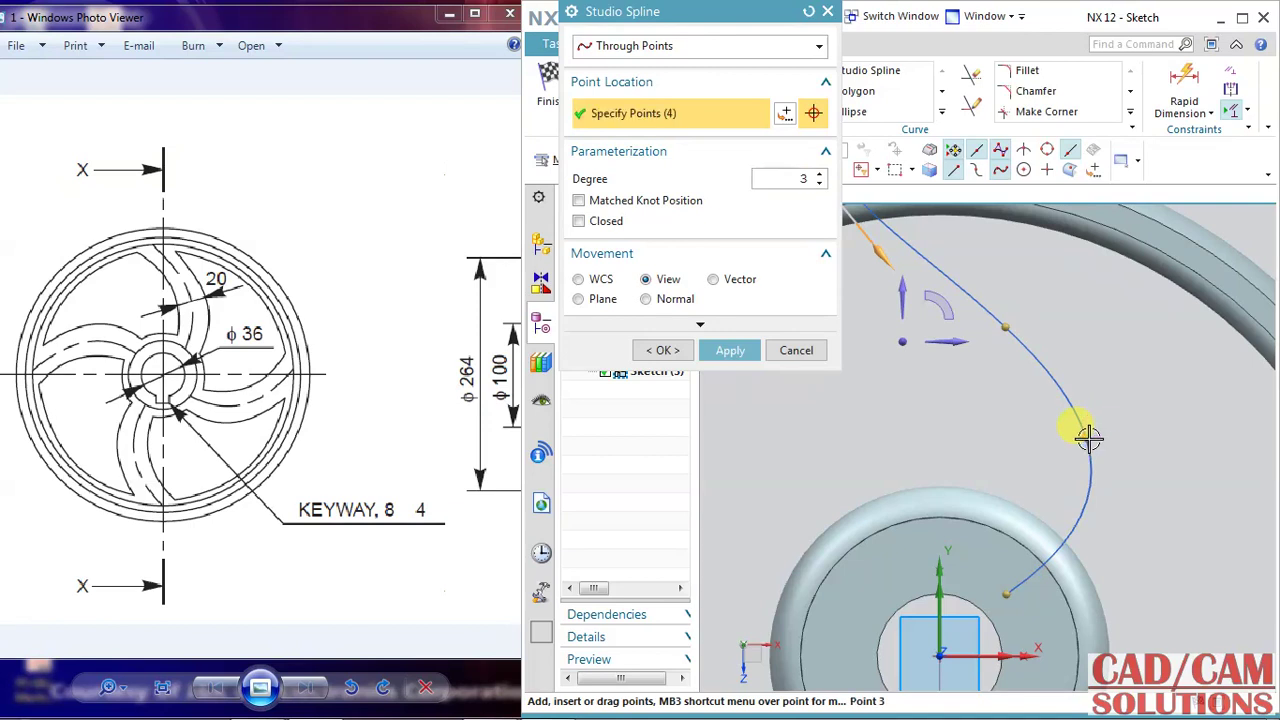
Drag the spline's points to smooth its bend, then accept the curve.
left_click_drag(1088, 437, 1056, 410)
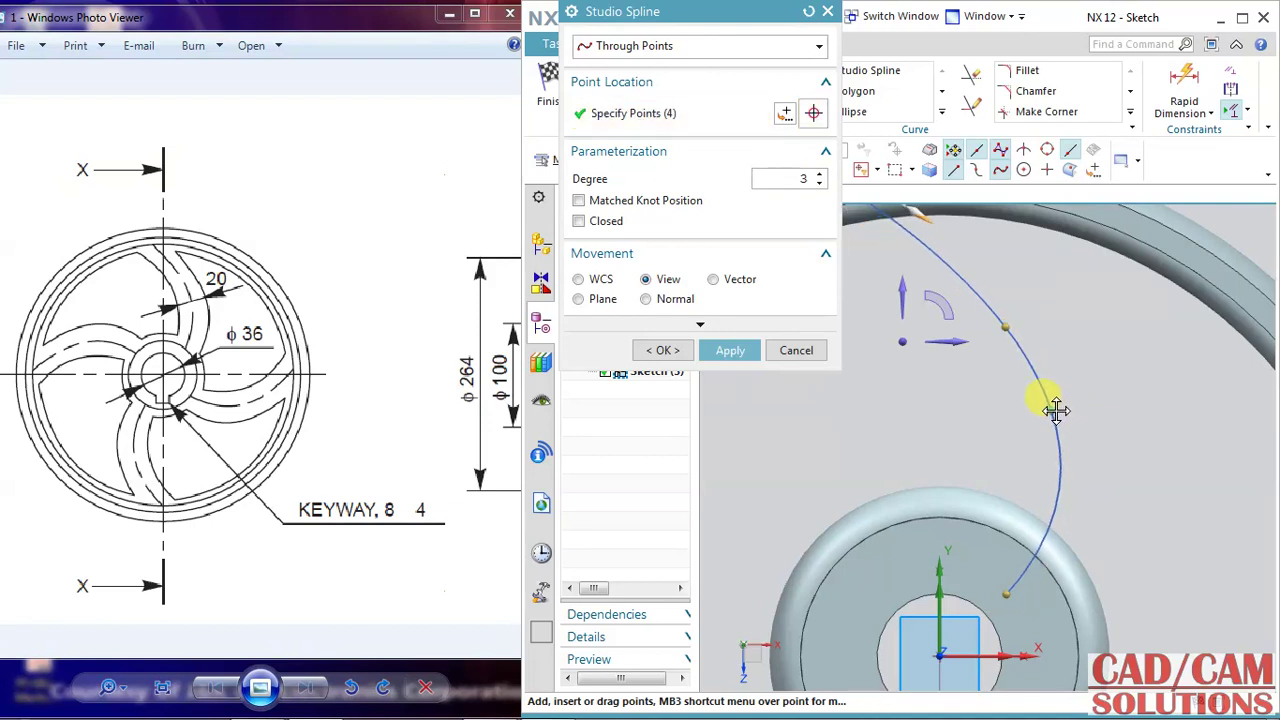
scroll(1080, 390, "down", 2)
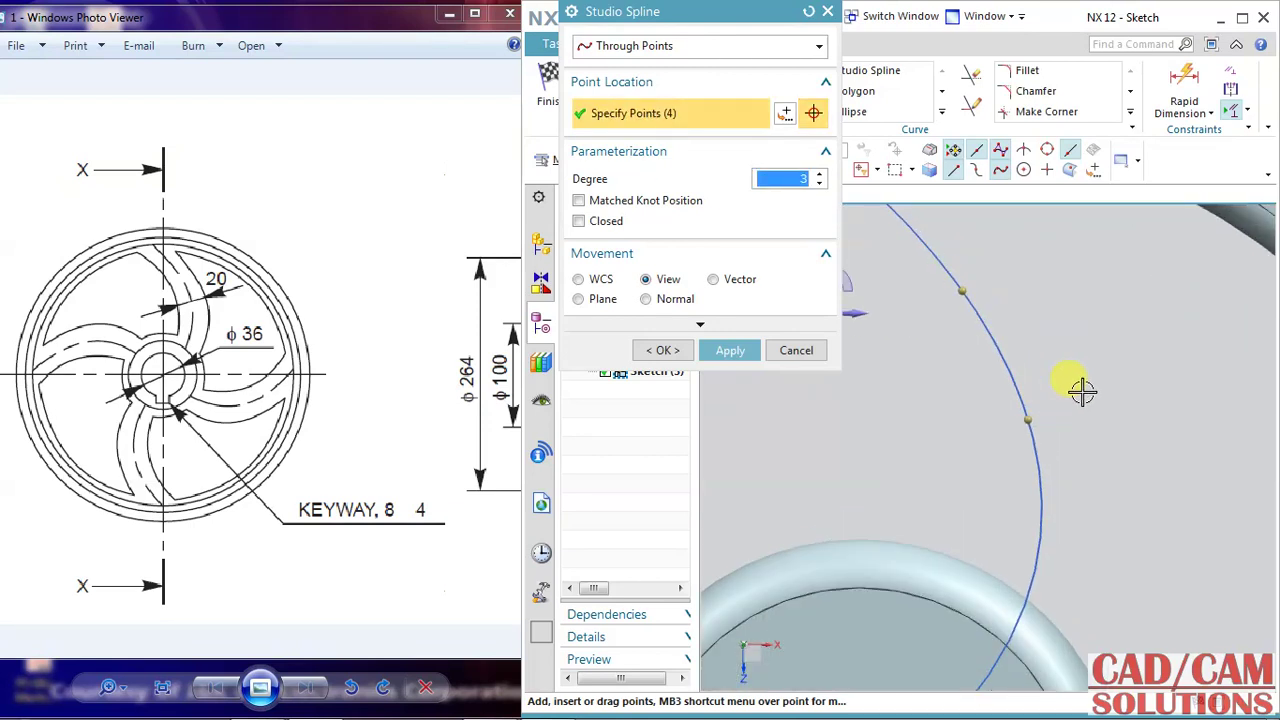
left_click_drag(1028, 338, 1002, 293)
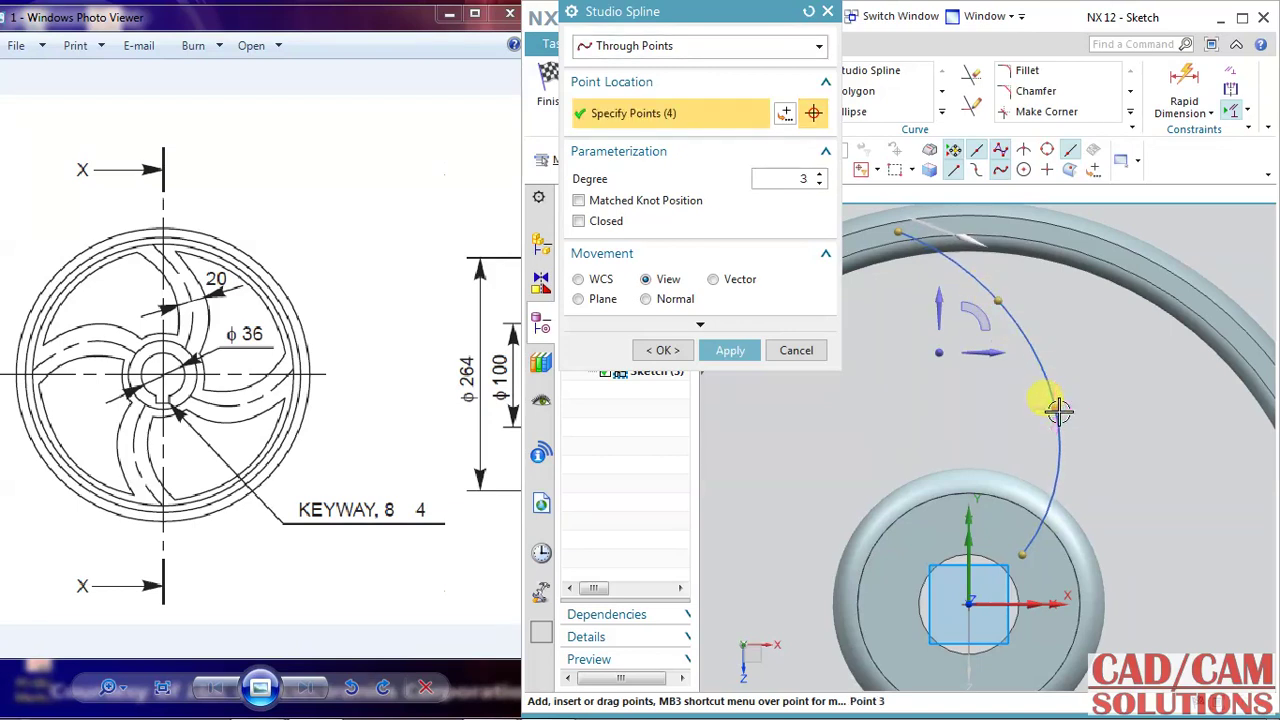
left_click_drag(1058, 410, 1064, 418)
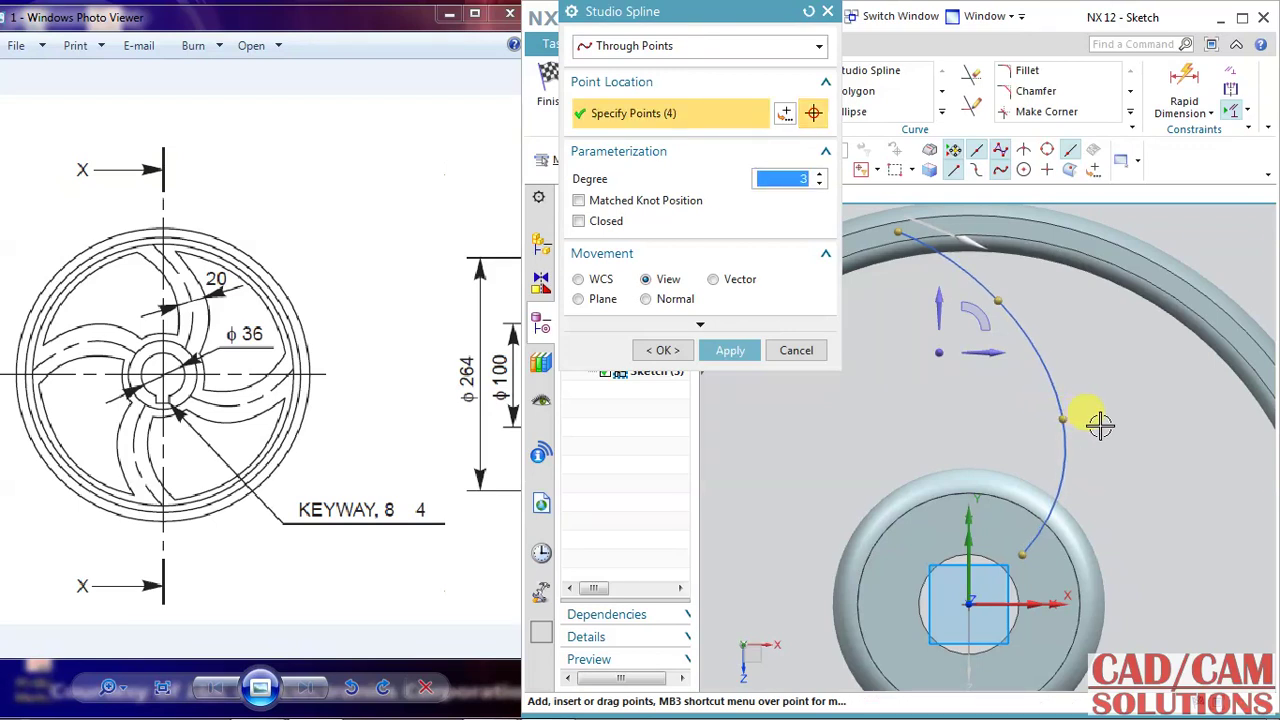
left_click(660, 355)
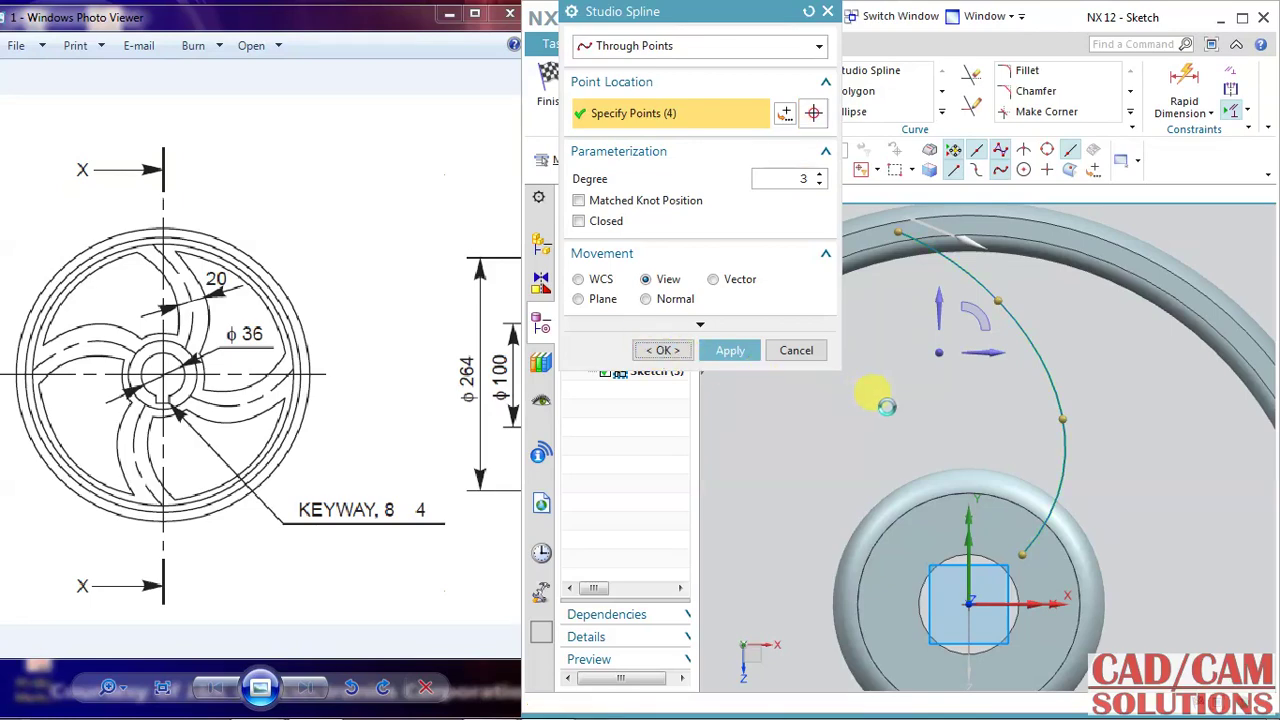
scroll(914, 406, "down", 2)
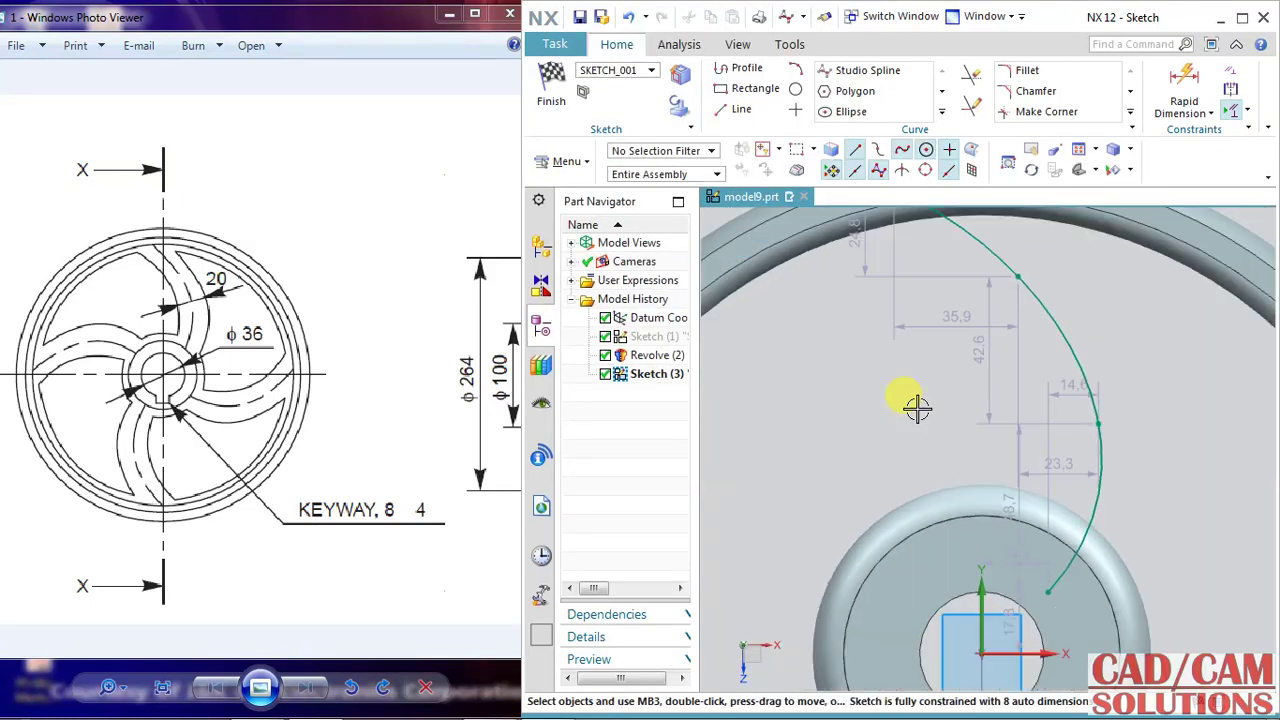
scroll(914, 406, "down", 2)
Finish Sketch (3), pan the reference drawing to its X-X section, and orbit the wheel slightly.
left_click(549, 88)
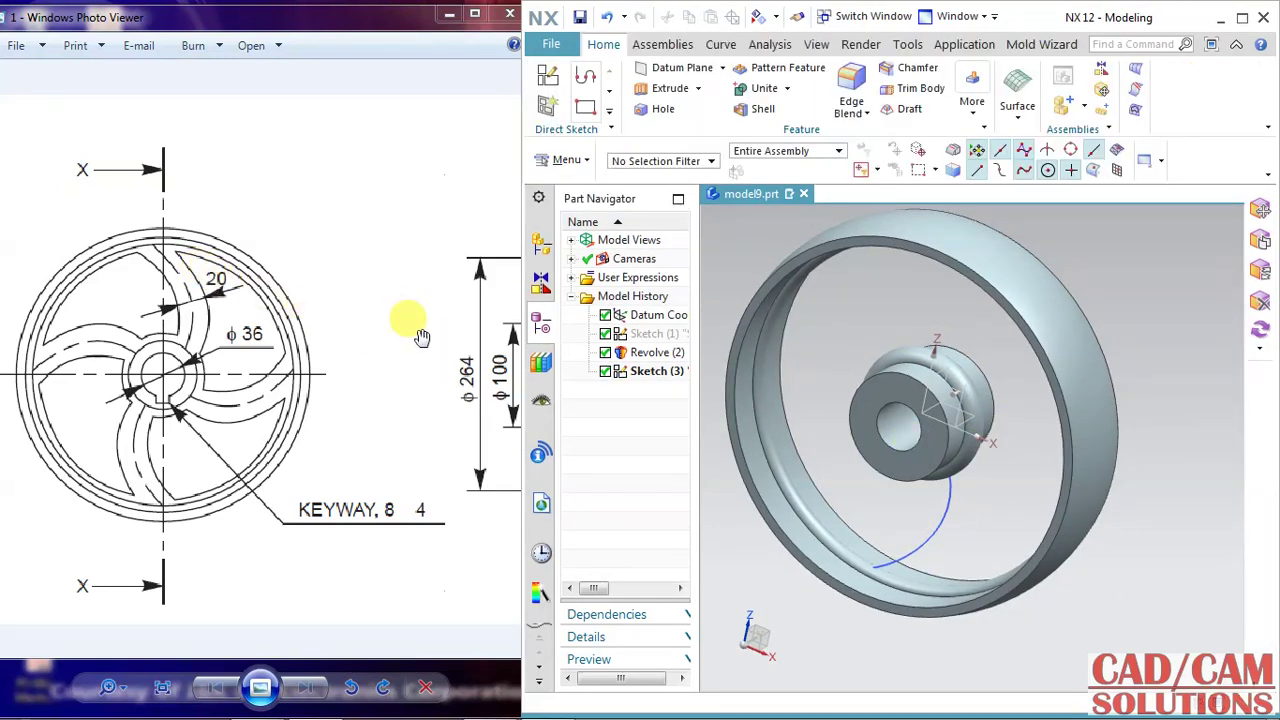
mouse_move(421, 337)
left_mouse_down()
mouse_move(266, 340)
mouse_move(394, 336)
left_mouse_up()
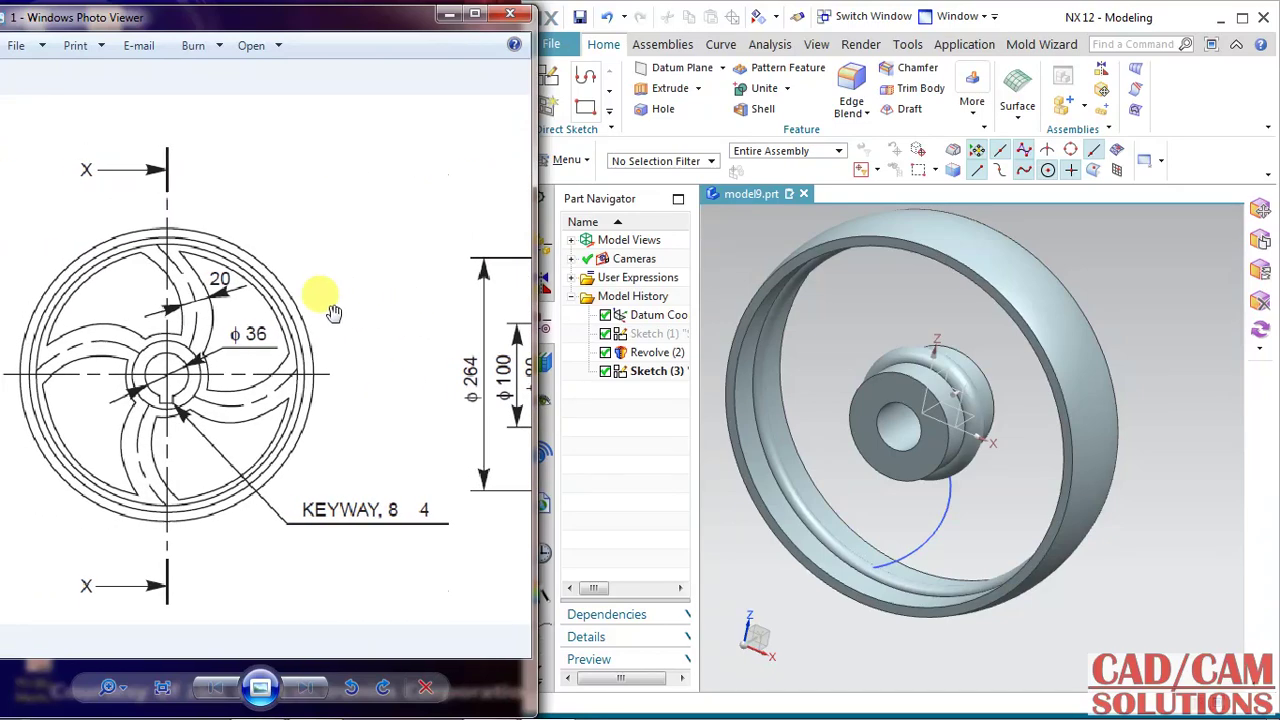
mouse_move(386, 300)
left_mouse_down()
mouse_move(329, 300)
mouse_move(380, 322)
mouse_move(289, 343)
mouse_move(270, 362)
mouse_move(314, 345)
mouse_move(313, 364)
mouse_move(340, 364)
left_mouse_up()
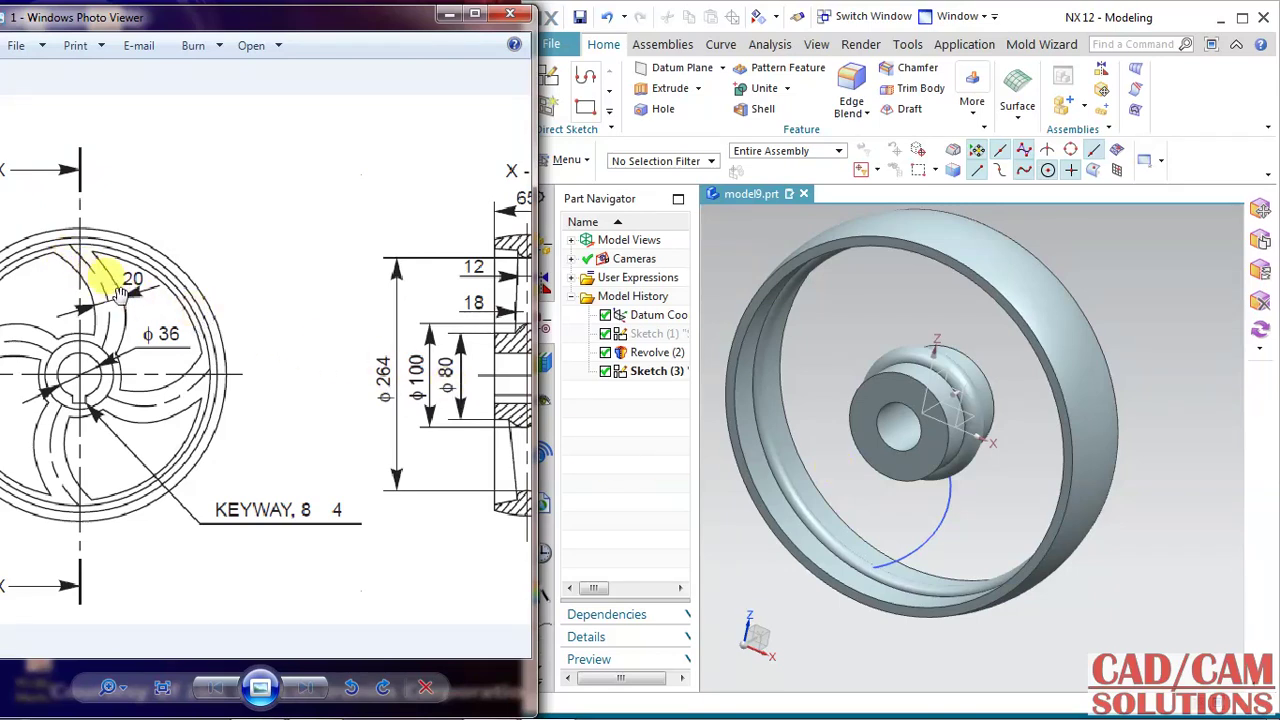
left_click_drag(436, 304, 385, 282)
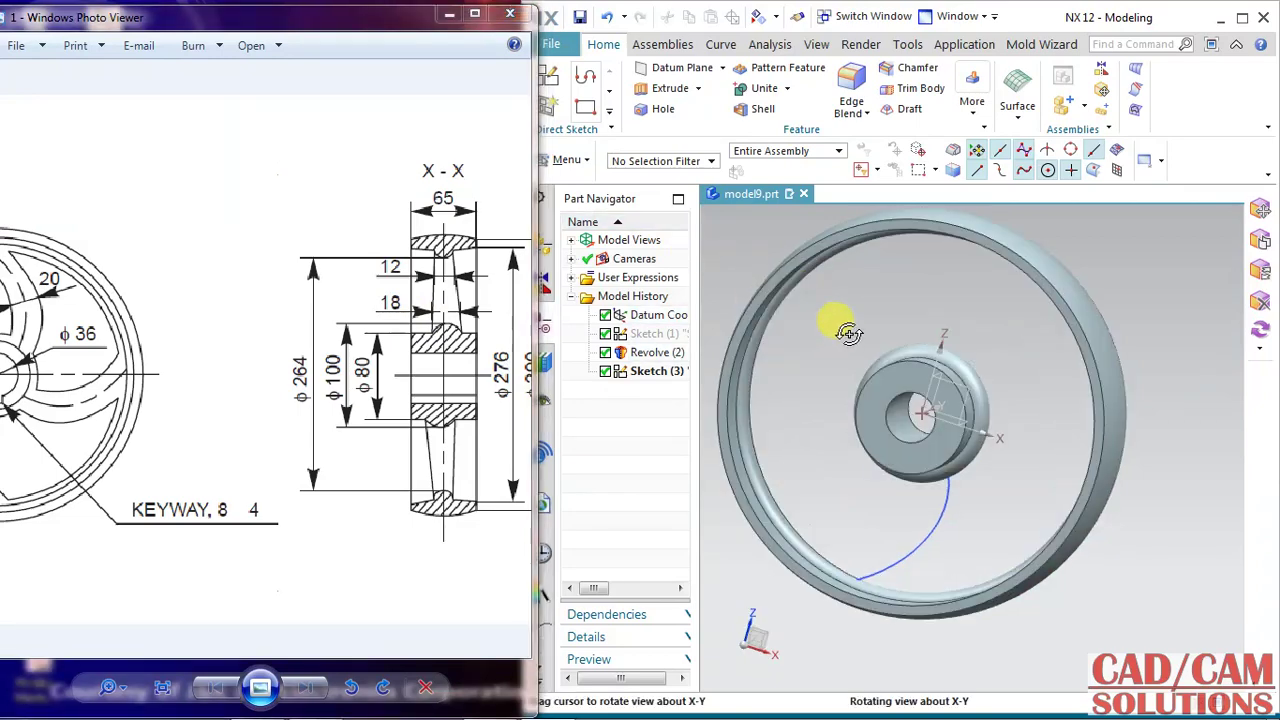
middle_click_drag(827, 338, 762, 256)
Create a datum plane on the spline at arc length 0, its start point.
left_click(722, 67)
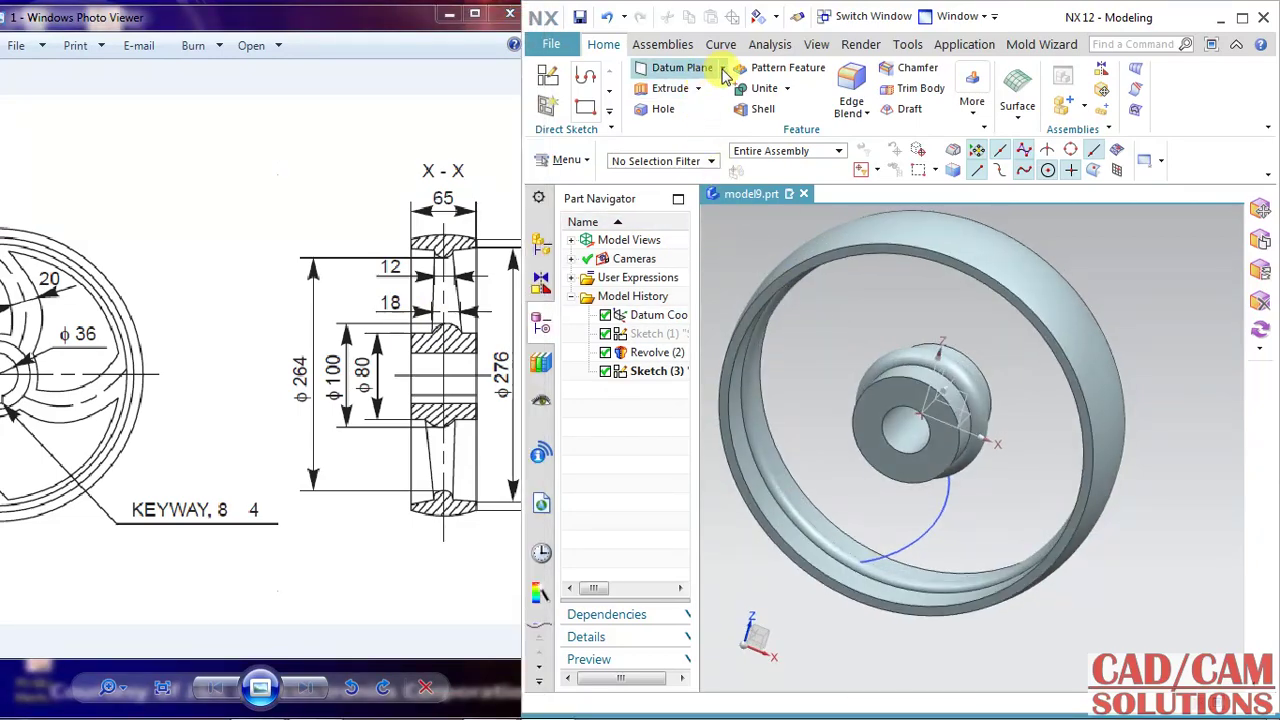
left_click(722, 97)
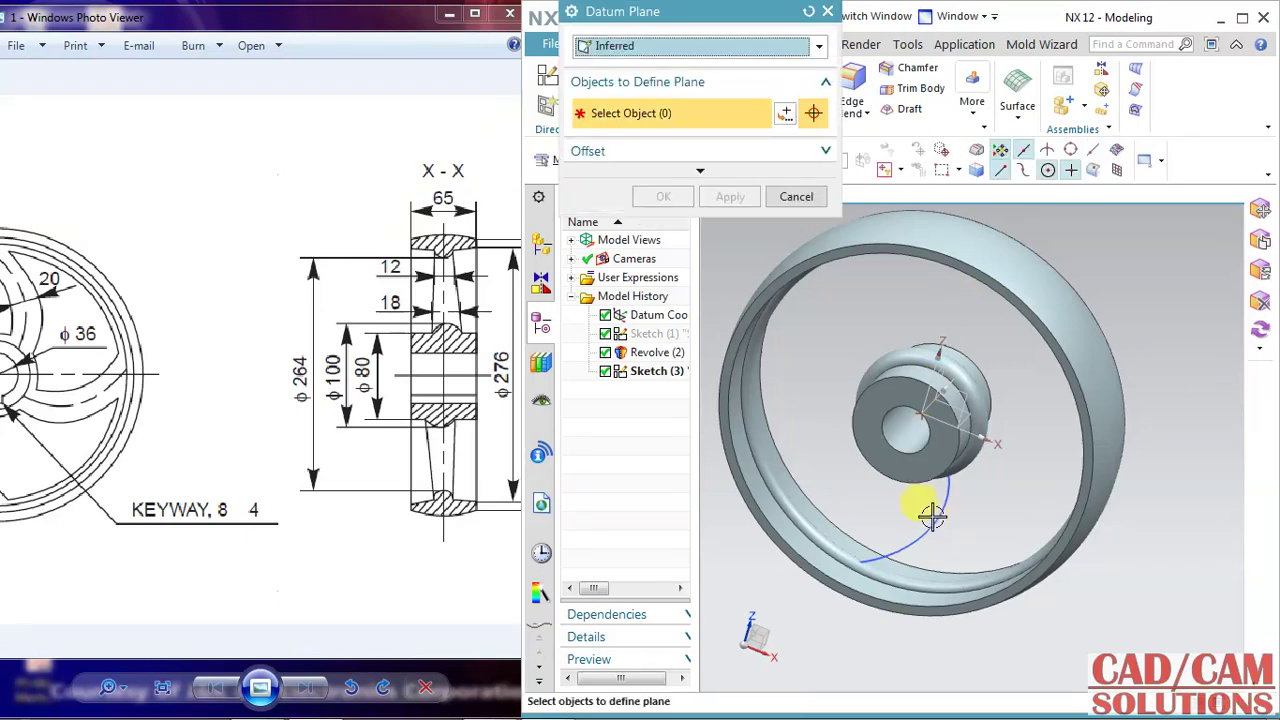
left_click(898, 553)
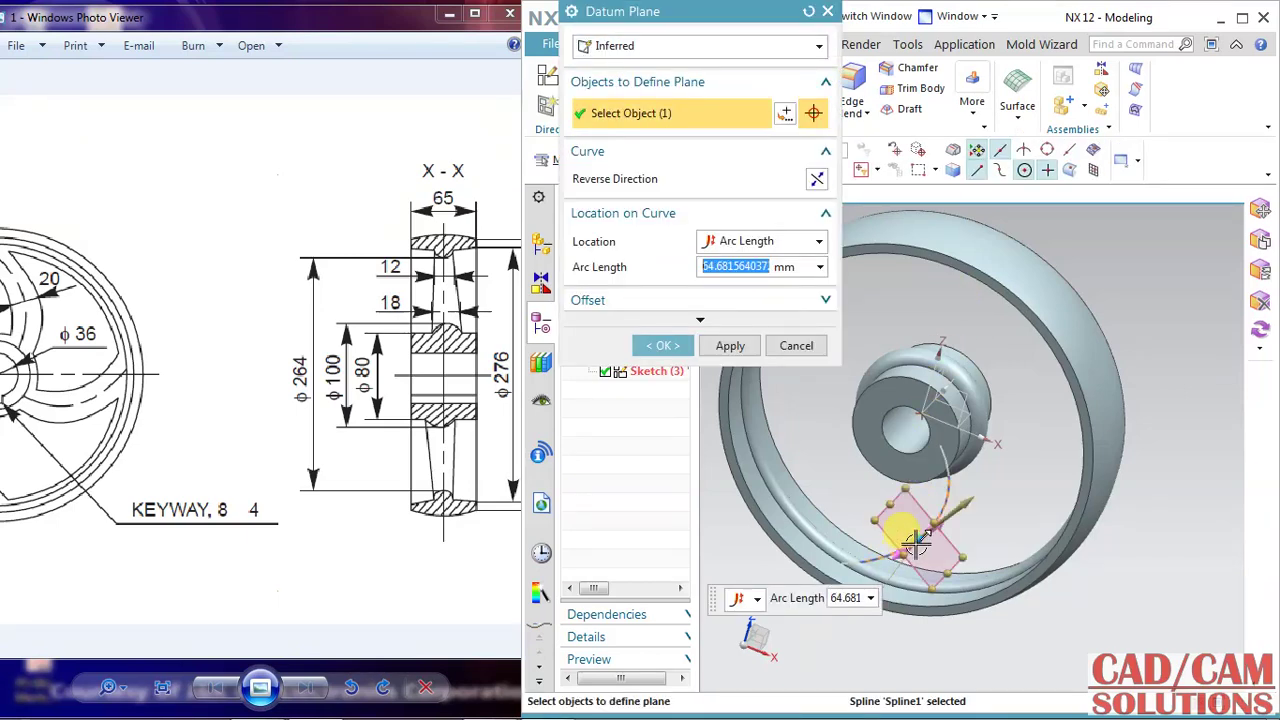
left_click_drag(915, 540, 778, 566)
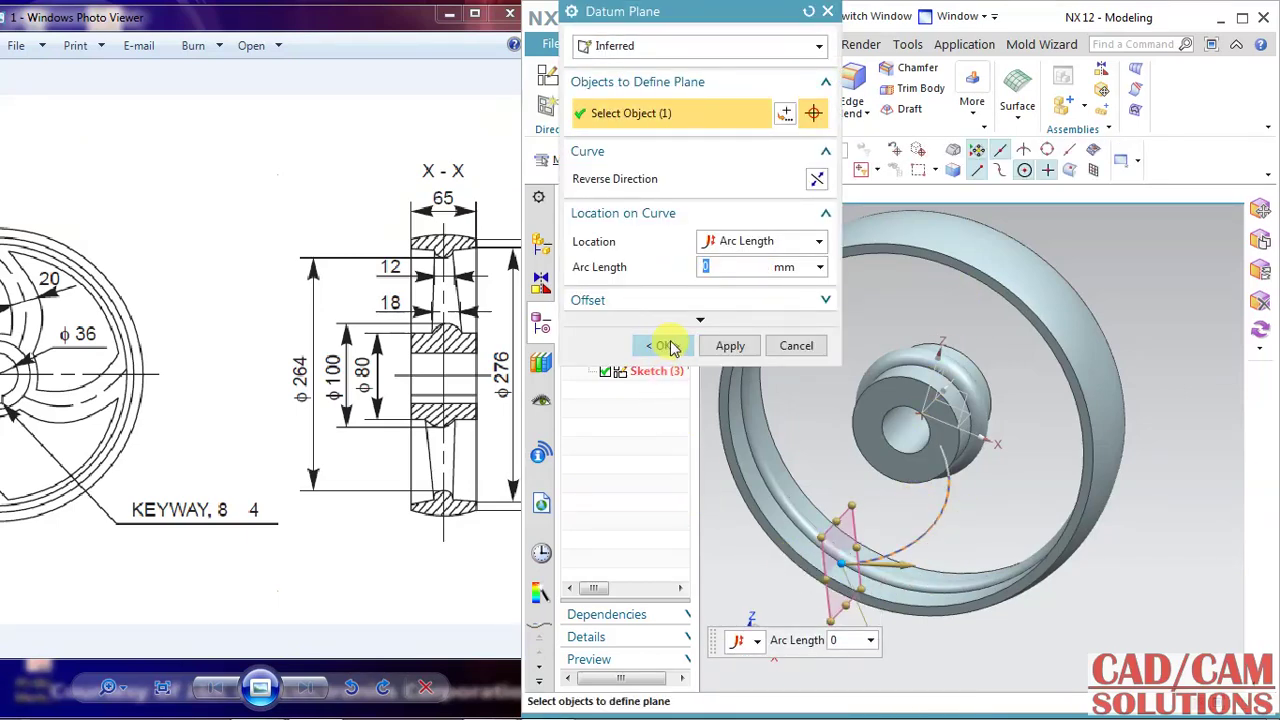
left_click(668, 346)
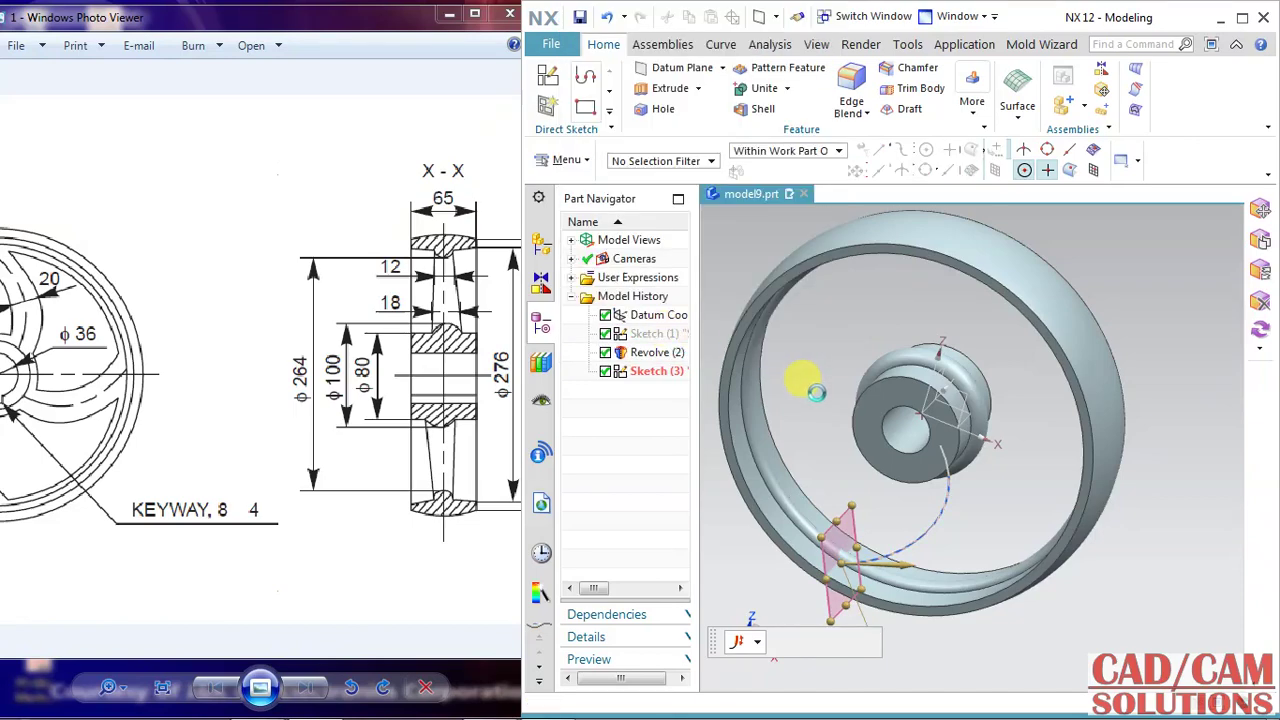
Start Sketch (5) on the new datum plane with a horizontal reference set.
left_click(548, 75)
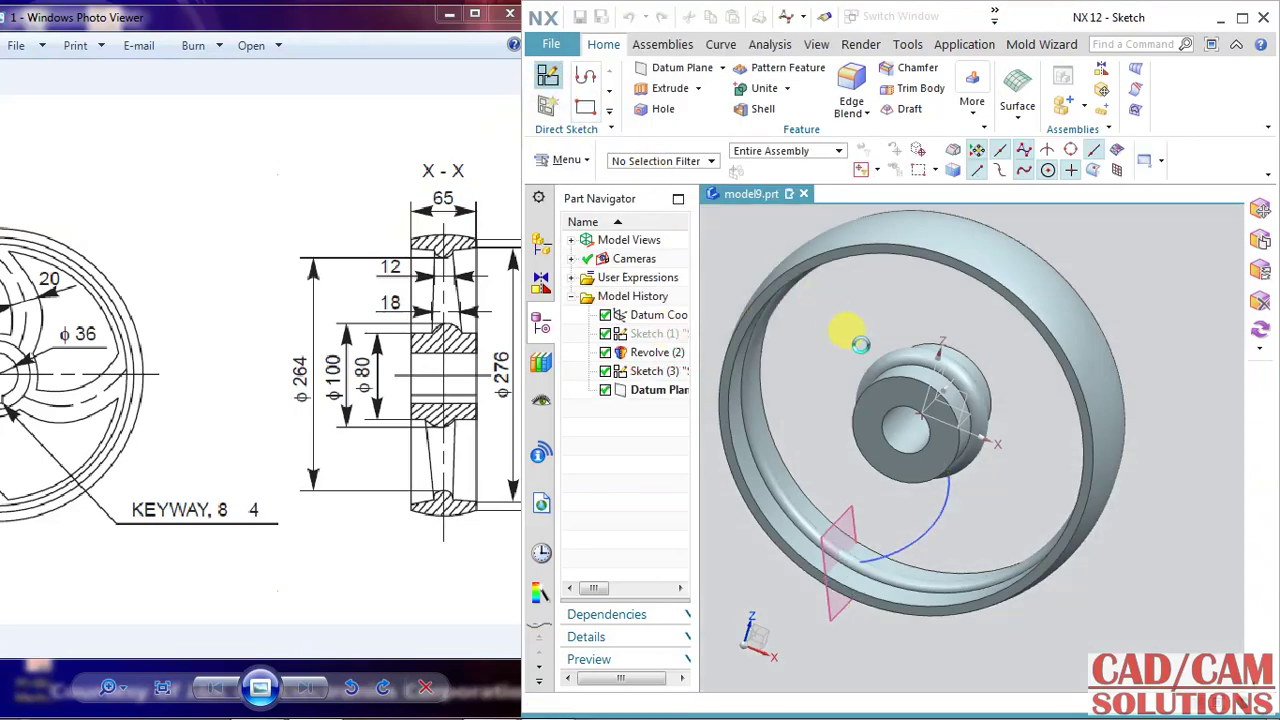
left_click(870, 512)
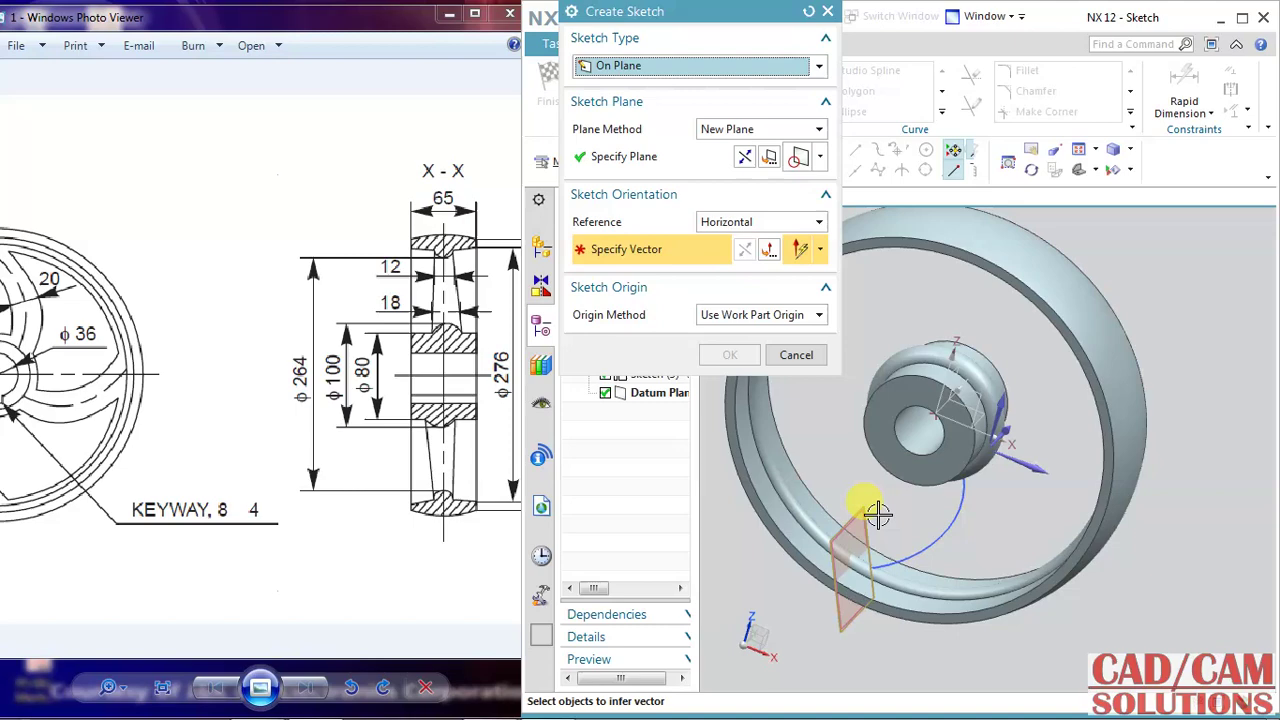
left_click(1012, 422)
left_click(728, 355)
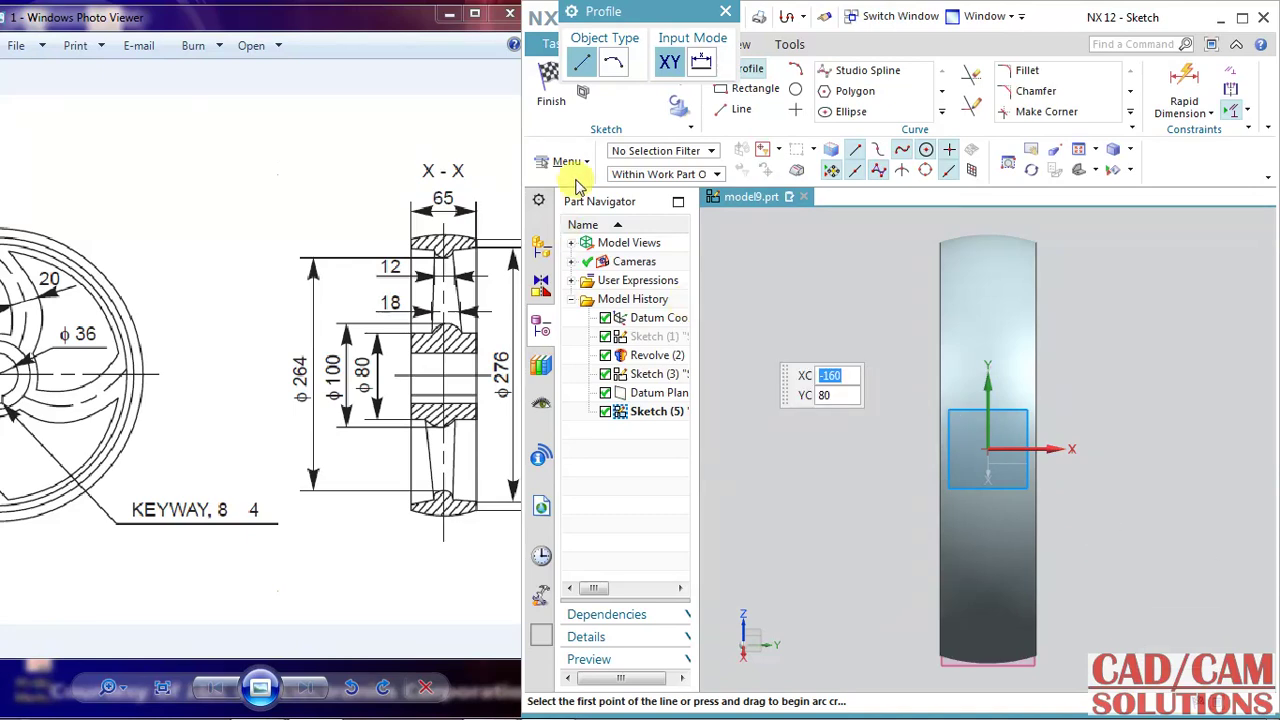
Add a new section view cutting the model along the X plane.
left_click(583, 166)
mouse_move(573, 231)
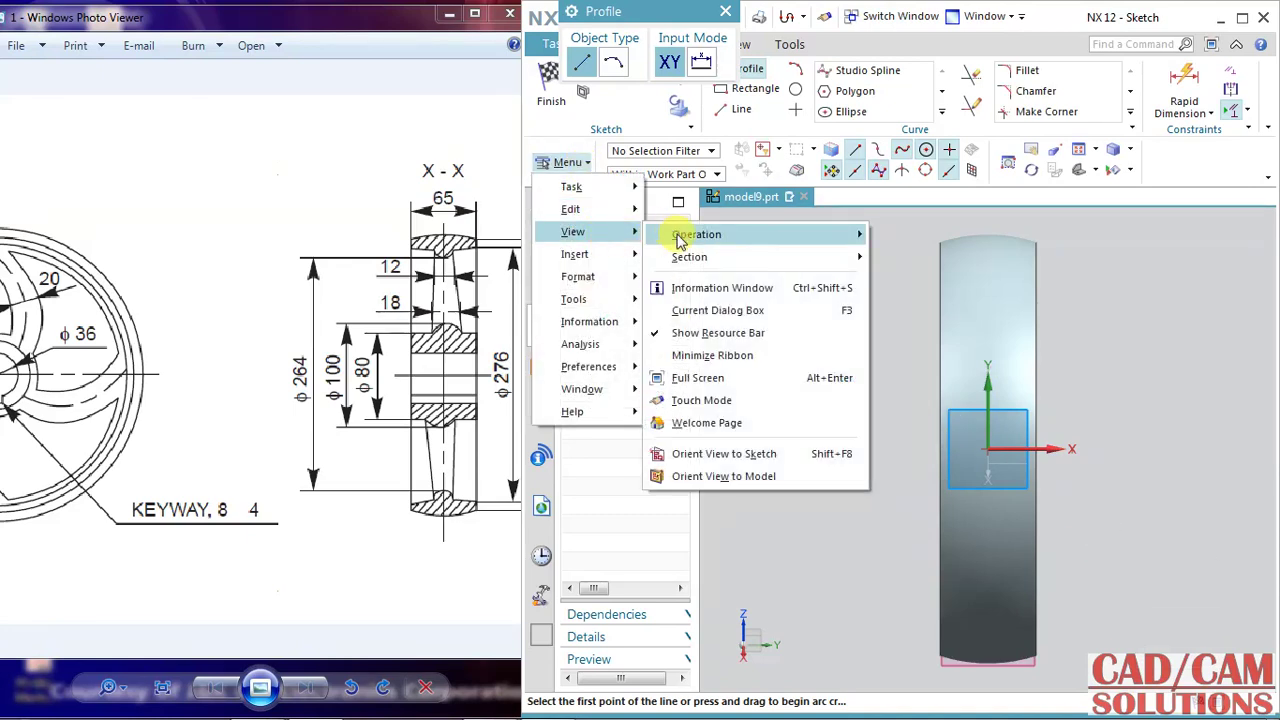
mouse_move(690, 257)
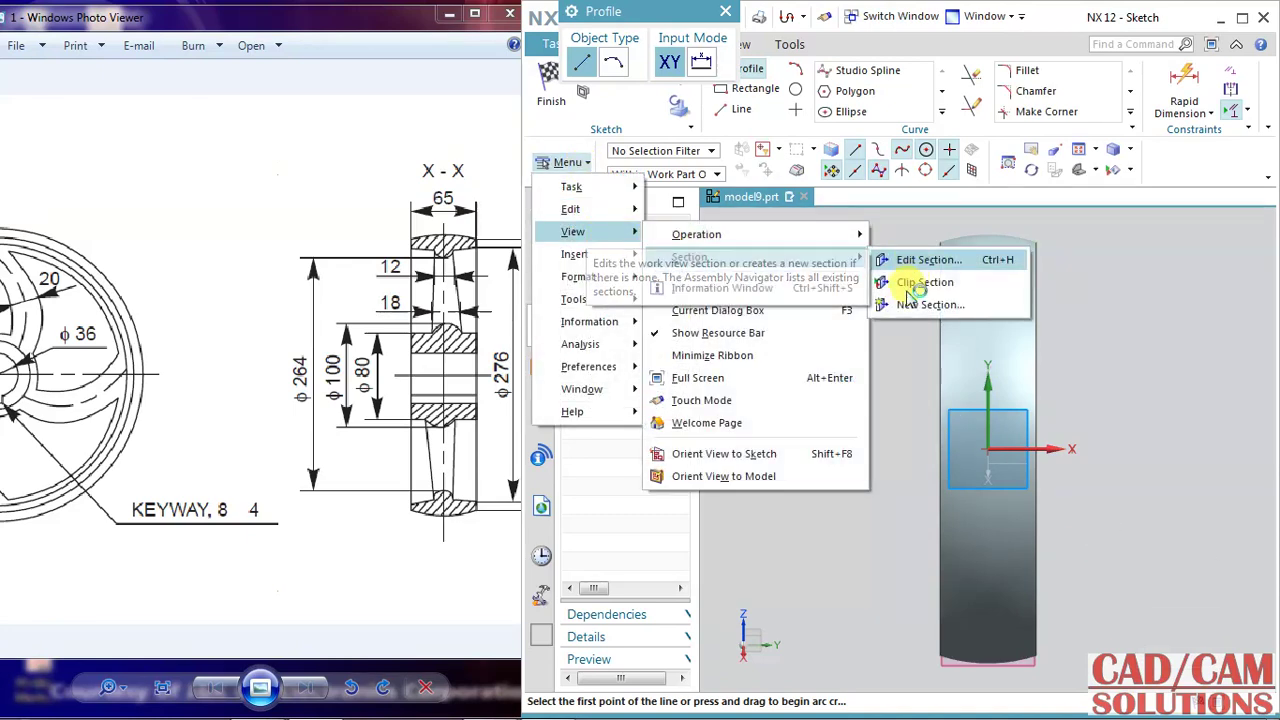
left_click(905, 314)
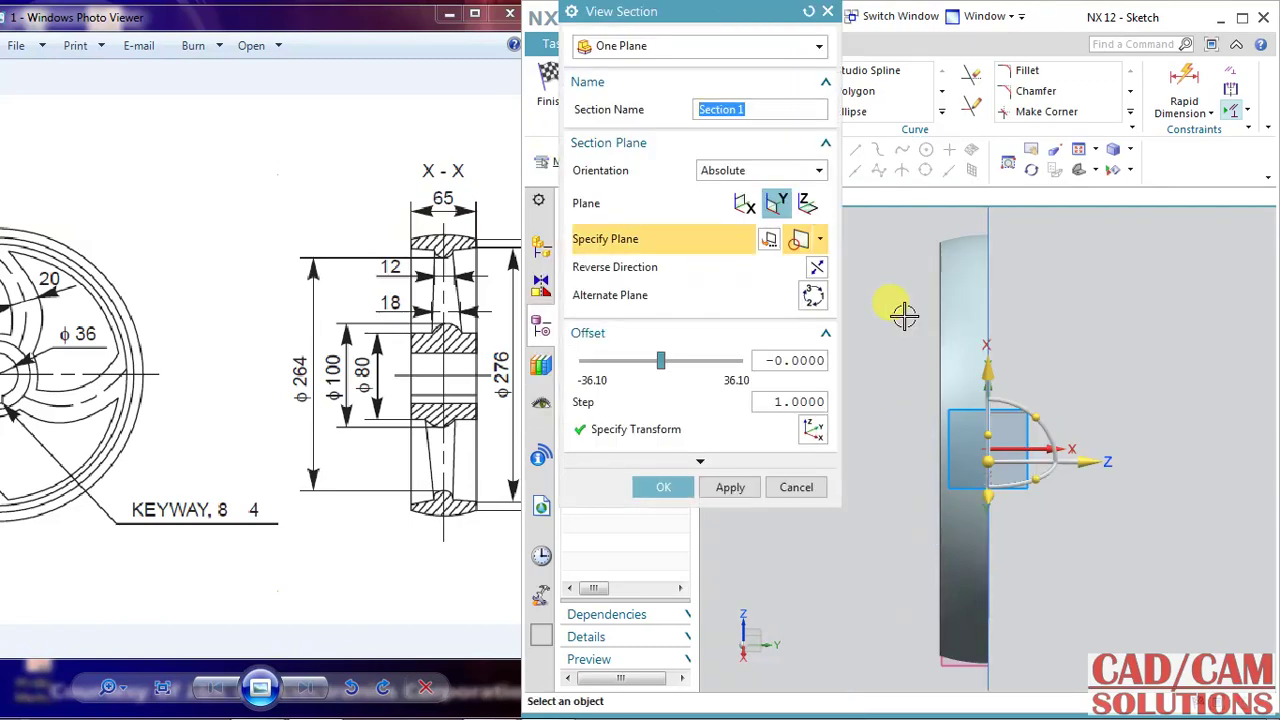
left_click(745, 203)
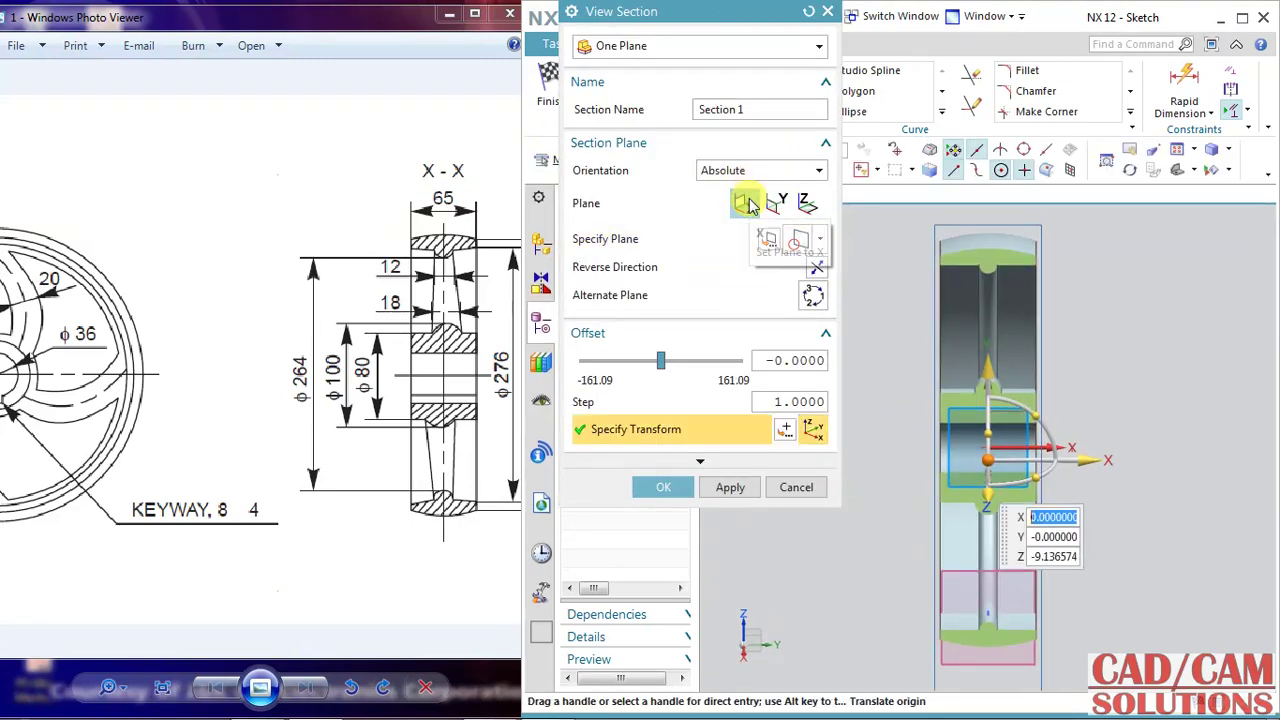
left_click(658, 490)
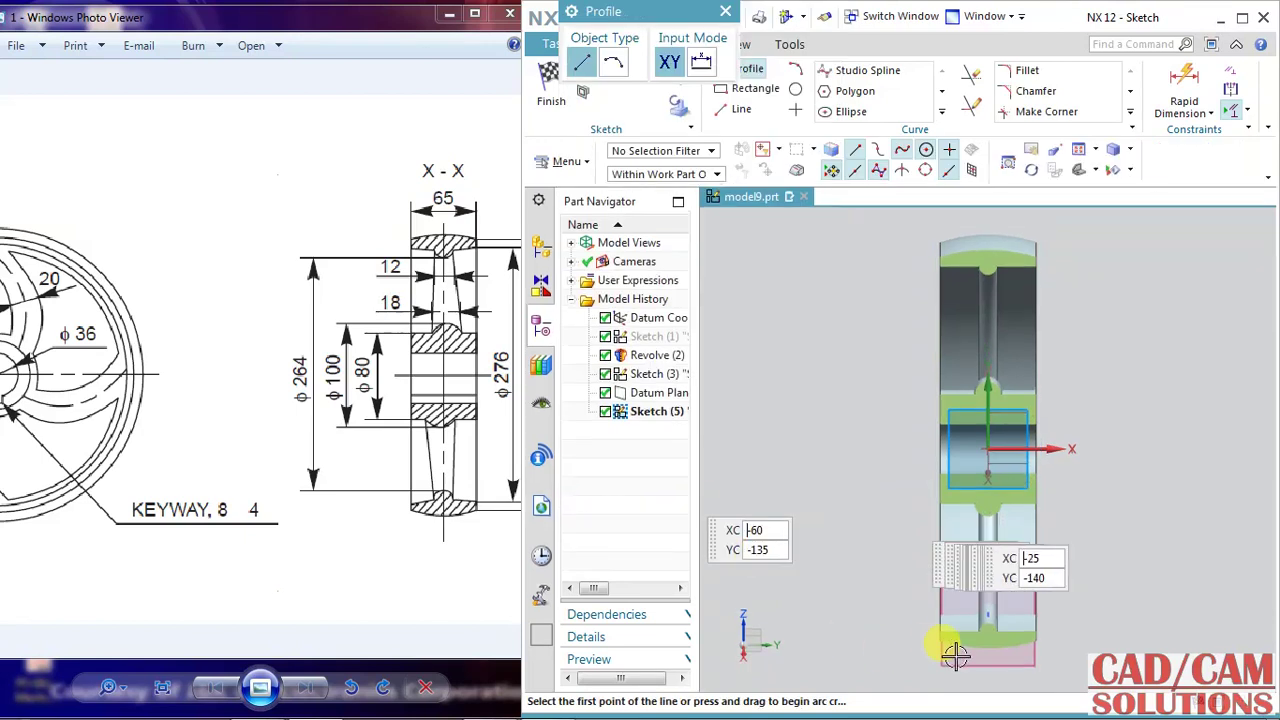
scroll(980, 594, "up", 1)
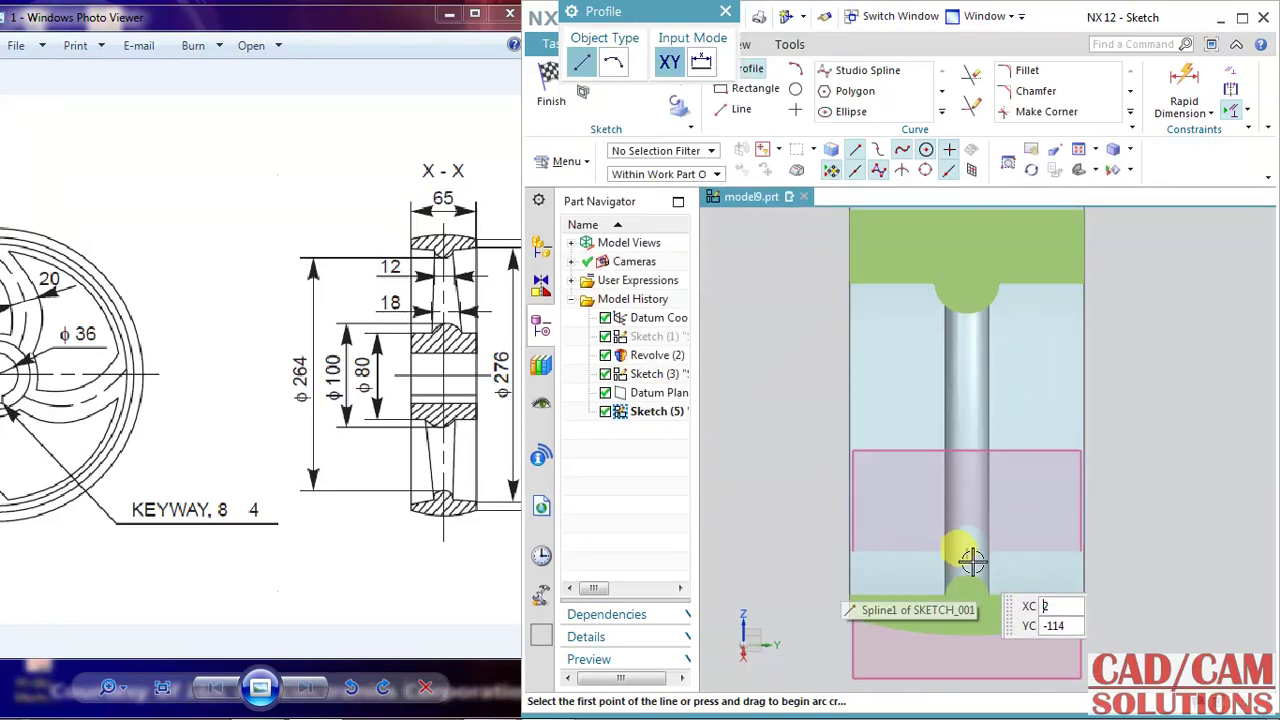
Place an ellipse at the spline start with major radius 6, minor radius 10, angle 0.
left_click(845, 111)
left_click(966, 564)
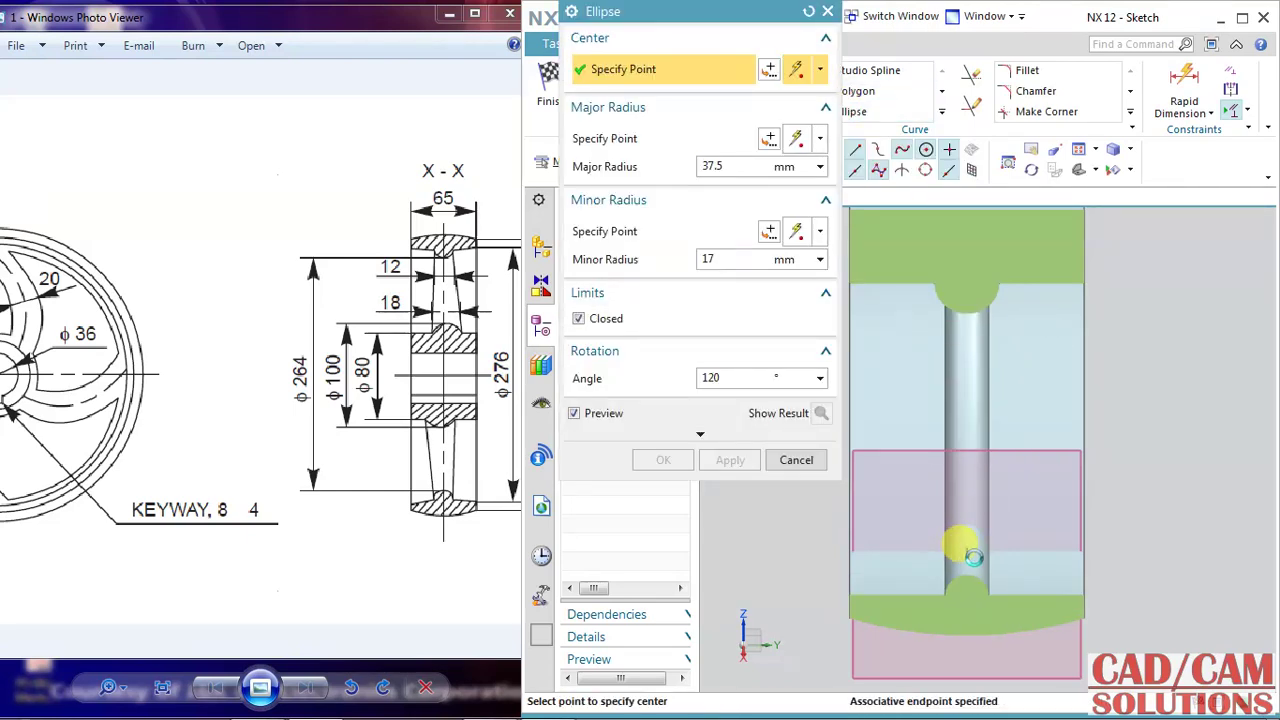
left_click(742, 384)
type("0")
key("Return")
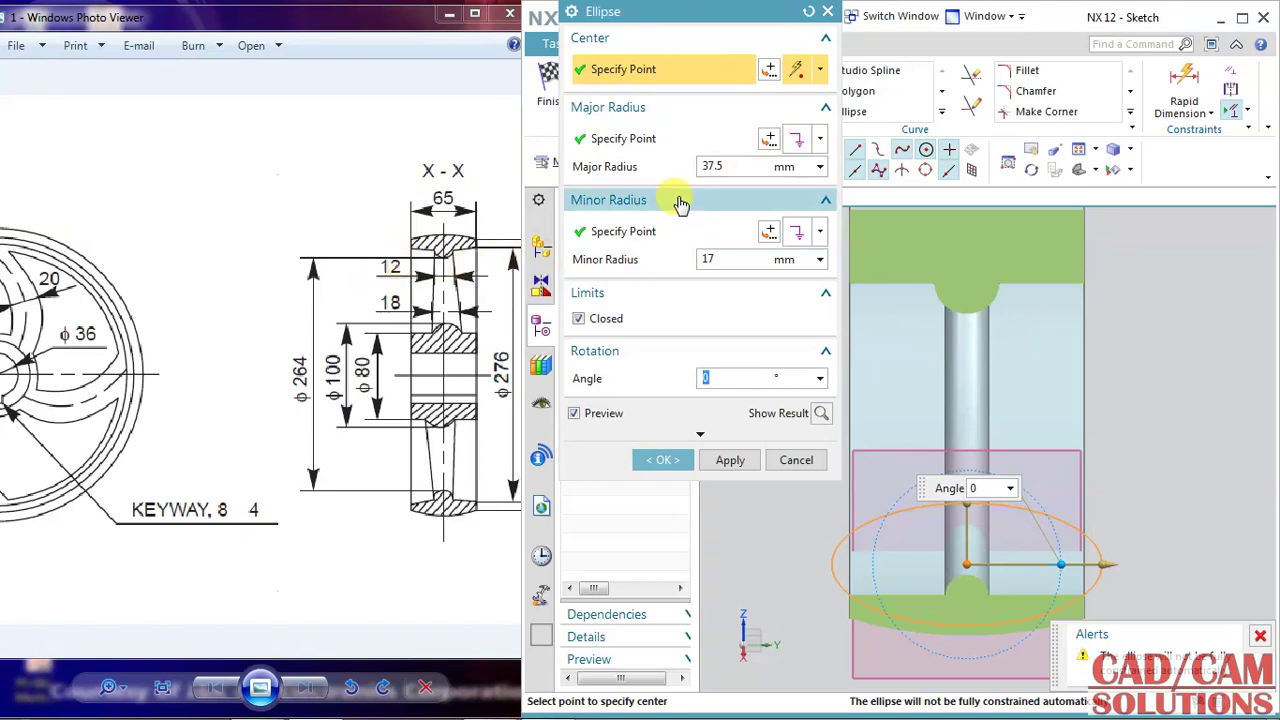
left_click(730, 167)
type("6")
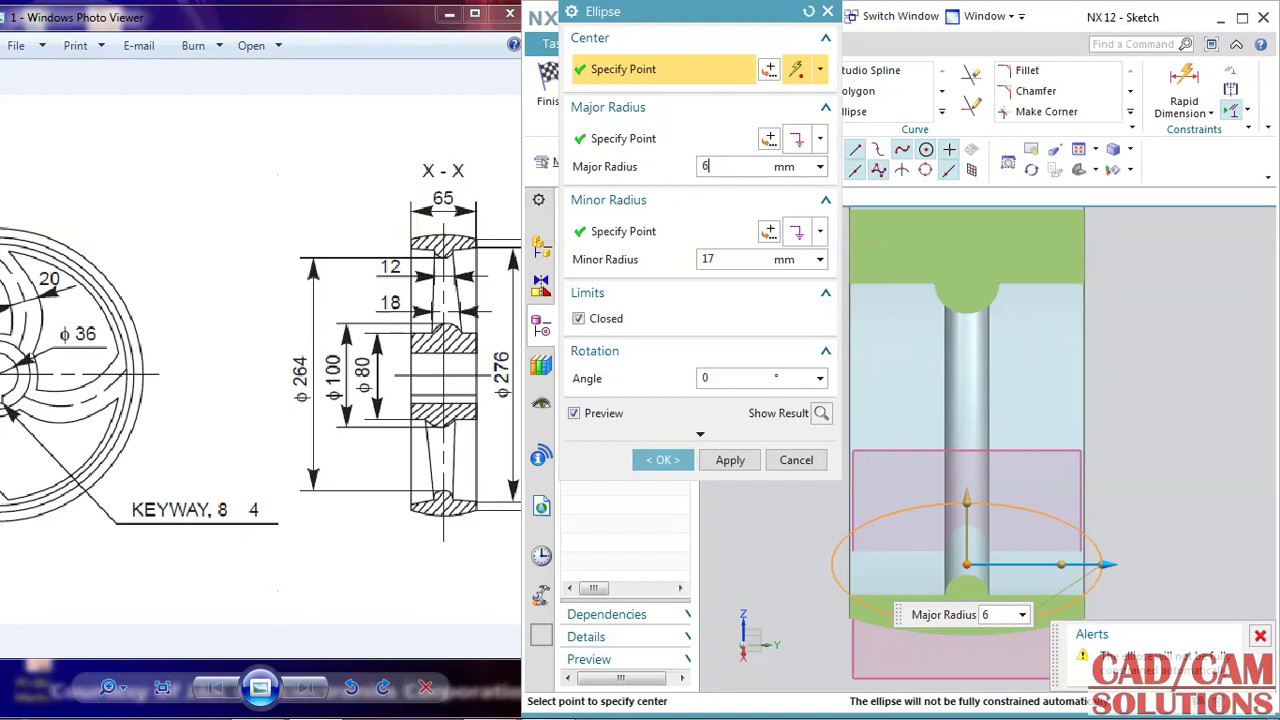
left_click(731, 259)
type("10")
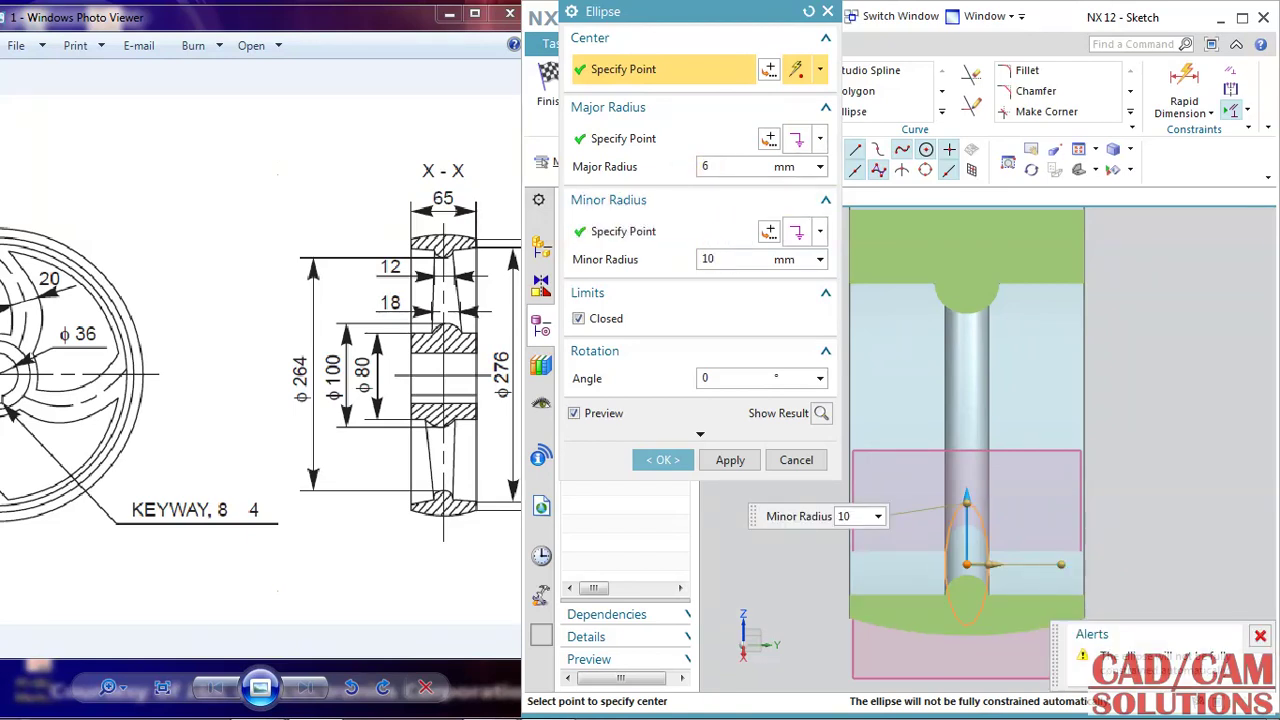
left_click(735, 379)
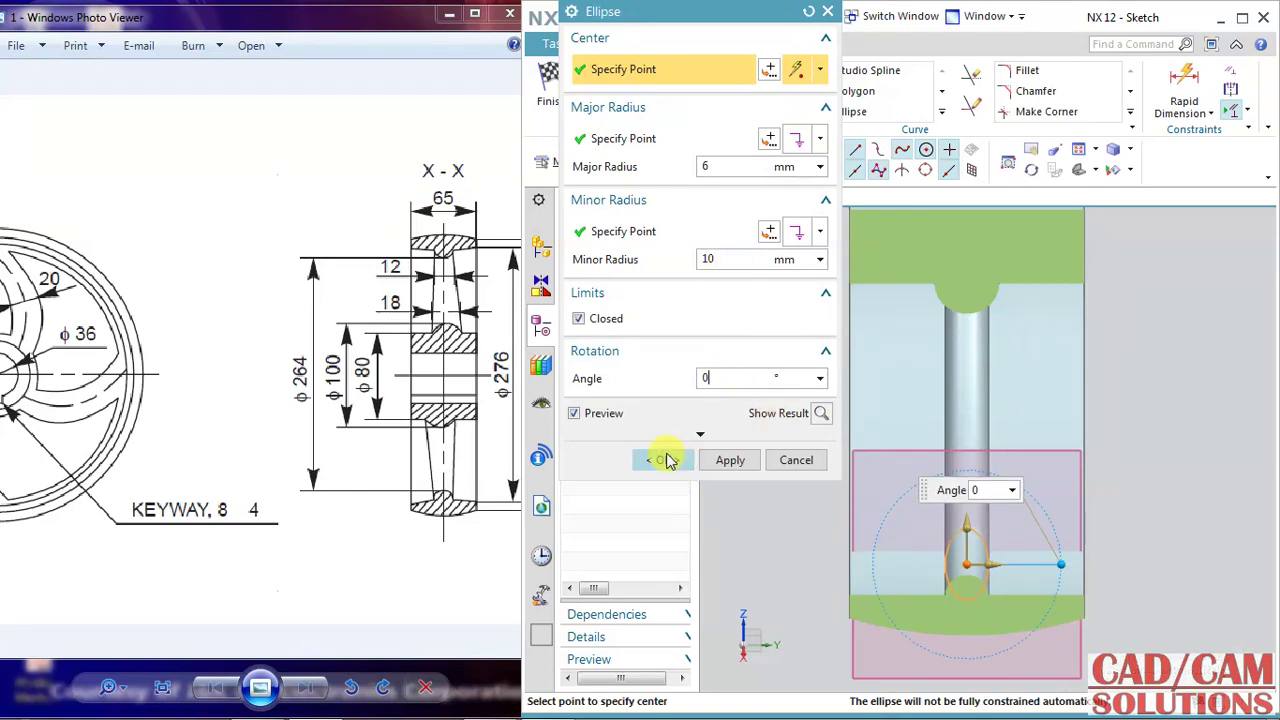
mouse_move(817, 451)
middle_mouse_down()
mouse_move(886, 457)
mouse_move(897, 446)
mouse_move(873, 456)
mouse_move(903, 449)
mouse_move(903, 423)
mouse_move(887, 437)
mouse_move(900, 443)
mouse_move(894, 457)
mouse_move(923, 425)
mouse_move(909, 371)
mouse_move(933, 378)
mouse_move(914, 401)
middle_mouse_up()
Finish Sketch (5) and turn off Clip Section so the whole wheel shows uncut.
left_click(548, 90)
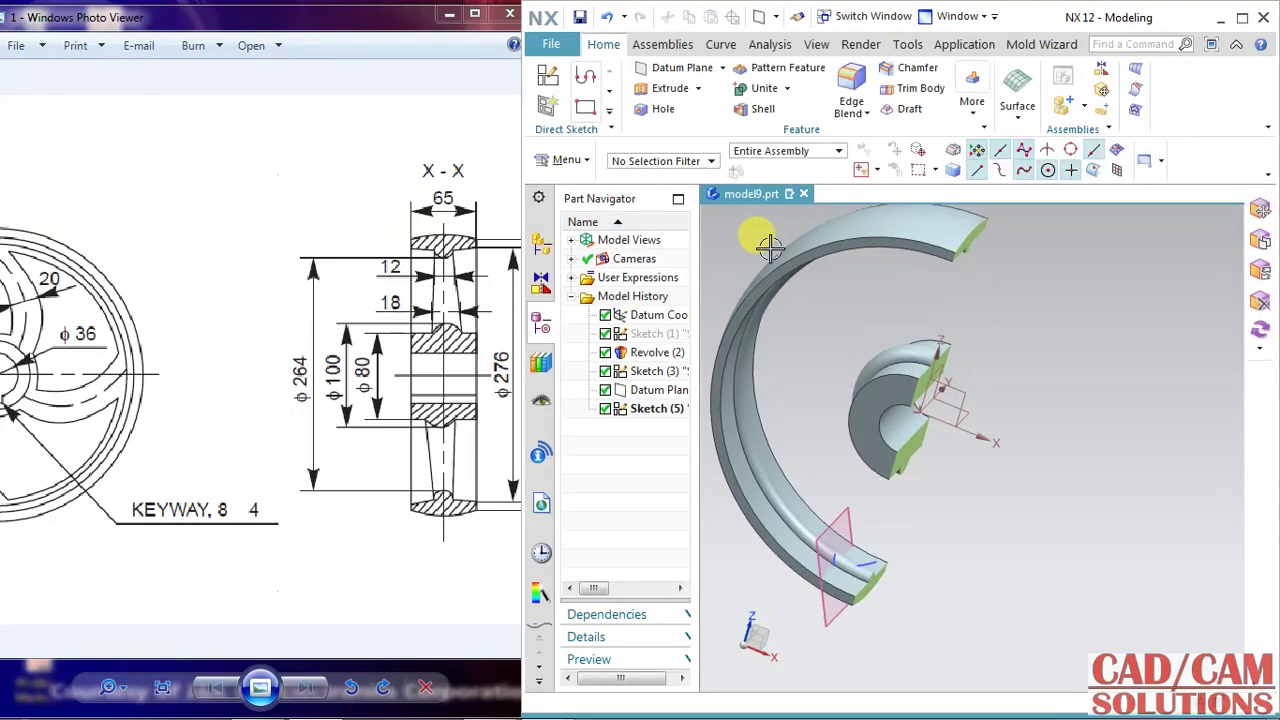
left_click(568, 161)
mouse_move(573, 230)
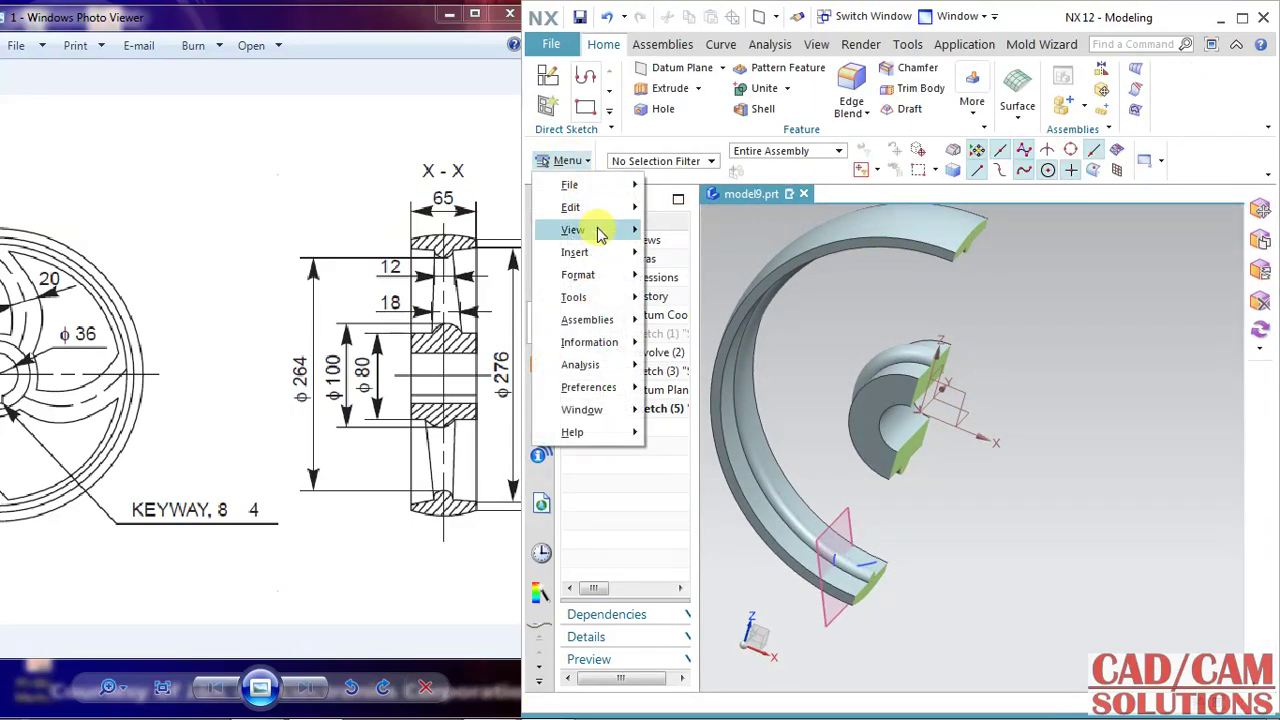
left_click(1062, 312)
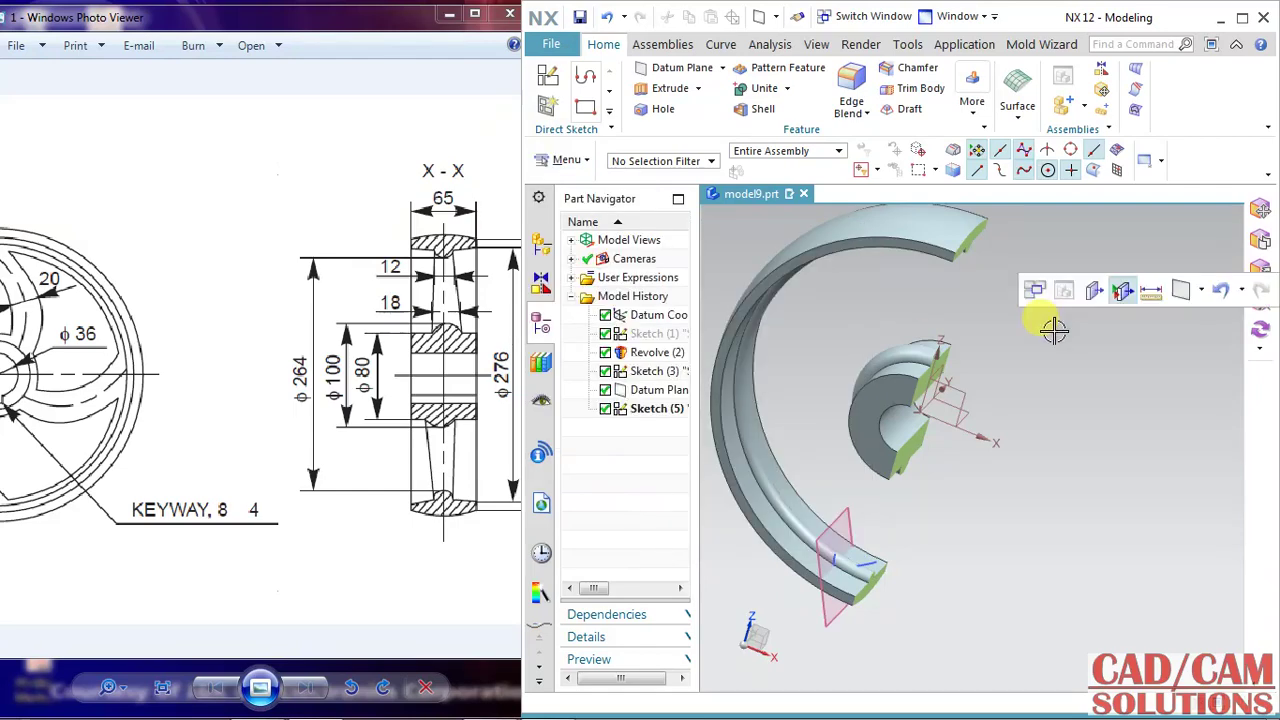
left_click(547, 80)
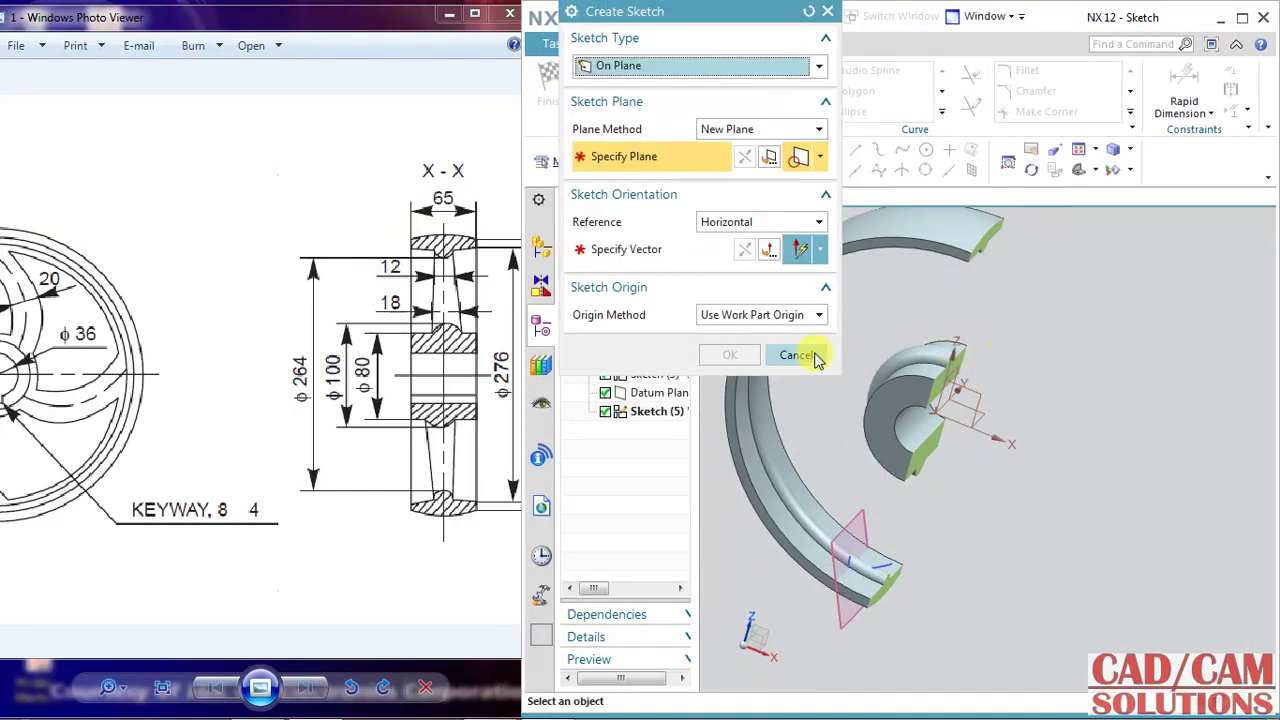
left_click(797, 355)
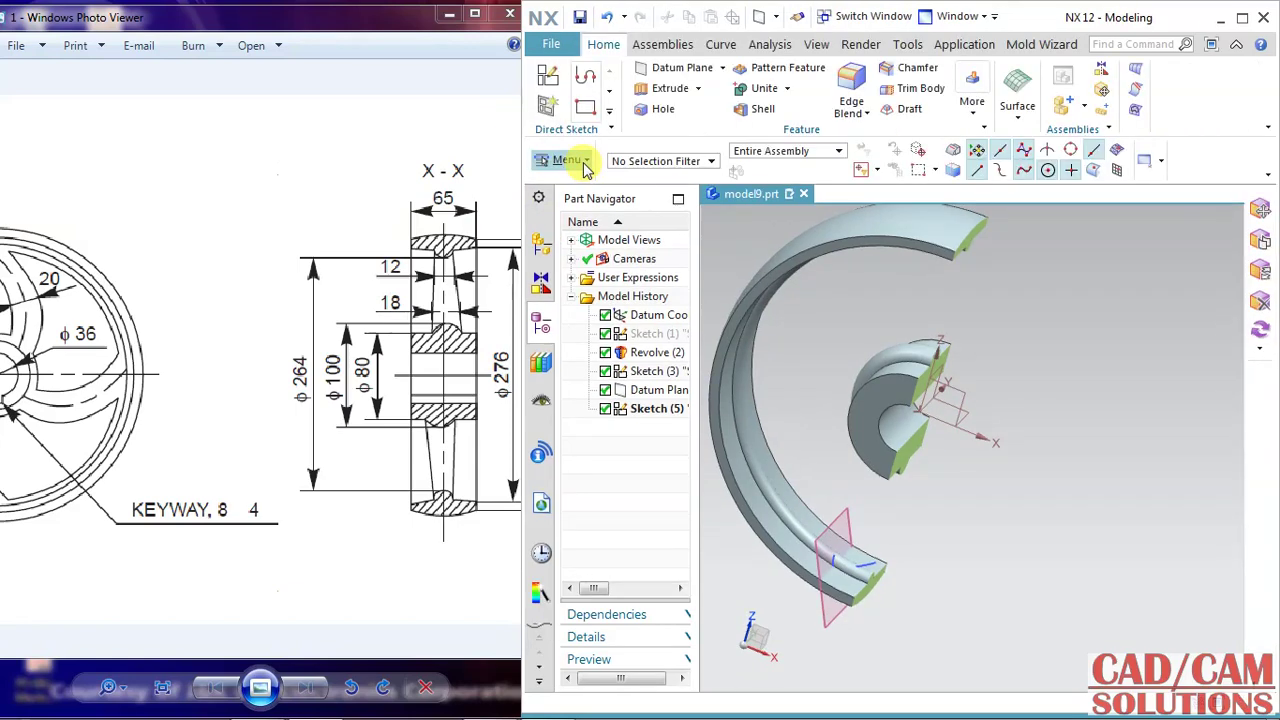
left_click(585, 165)
mouse_move(573, 230)
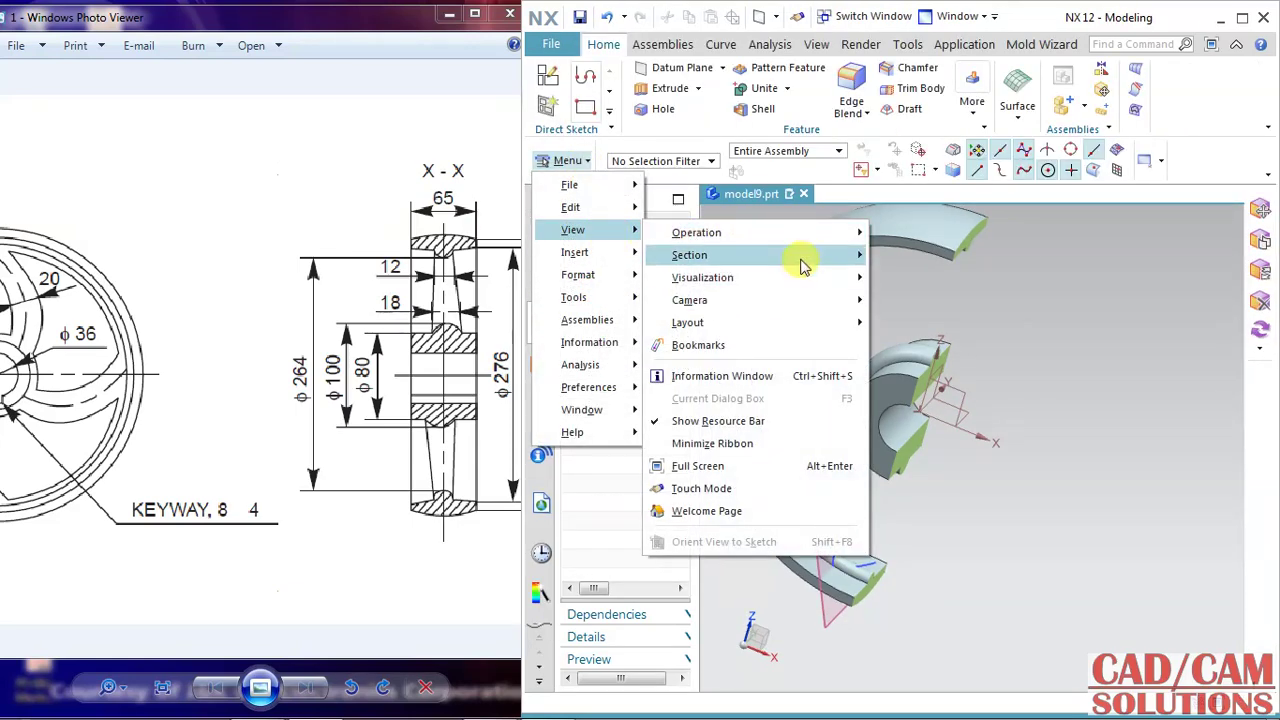
mouse_move(689, 255)
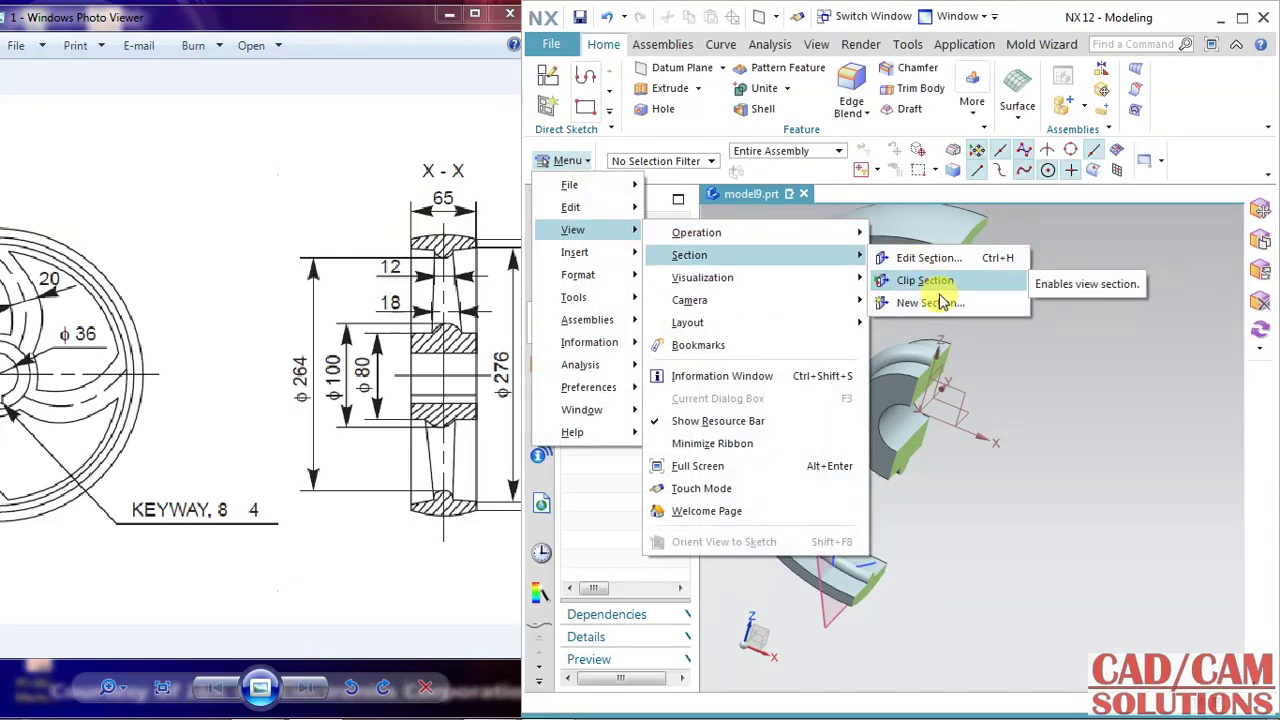
left_click(958, 280)
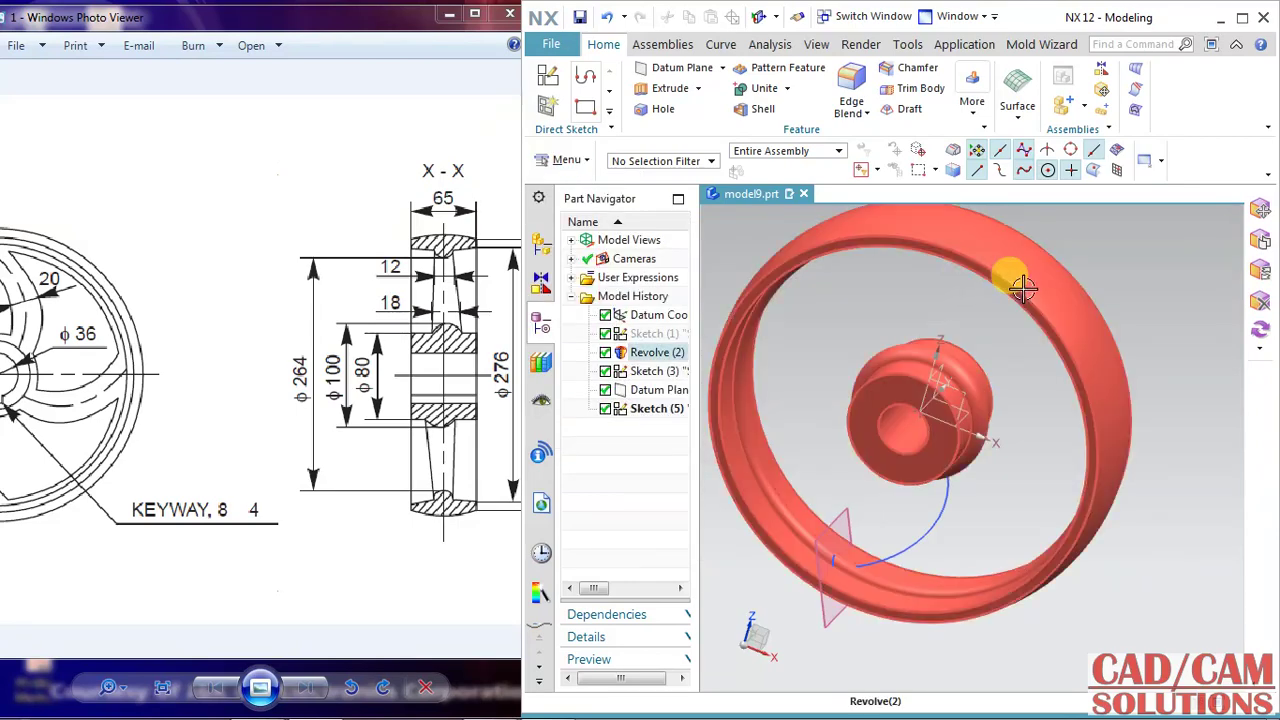
middle_click_drag(1022, 288, 1006, 371)
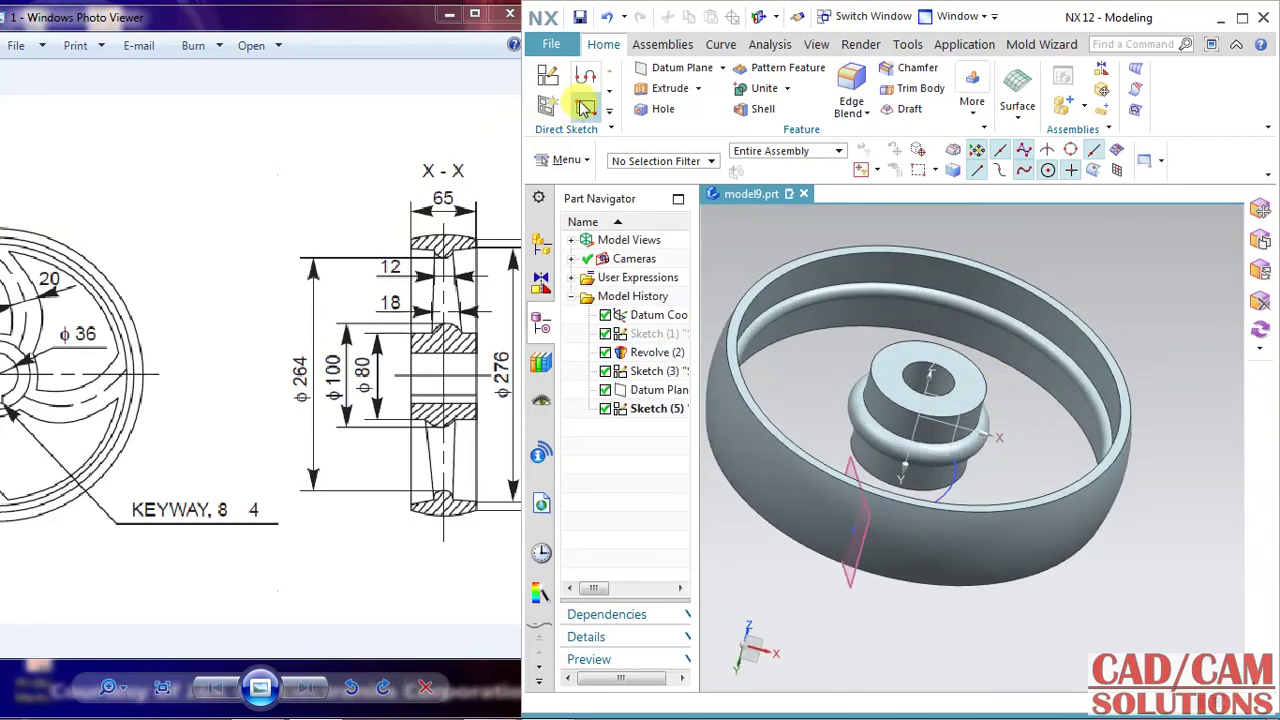
Add a datum plane on the spoke spline at arc length about 145.97 mm, near the hub.
left_click(725, 70)
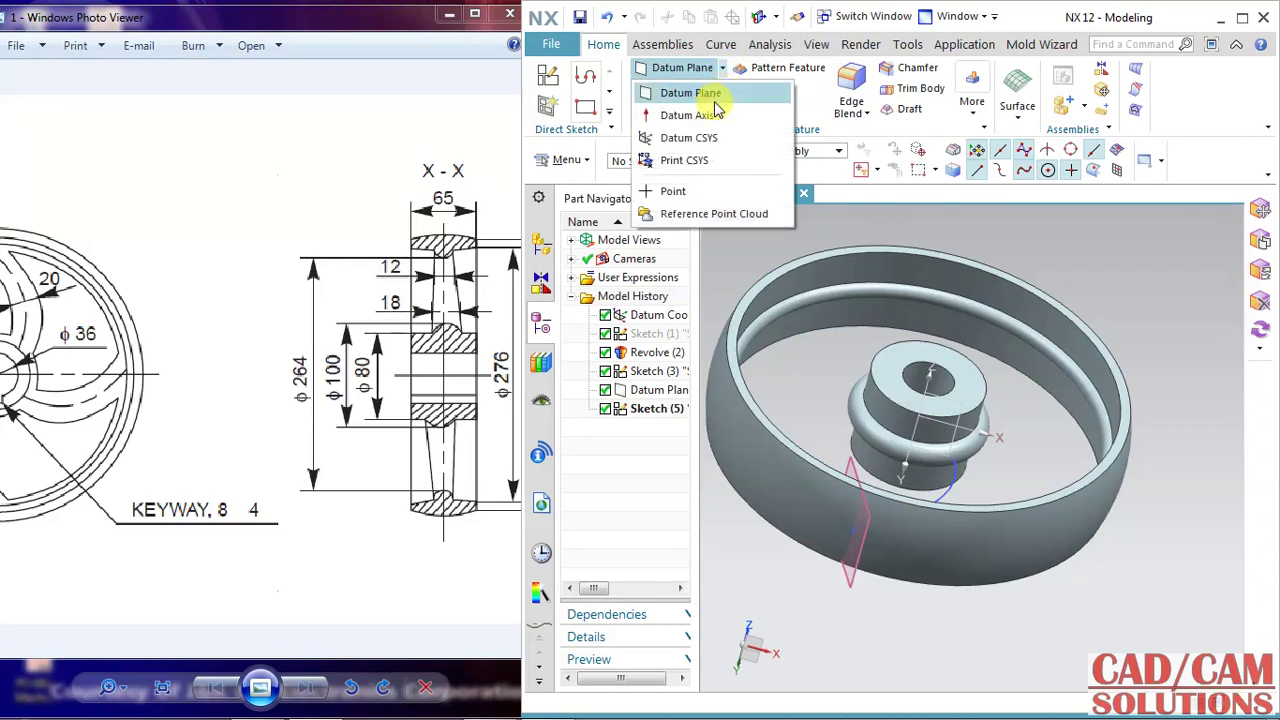
left_click(690, 92)
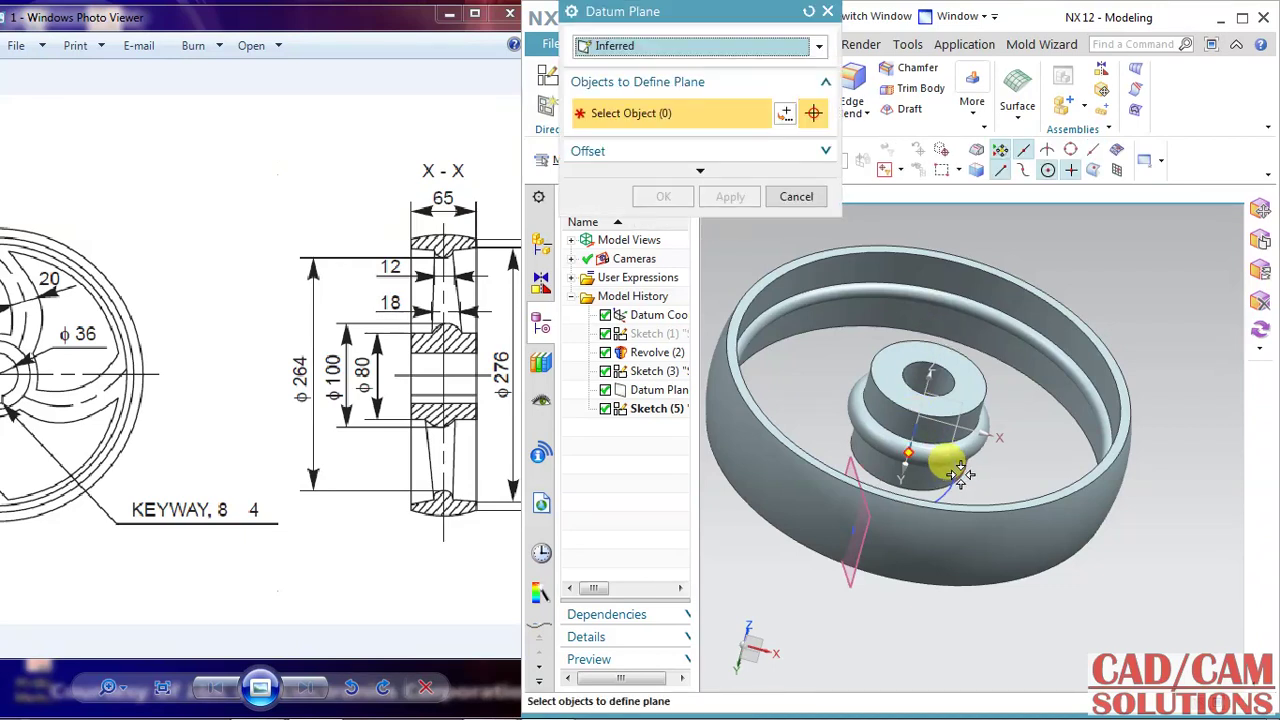
left_click(960, 484)
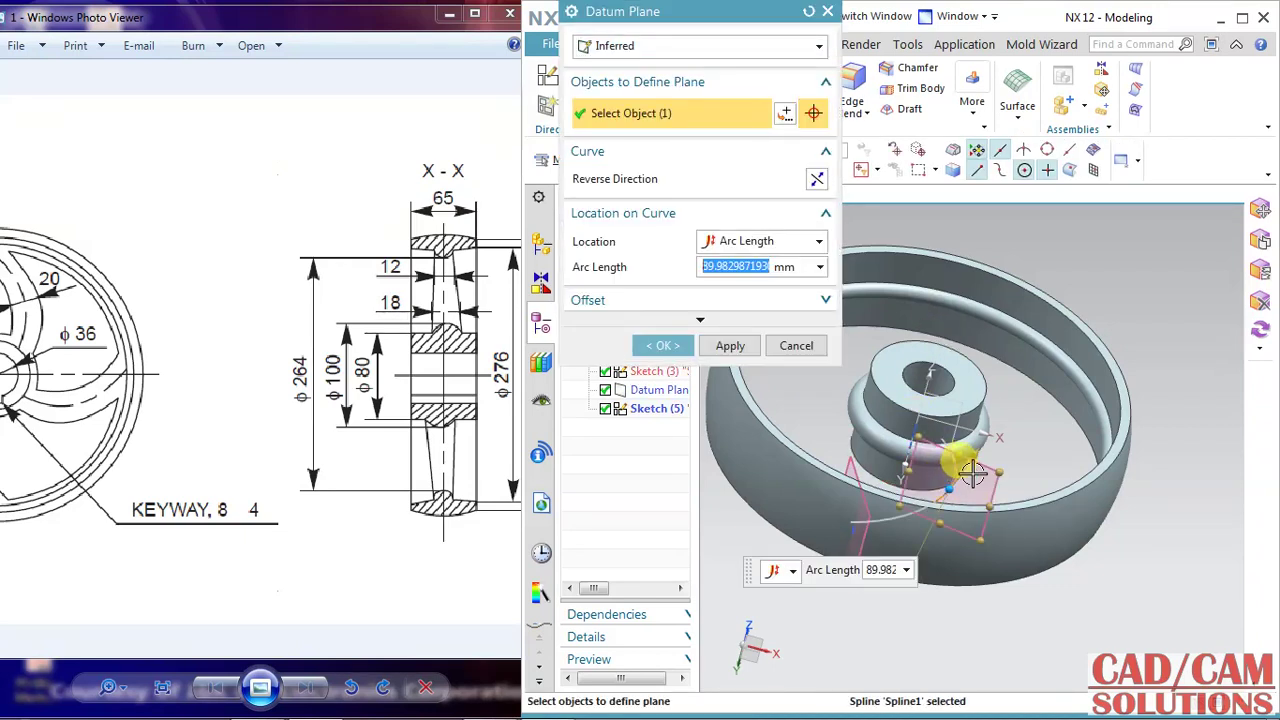
left_click_drag(955, 485, 839, 372)
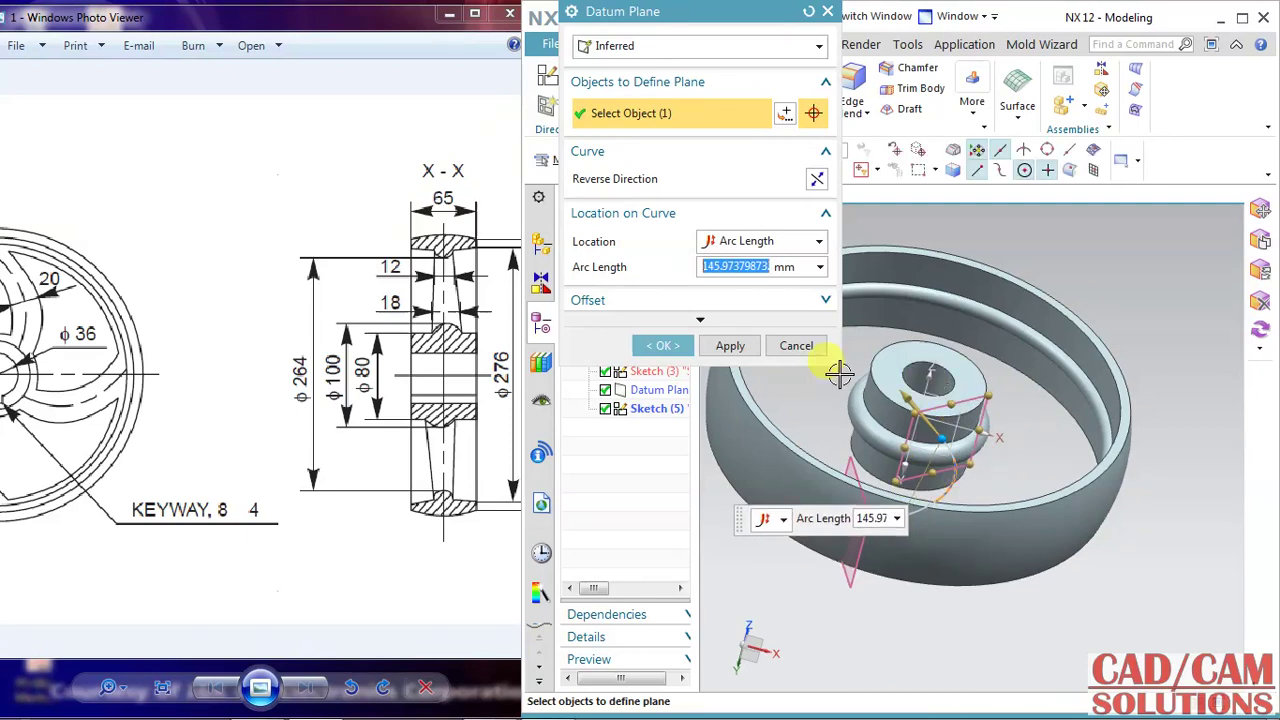
left_click(665, 346)
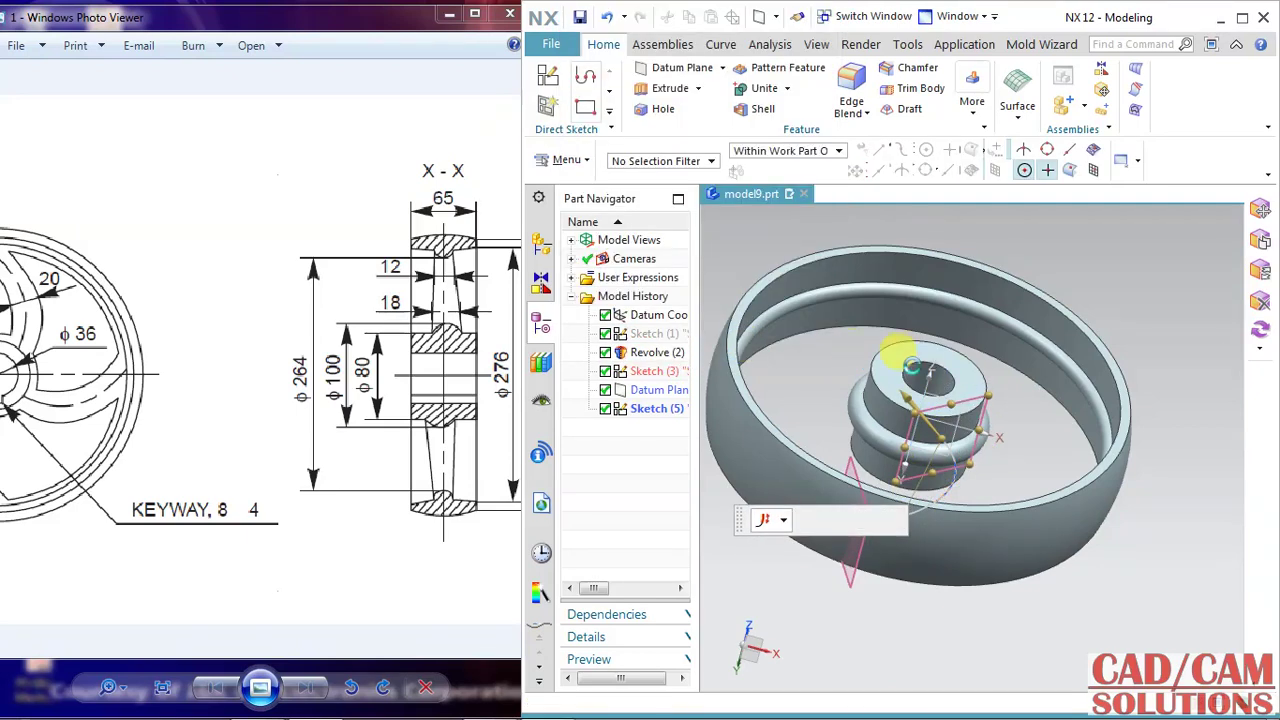
left_click(997, 401)
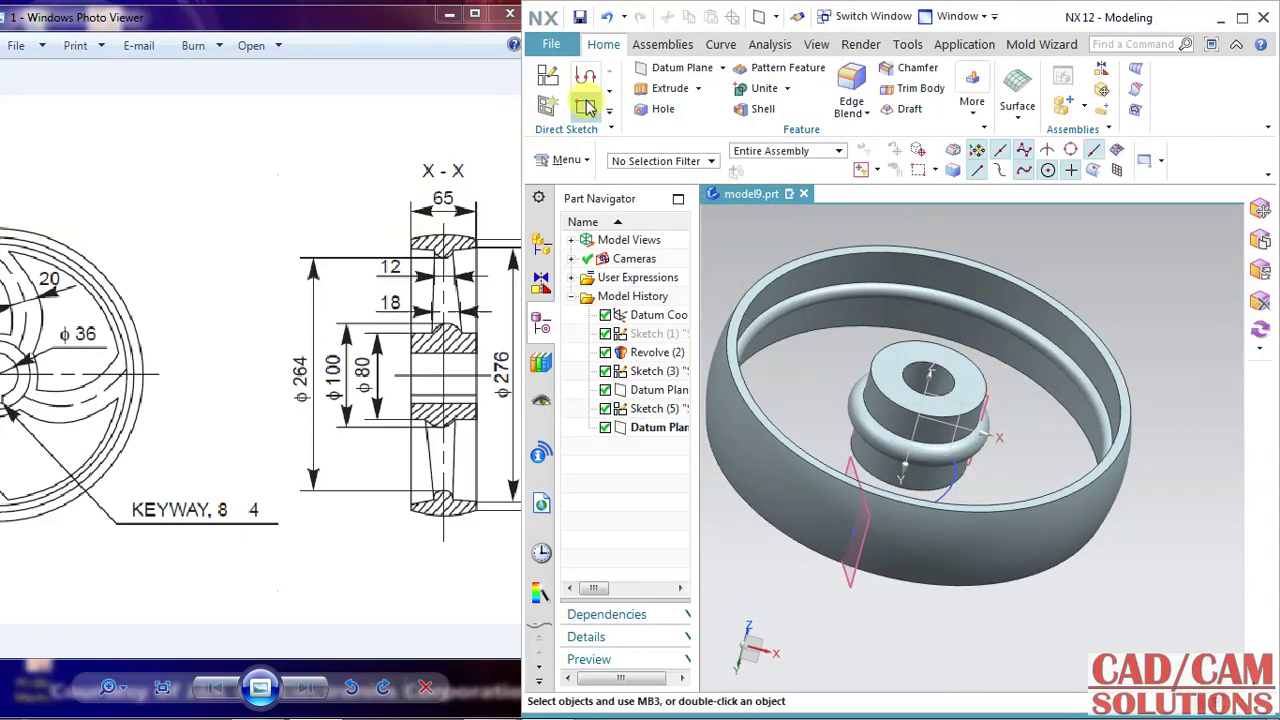
Start a new sketch on the second datum plane, oriented by a hub edge.
left_click(547, 75)
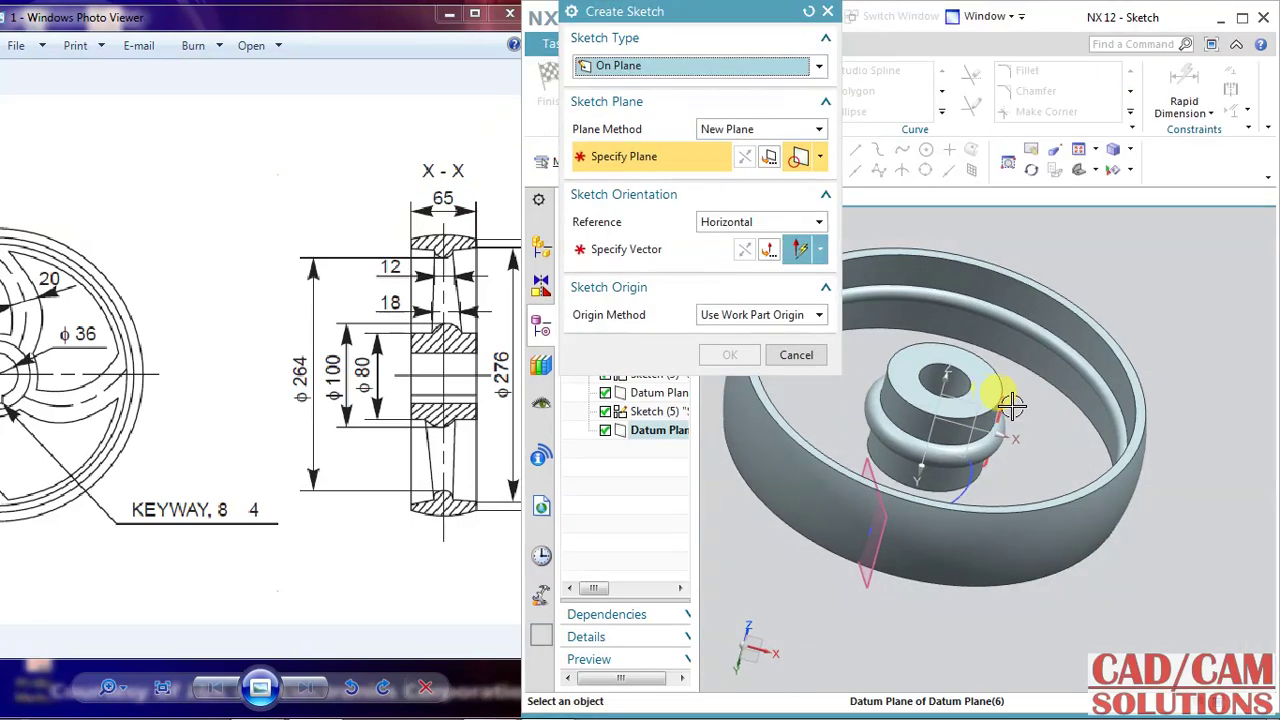
left_click(1016, 404)
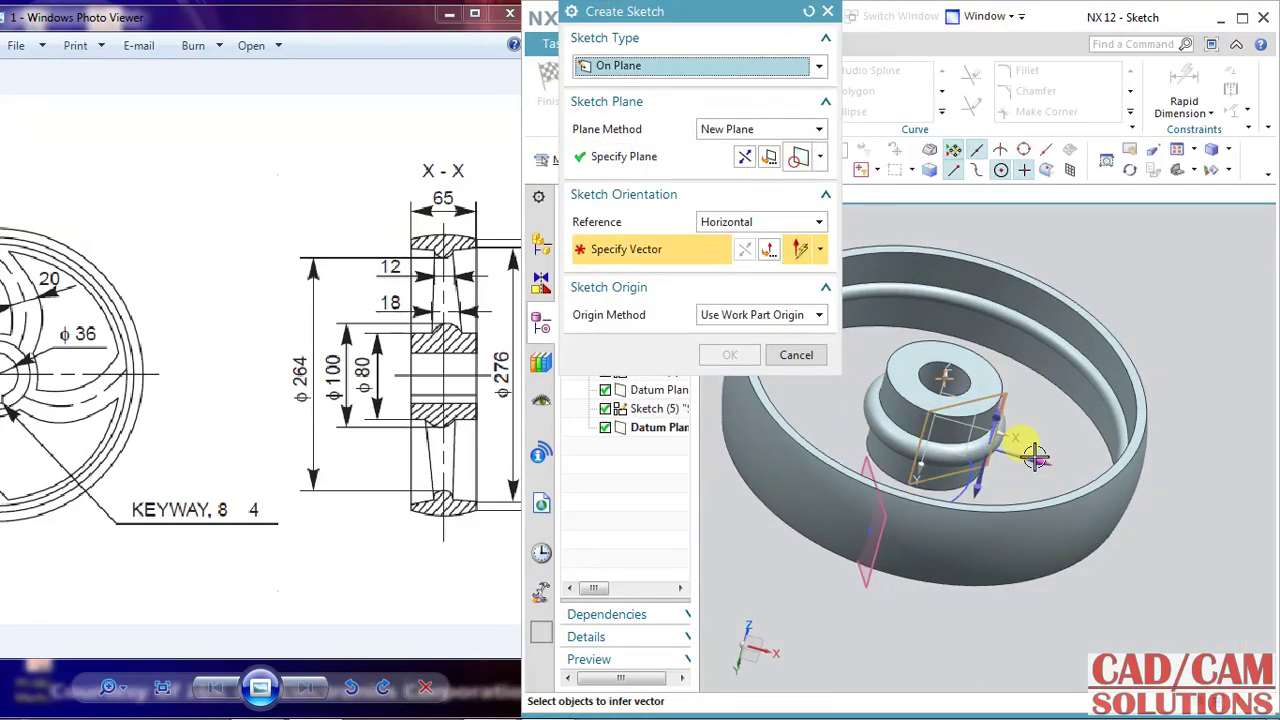
middle_click_drag(1117, 392, 1100, 337)
left_click(1006, 416)
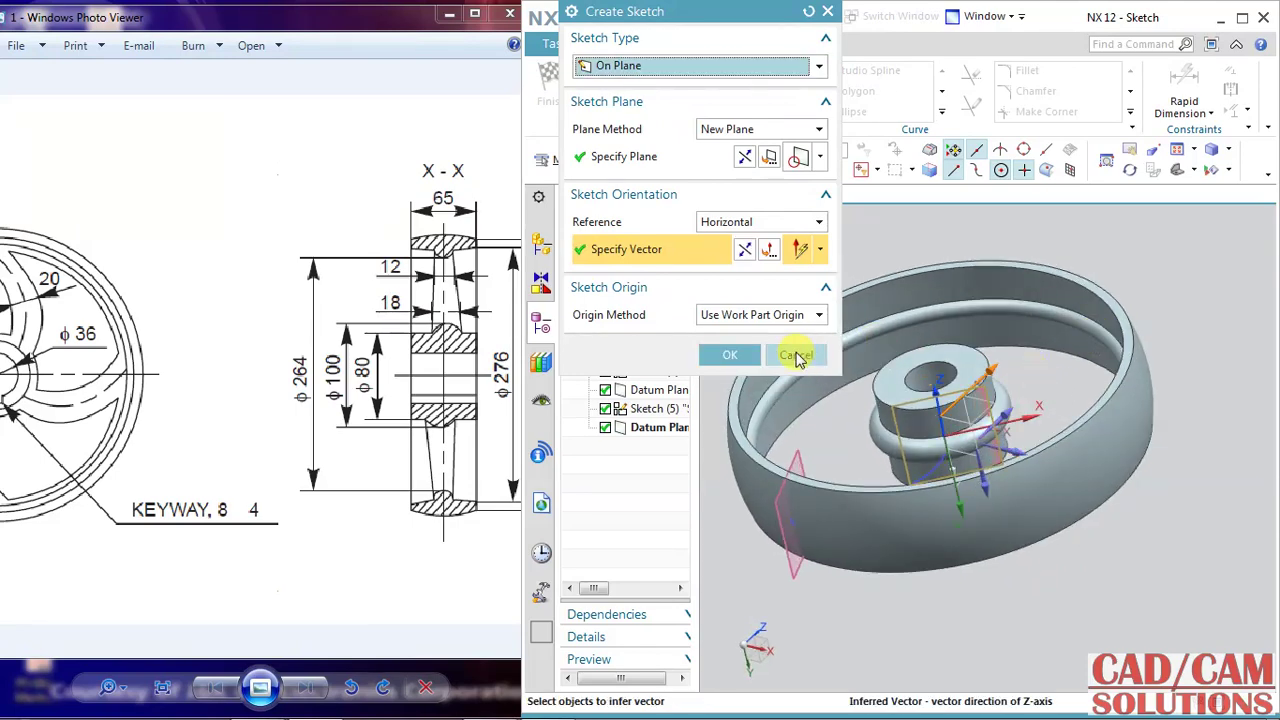
left_click(714, 354)
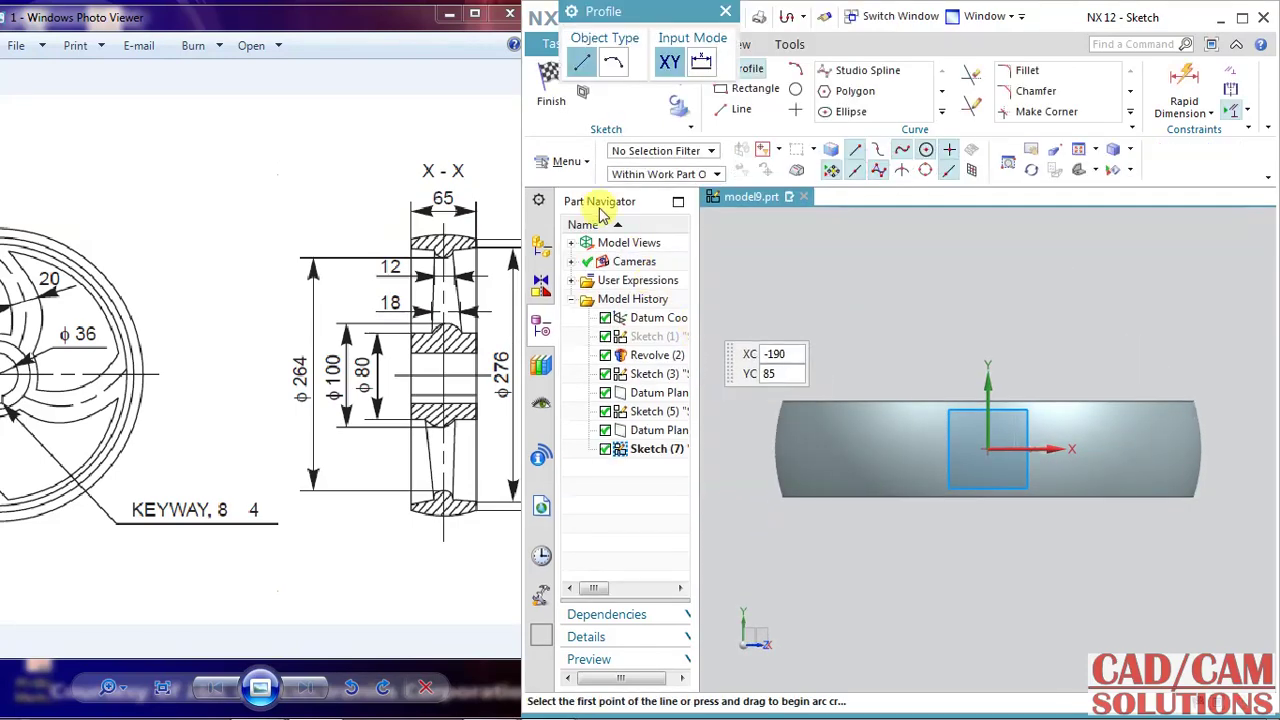
Add a new section view with reversed direction to cut the hub, viewed obliquely.
left_click(567, 162)
mouse_move(689, 257)
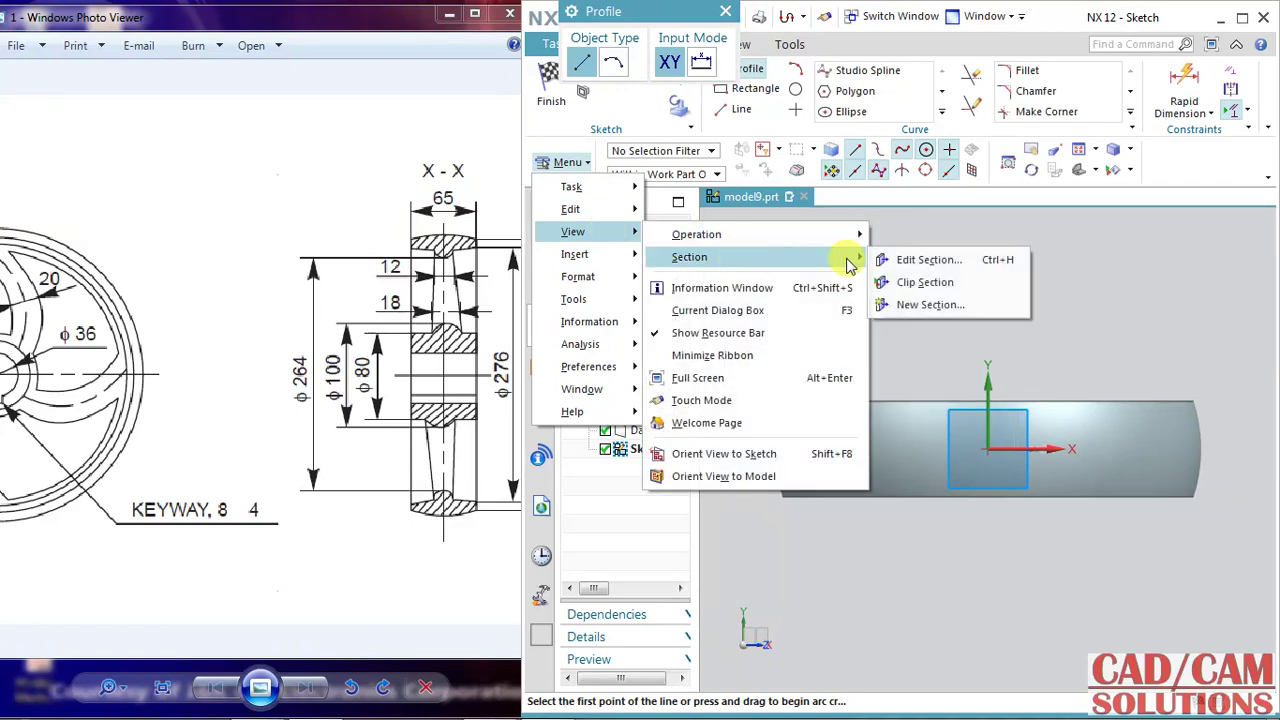
left_click(913, 299)
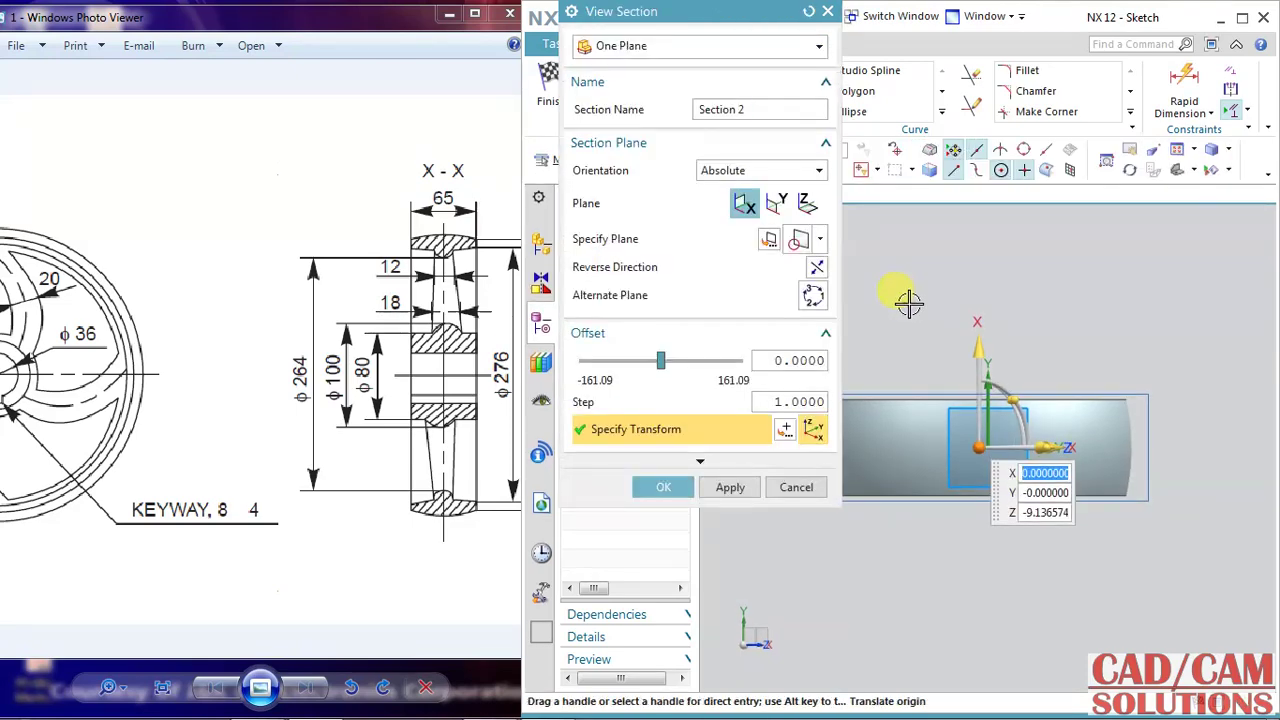
left_click(817, 270)
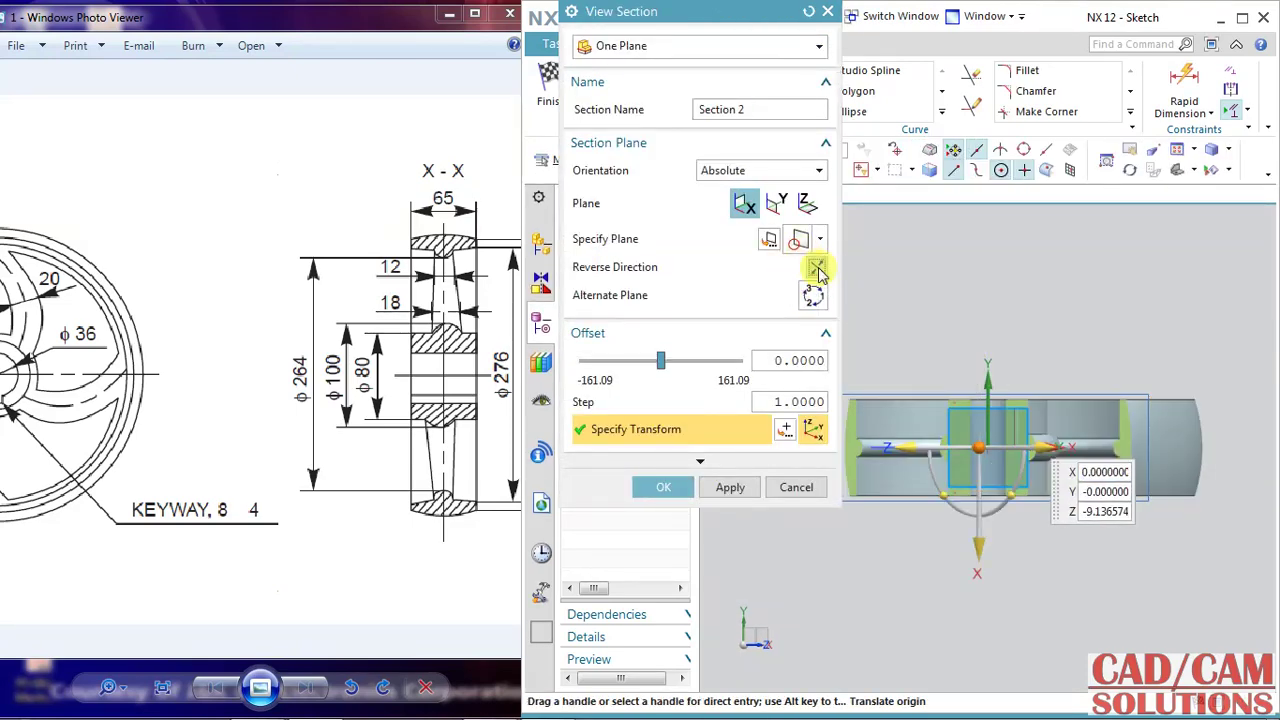
left_click(664, 488)
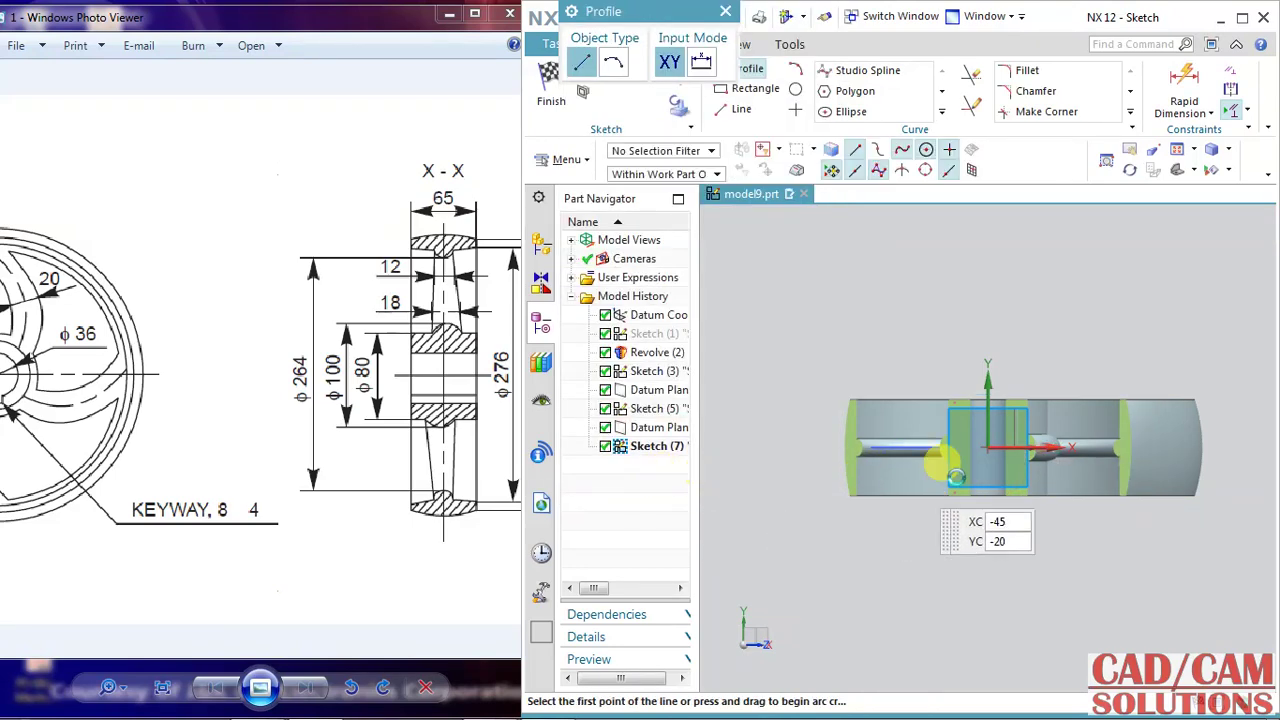
scroll(1060, 437, "up", 3)
mouse_move(994, 334)
middle_mouse_down()
mouse_move(1010, 427)
mouse_move(980, 371)
middle_mouse_up()
scroll(980, 371, "up", 2)
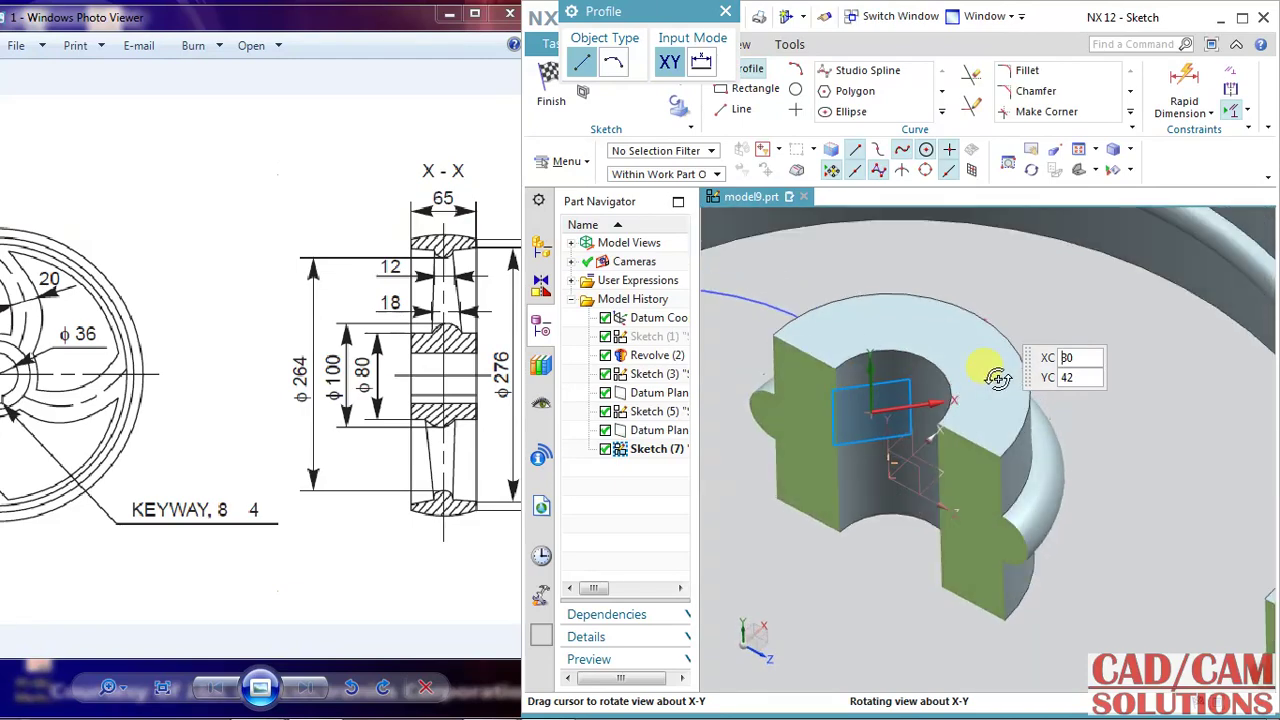
Start an ellipse centred at the sketch origin, with the view facing the sketch.
left_click(826, 111)
left_click(874, 410)
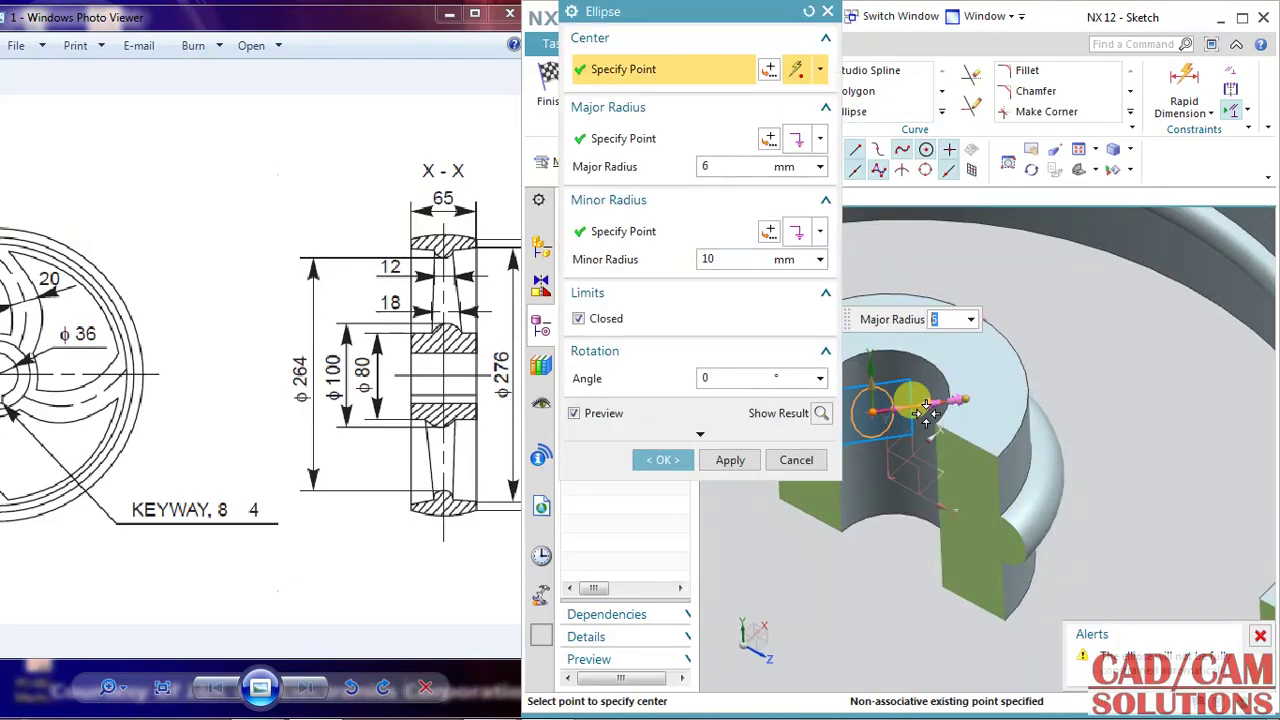
key("F8")
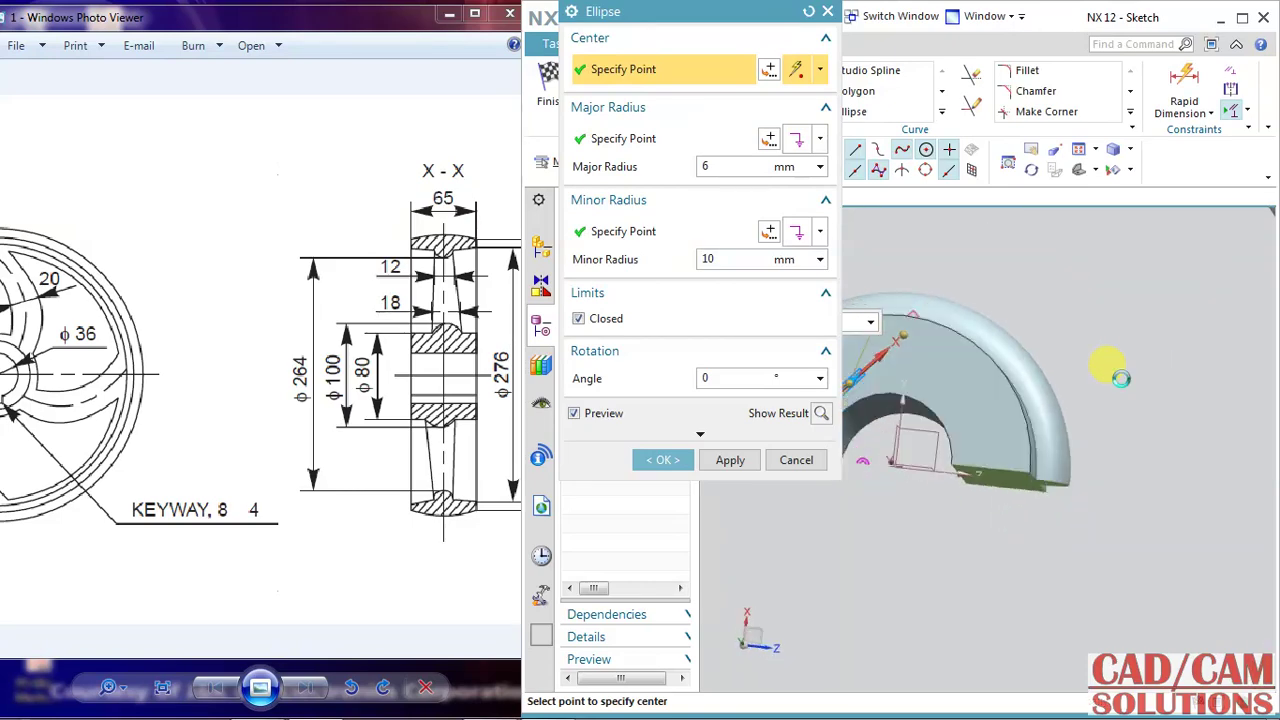
middle_click_drag(1100, 476, 1060, 380)
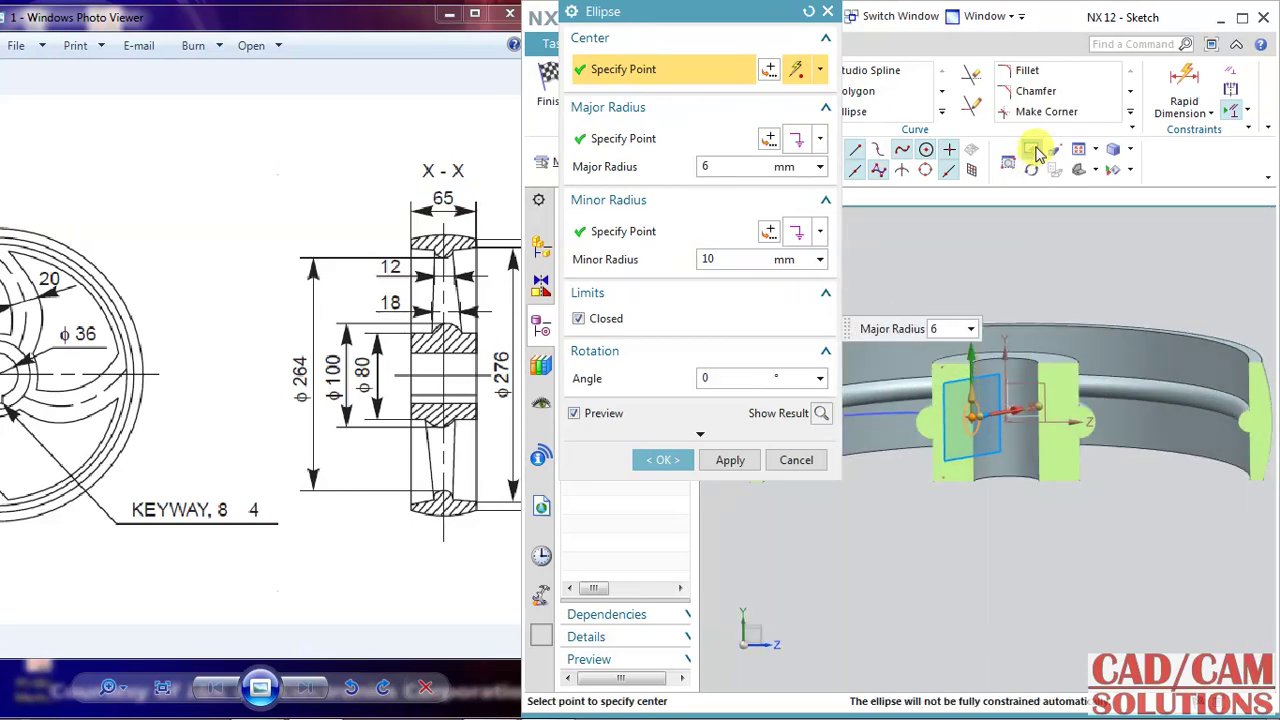
right_click(1104, 218)
left_click(1140, 345)
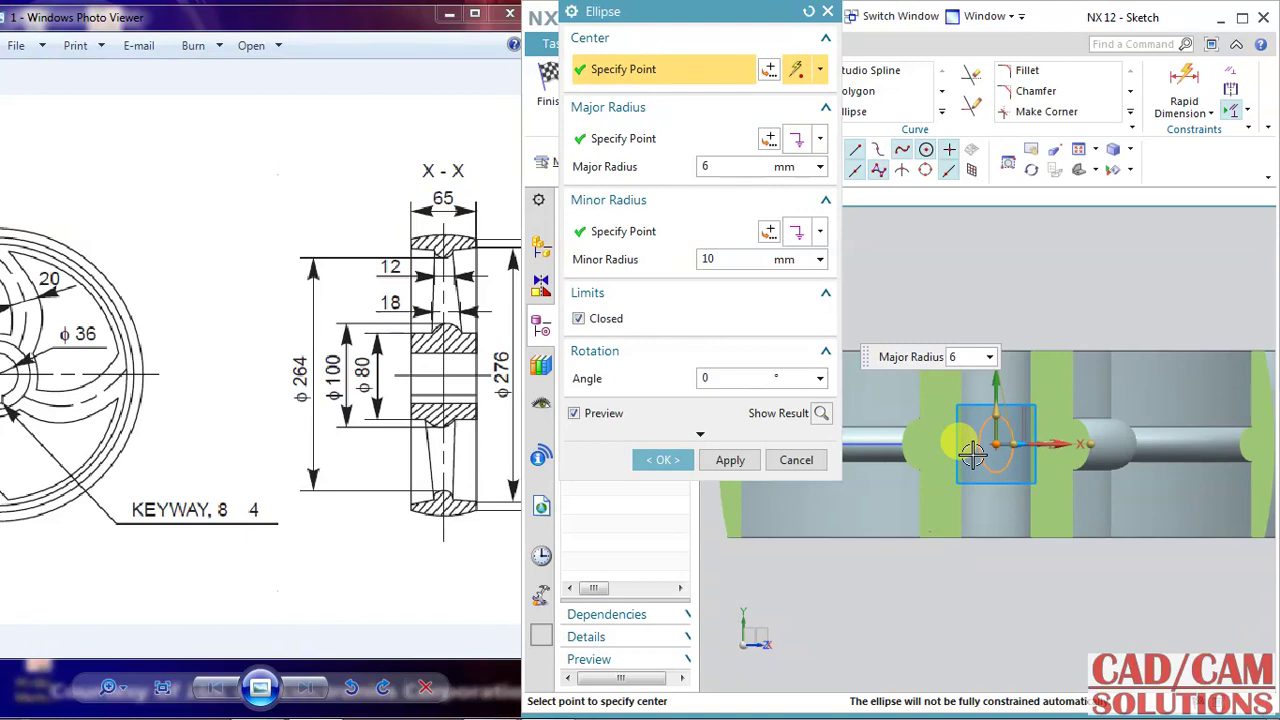
Give the ellipse major radius 10 mm and minor radius 9 mm, and confirm it.
left_click(714, 168)
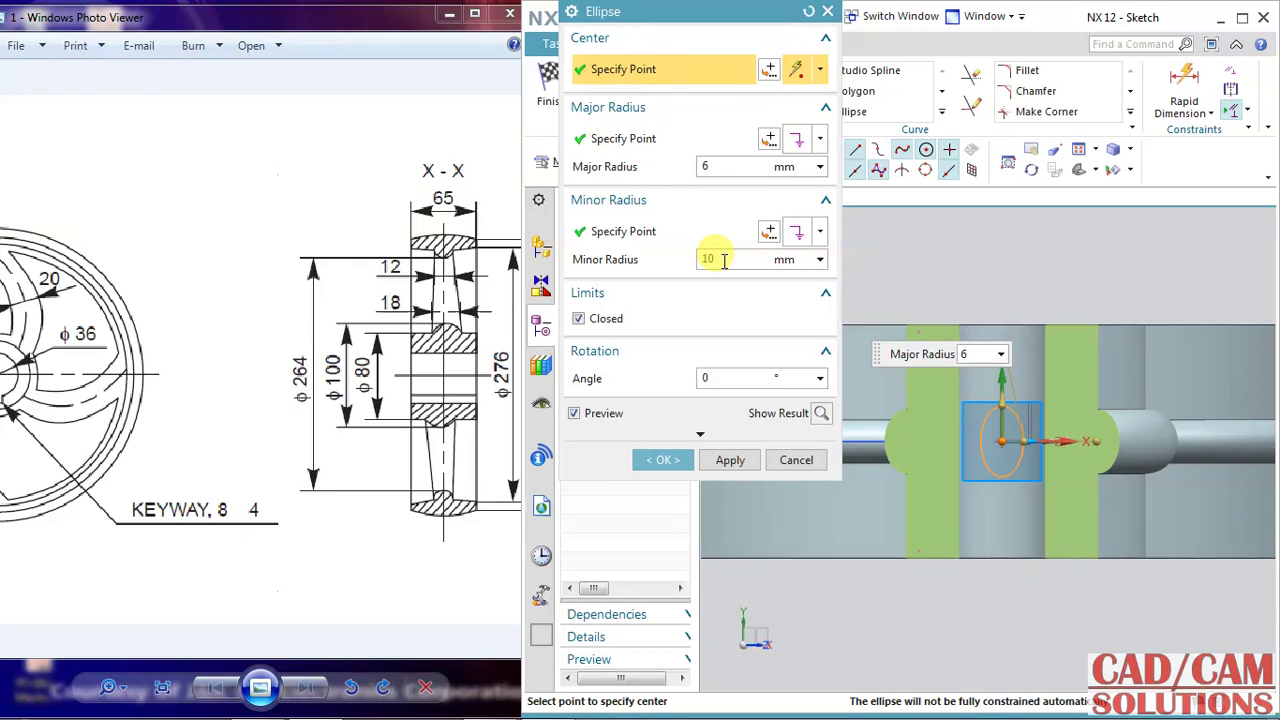
left_click(722, 166)
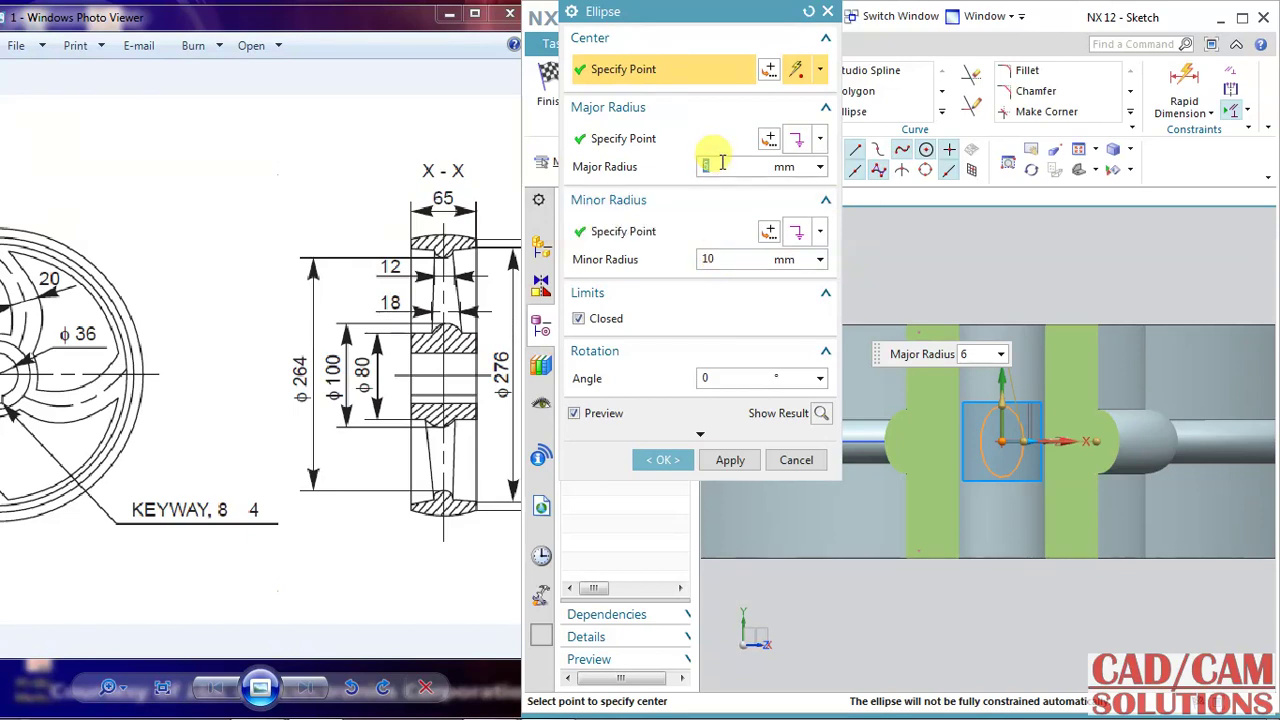
left_click(726, 257)
type("9")
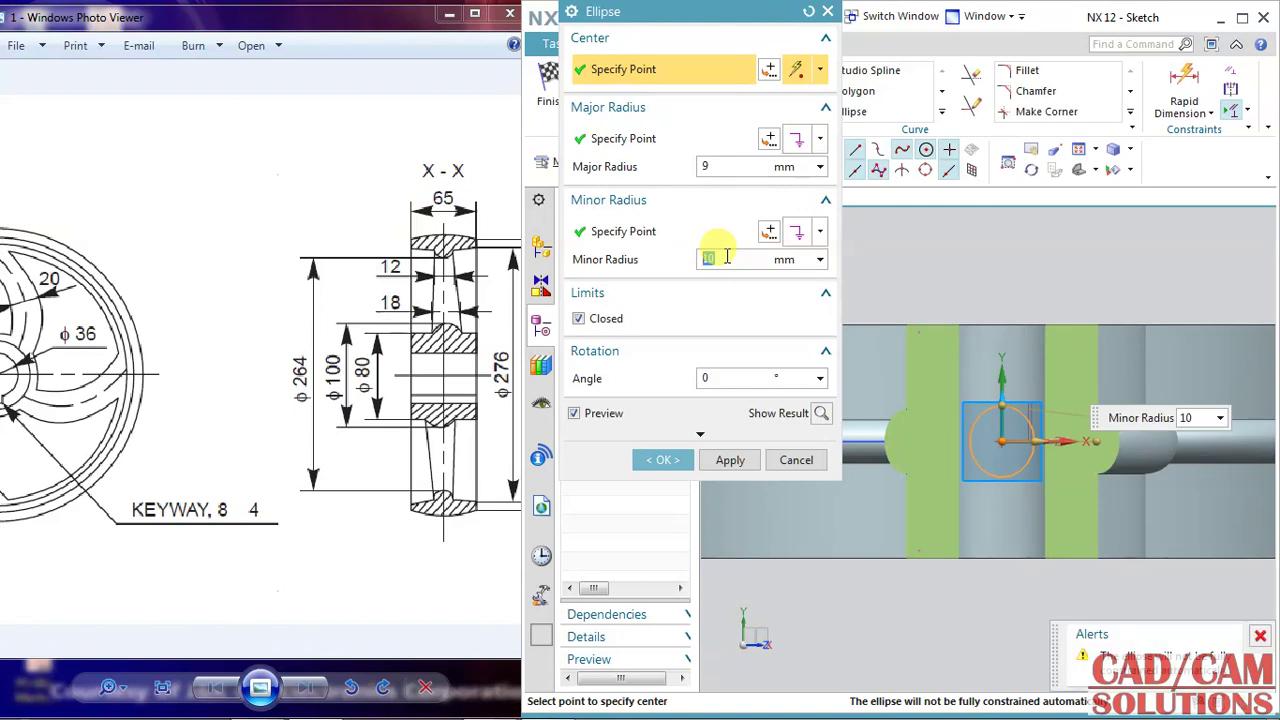
left_click(715, 166)
type("10")
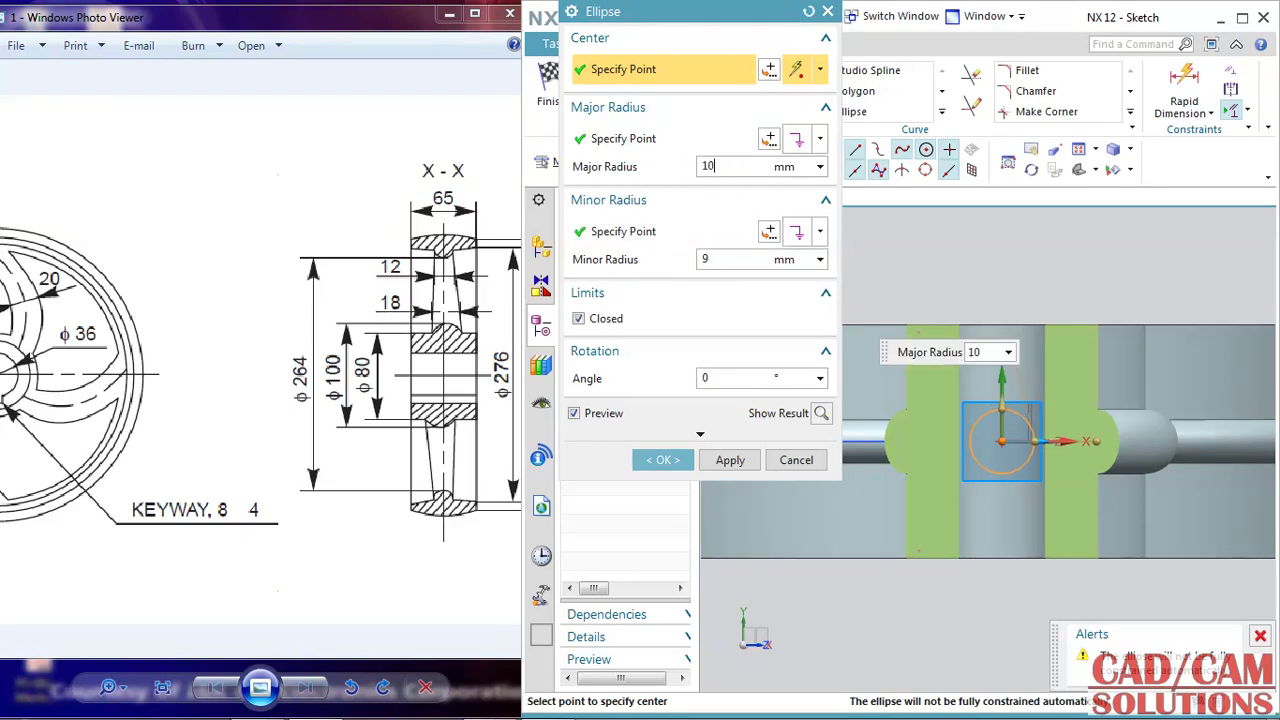
left_click(728, 259)
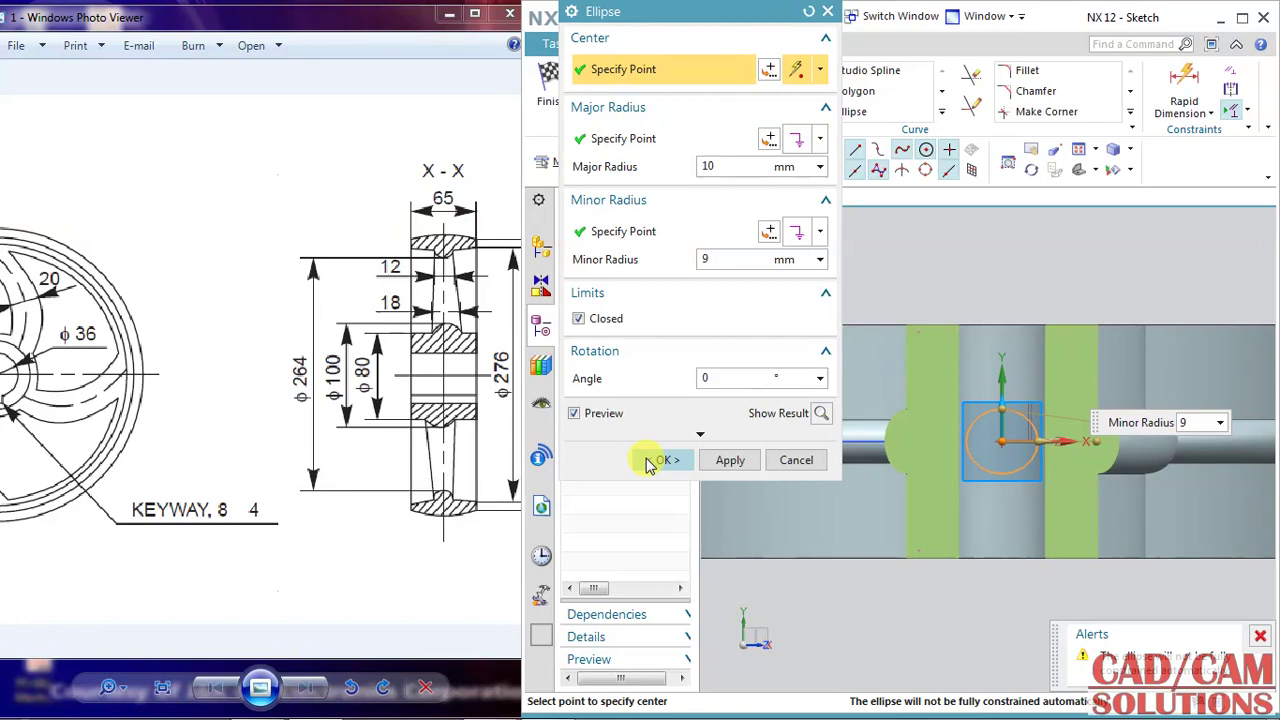
left_click(648, 462)
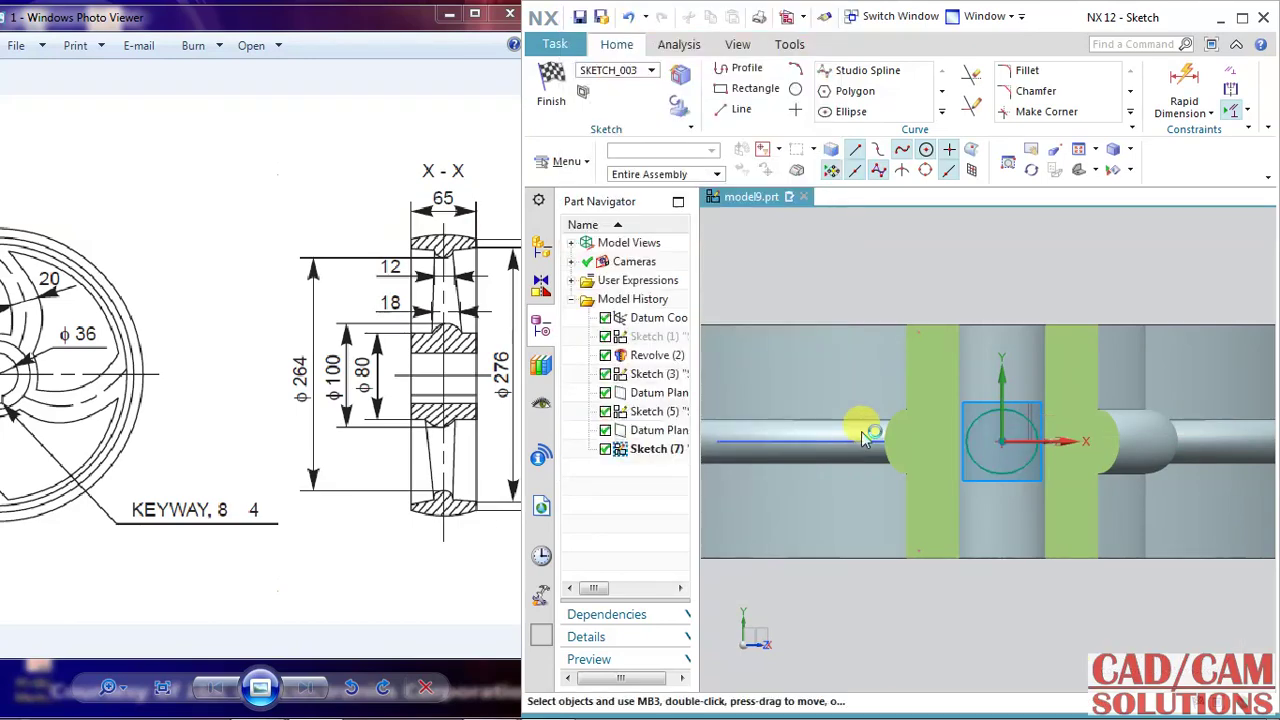
mouse_move(946, 306)
middle_mouse_down()
mouse_move(968, 343)
mouse_move(940, 330)
middle_mouse_up()
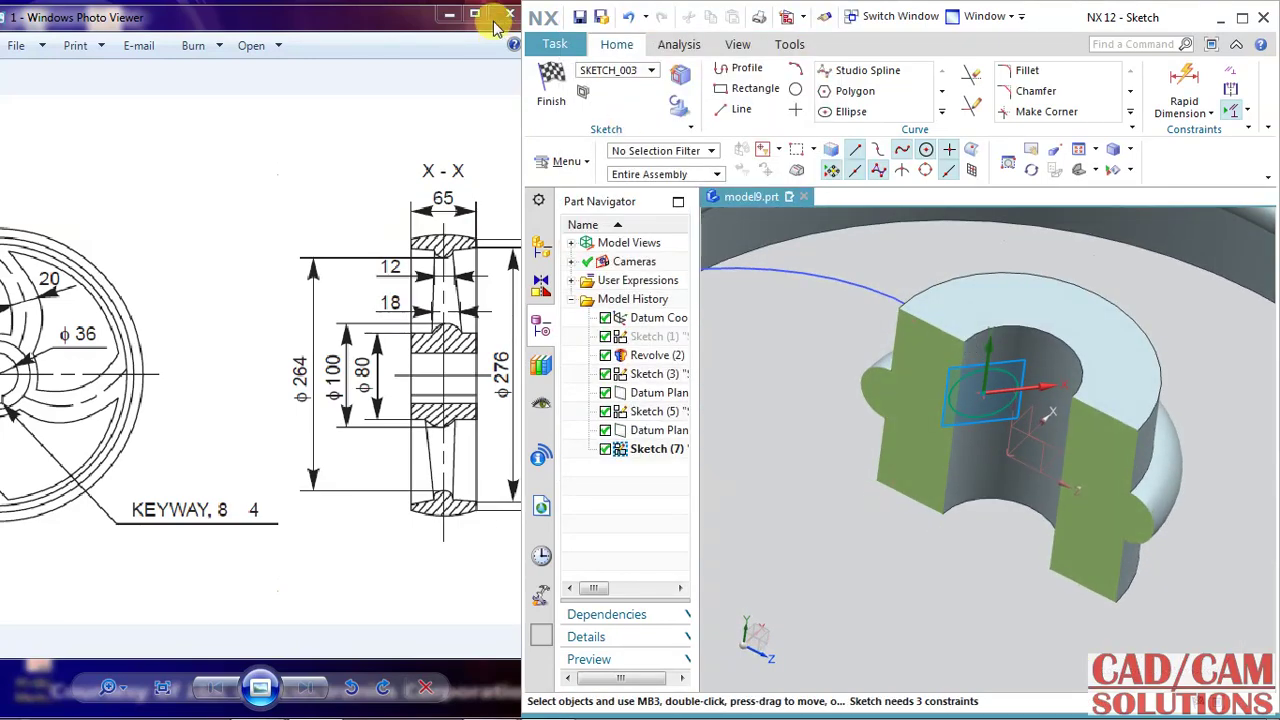
Finish Sketch (7) and turn off the section cut to show the whole wheel.
left_click(551, 90)
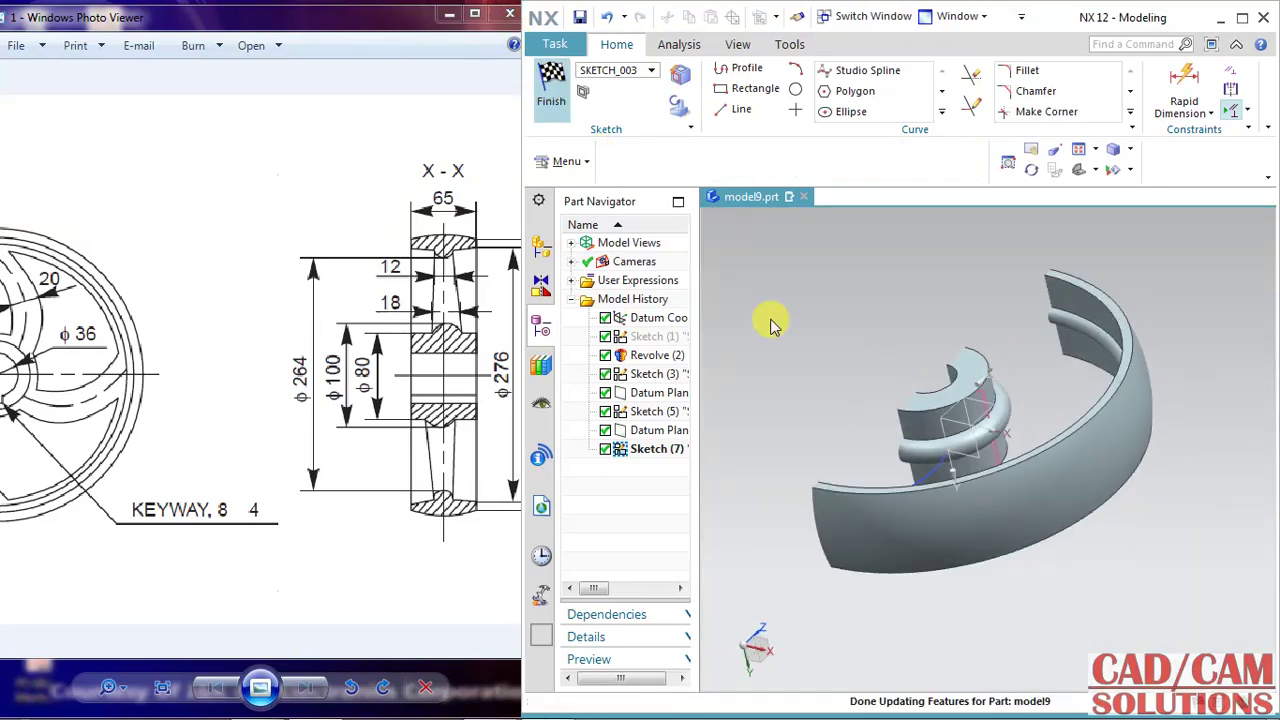
left_click(567, 160)
mouse_move(573, 230)
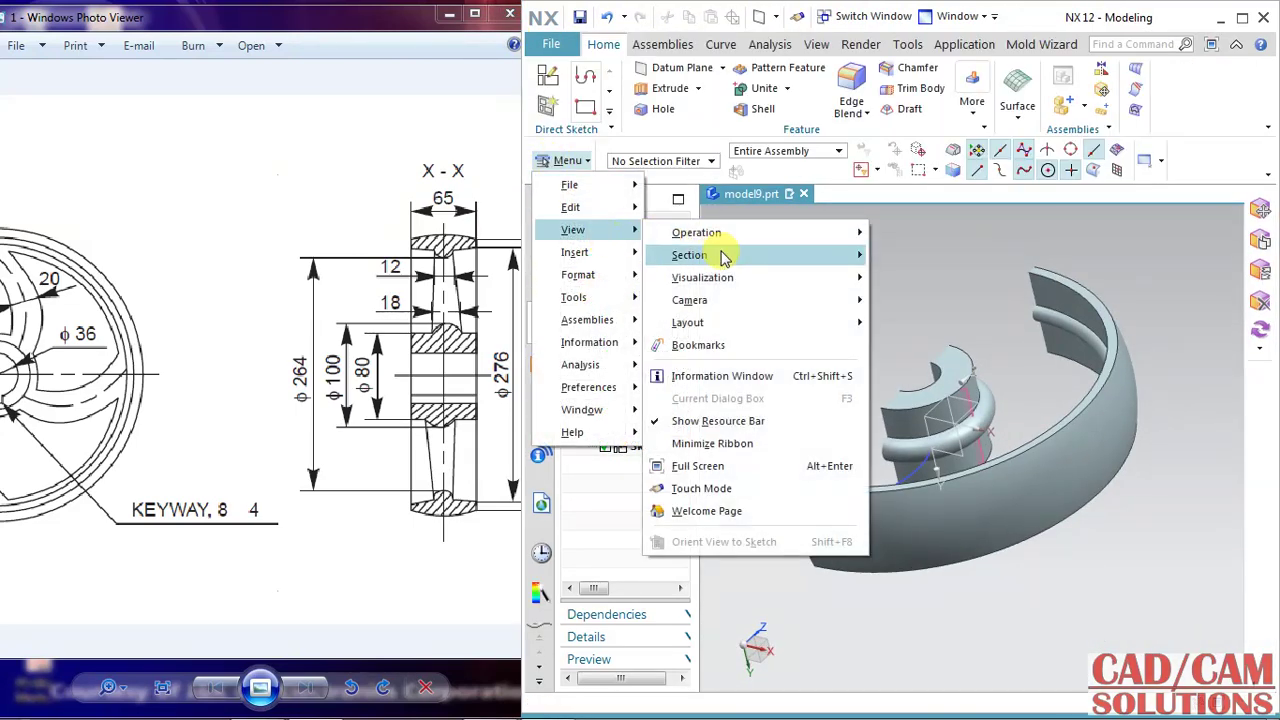
left_click(905, 265)
Maximize the NX window and orbit the uncut wheel to a new angle.
middle_click_drag(895, 241, 878, 318)
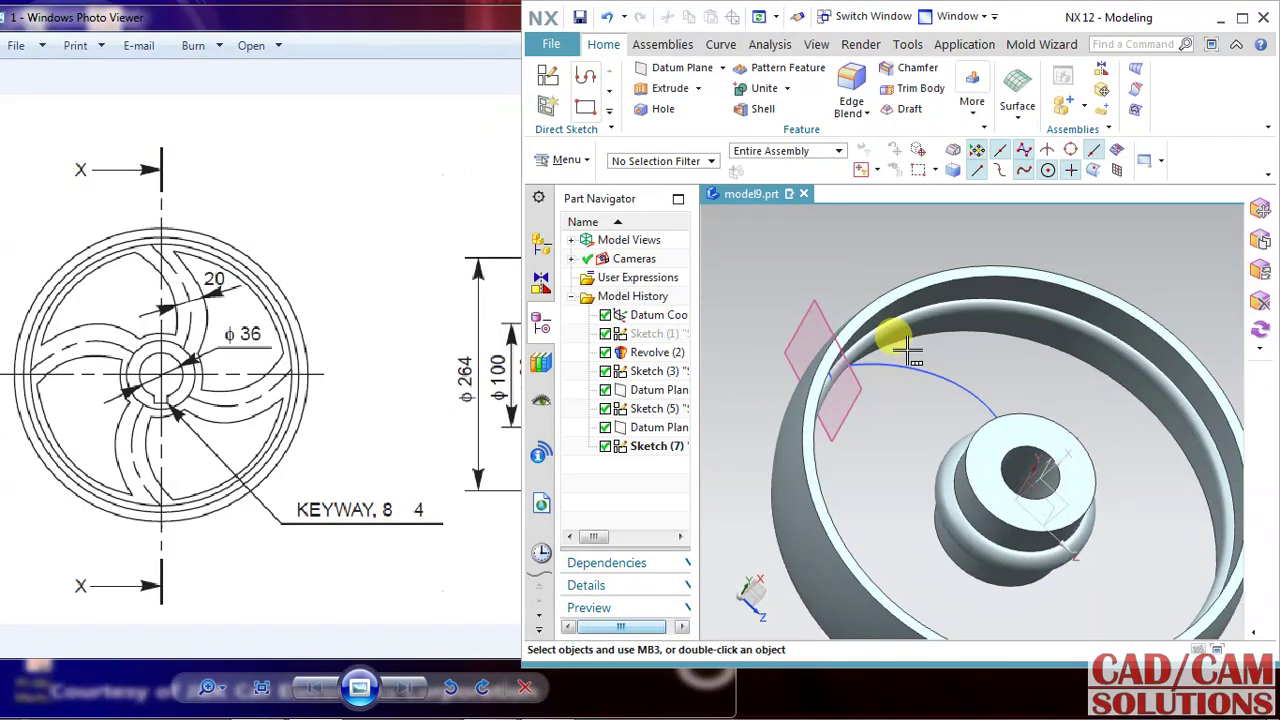
left_click(1239, 19)
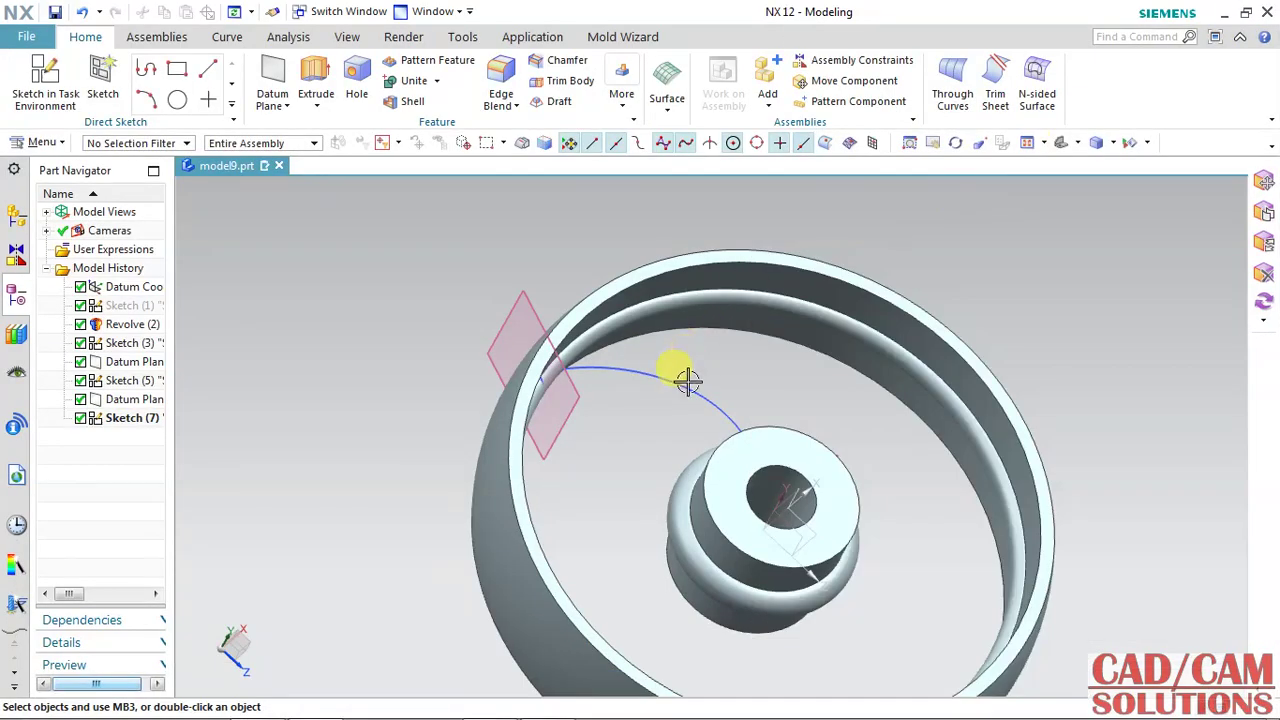
middle_click_drag(613, 444, 594, 357)
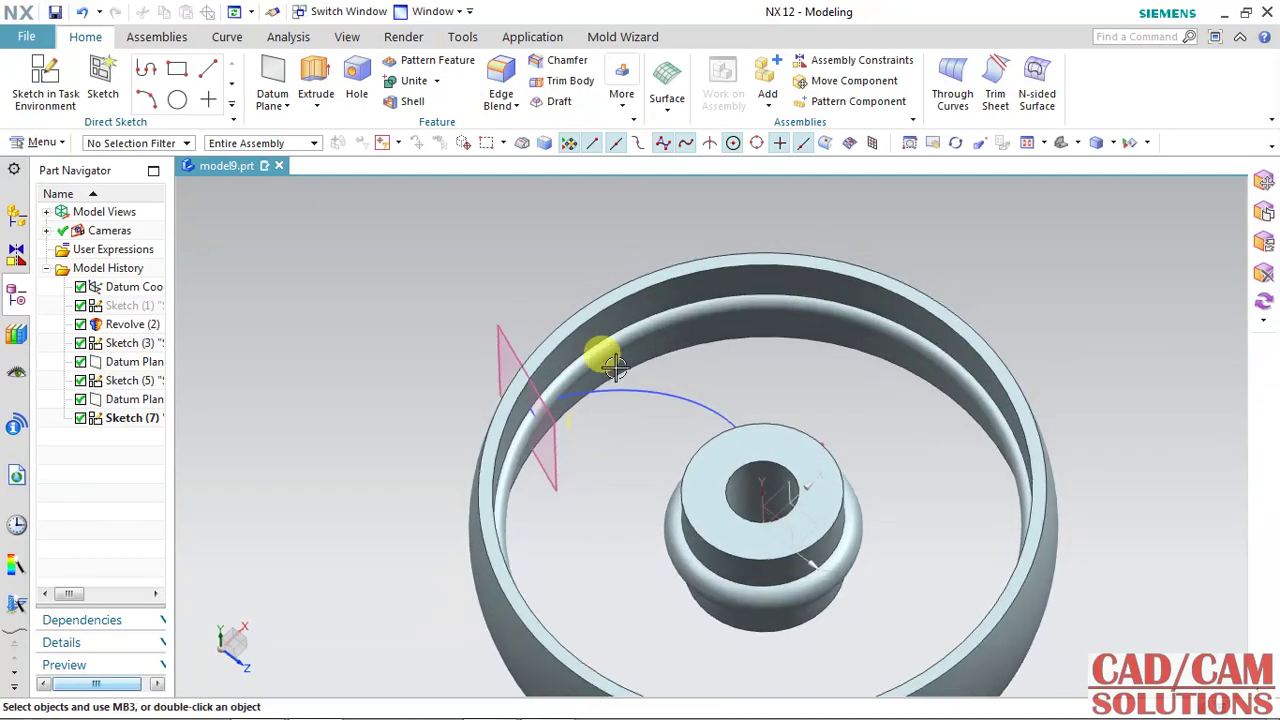
left_click(659, 120)
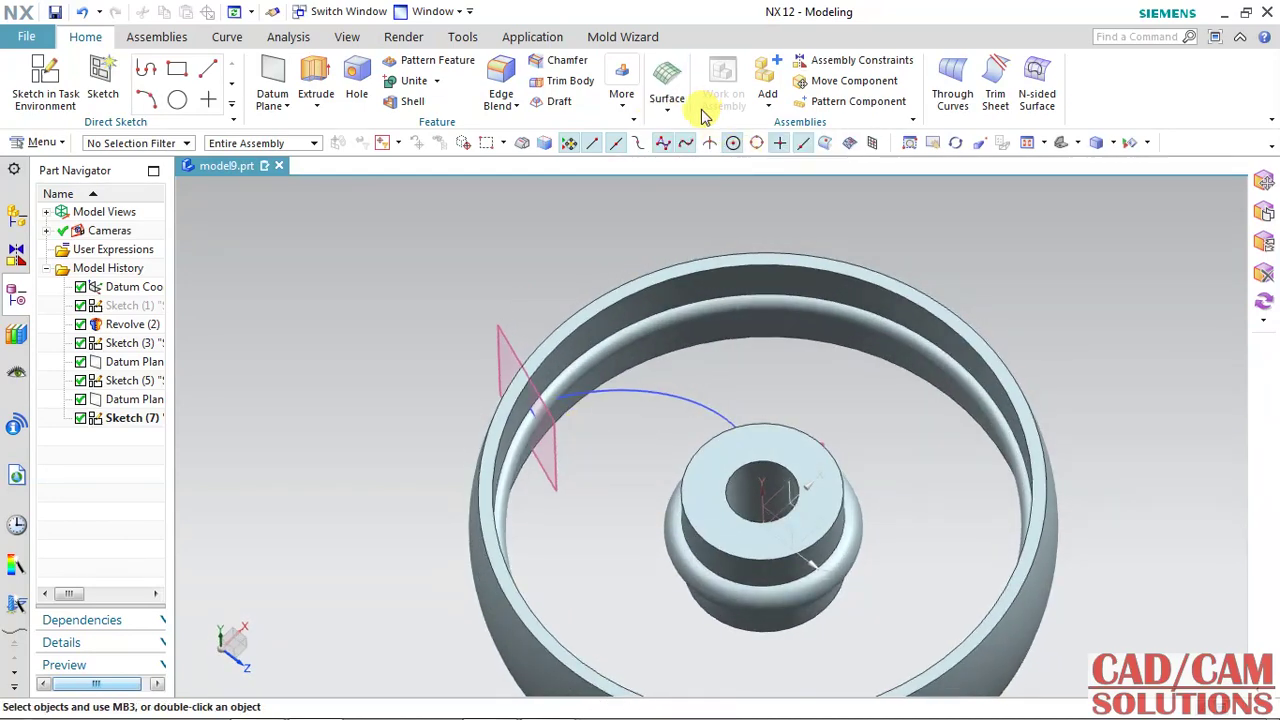
Start a Swept feature and select the hub ellipse as its section in wireframe view.
left_click(667, 98)
left_click(699, 177)
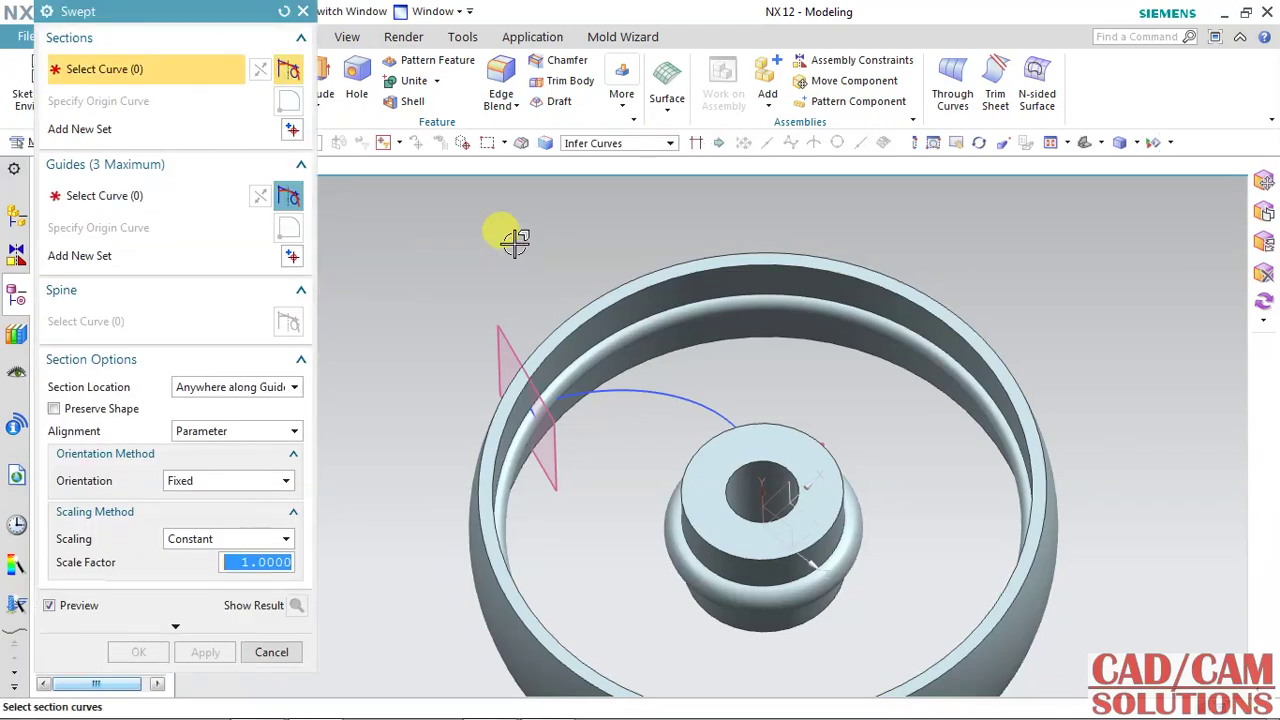
left_click(541, 422)
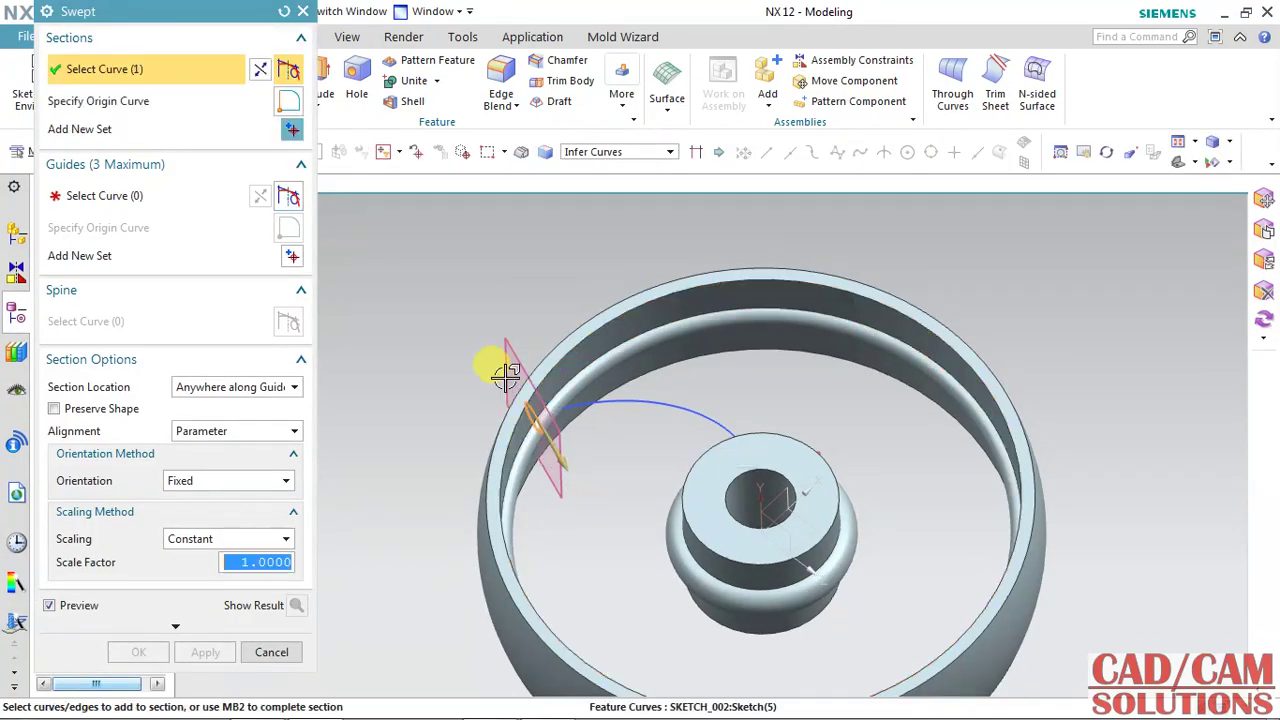
left_click(291, 129)
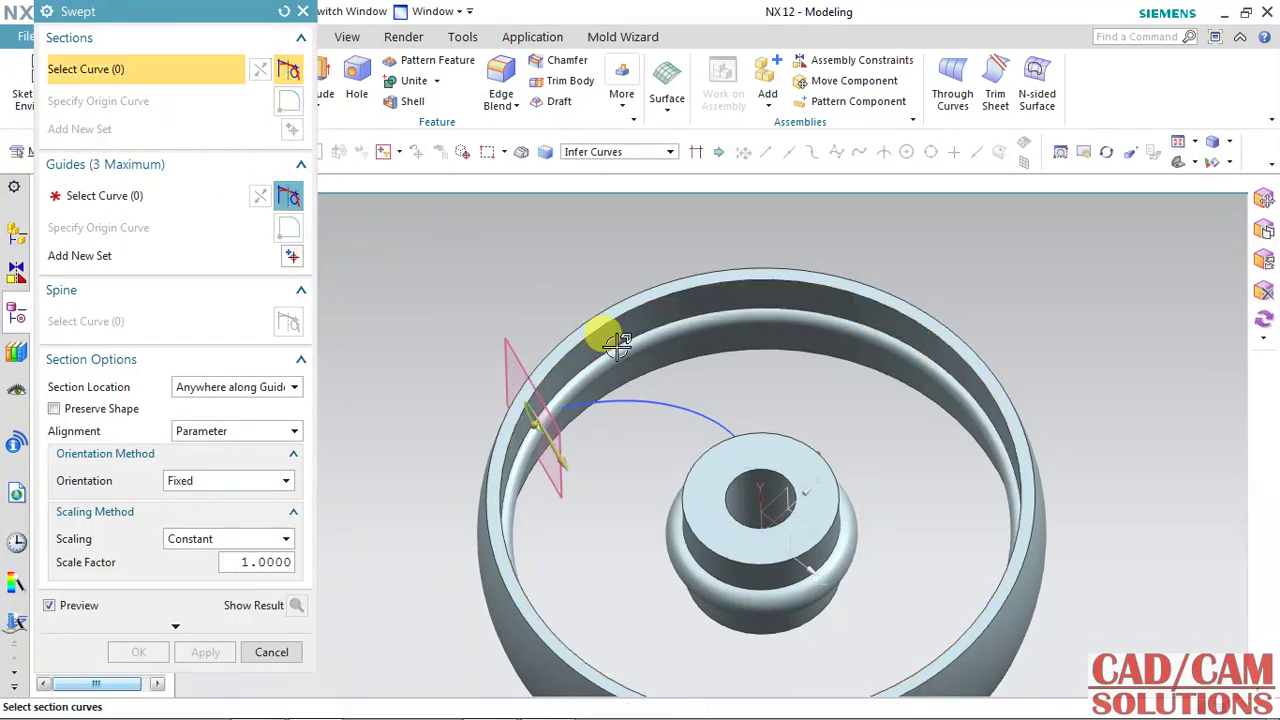
right_click(775, 390)
left_click(792, 423)
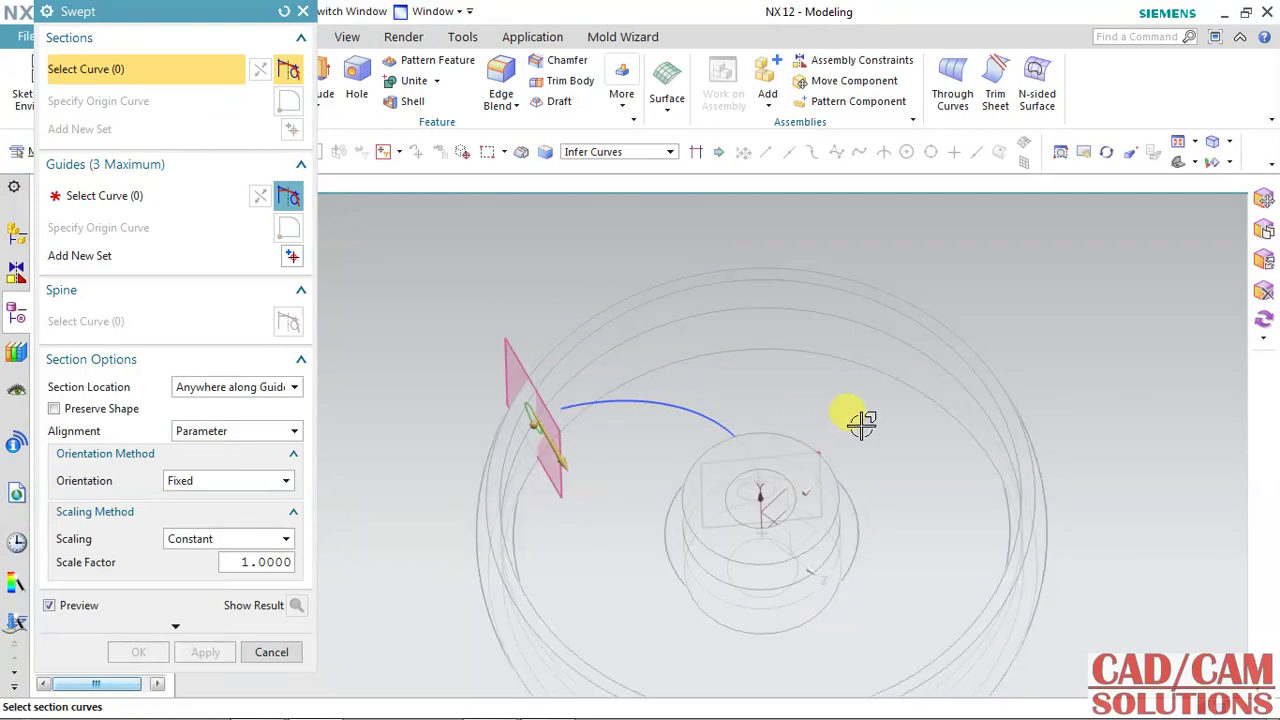
mouse_move(862, 425)
middle_mouse_down()
mouse_move(871, 420)
mouse_move(765, 478)
middle_mouse_up()
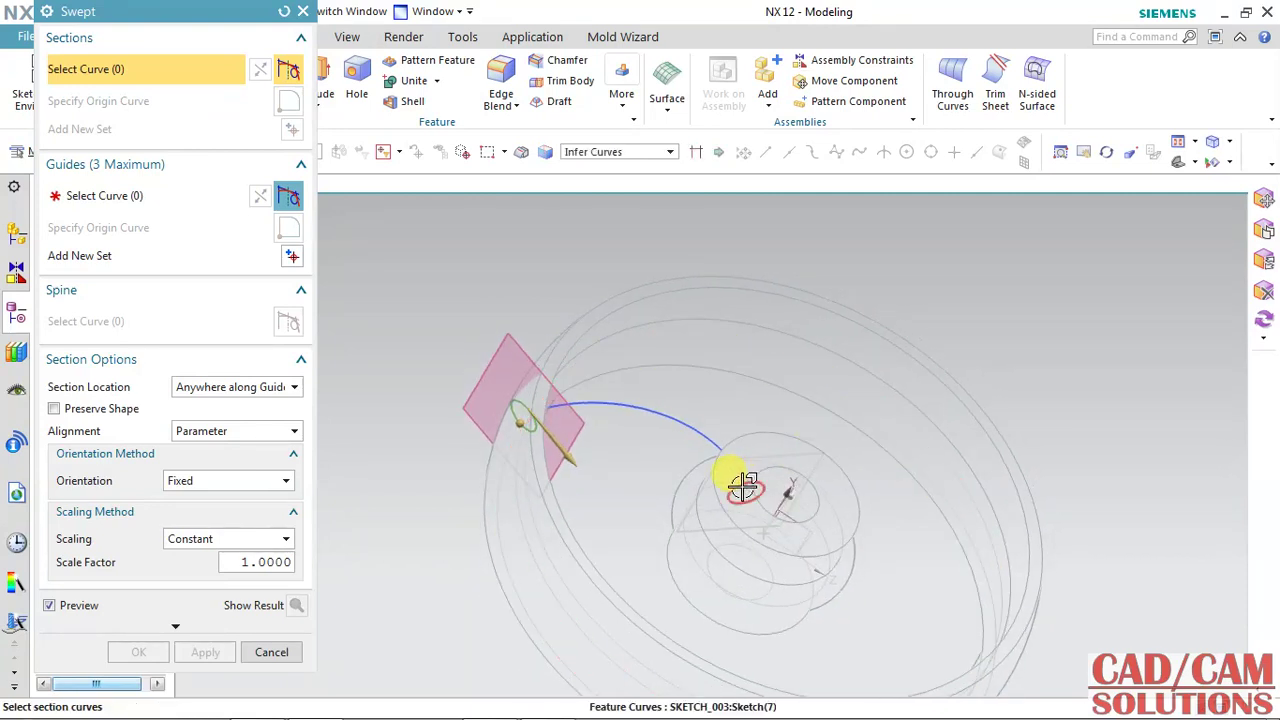
left_click(742, 486)
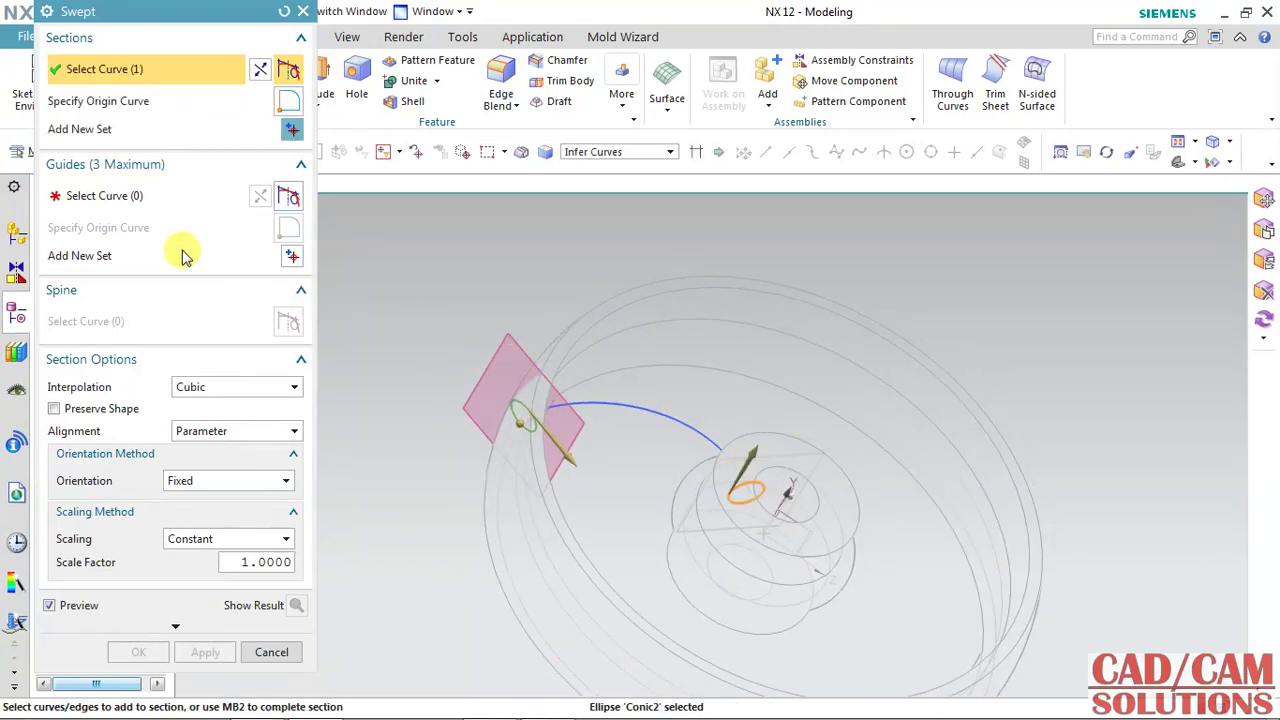
Select the curved spline as the sweep guide and inspect the spoke tube preview.
left_click(171, 198)
left_click(663, 415)
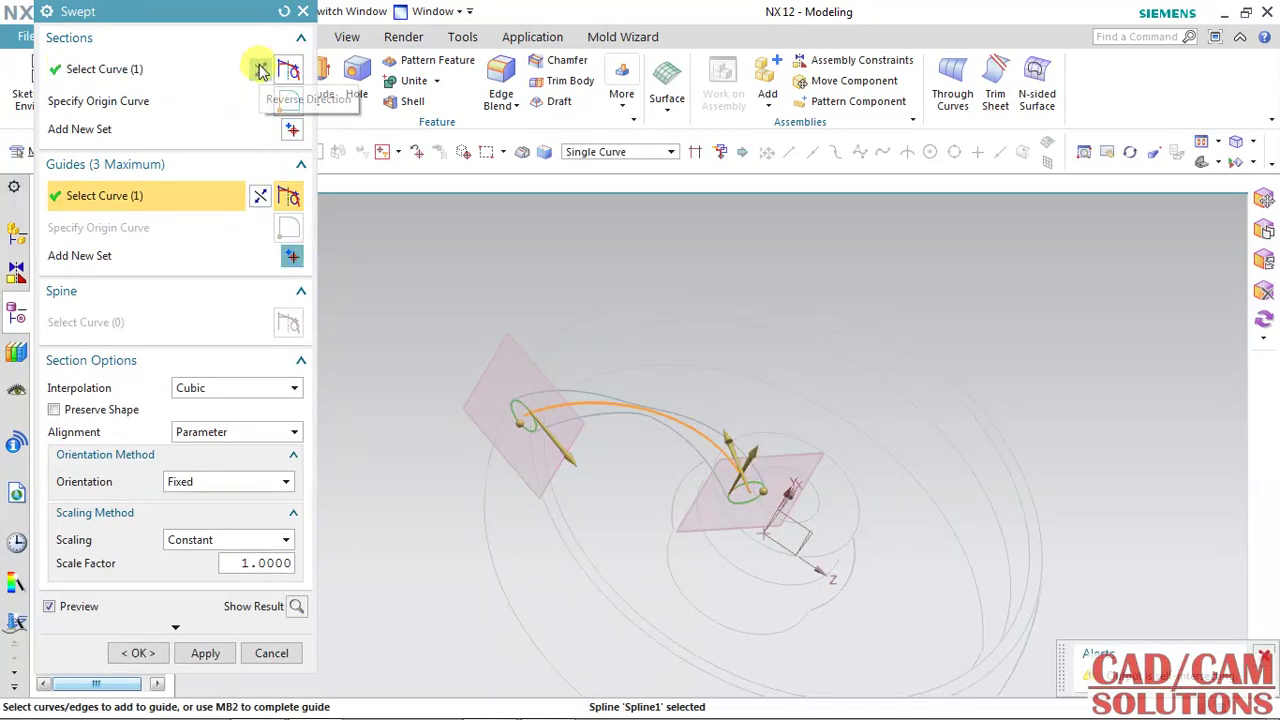
mouse_move(423, 234)
middle_mouse_down()
mouse_move(400, 280)
mouse_move(409, 300)
middle_mouse_up()
right_click(407, 301)
left_click(408, 270)
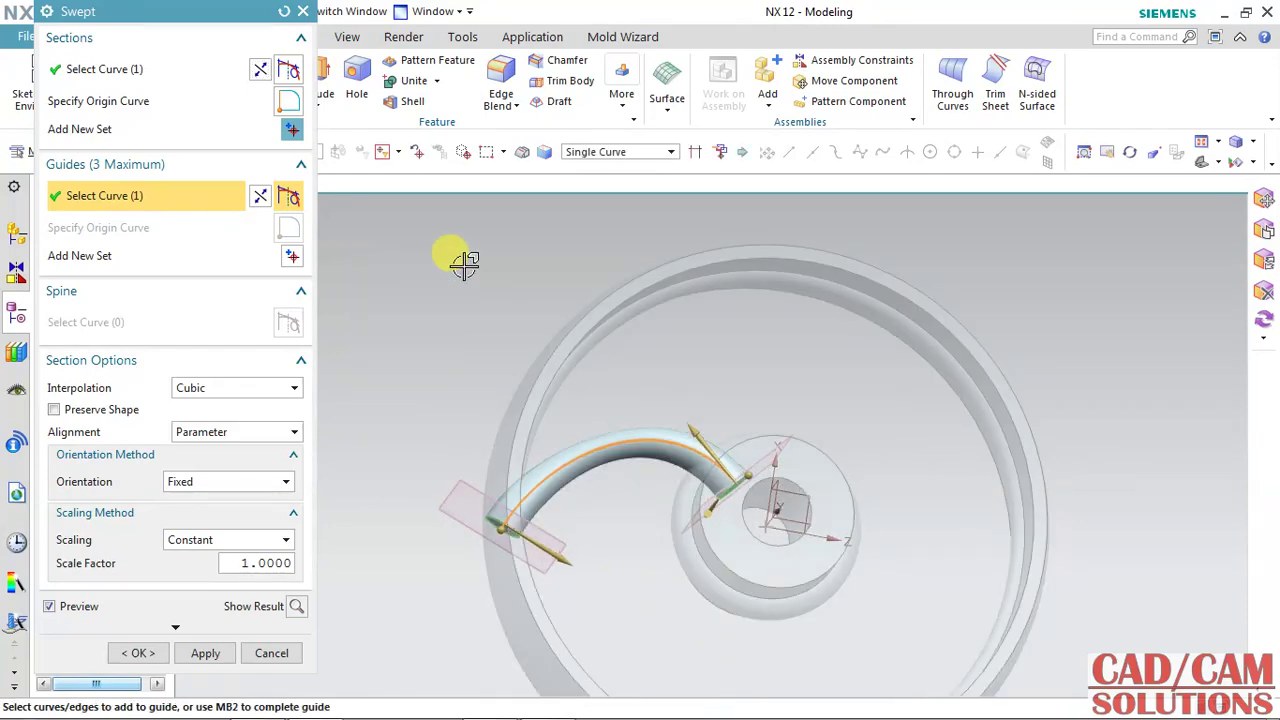
left_click_drag(500, 289, 500, 257)
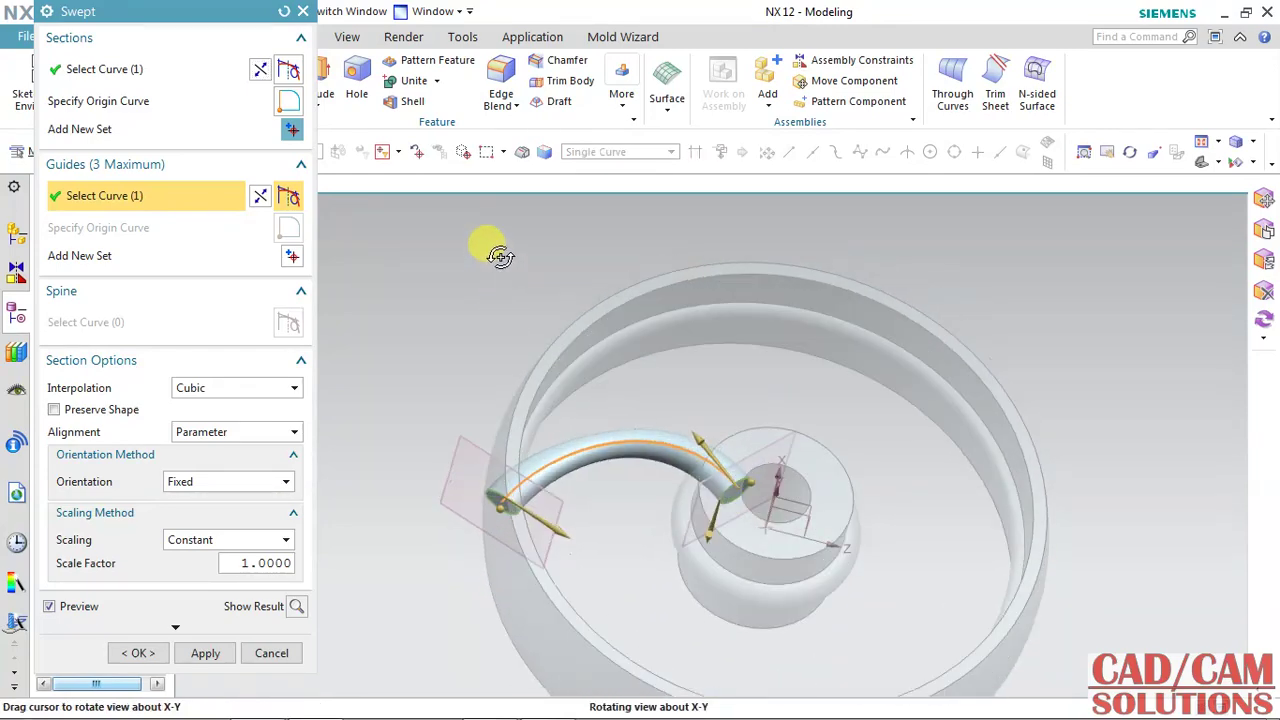
Try A Point orientation at the hole centre, reverse the section, then revert to Fixed.
left_click(260, 488)
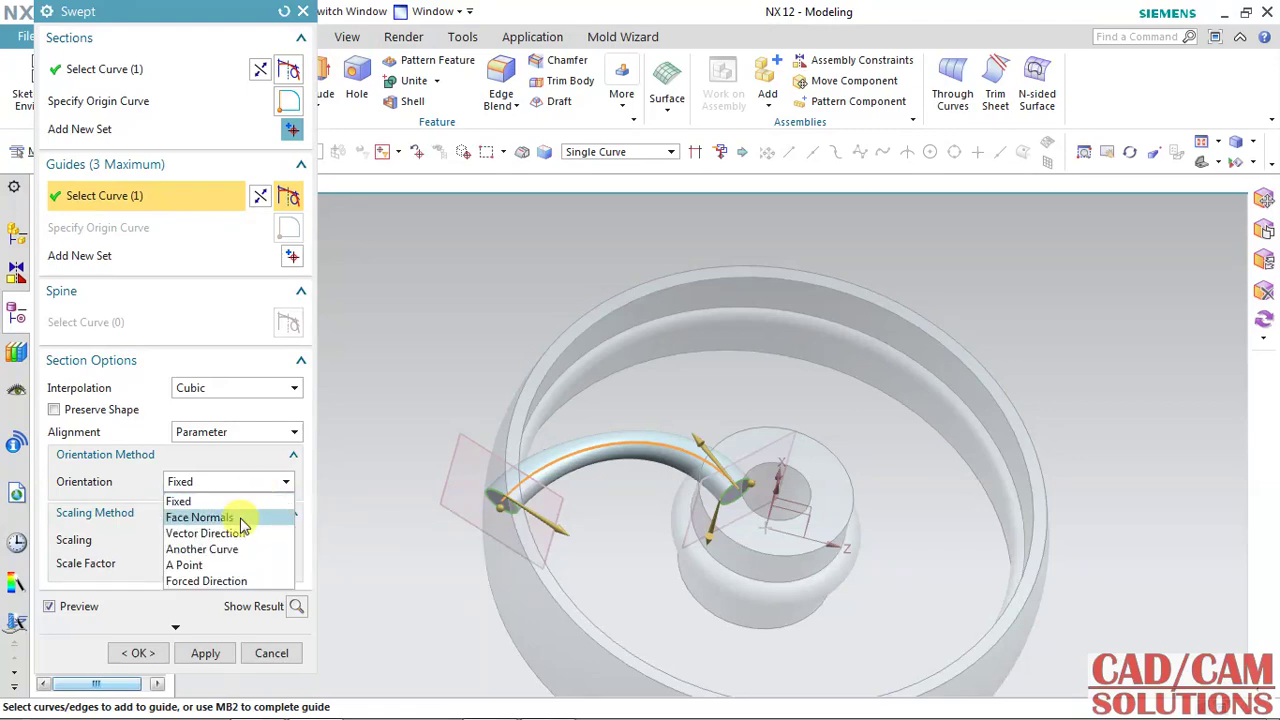
left_click(214, 566)
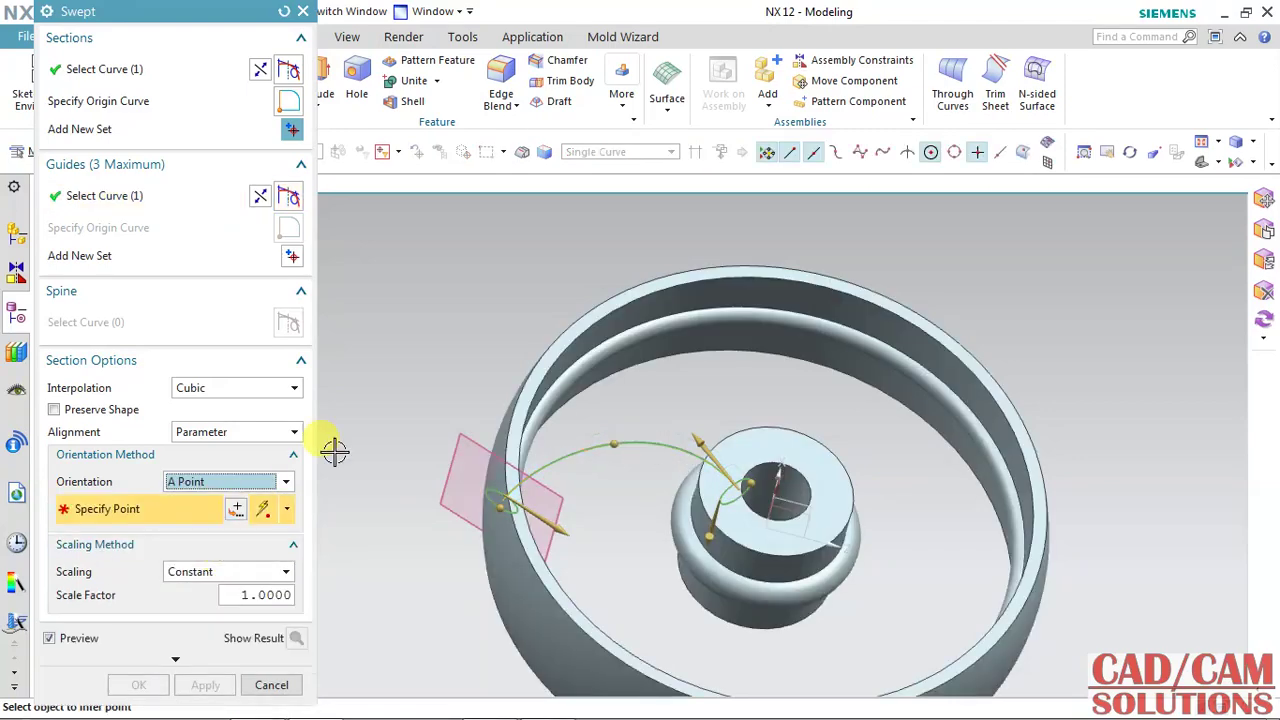
left_click(762, 478)
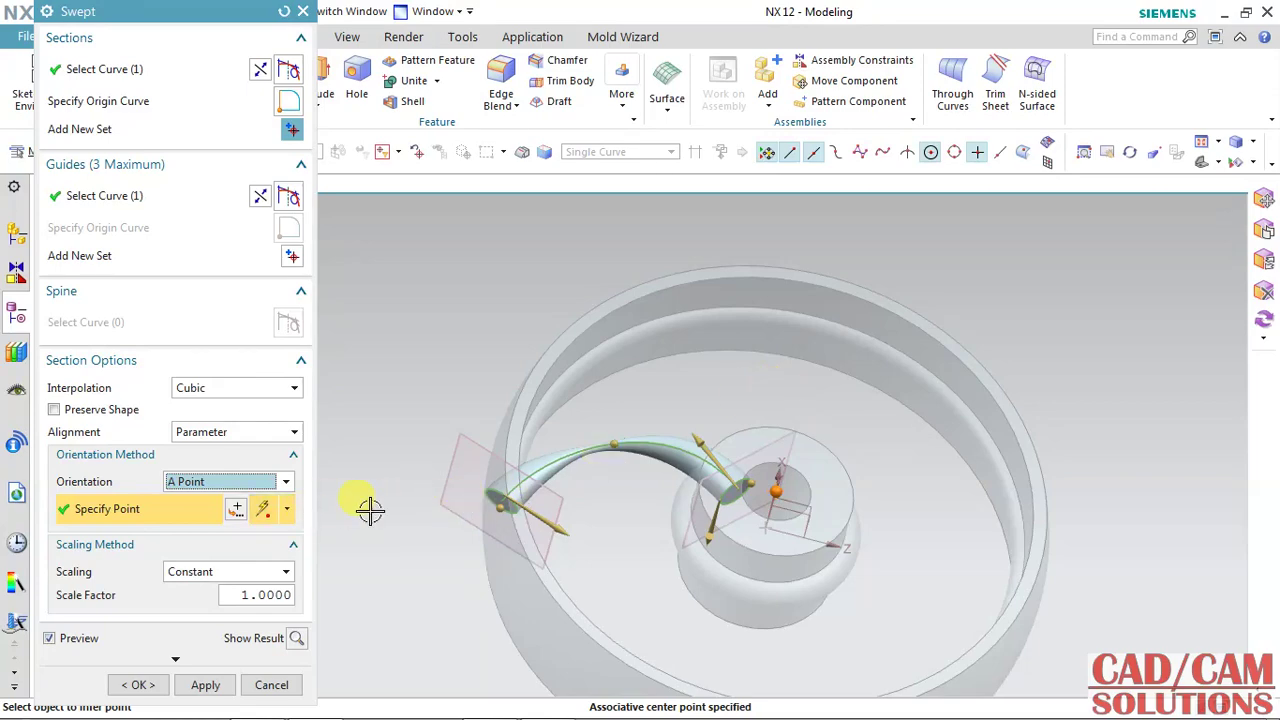
middle_click_drag(843, 473, 829, 486)
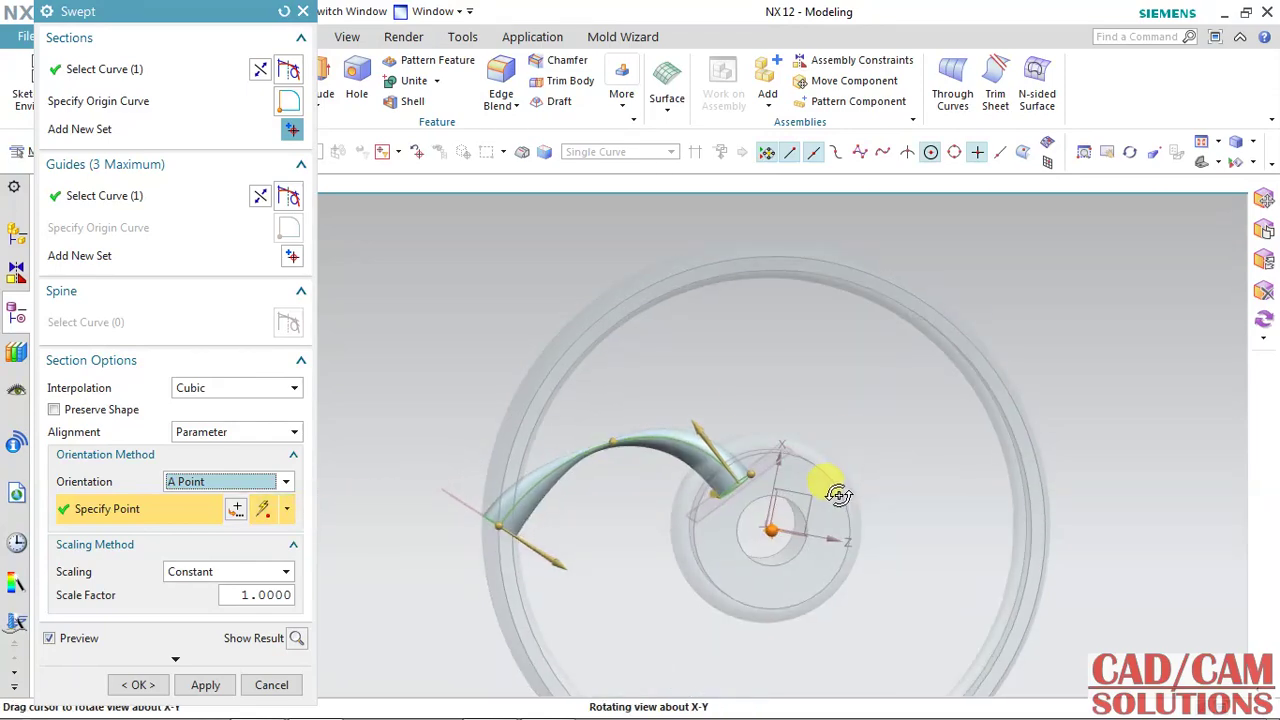
left_click(258, 76)
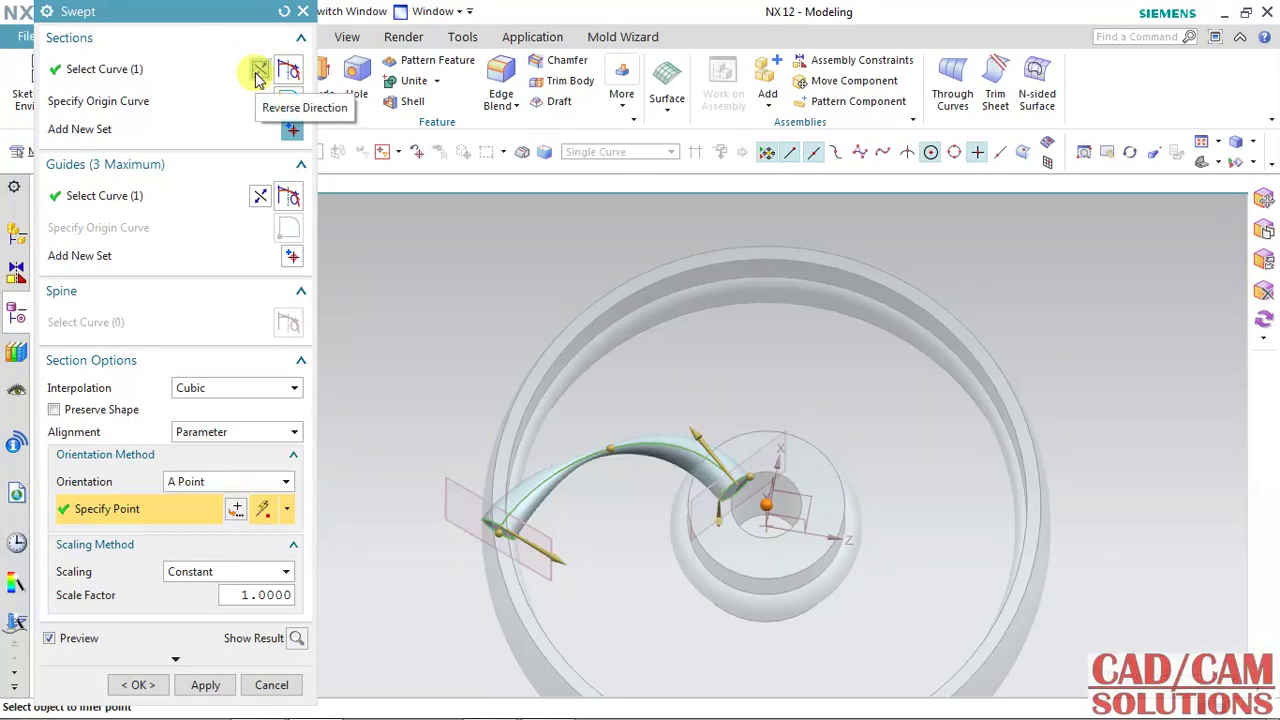
left_click(225, 483)
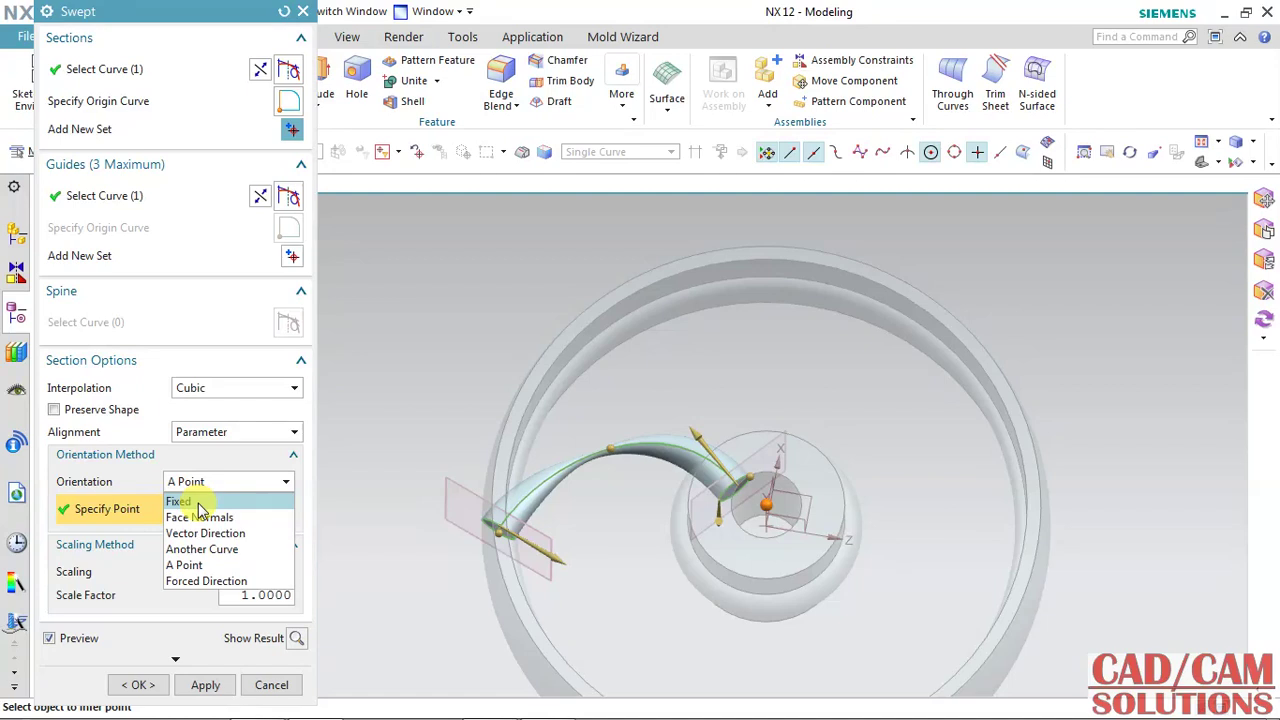
left_click(199, 503)
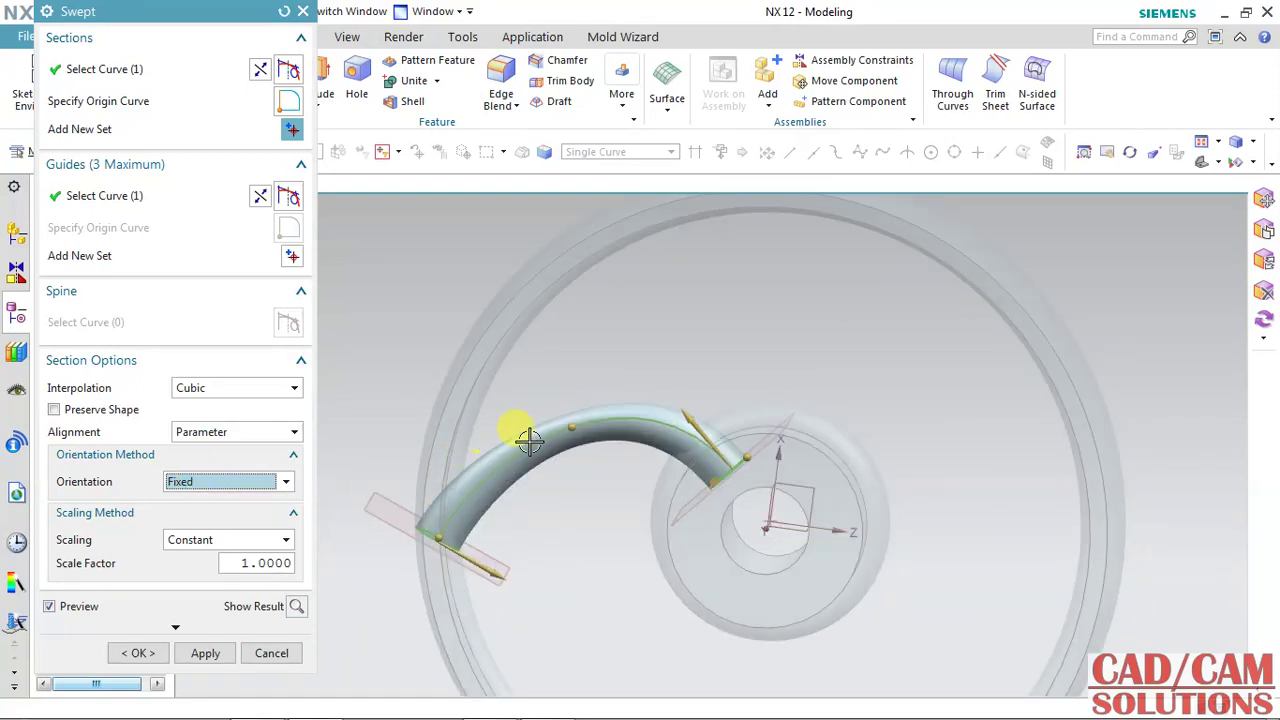
Orient the profile toward the hub edge's arc centre point and create Swept (9).
left_click(255, 489)
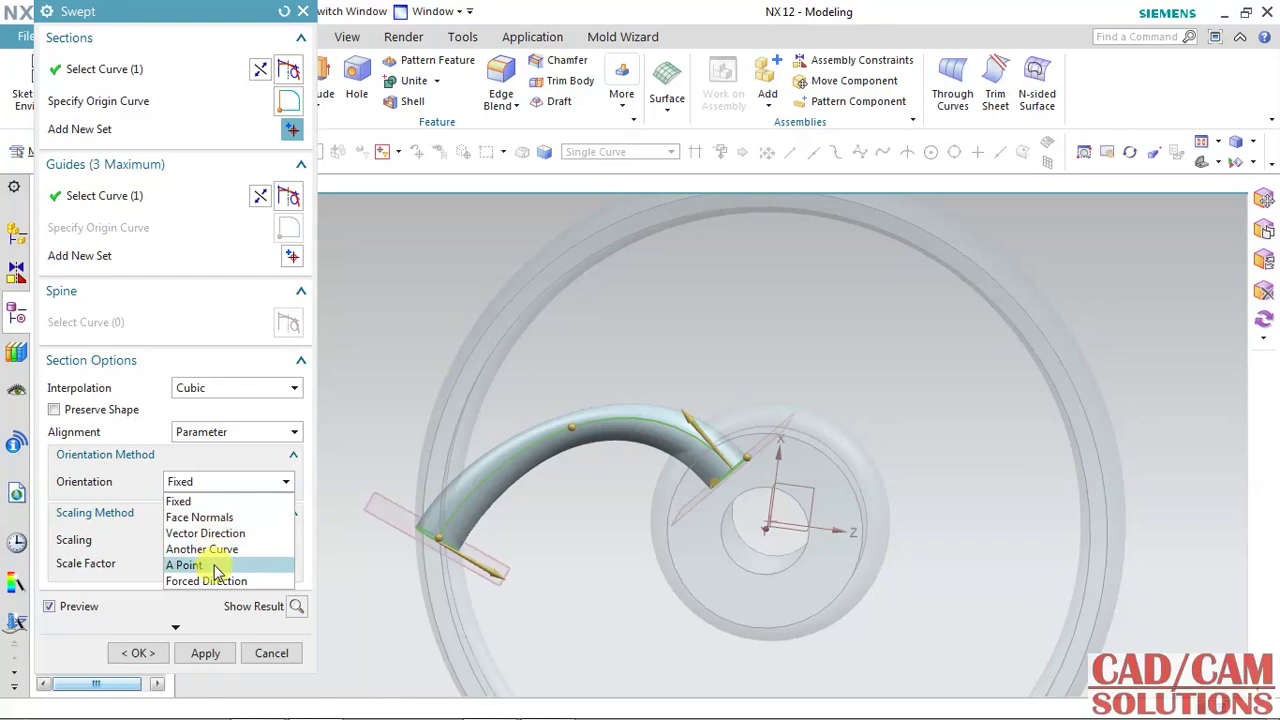
left_click(200, 563)
middle_click_drag(573, 588, 695, 551)
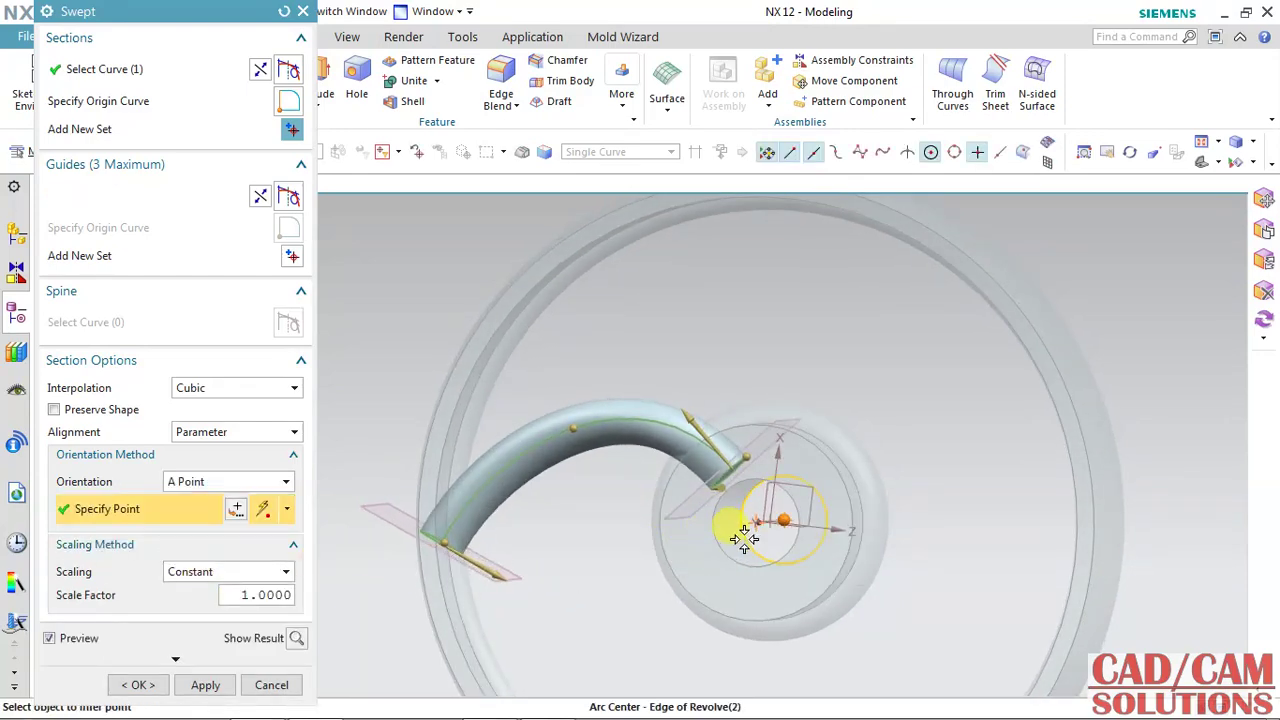
left_click(742, 526)
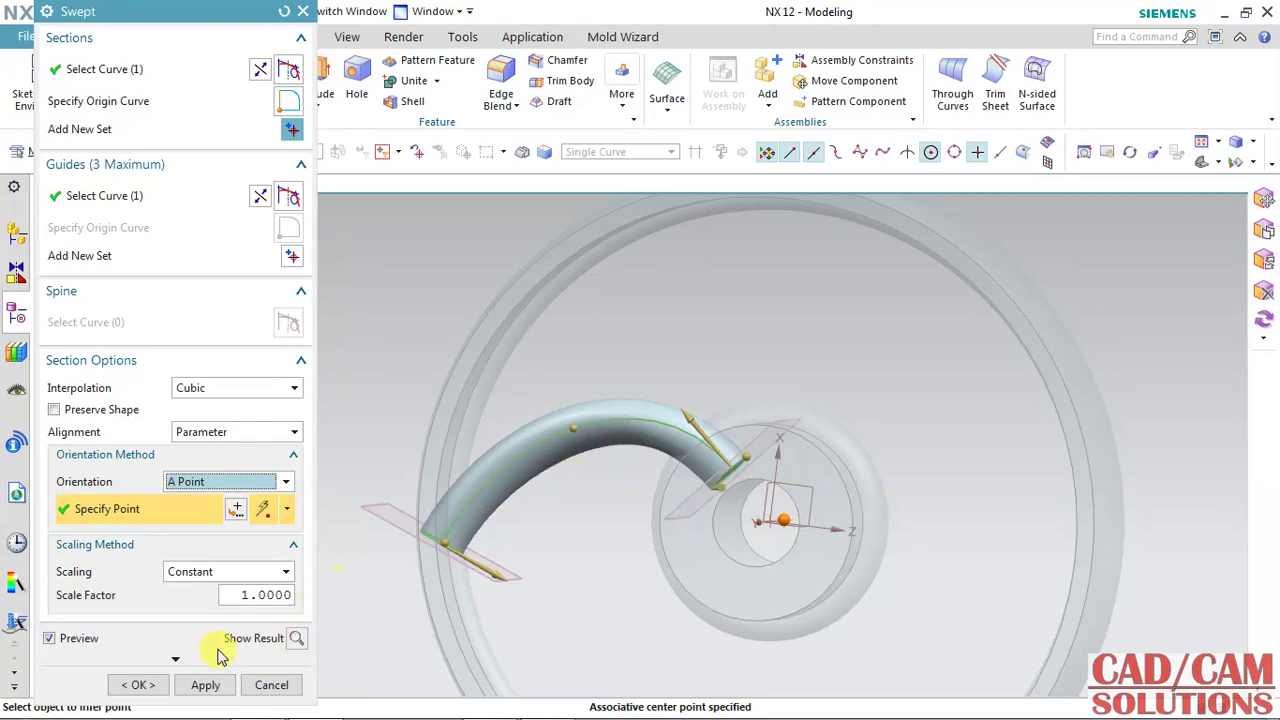
left_click(139, 686)
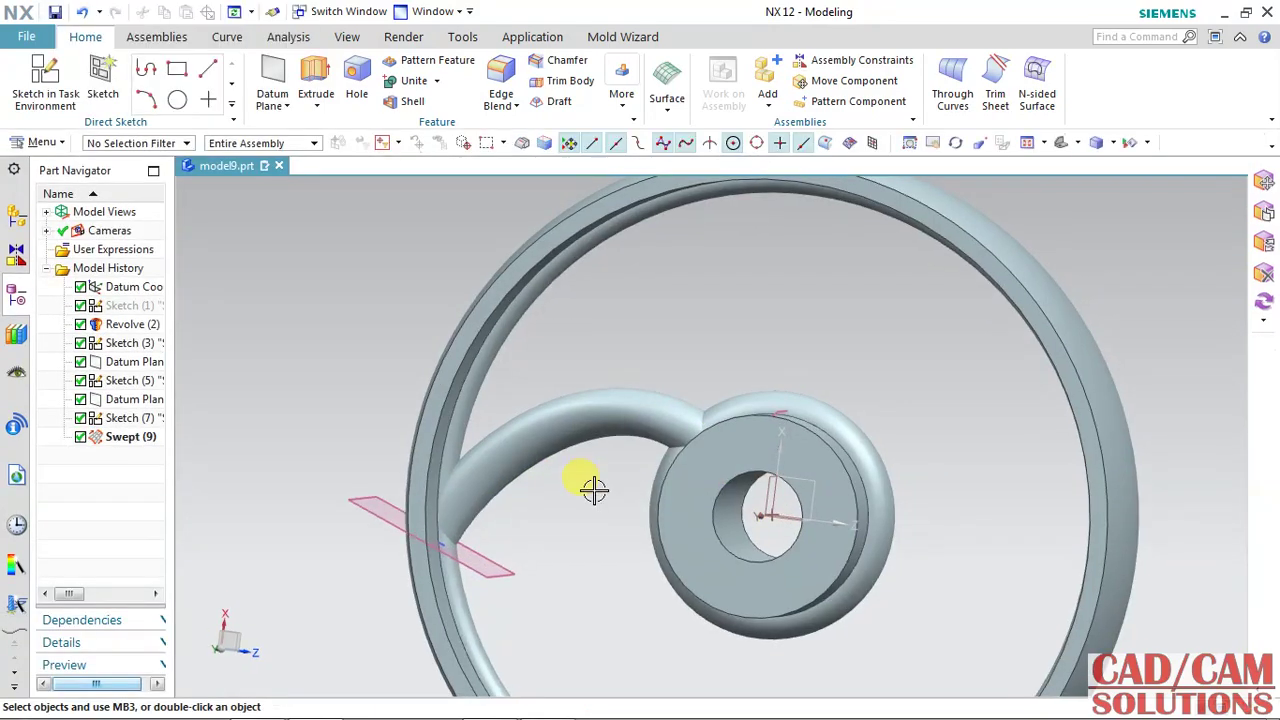
Unite the swept spoke tool with the revolved rim-and-hub target body.
middle_click_drag(593, 488, 610, 443)
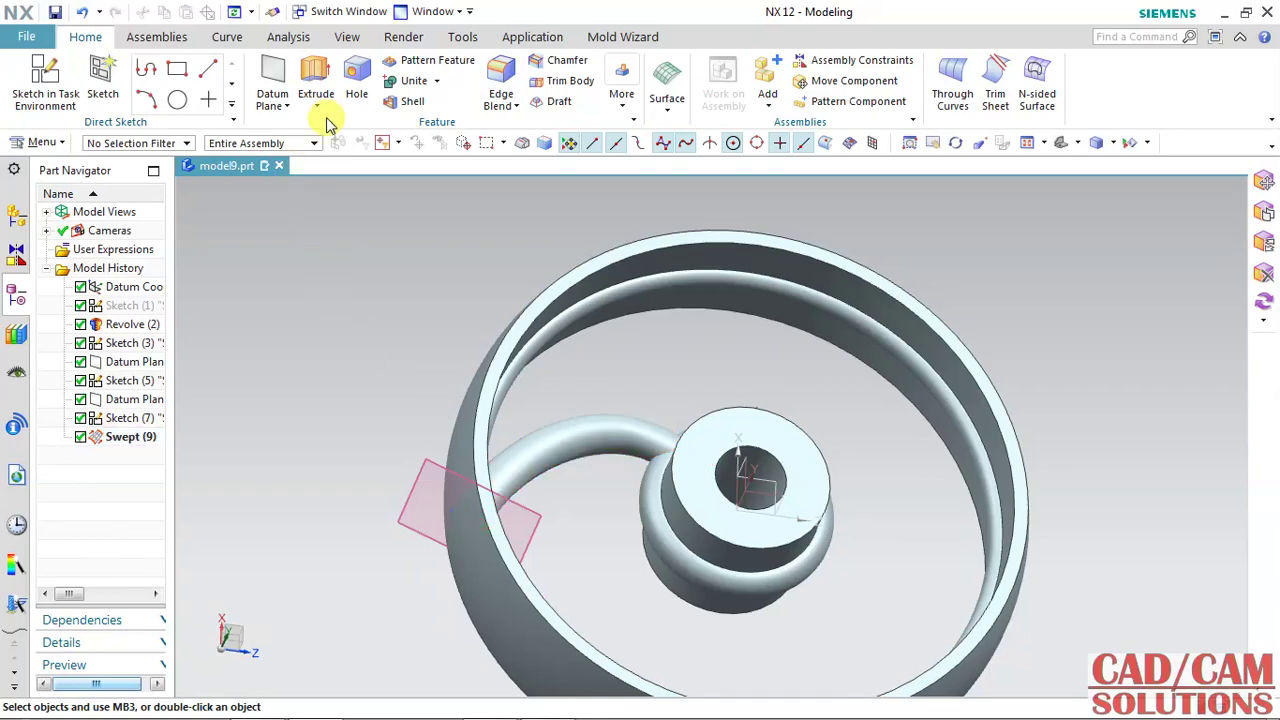
left_click(410, 80)
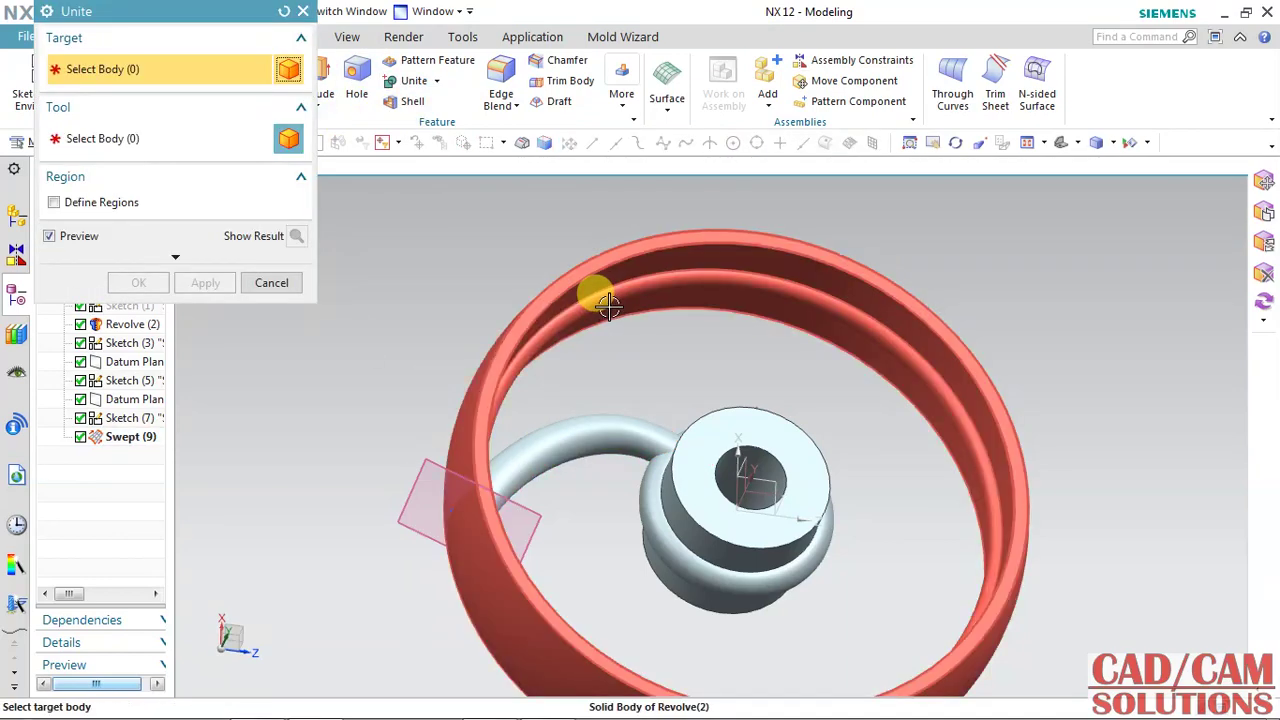
left_click(609, 306)
left_click(593, 427)
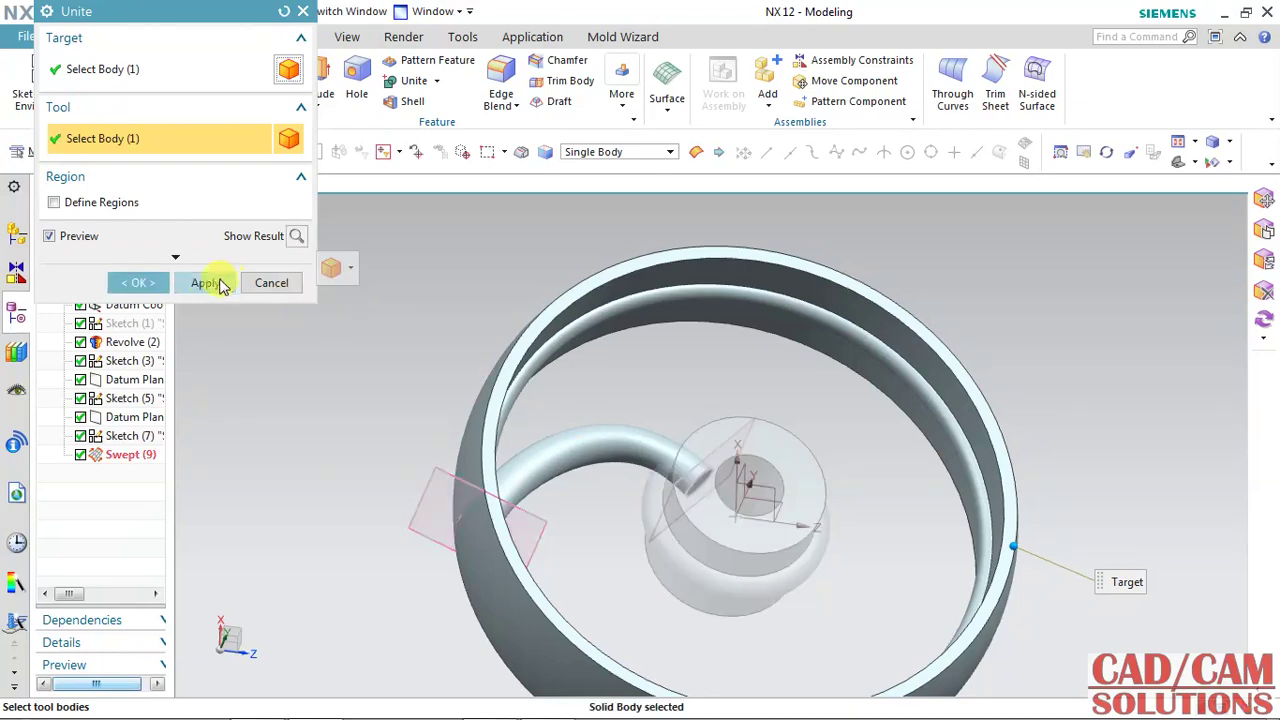
left_click(160, 283)
mouse_move(263, 308)
middle_mouse_down()
mouse_move(293, 336)
mouse_move(280, 320)
middle_mouse_up()
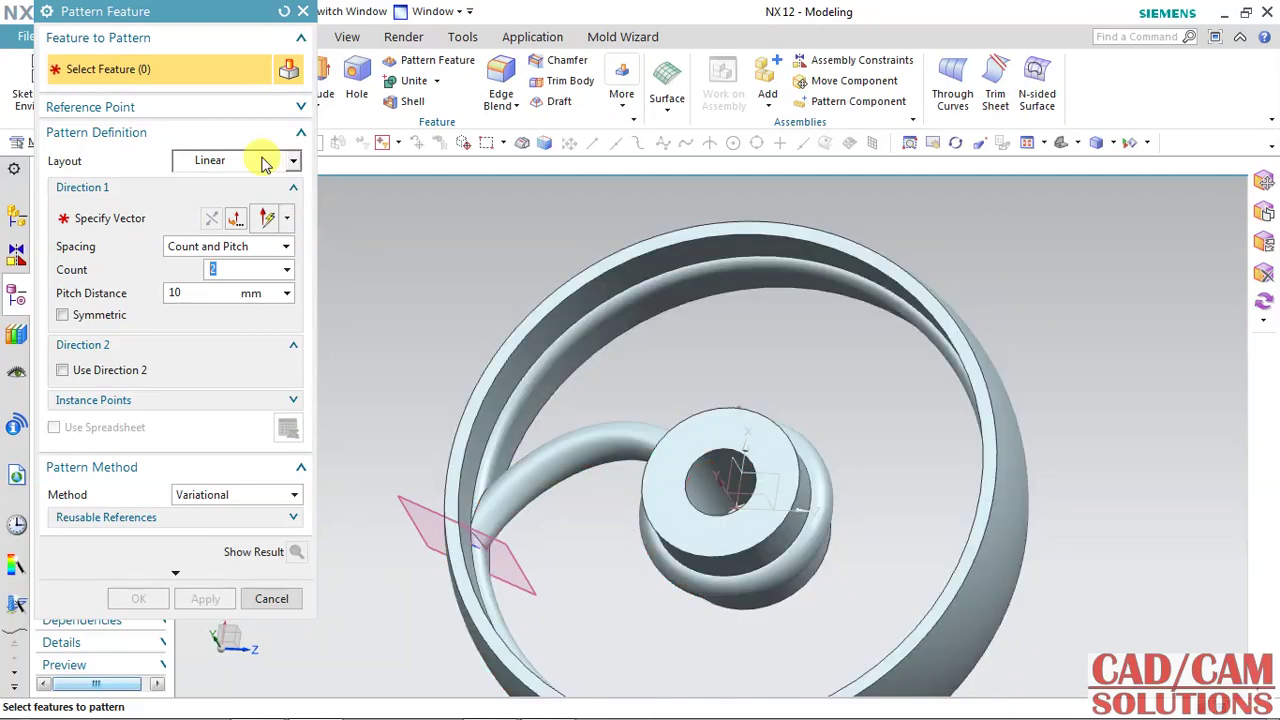
Pattern the swept spoke circularly about the hub axis: count 4, pitch angle 90°.
left_click(586, 420)
left_click(247, 163)
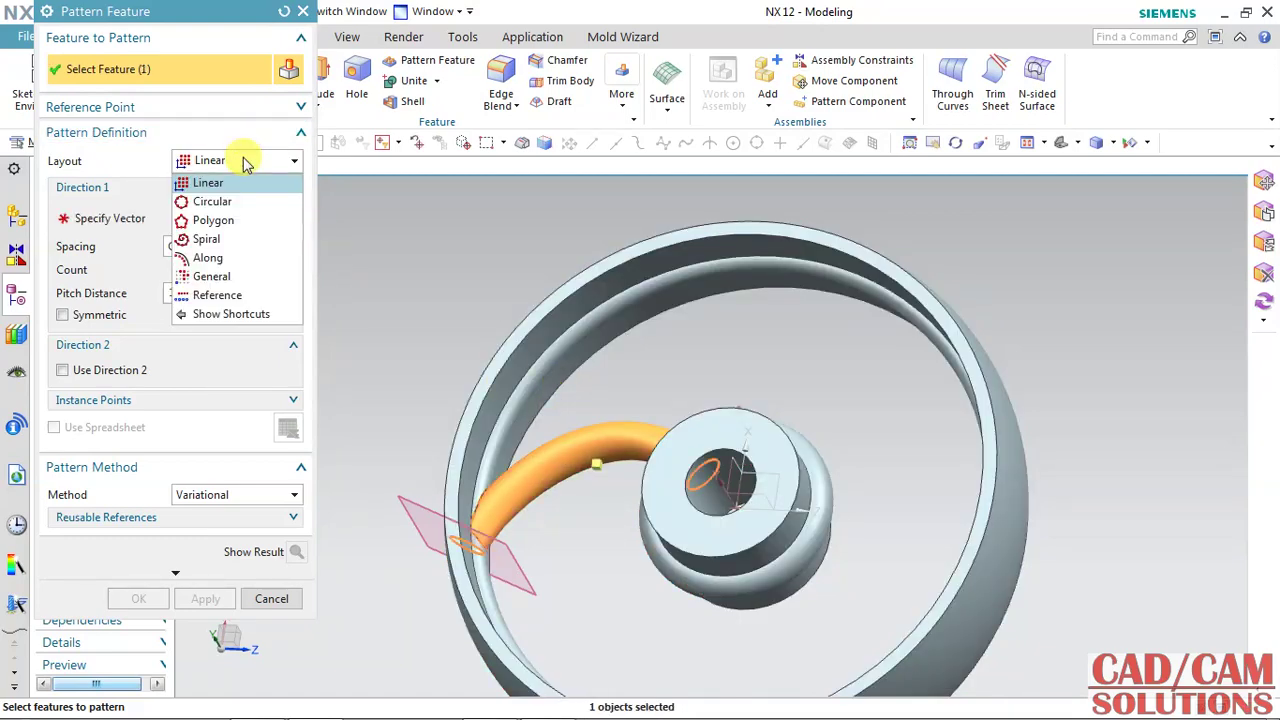
left_click(205, 202)
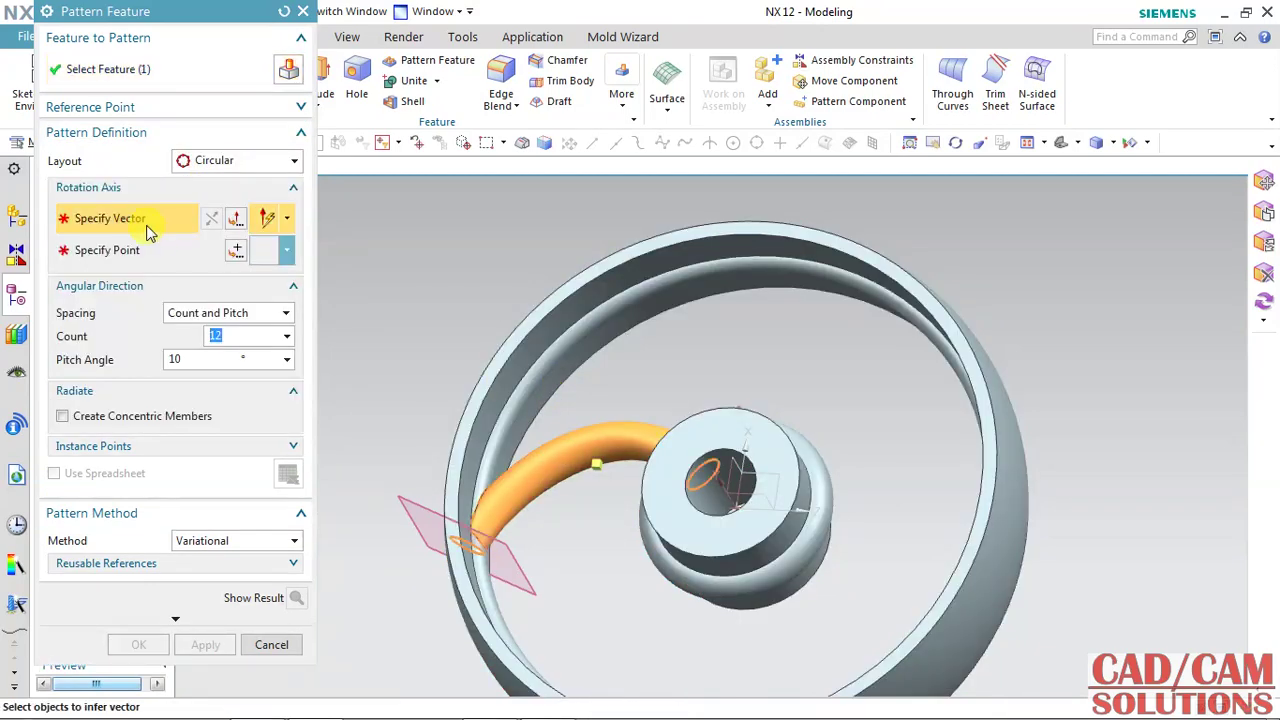
left_click(690, 452)
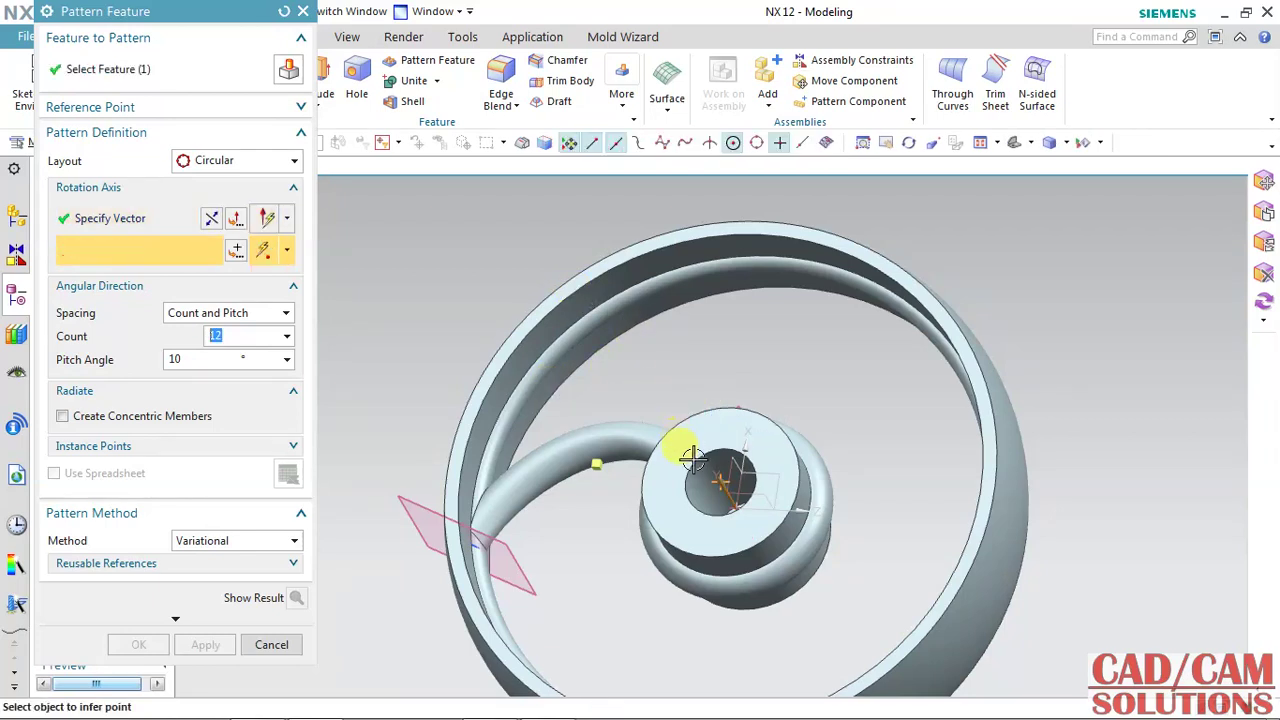
left_click(688, 452)
type("4")
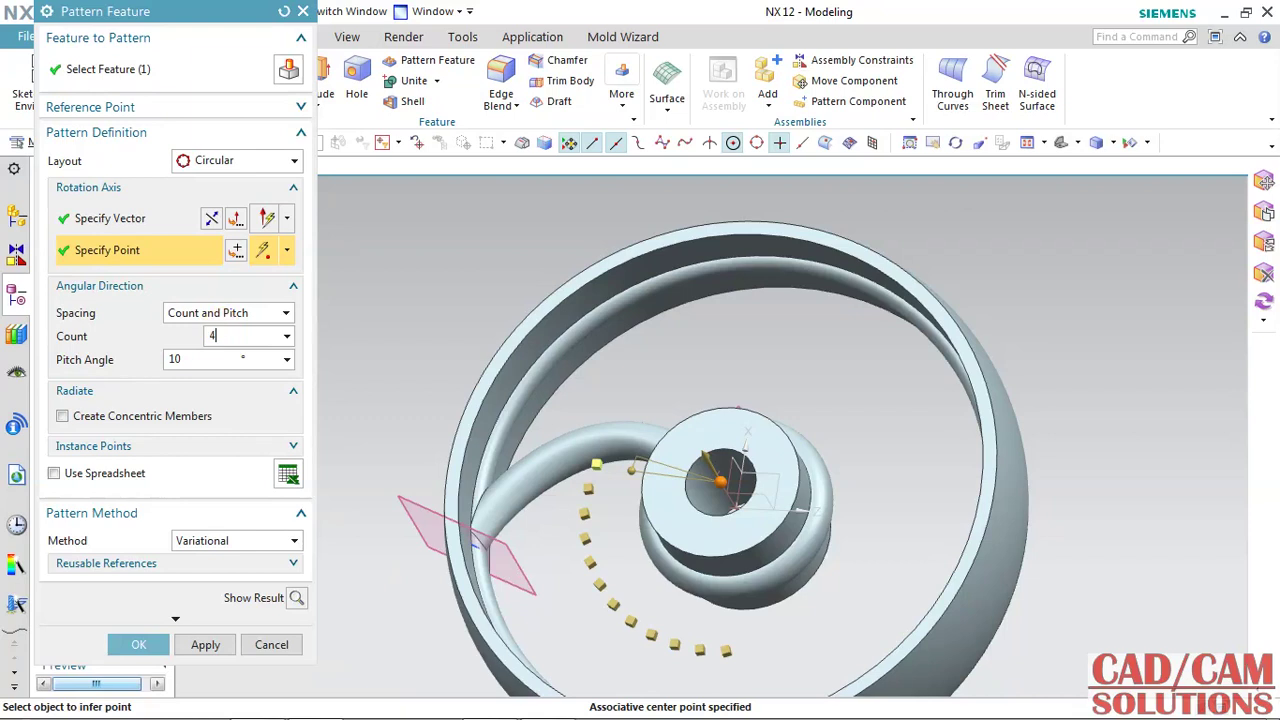
left_click(175, 359)
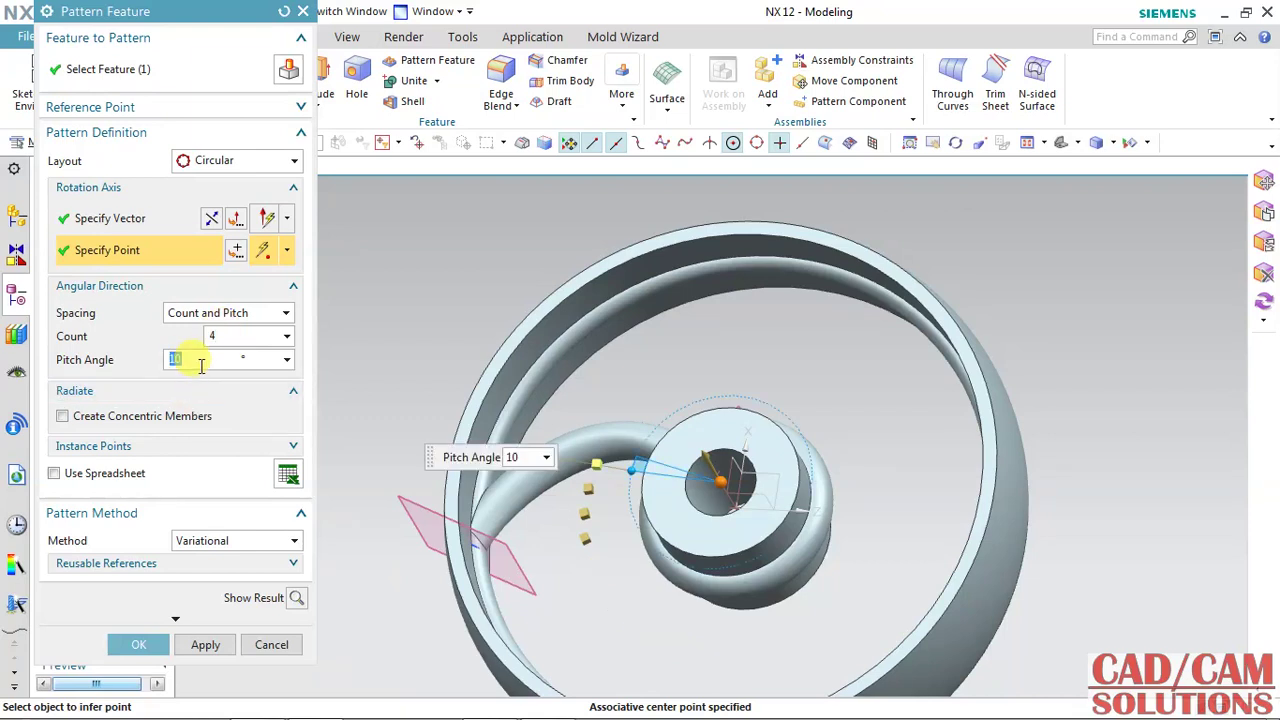
type("90")
left_click(239, 340)
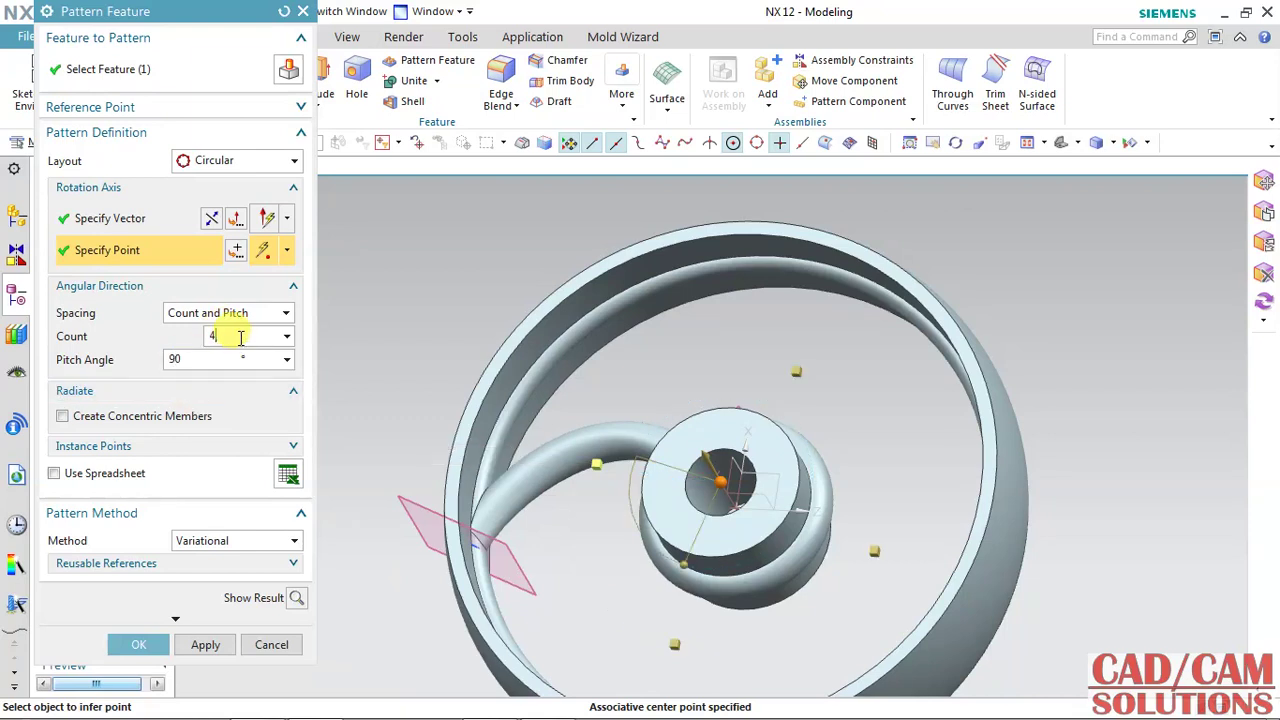
left_click(142, 650)
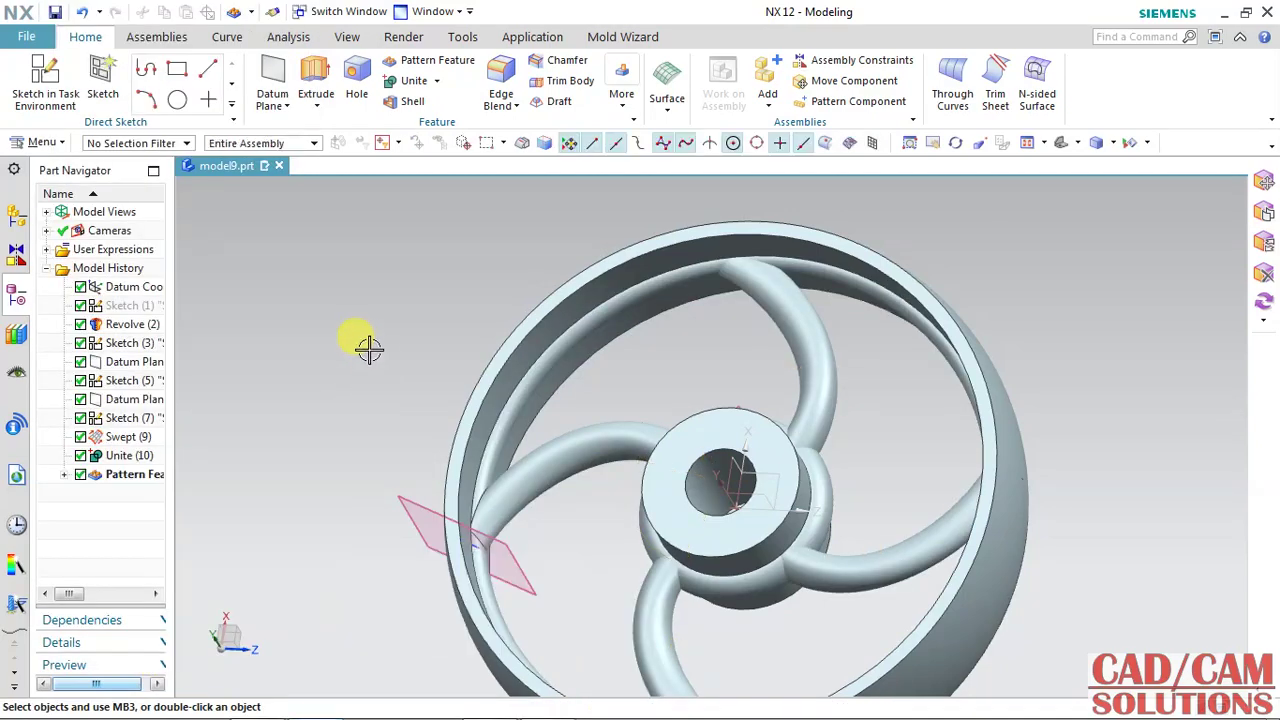
Restore the NX window beside the reference drawing and make it taller.
mouse_move(388, 325)
middle_mouse_down()
mouse_move(391, 401)
mouse_move(360, 431)
mouse_move(360, 406)
middle_mouse_up()
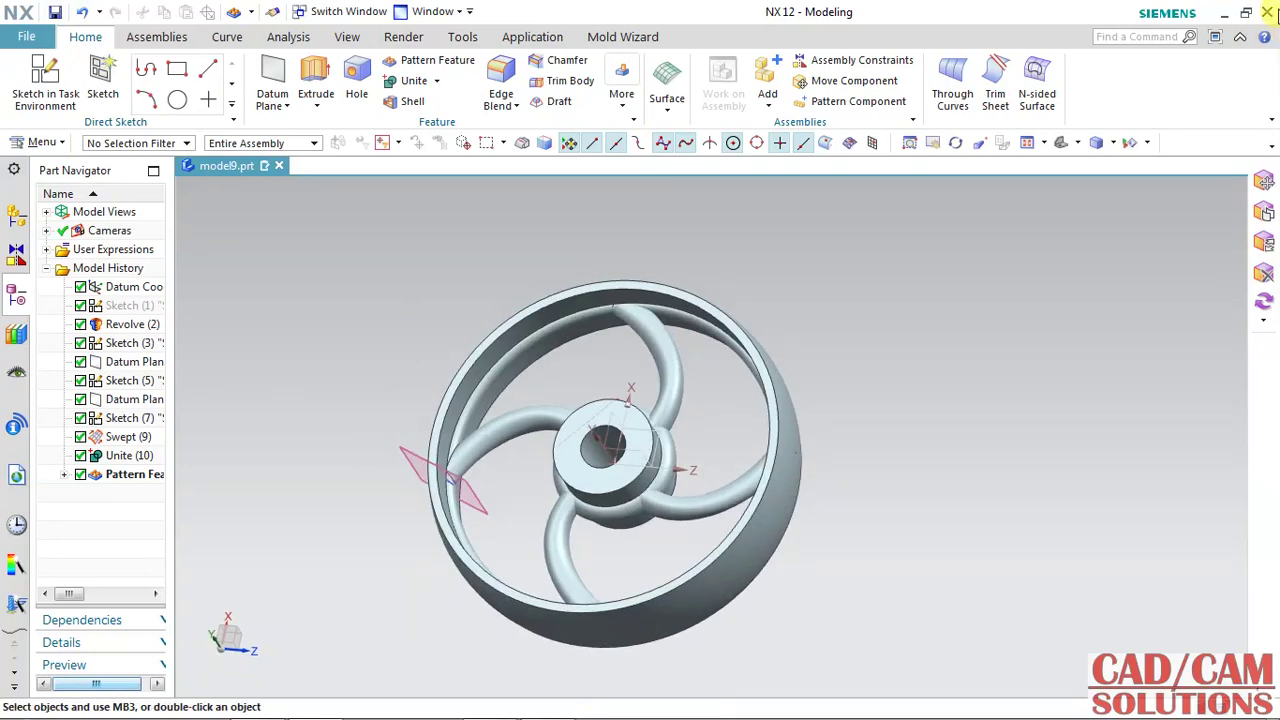
left_click(1247, 14)
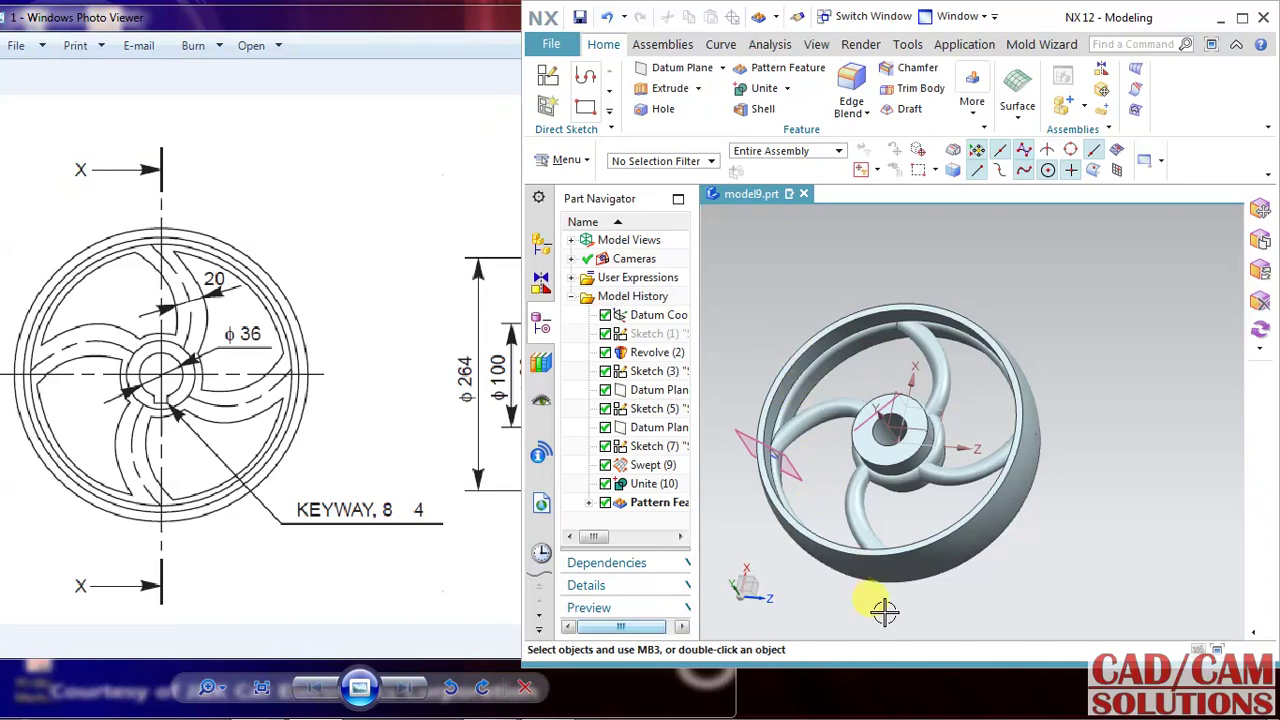
left_click_drag(895, 657, 895, 713)
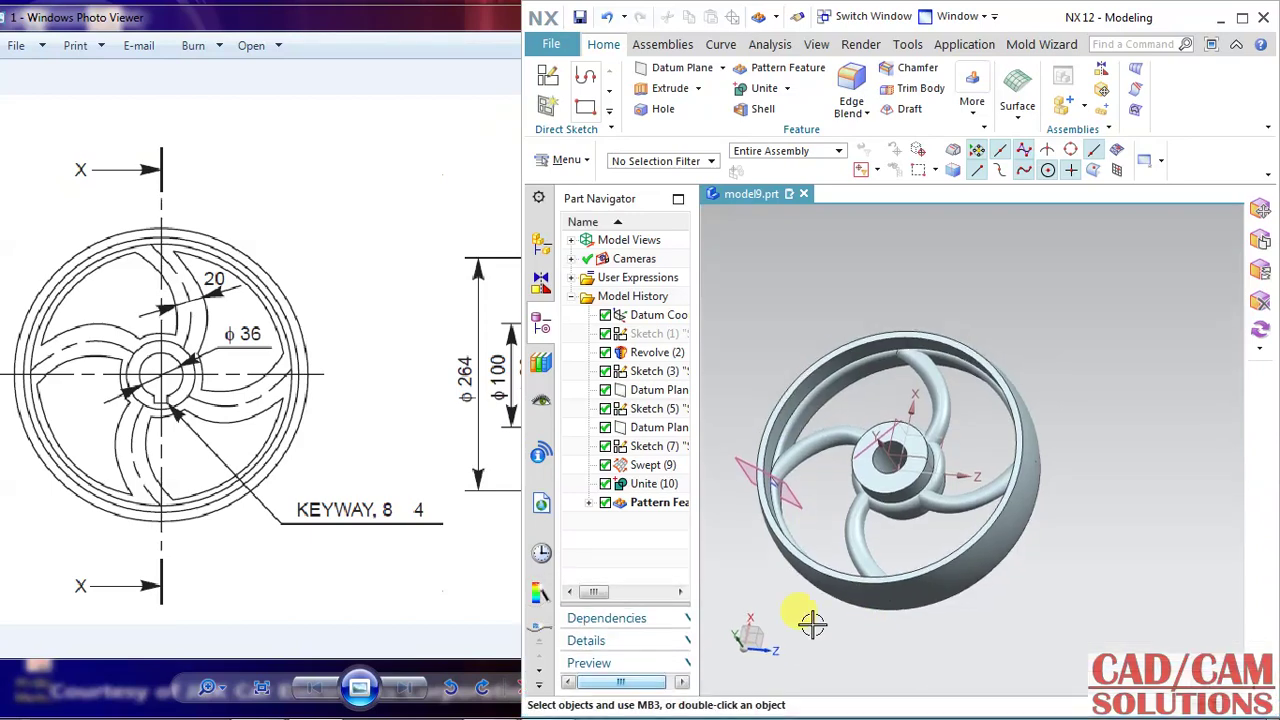
Hide the datum plane, Sketch (7) and Sketch (5).
left_click(741, 470)
key("ctrl+b")
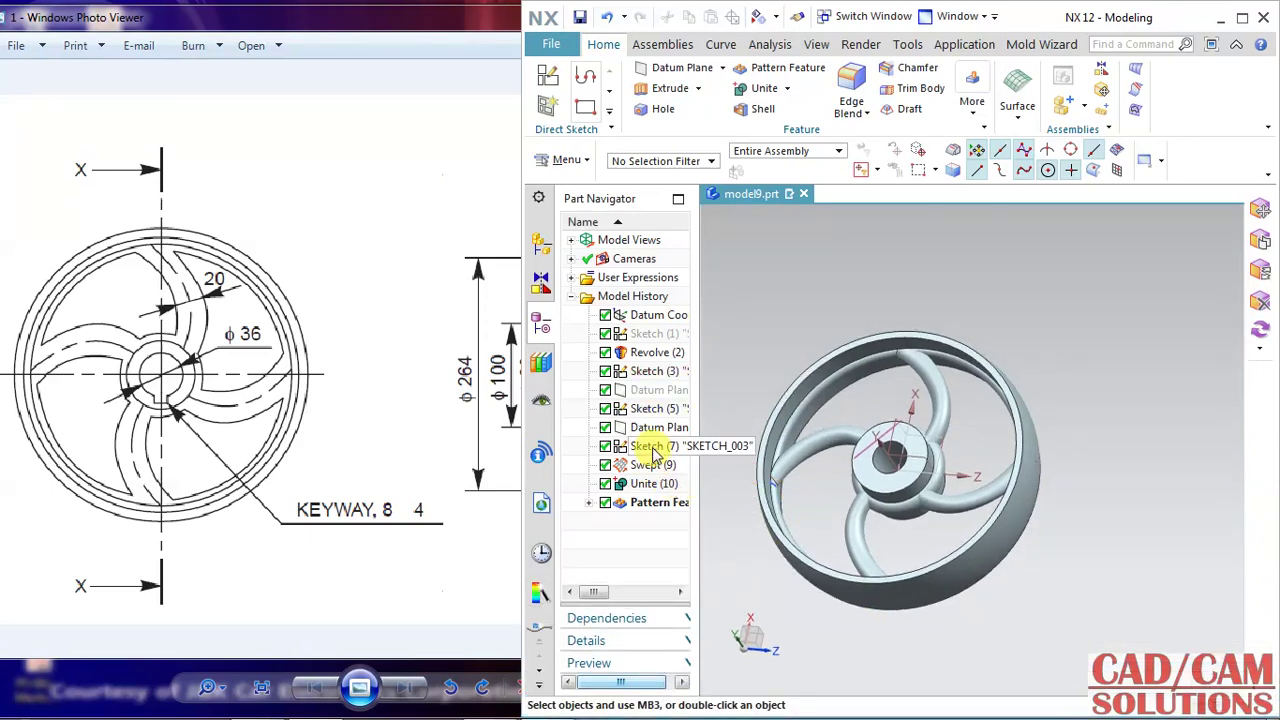
right_click(655, 453)
left_click(677, 14)
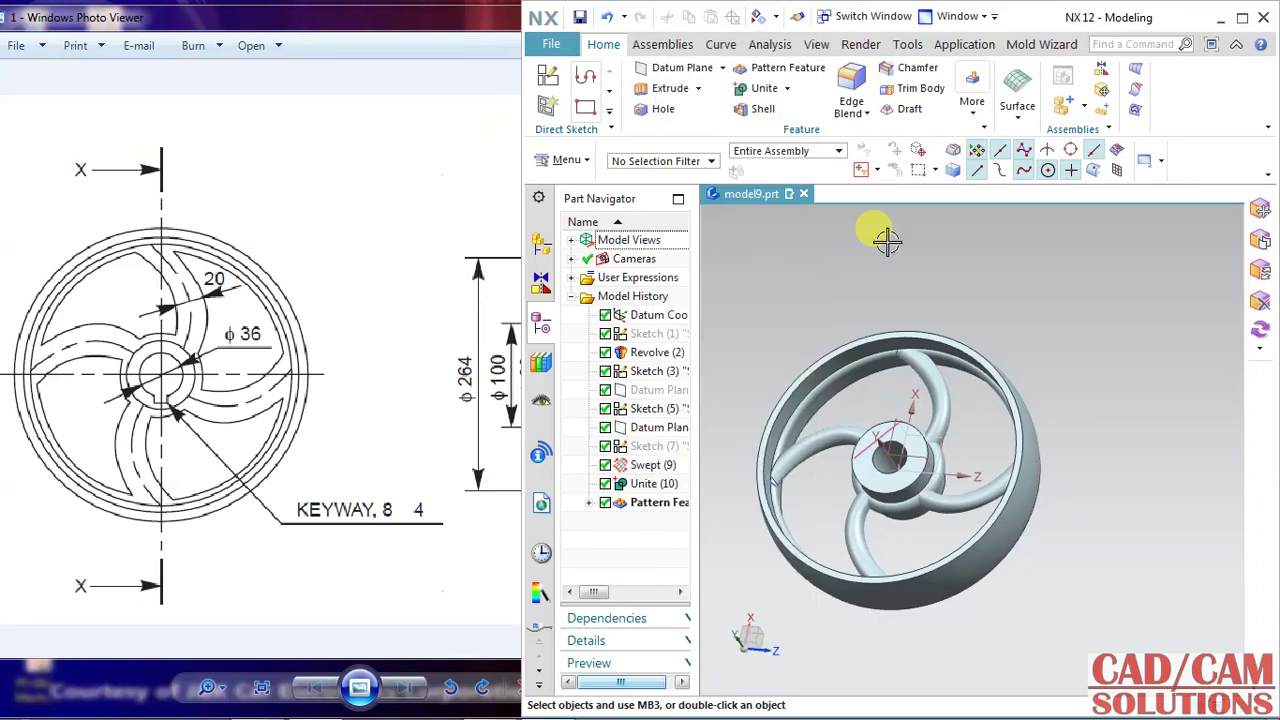
scroll(757, 449, "down", 2)
scroll(757, 449, "down", 2)
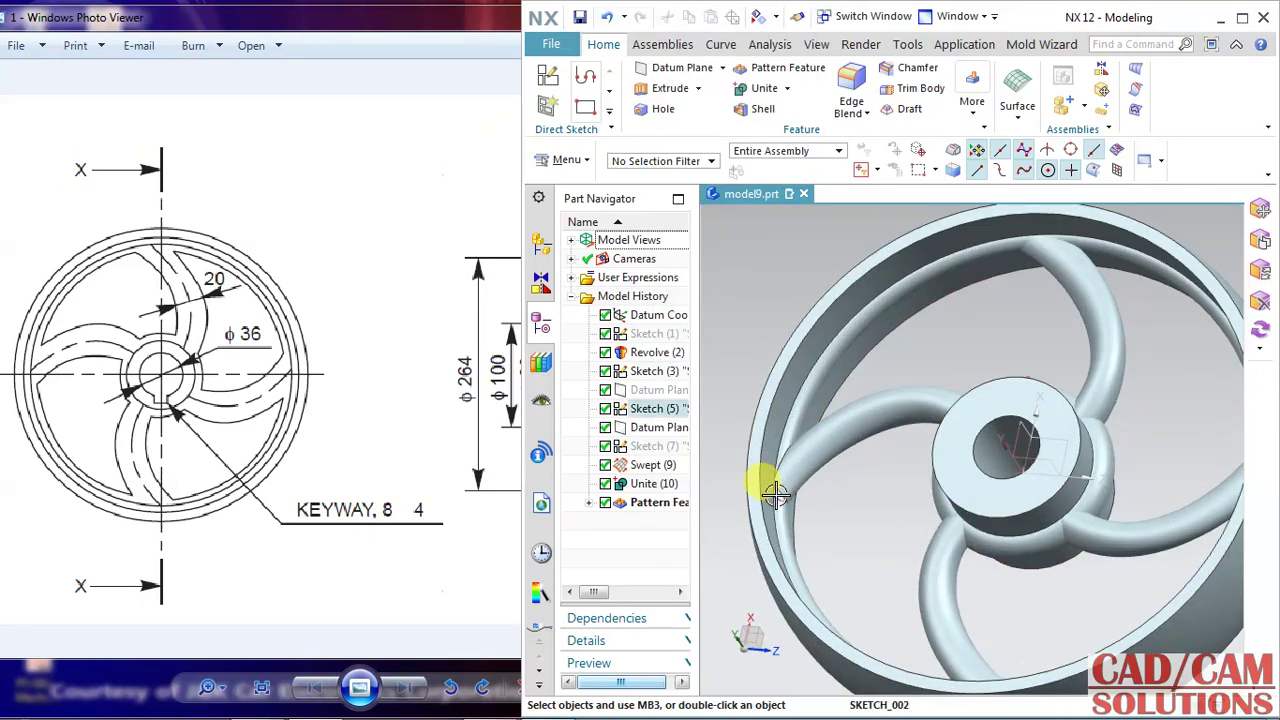
key("ctrl+b")
Compare the wheel with section X-X of the drawing, then maximize NX.
middle_click_drag(866, 502, 900, 470)
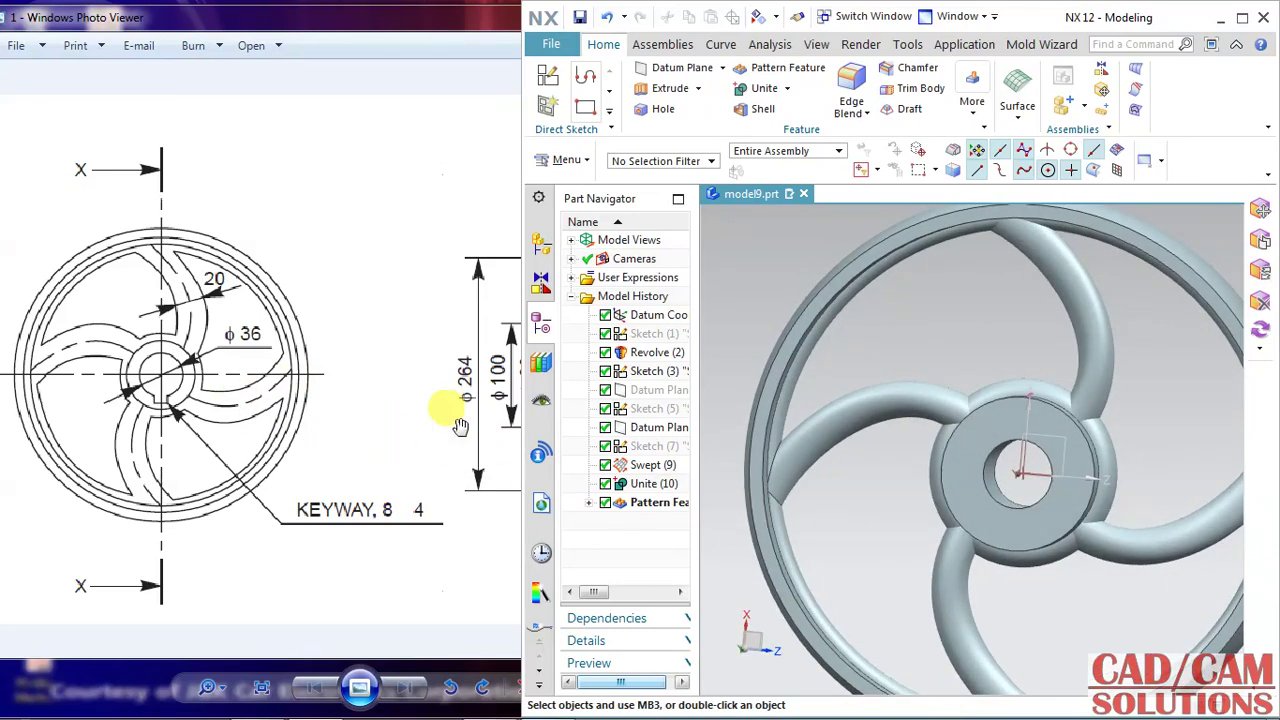
left_click_drag(459, 427, 449, 414)
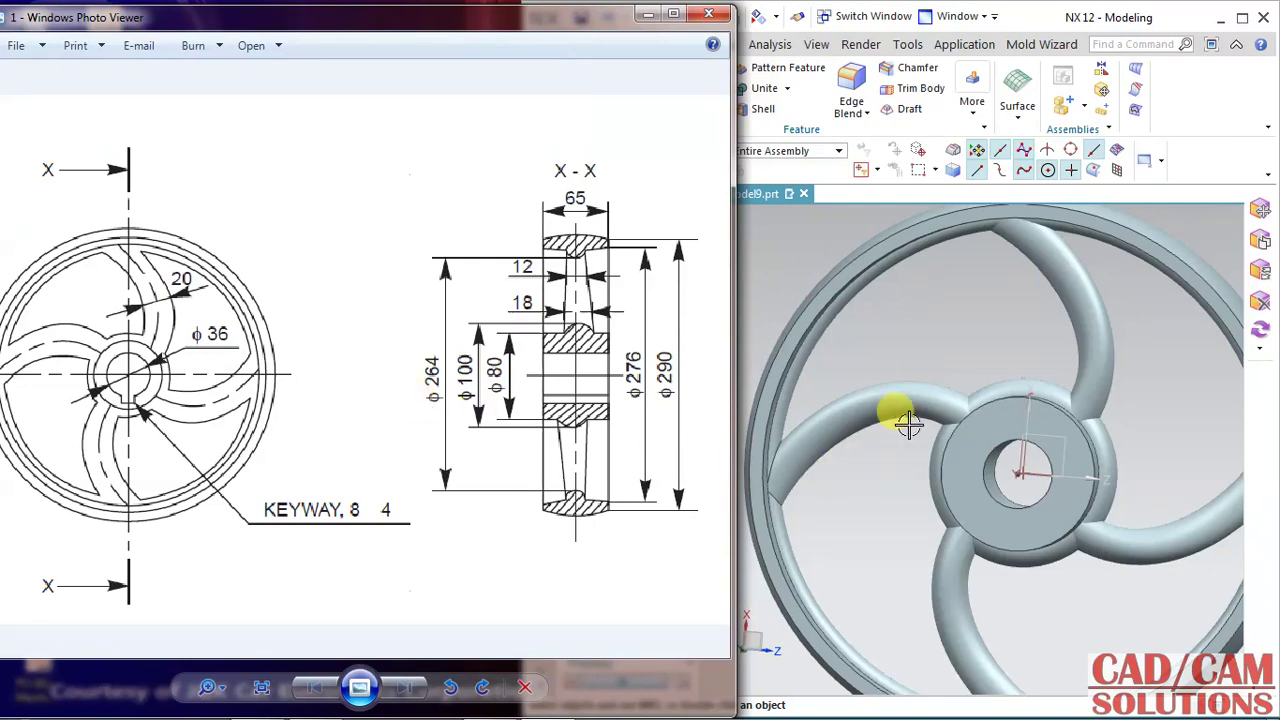
left_click(966, 337)
mouse_move(1000, 337)
middle_mouse_down()
mouse_move(1015, 445)
mouse_move(1000, 468)
middle_mouse_up()
left_click(1245, 18)
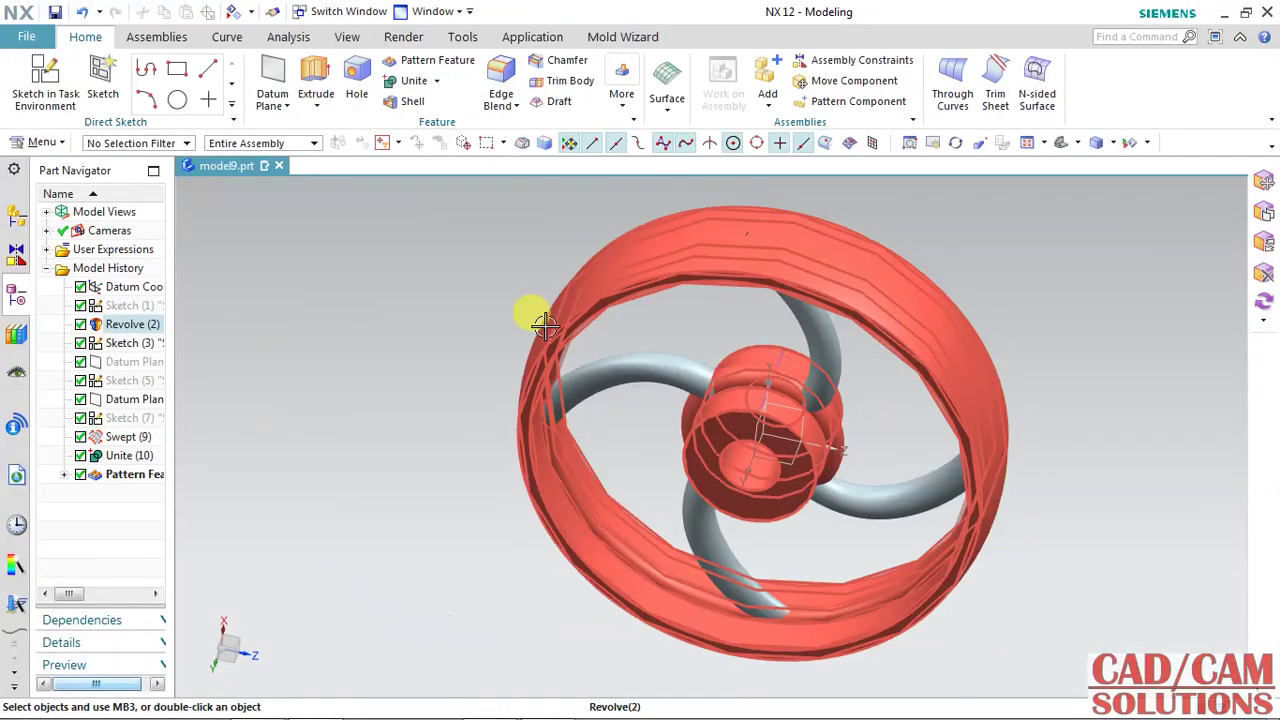
Turn on True Shading and orbit the wheel to inspect its shadows and floor reflection.
middle_click_drag(528, 314, 575, 218)
left_click(349, 40)
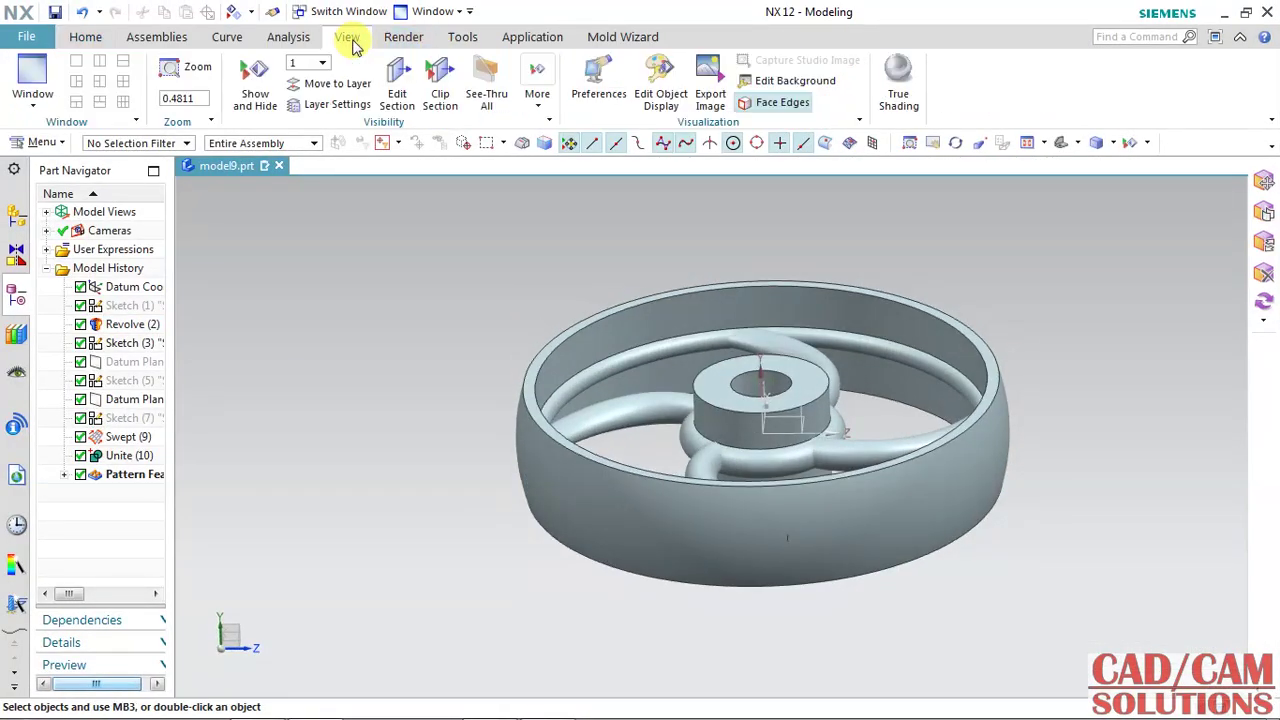
left_click(893, 92)
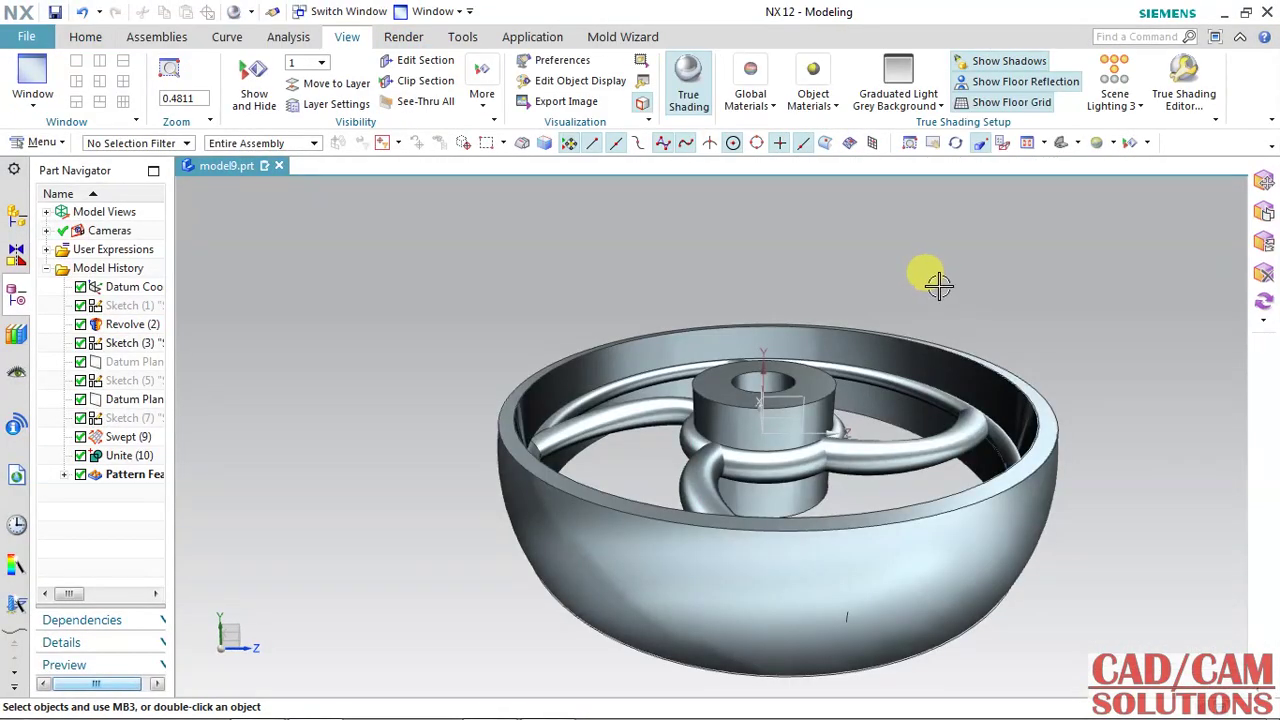
scroll(920, 275, "down", 2)
mouse_move(908, 266)
middle_mouse_down()
mouse_move(829, 465)
mouse_move(820, 435)
mouse_move(766, 409)
mouse_move(786, 357)
mouse_move(766, 288)
mouse_move(794, 298)
middle_mouse_up()
mouse_move(808, 302)
left_mouse_down()
mouse_move(832, 307)
mouse_move(780, 300)
mouse_move(792, 308)
mouse_move(723, 394)
mouse_move(671, 366)
mouse_move(683, 387)
mouse_move(663, 371)
mouse_move(434, 480)
mouse_move(400, 483)
left_mouse_up()
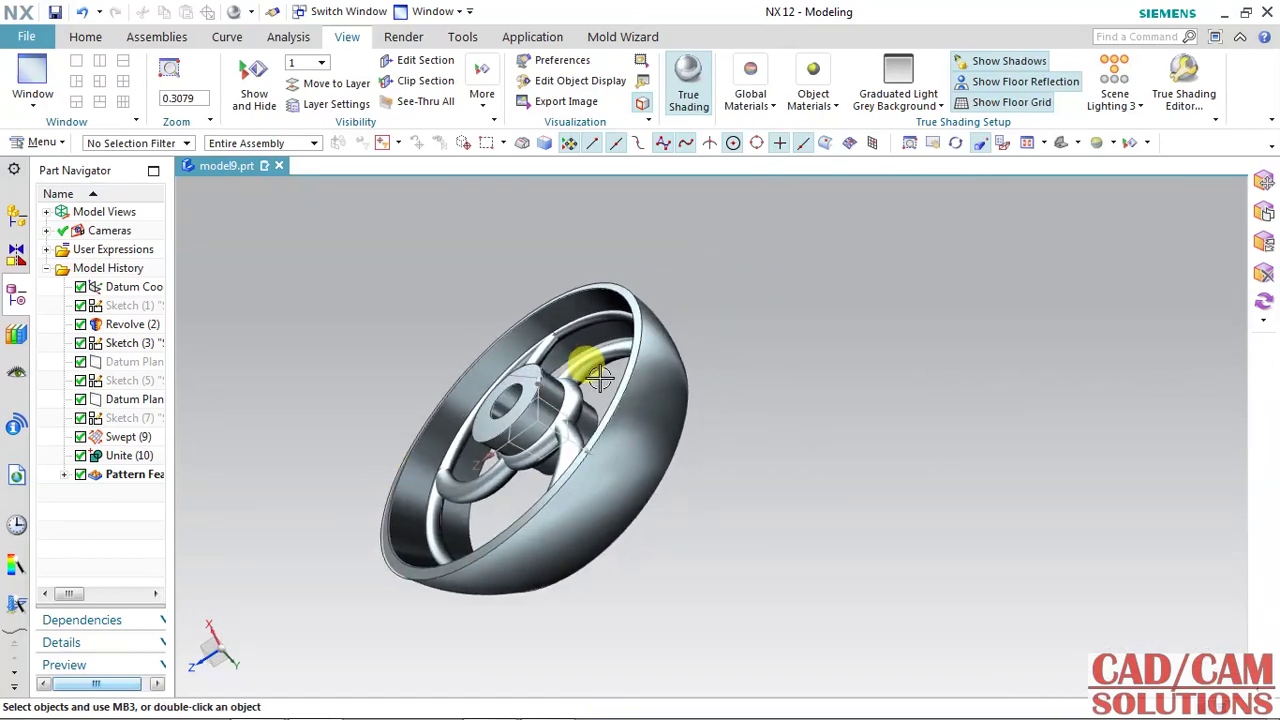
mouse_move(599, 377)
middle_mouse_down()
mouse_move(634, 343)
mouse_move(651, 354)
mouse_move(630, 375)
mouse_move(642, 383)
middle_mouse_up()
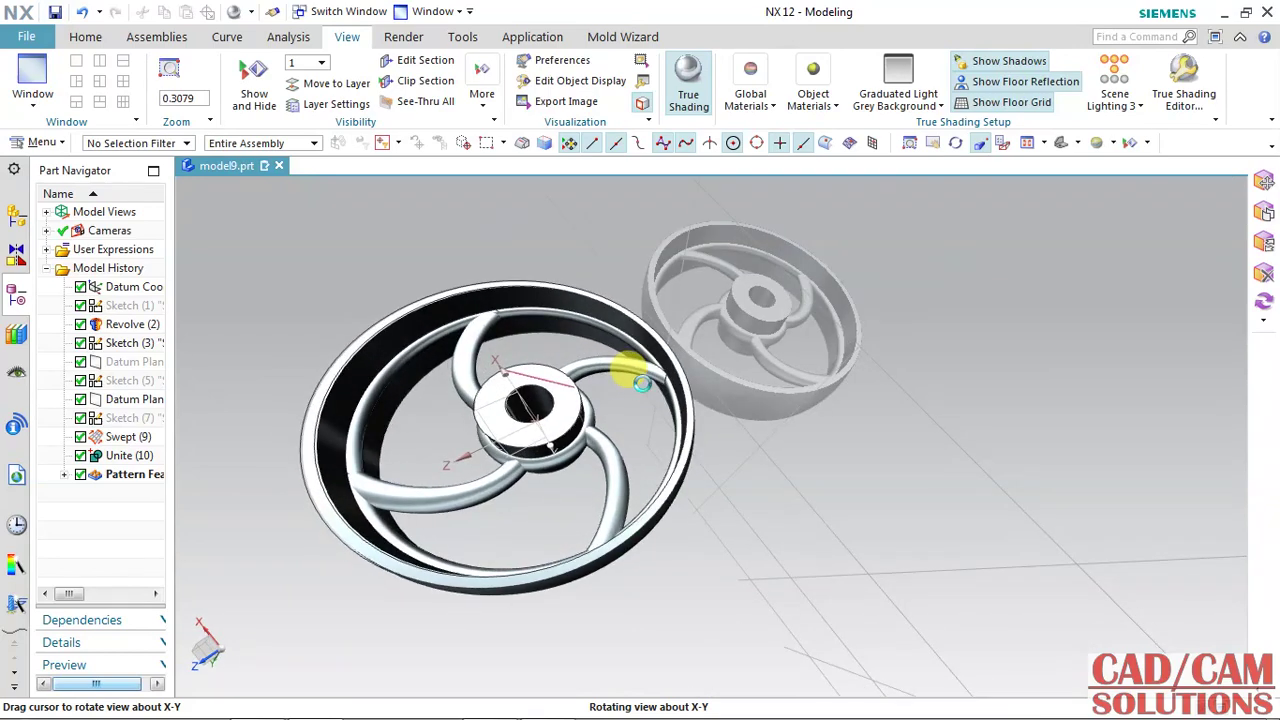
scroll(447, 373, "up", 2)
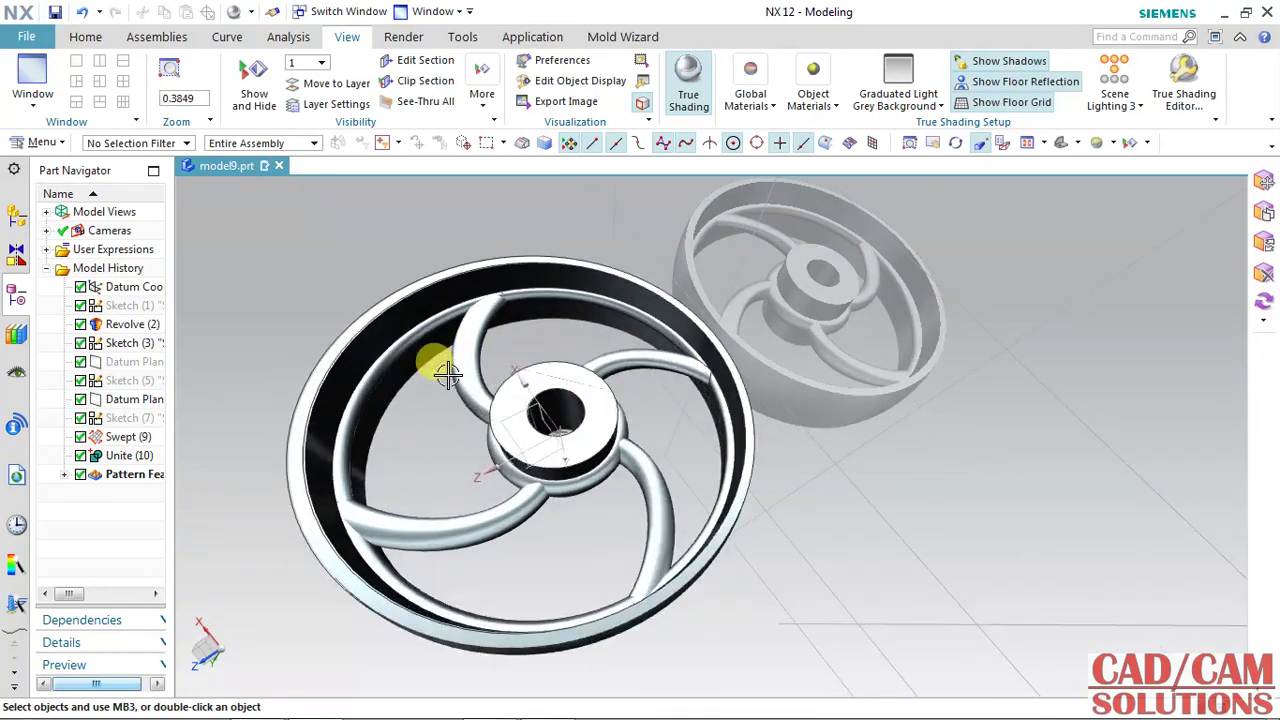